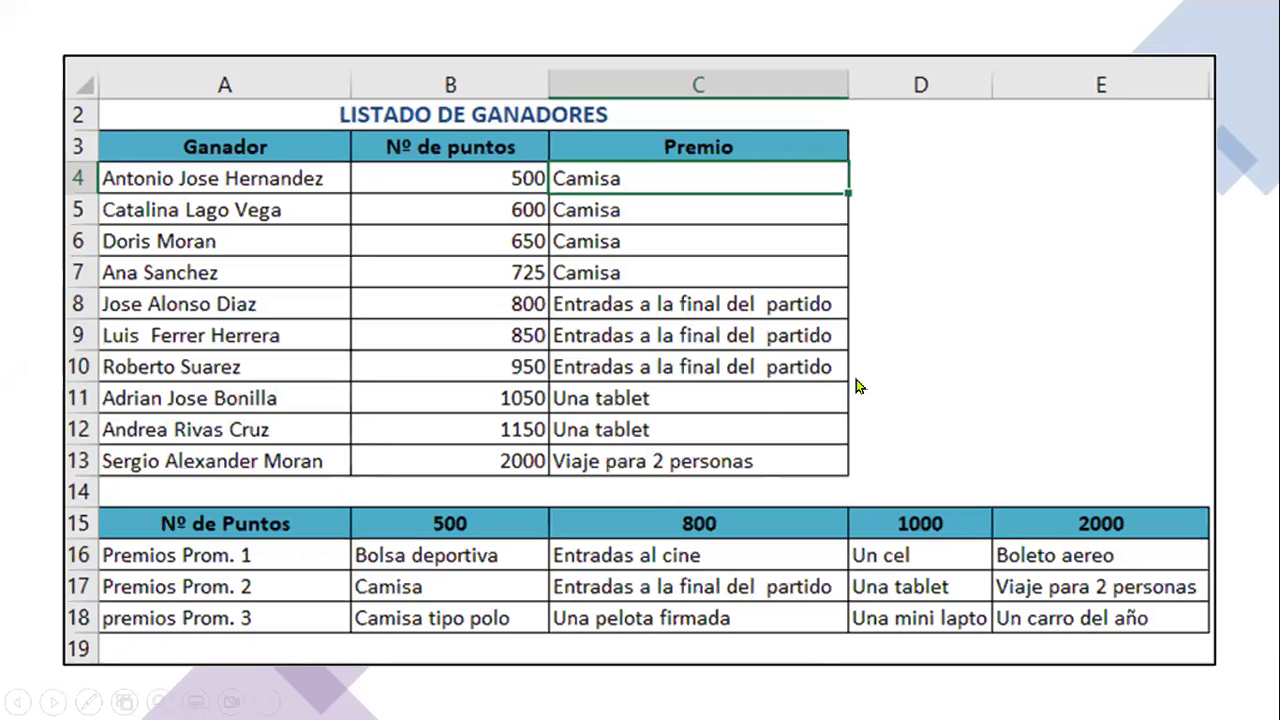
- Switch from the presentation to the Función BuscarH workbook and review the BUSCARH formula in cell C4
left_click(828, 367)
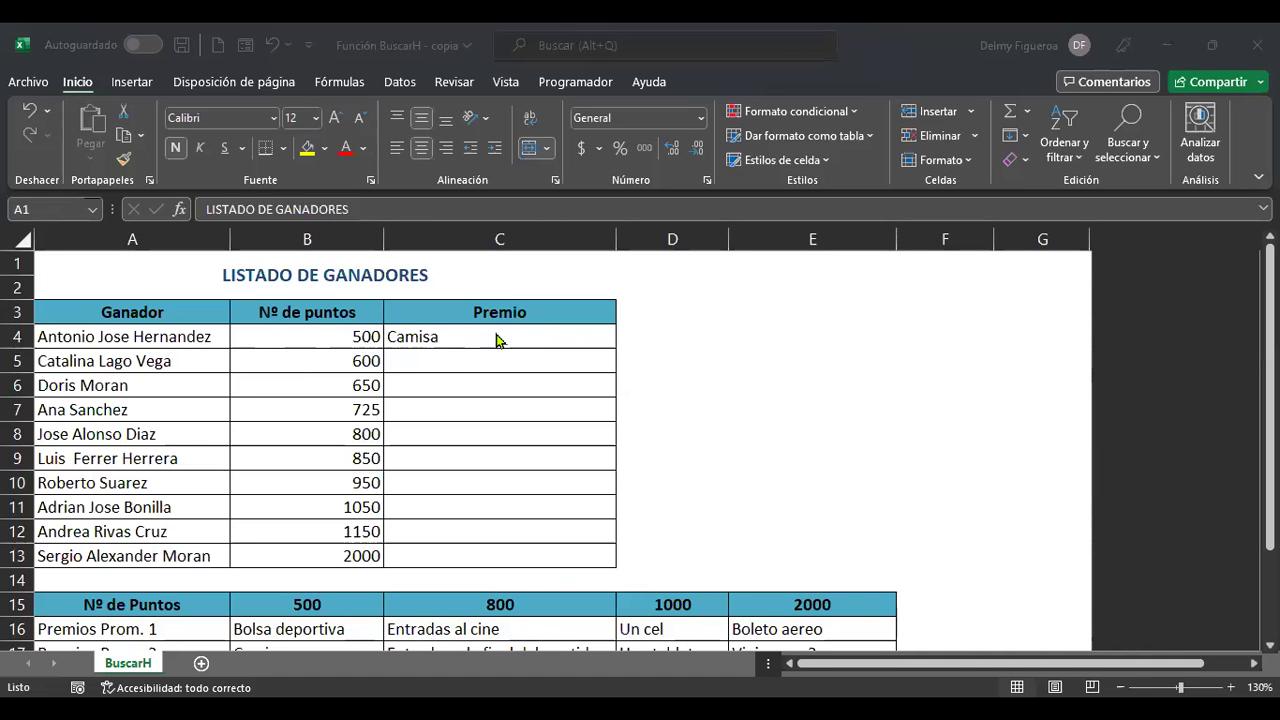
left_click(531, 333)
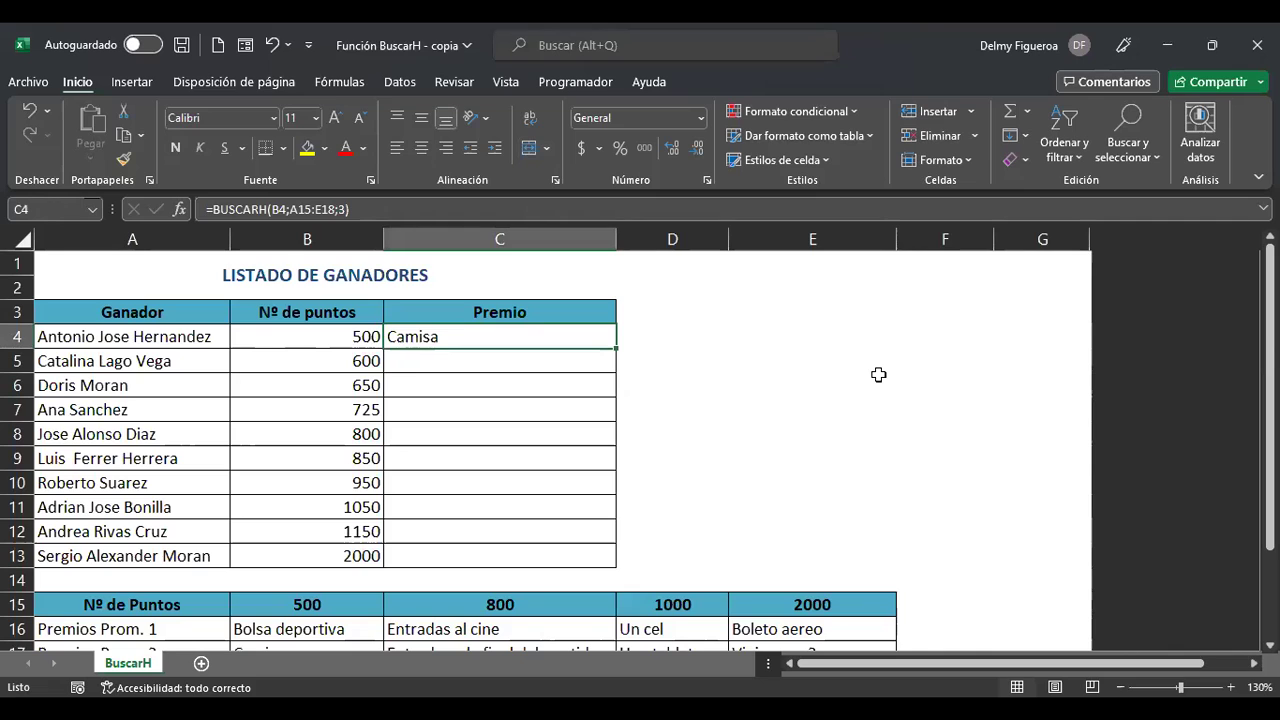
key("F2")
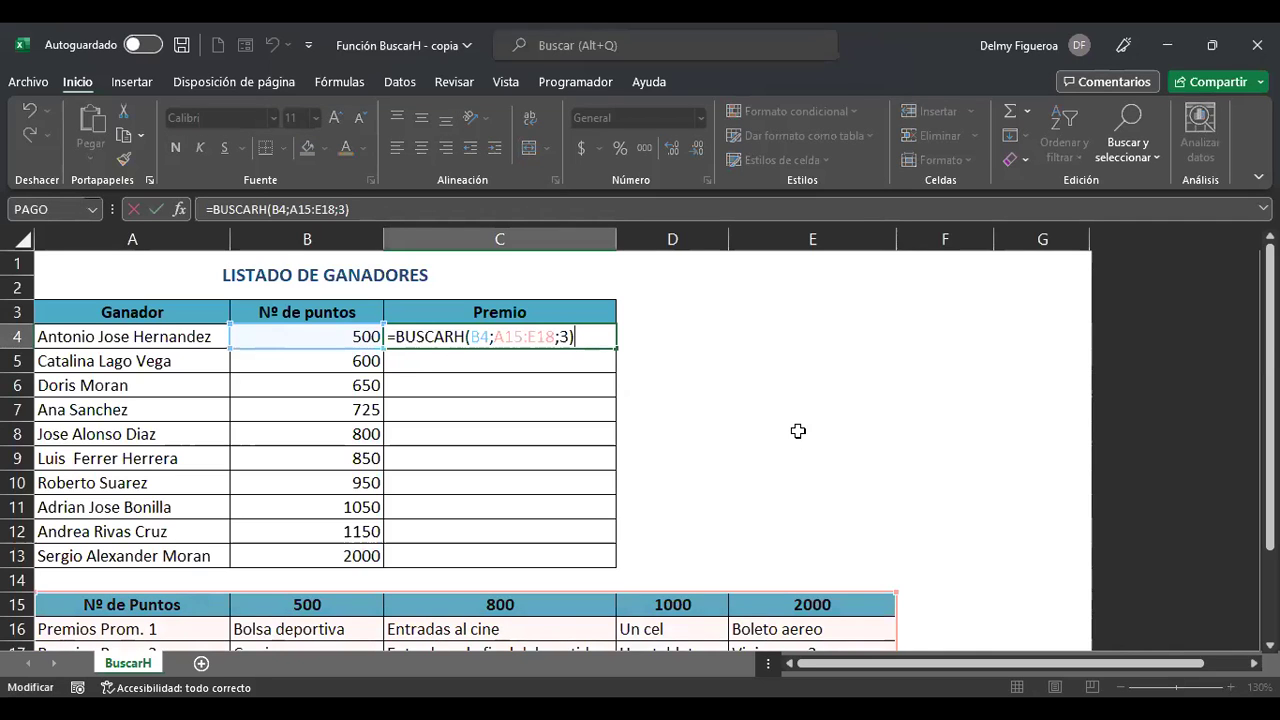
key("ctrl+Return")
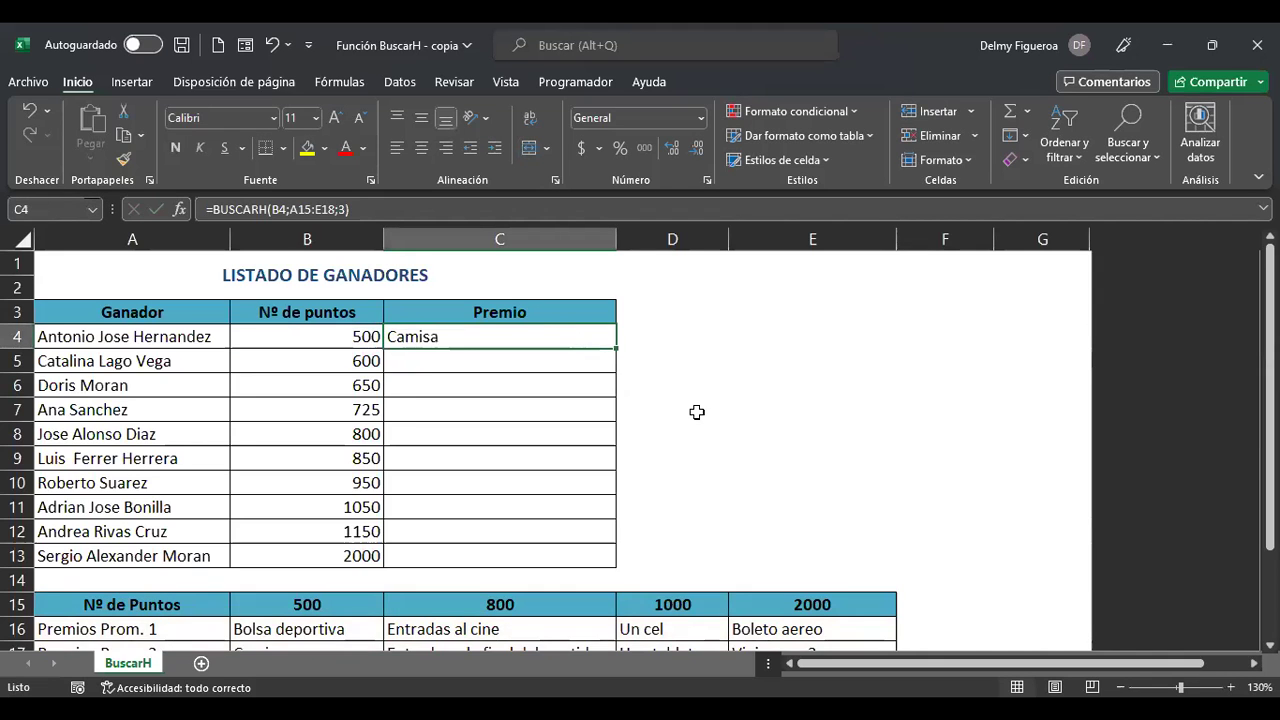
scroll(697, 412, "up", 1)
key("ctrl+Home")
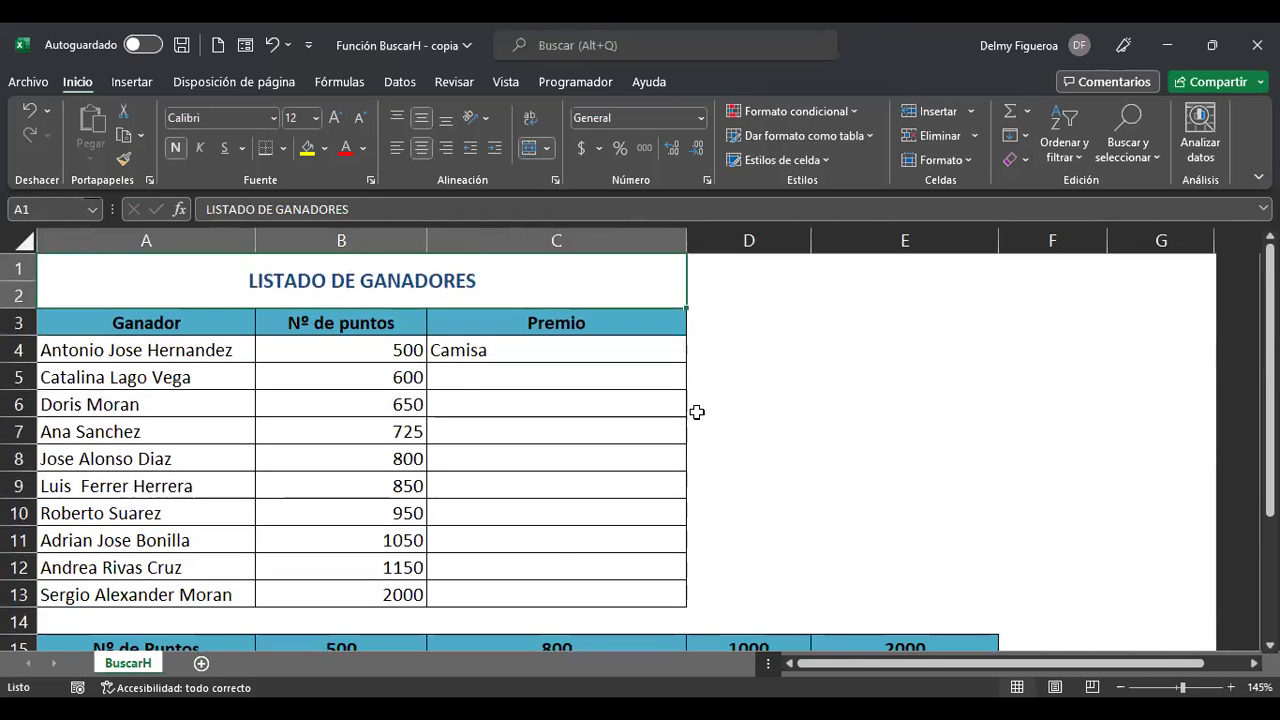
- Examine the valor_buscado and matriz_buscar_en arguments of the BUSCARH formula in C4 against the points column and prize table
left_click(616, 356)
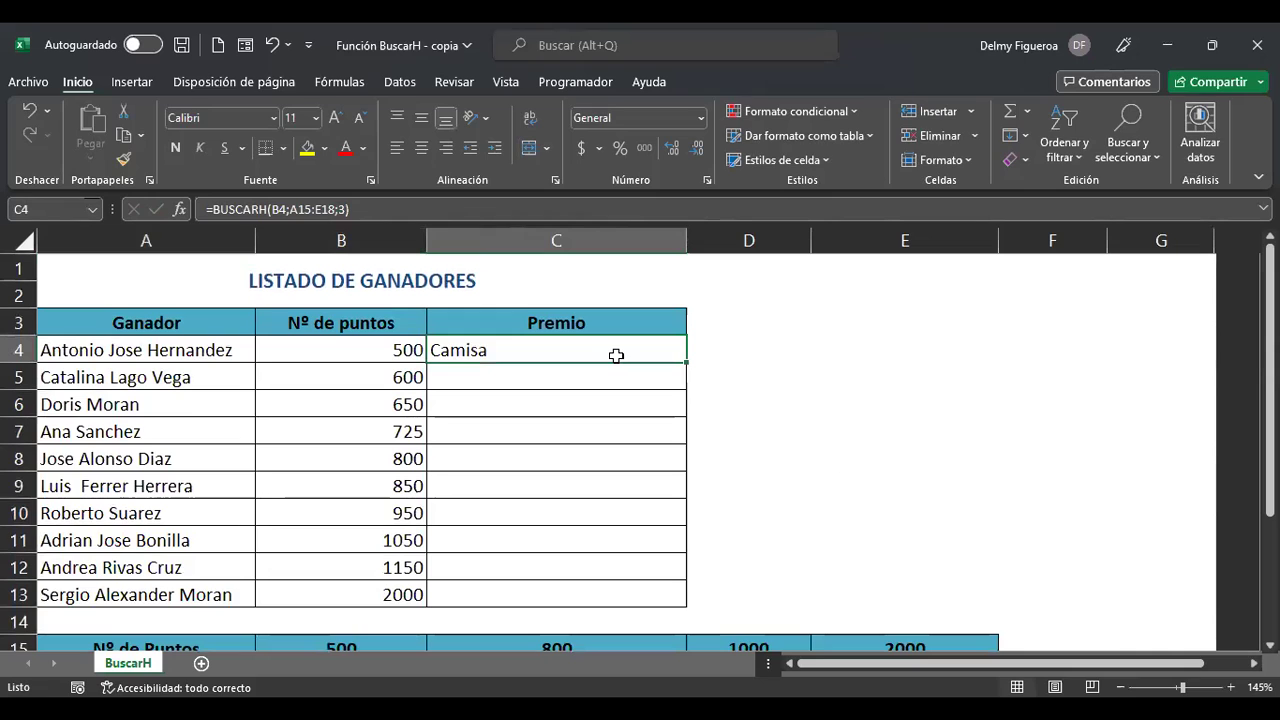
double_click(616, 356)
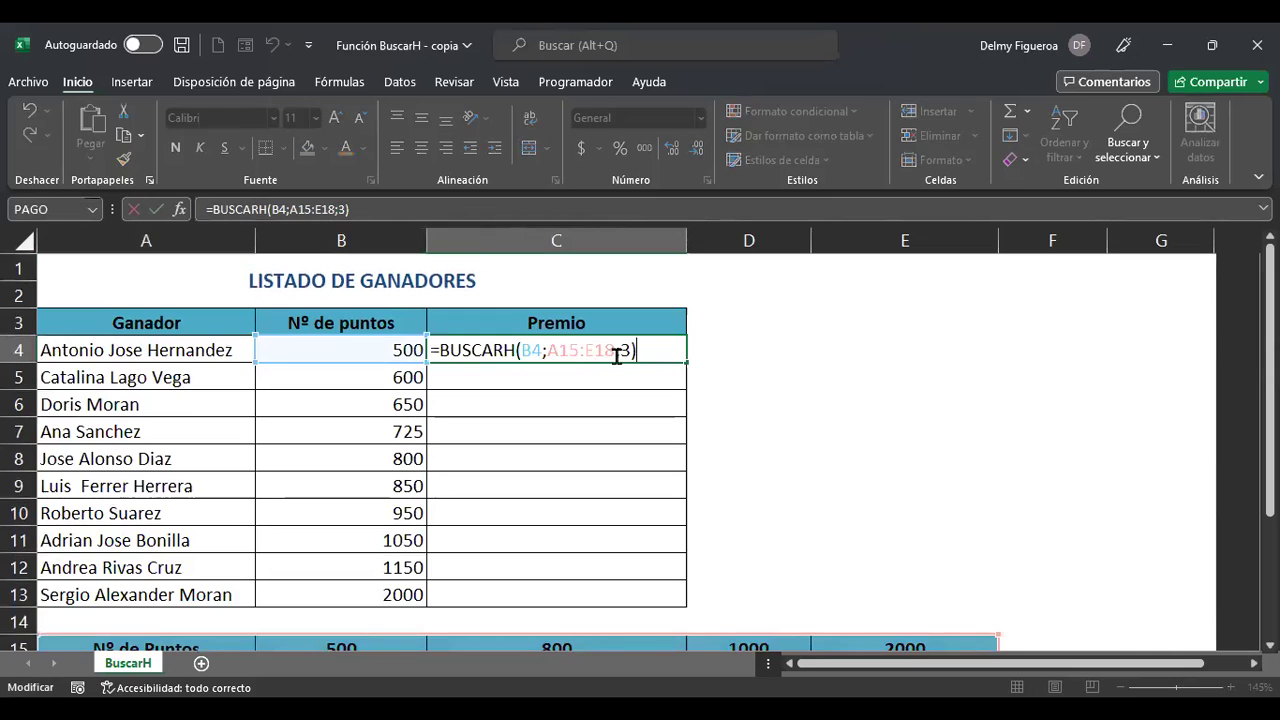
left_click(496, 348)
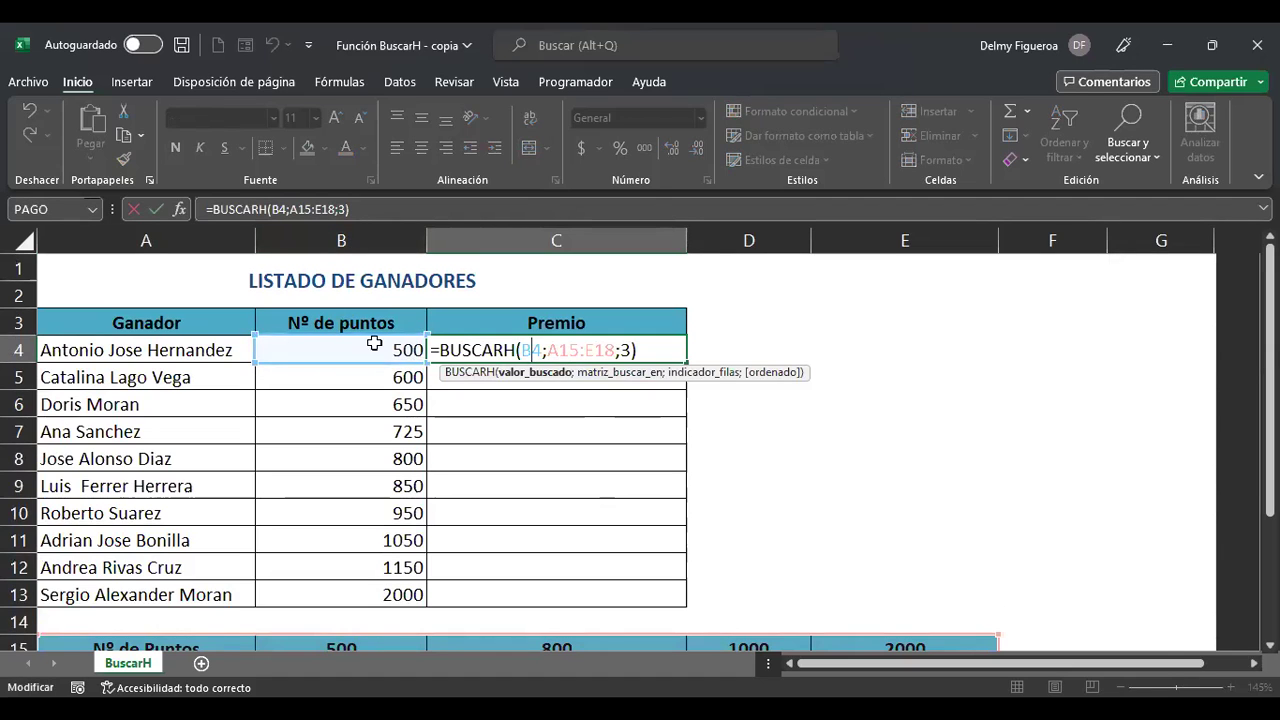
left_click(575, 350)
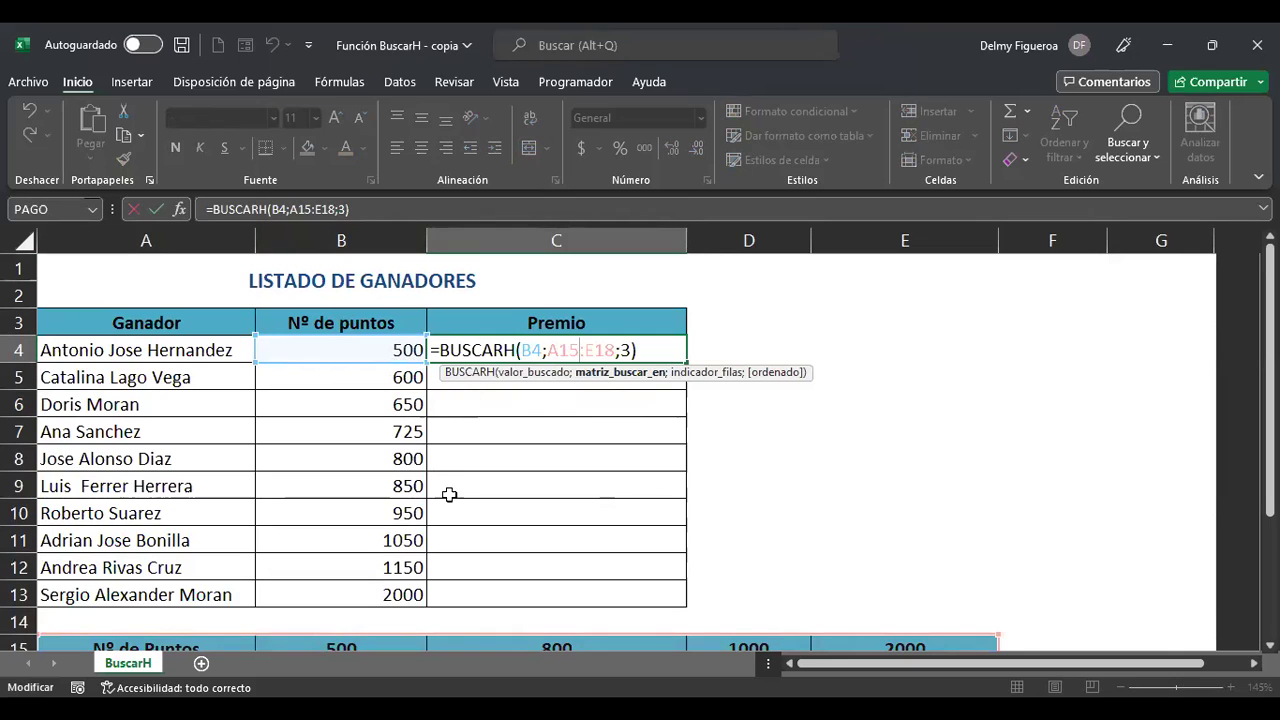
scroll(449, 498, "down", 1)
scroll(449, 498, "down", 1)
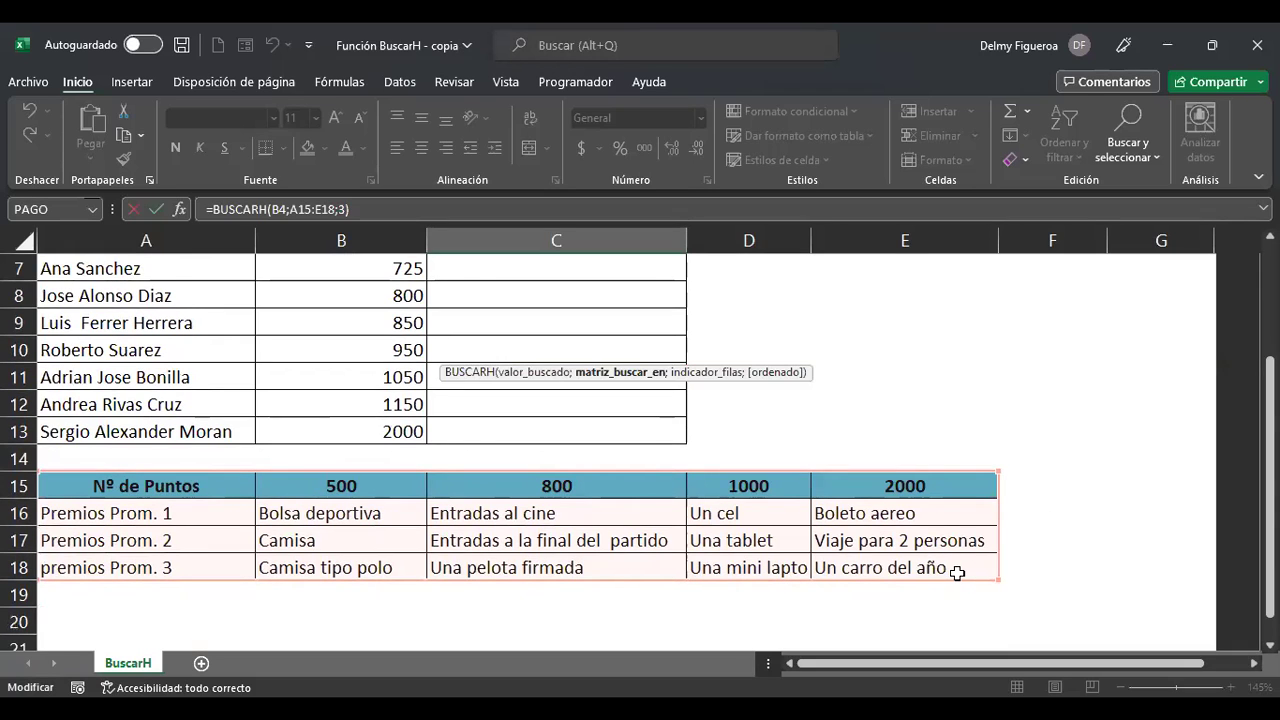
scroll(951, 560, "up", 2)
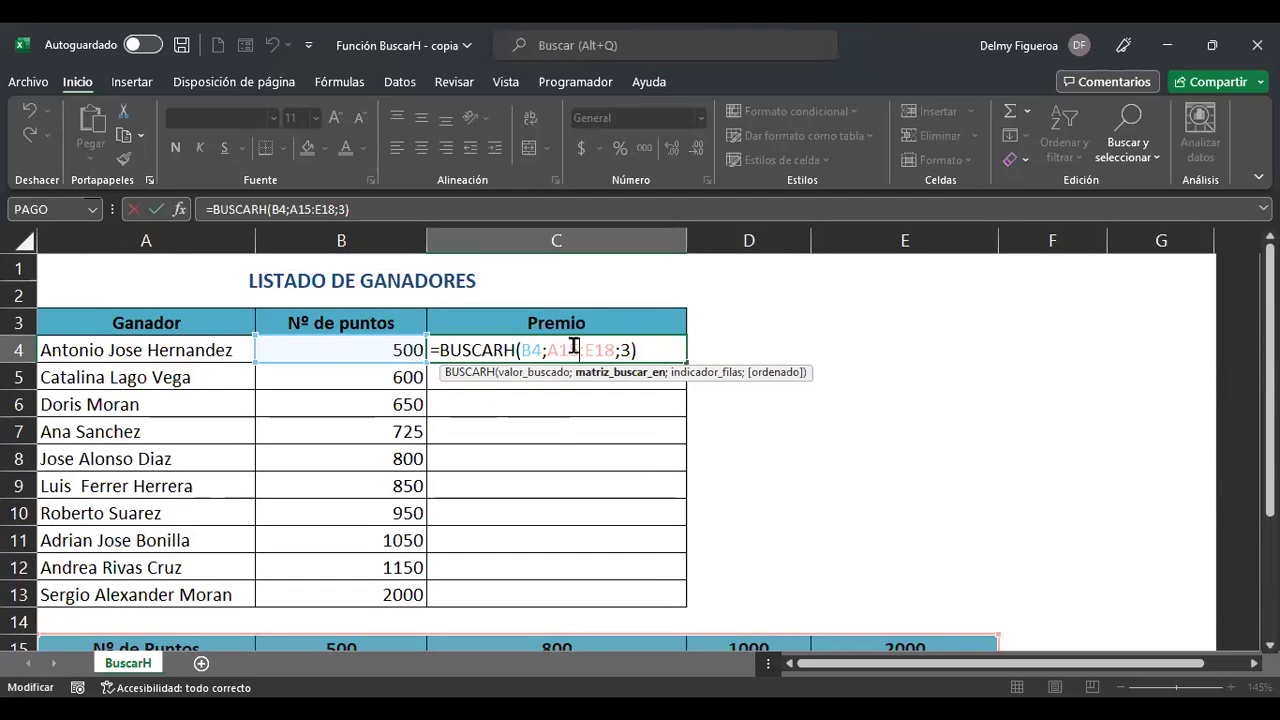
- Examine the indicador_filas argument of the formula in C4 against the promotion rows of the prize table, and close the formula
key("Right")
key("Right")
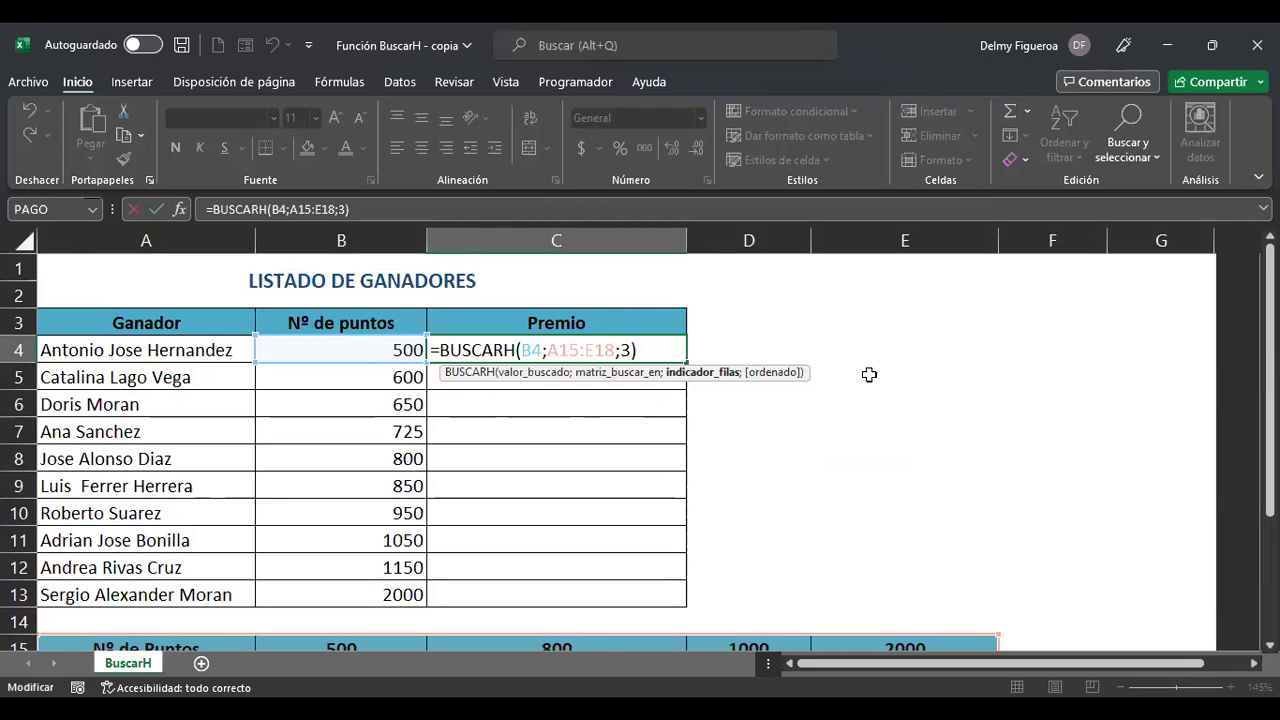
scroll(783, 455, "down", 1)
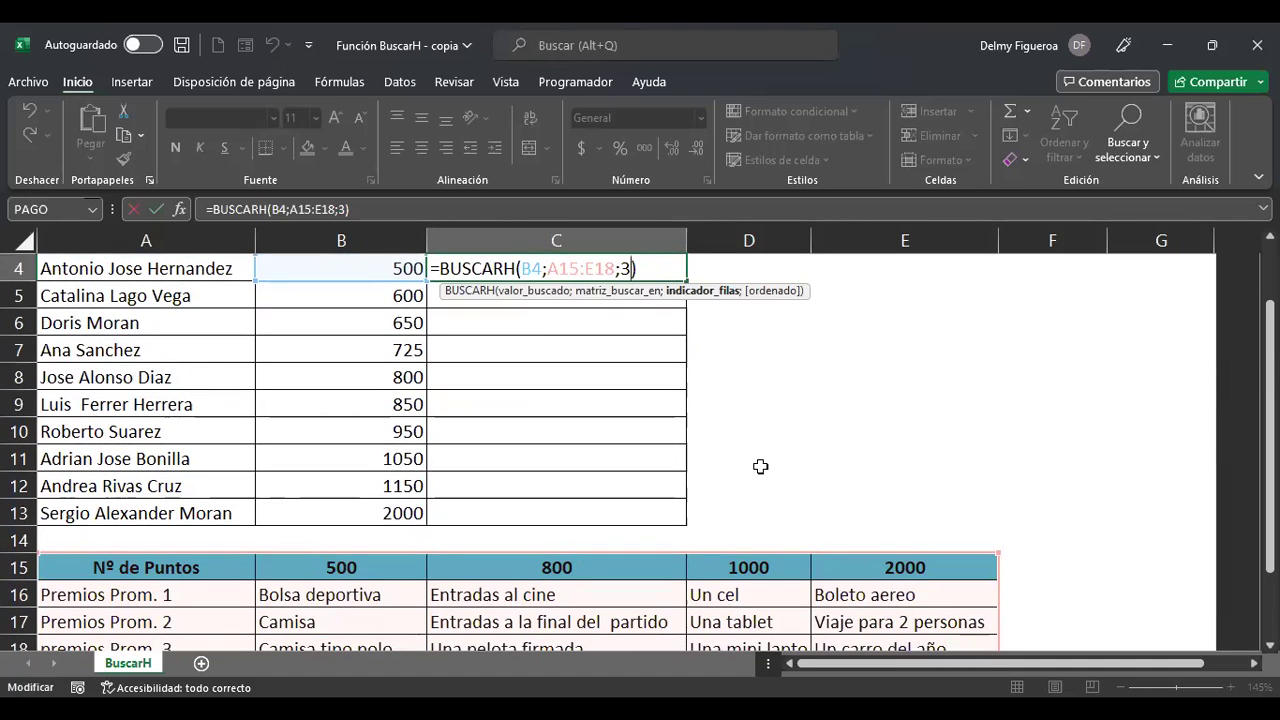
scroll(760, 466, "up", 1)
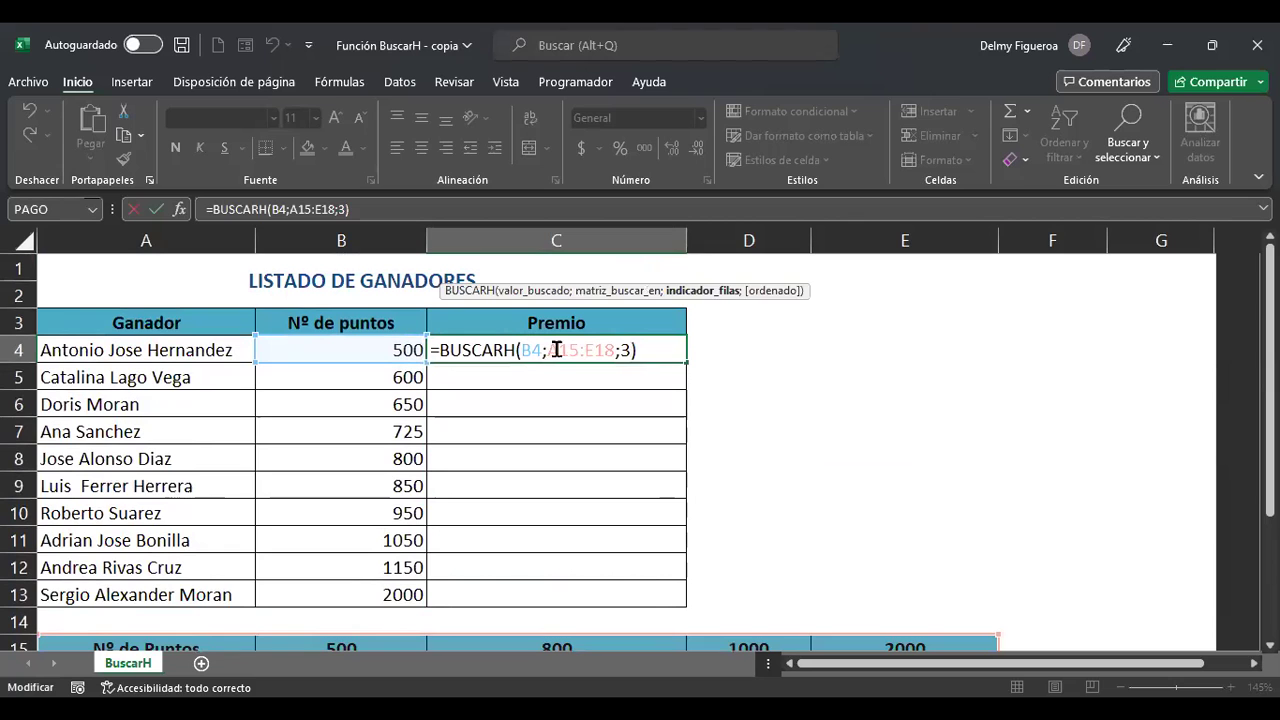
scroll(575, 356, "down", 1)
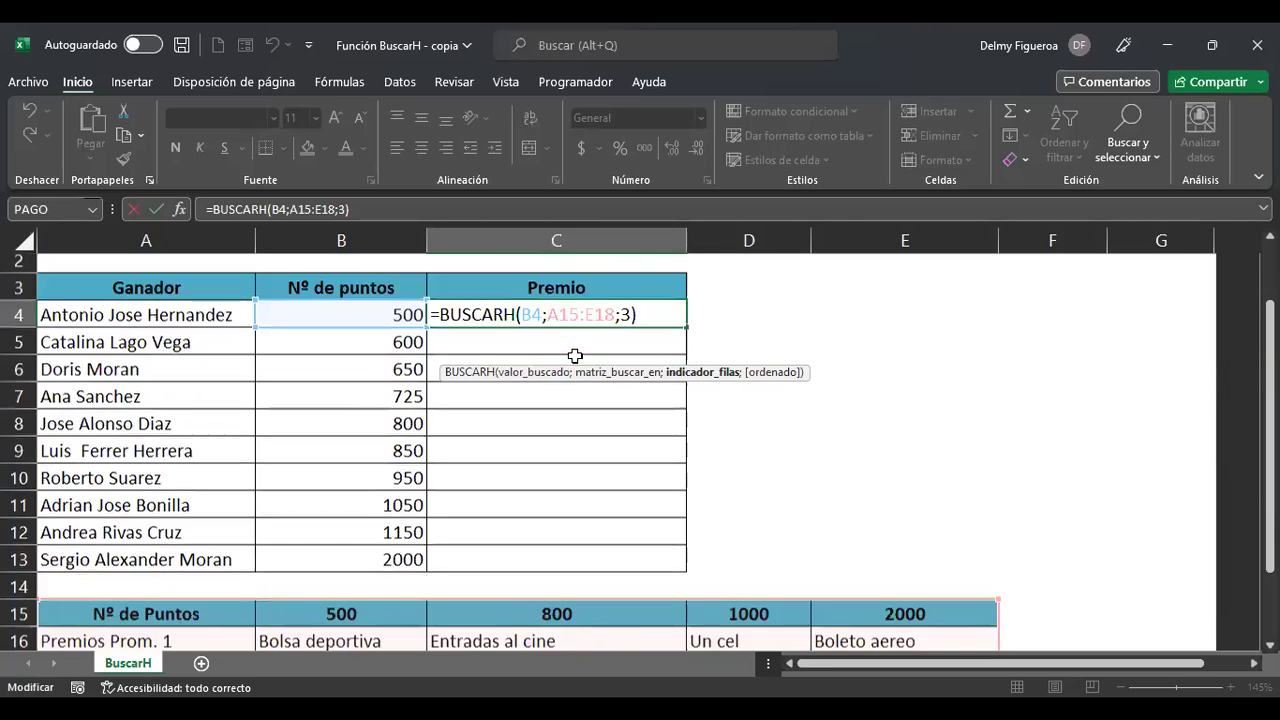
scroll(575, 356, "down", 2)
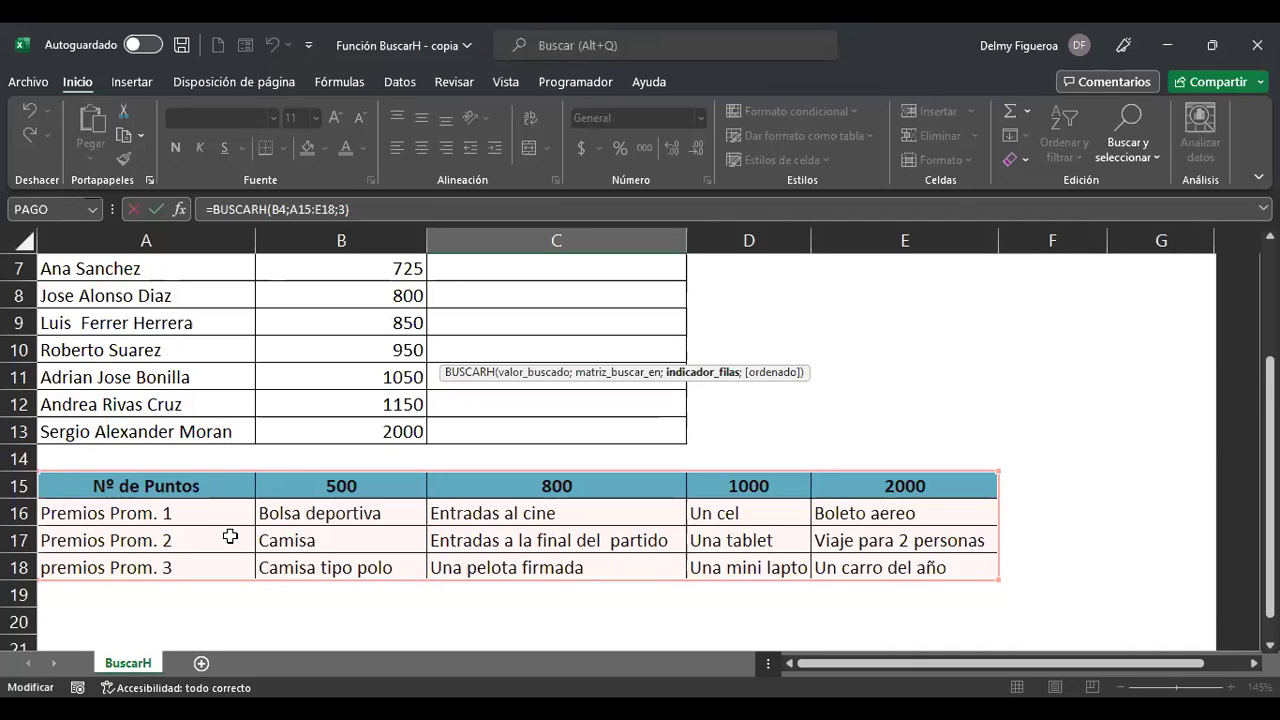
scroll(550, 558, "up", 2)
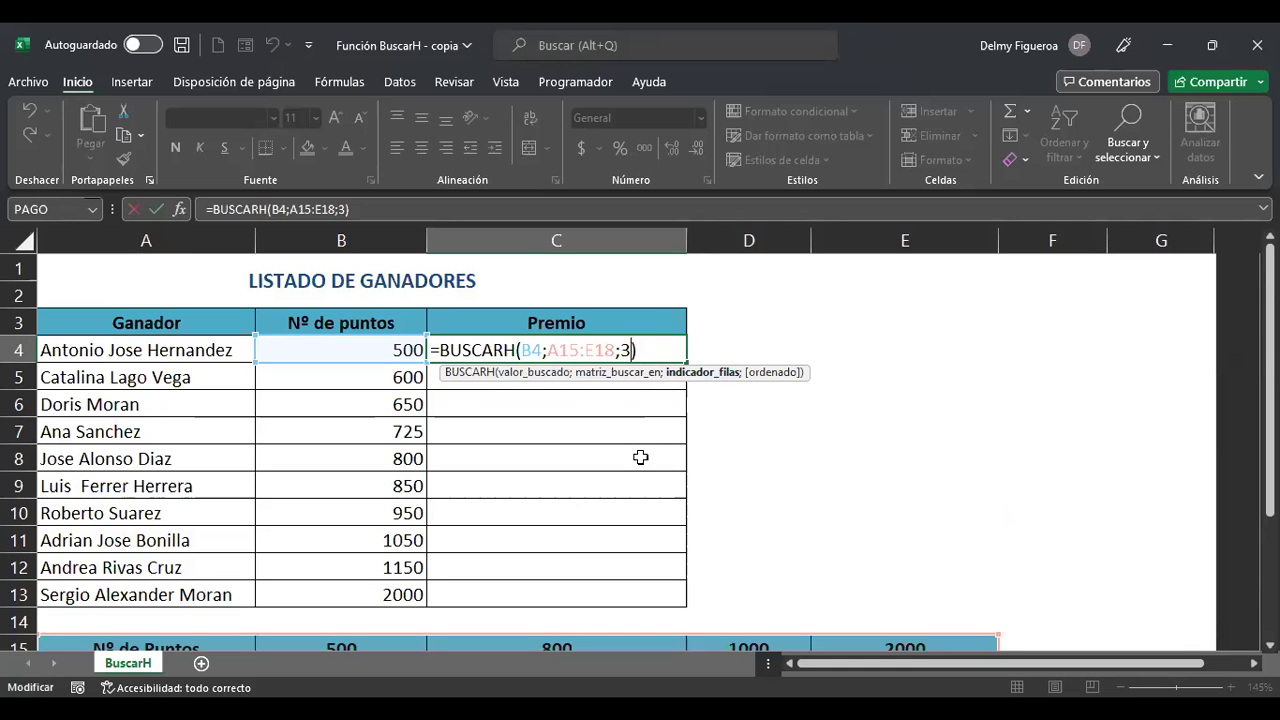
scroll(607, 485, "down", 3)
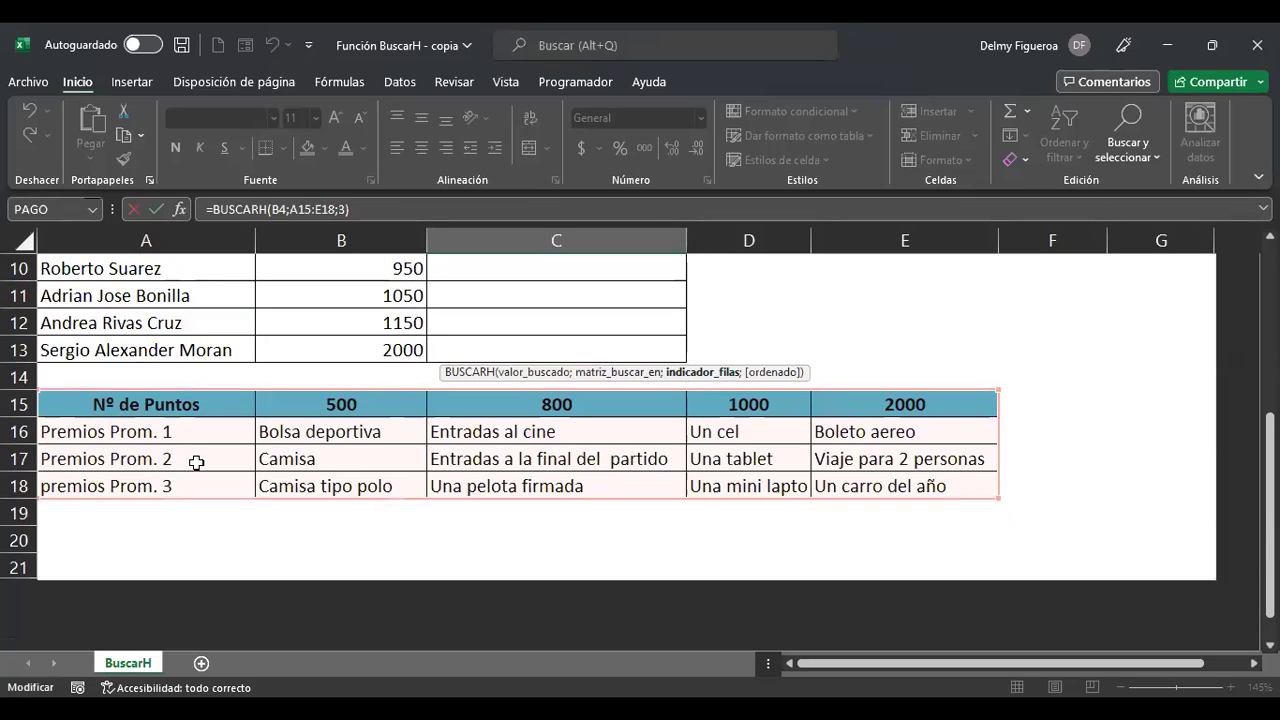
scroll(803, 552, "up", 2)
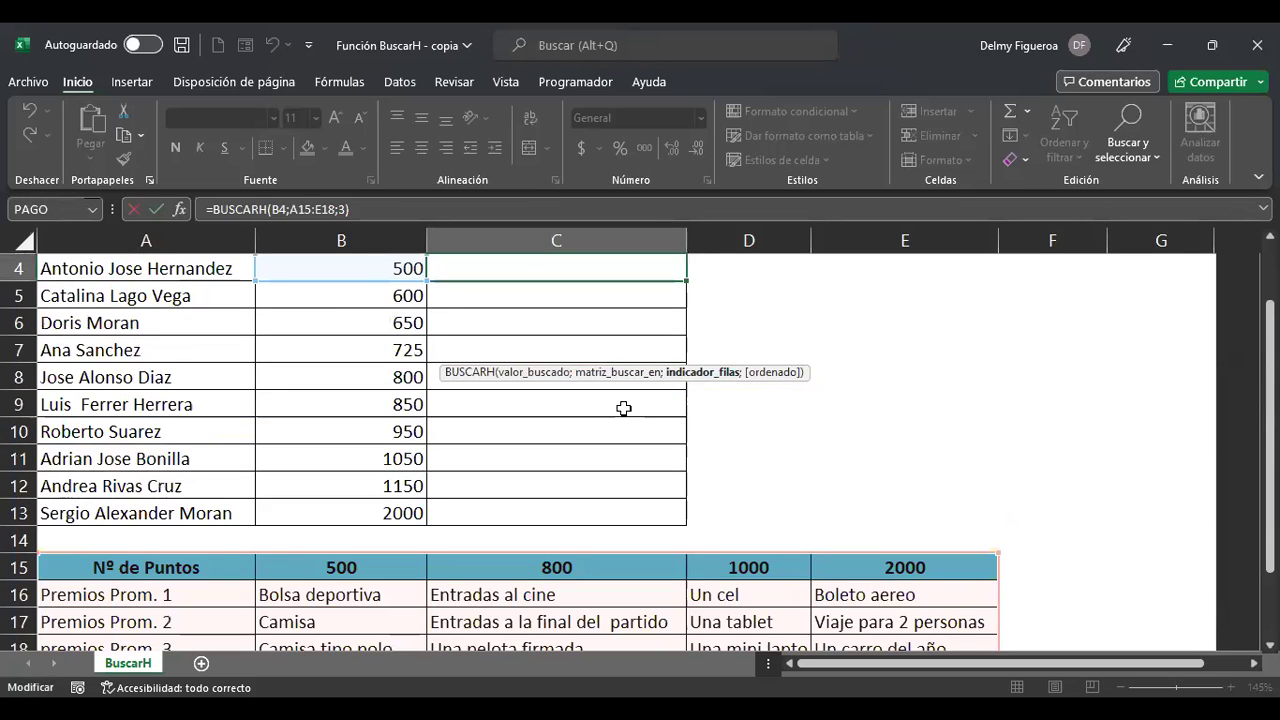
scroll(874, 346, "up", 1)
key("Return")
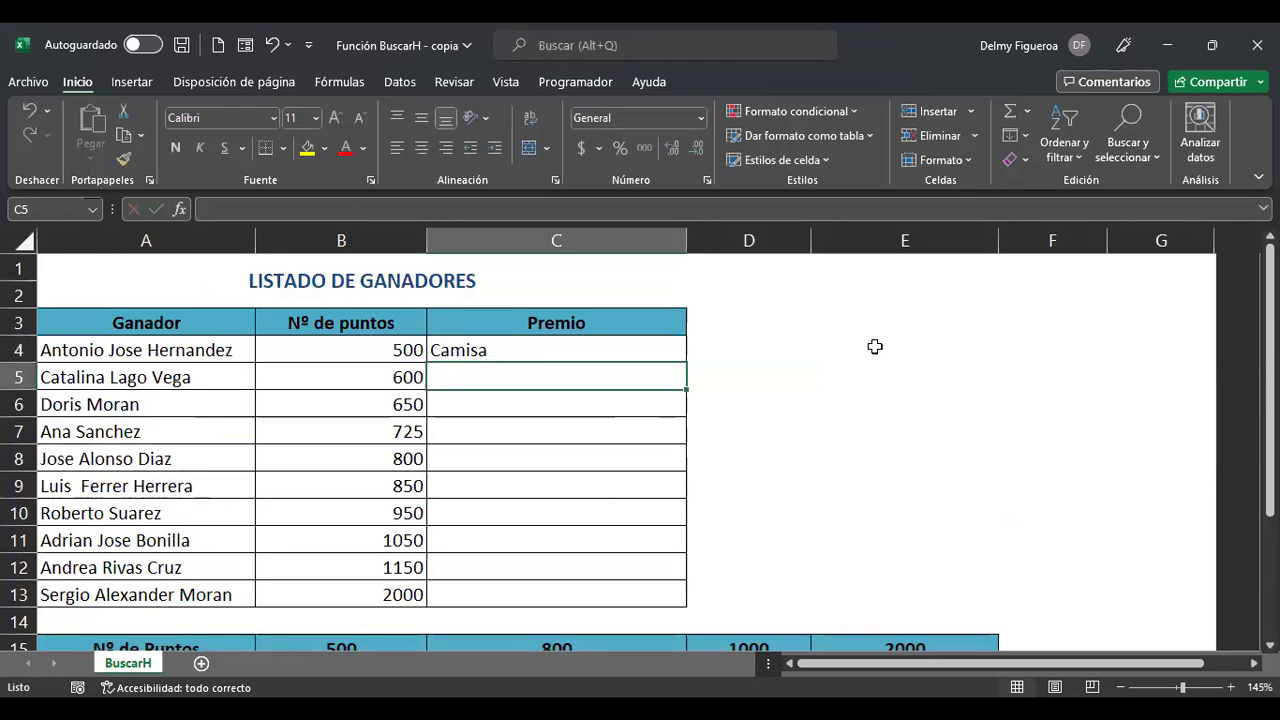
- Try to fill the BUSCARH formula with its relative lookup range from C4 down to C13, and undo the fill
left_click(636, 352)
left_click_drag(686, 363, 692, 598)
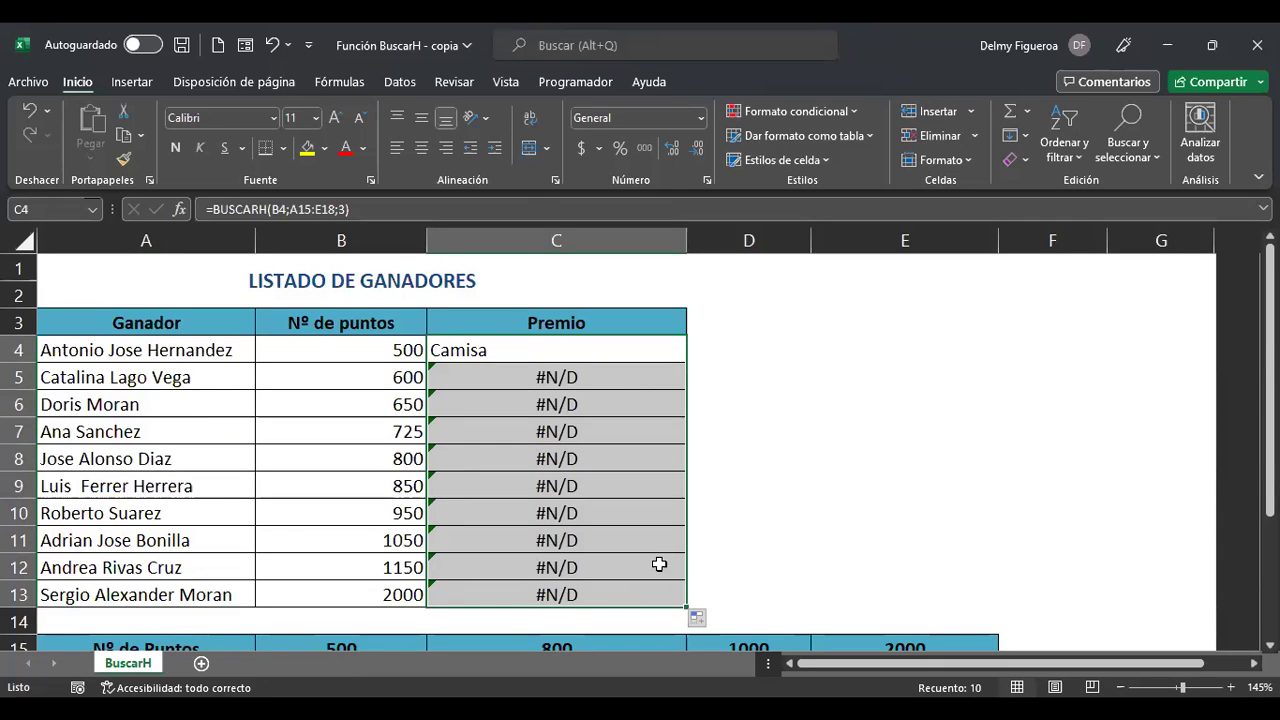
key("ctrl+z")
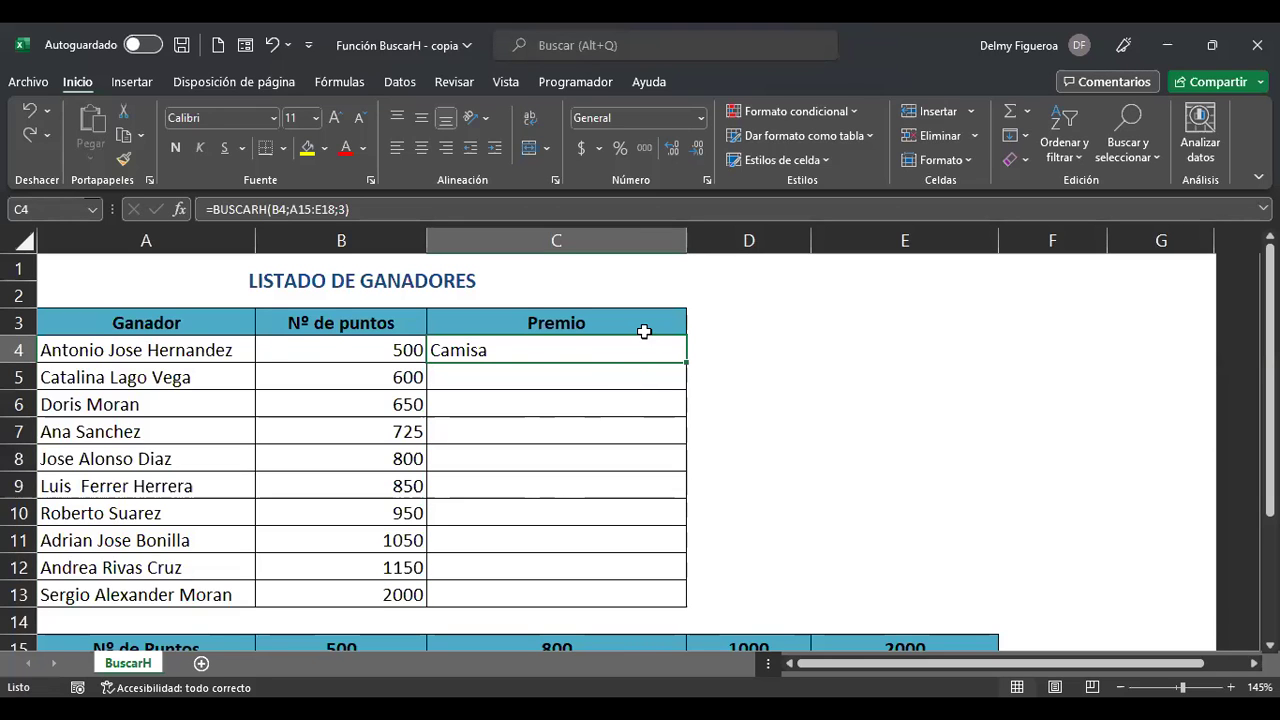
- Make the lookup range of the BUSCARH formula in C4 absolute as $A$15:$E$18 and confirm the formula
double_click(634, 346)
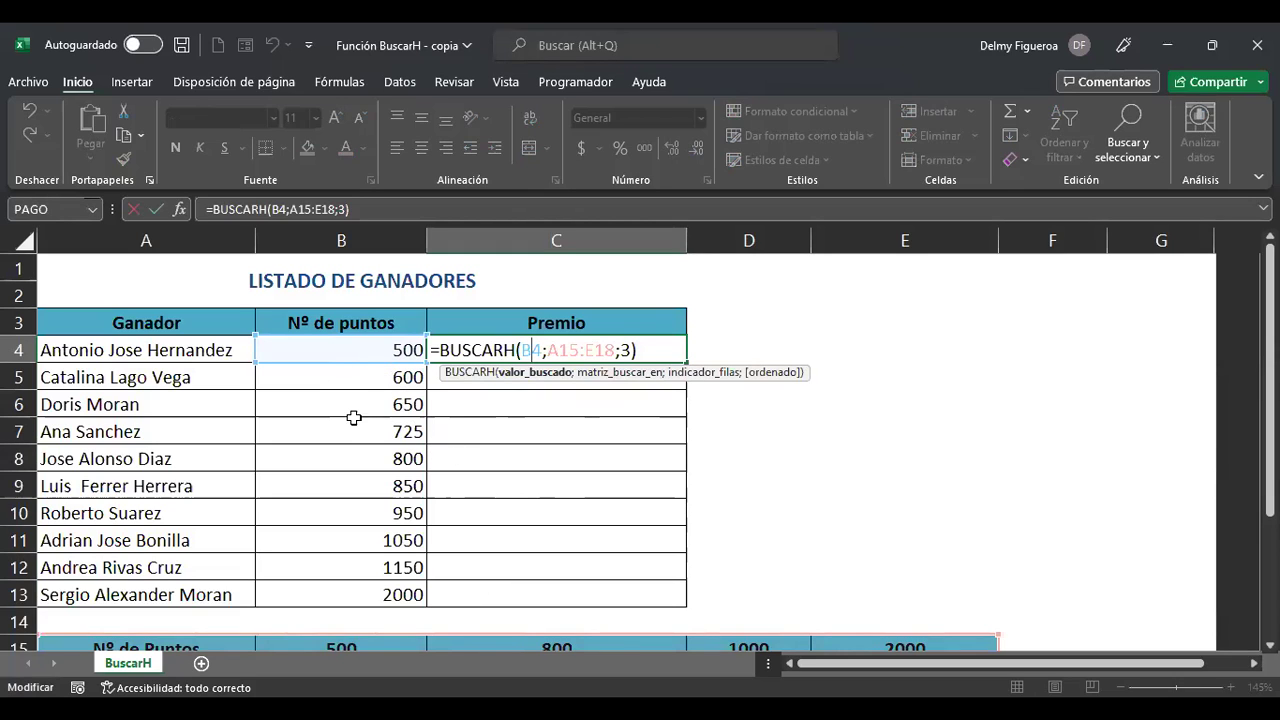
left_click(558, 349)
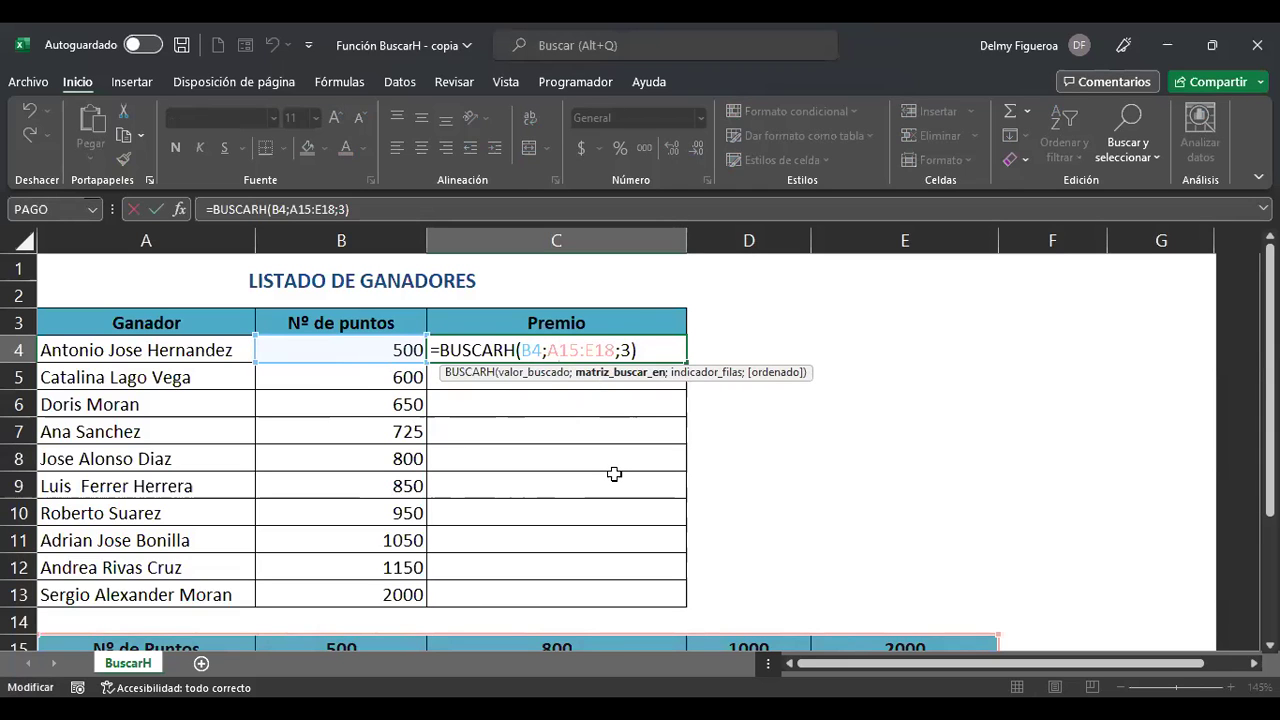
scroll(614, 473, "down", 1)
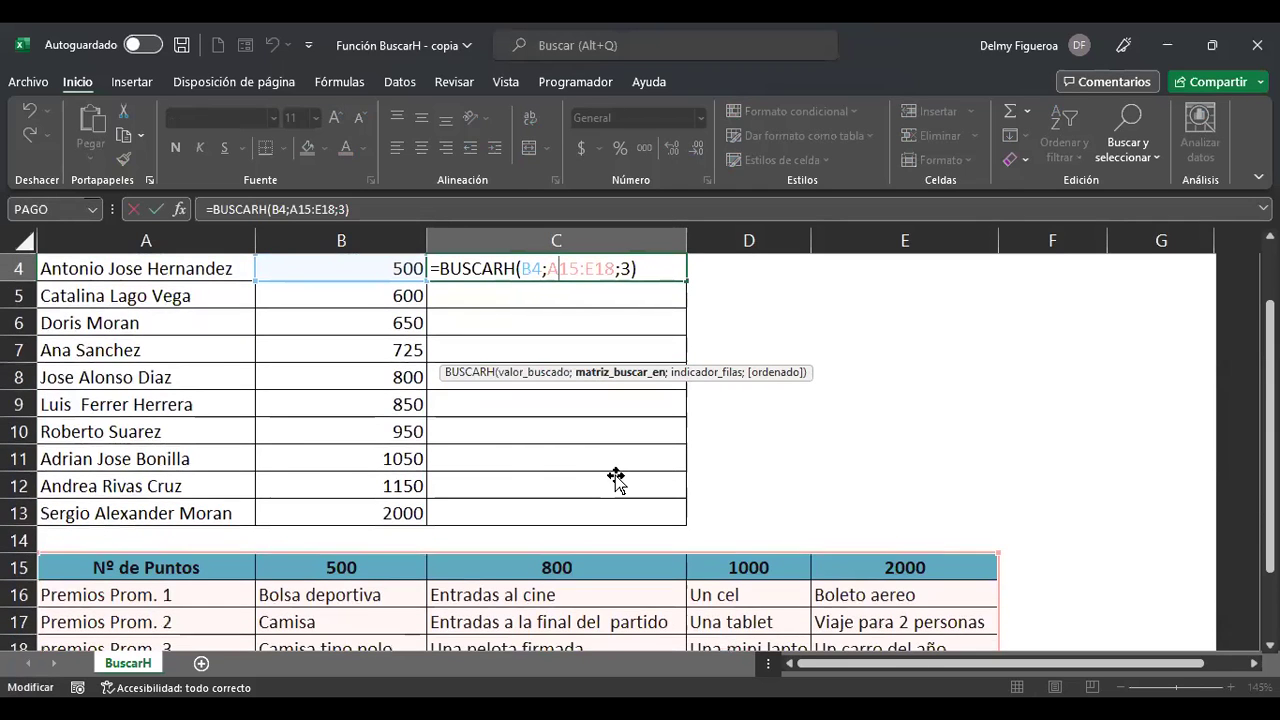
scroll(329, 470, "down", 2)
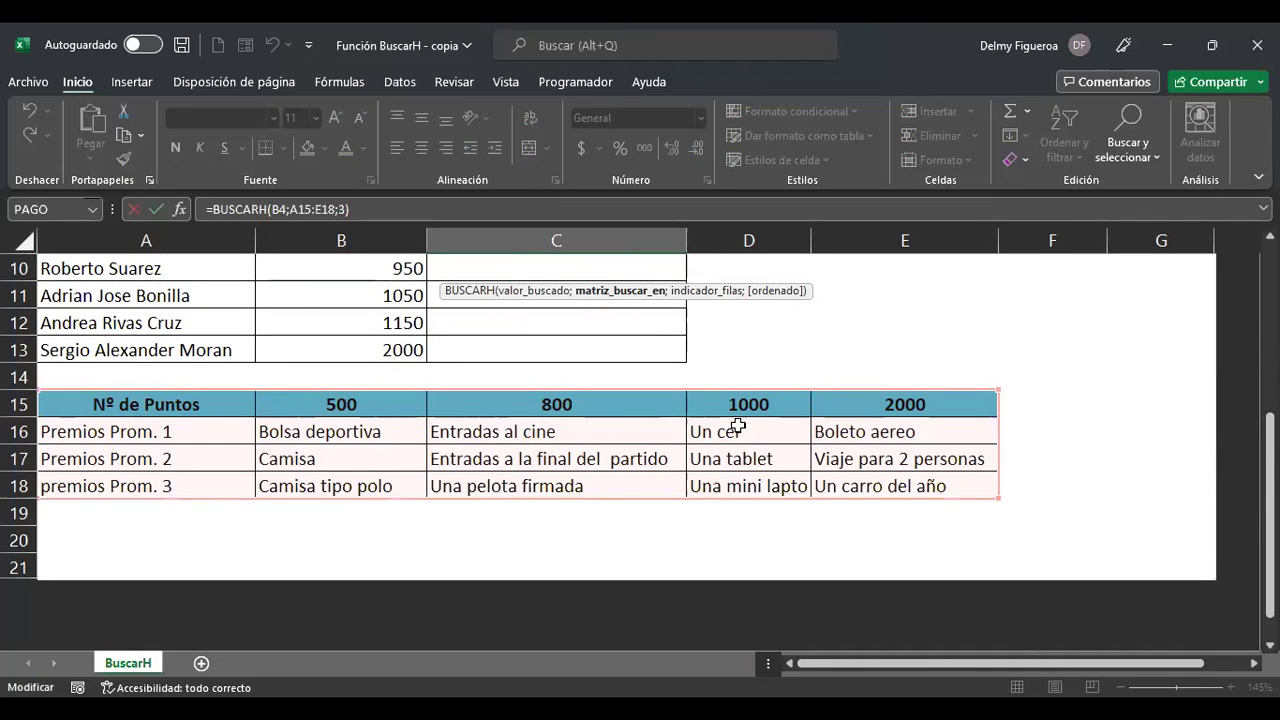
scroll(685, 515, "up", 3)
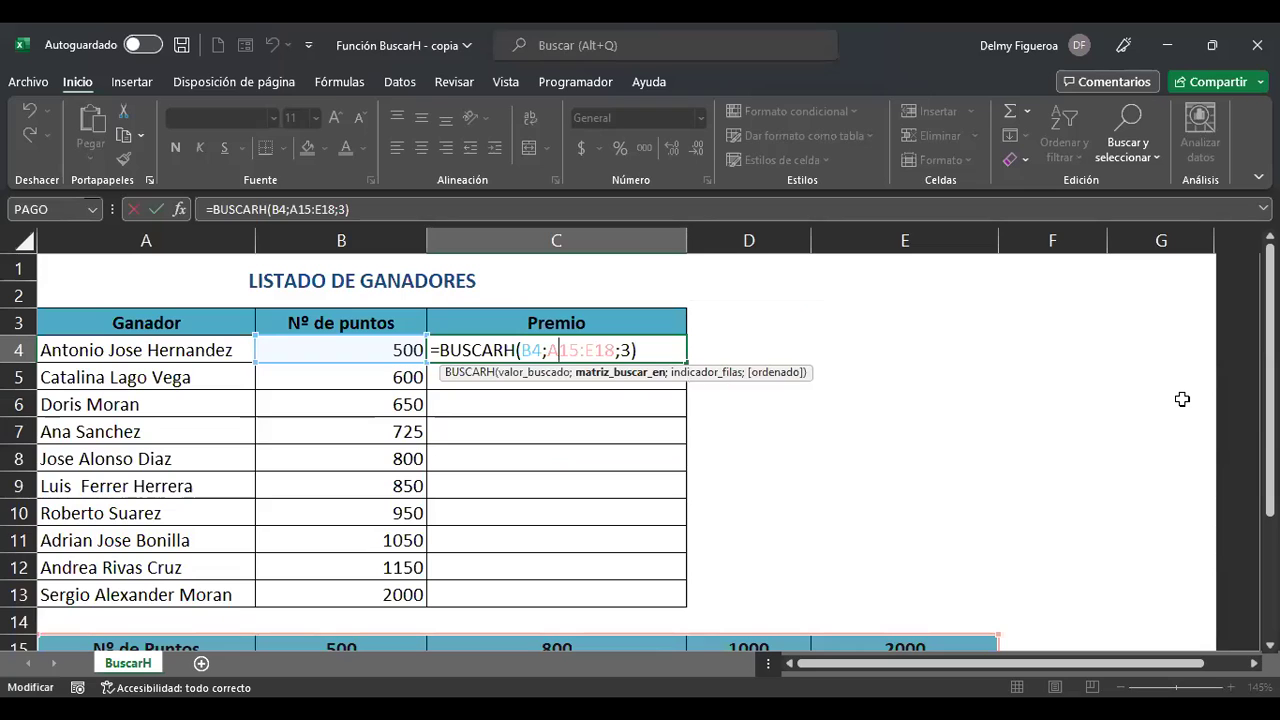
key("F4")
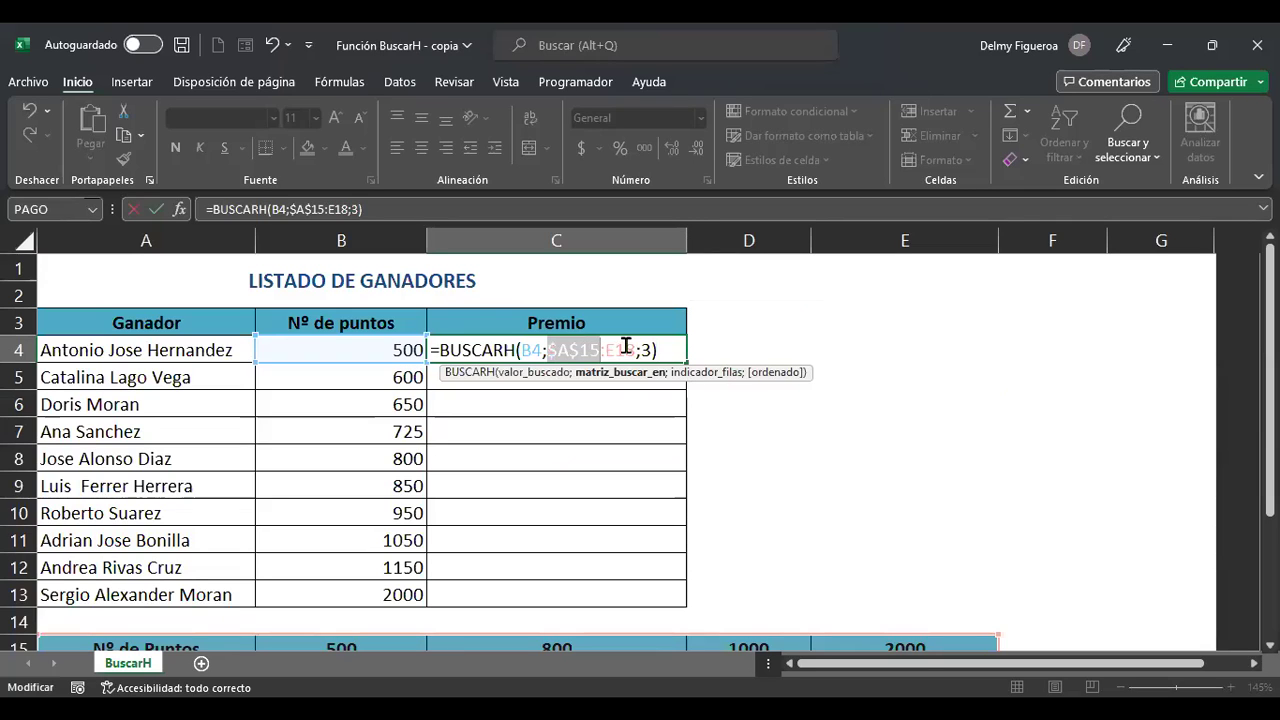
key("Right")
key("Right")
key("Right")
key("F4")
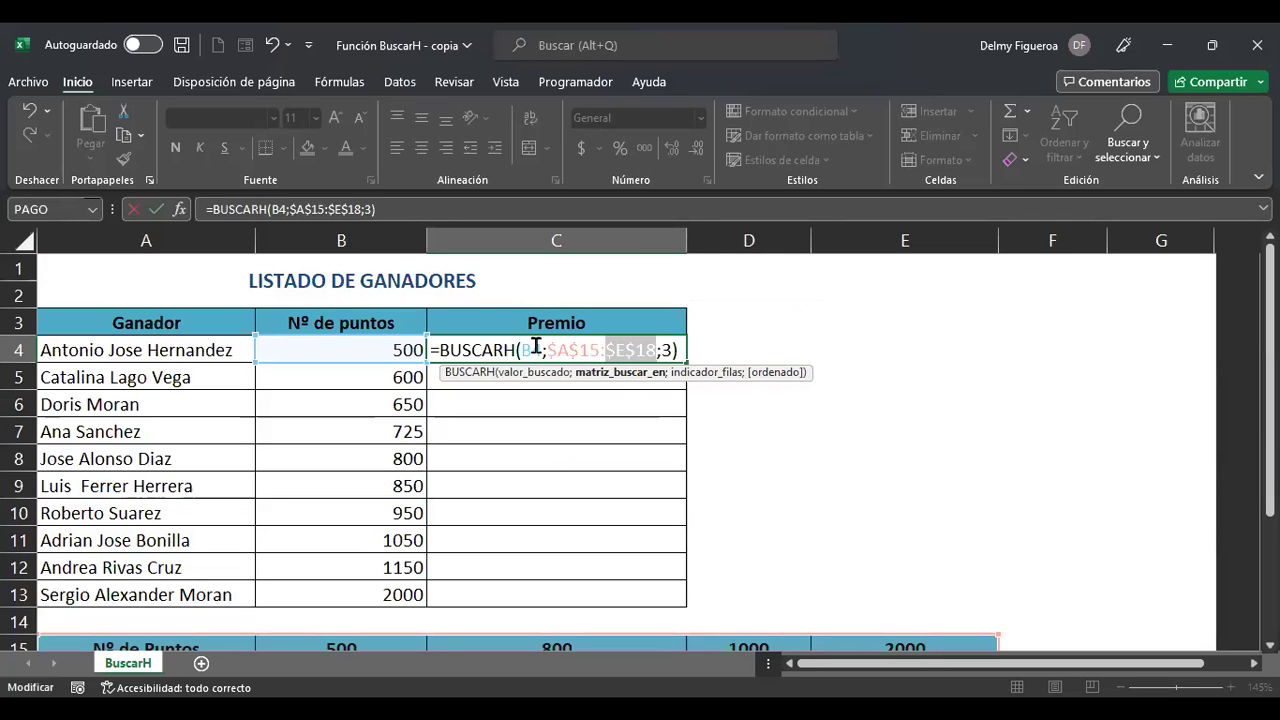
left_click(668, 347)
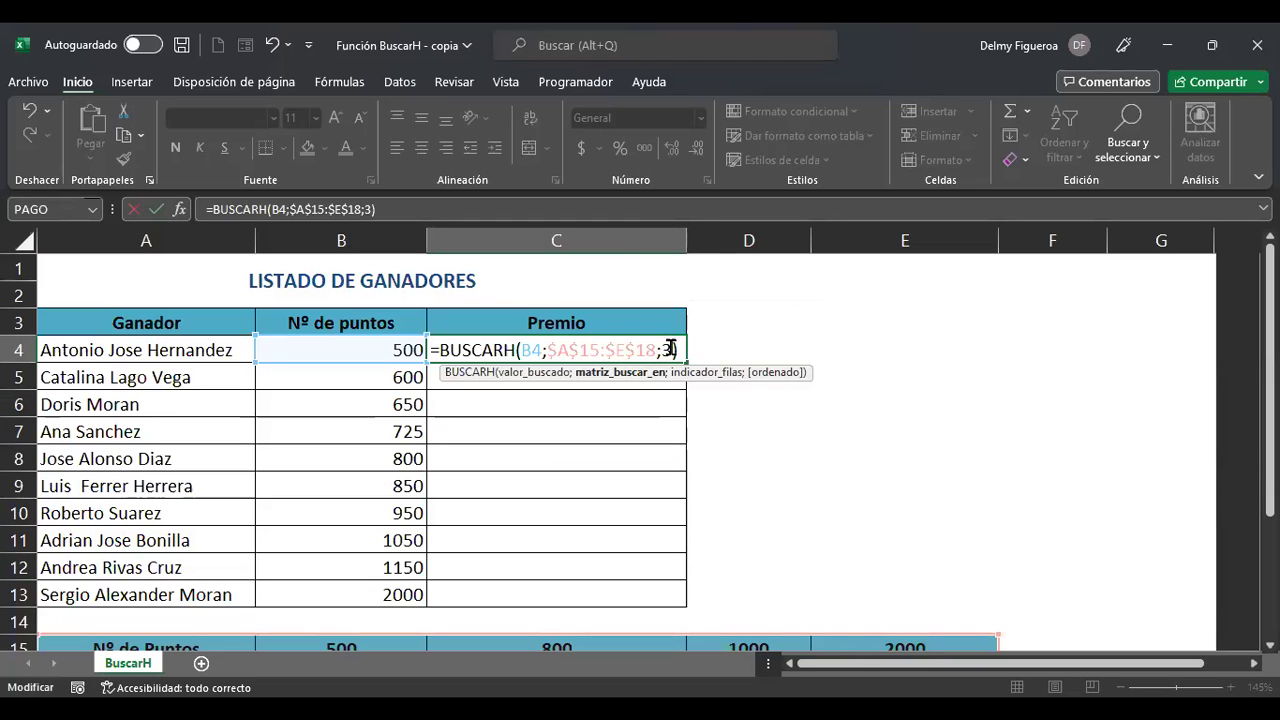
left_click(670, 347)
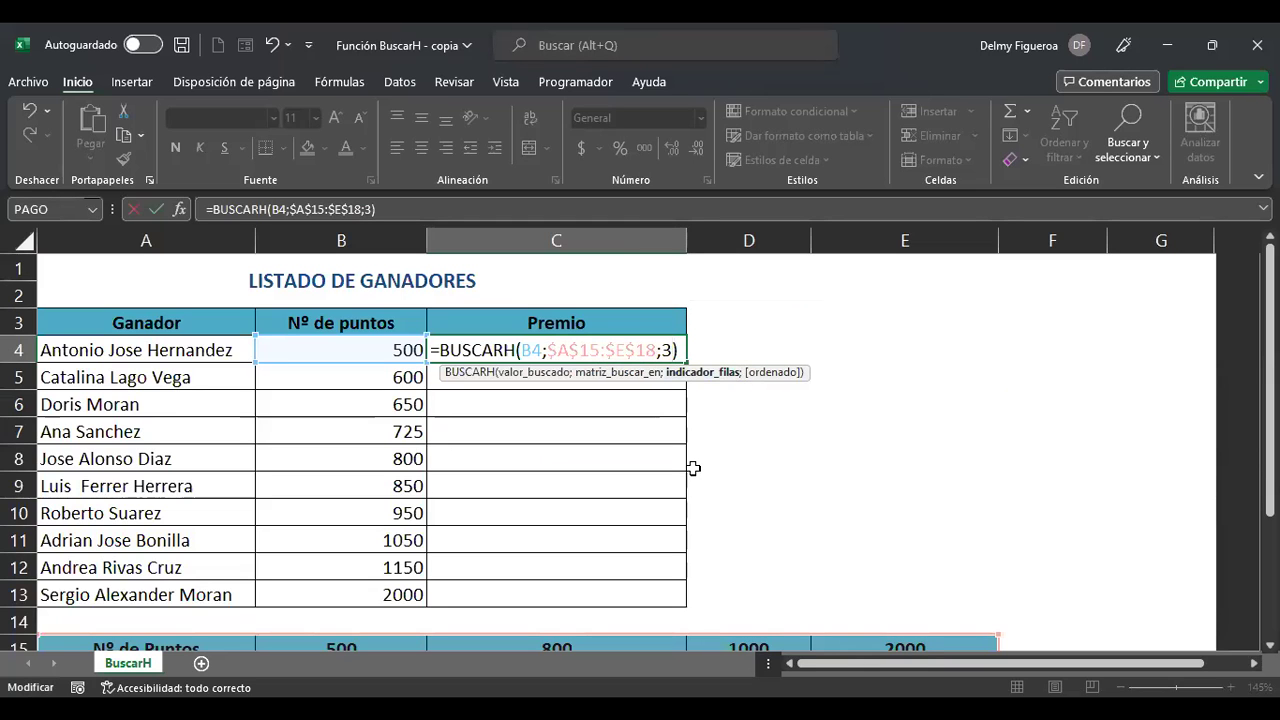
scroll(690, 466, "down", 4)
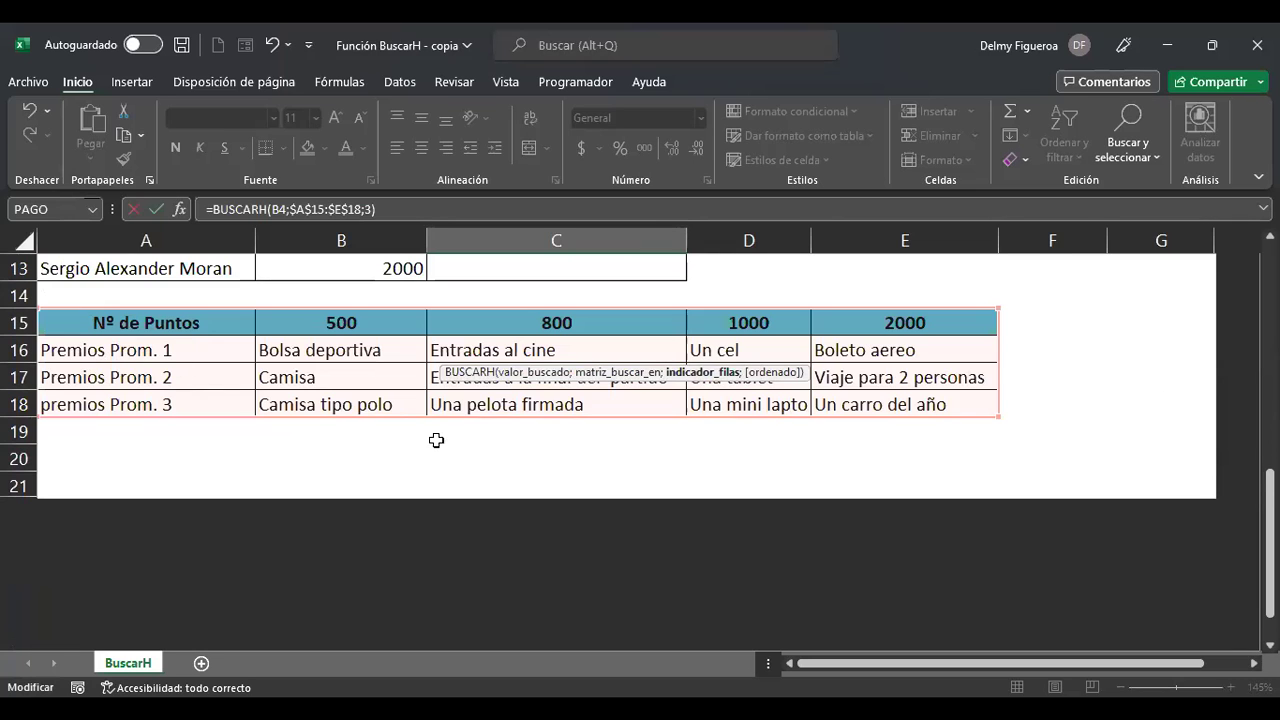
scroll(811, 478, "up", 1)
scroll(811, 478, "up", 3)
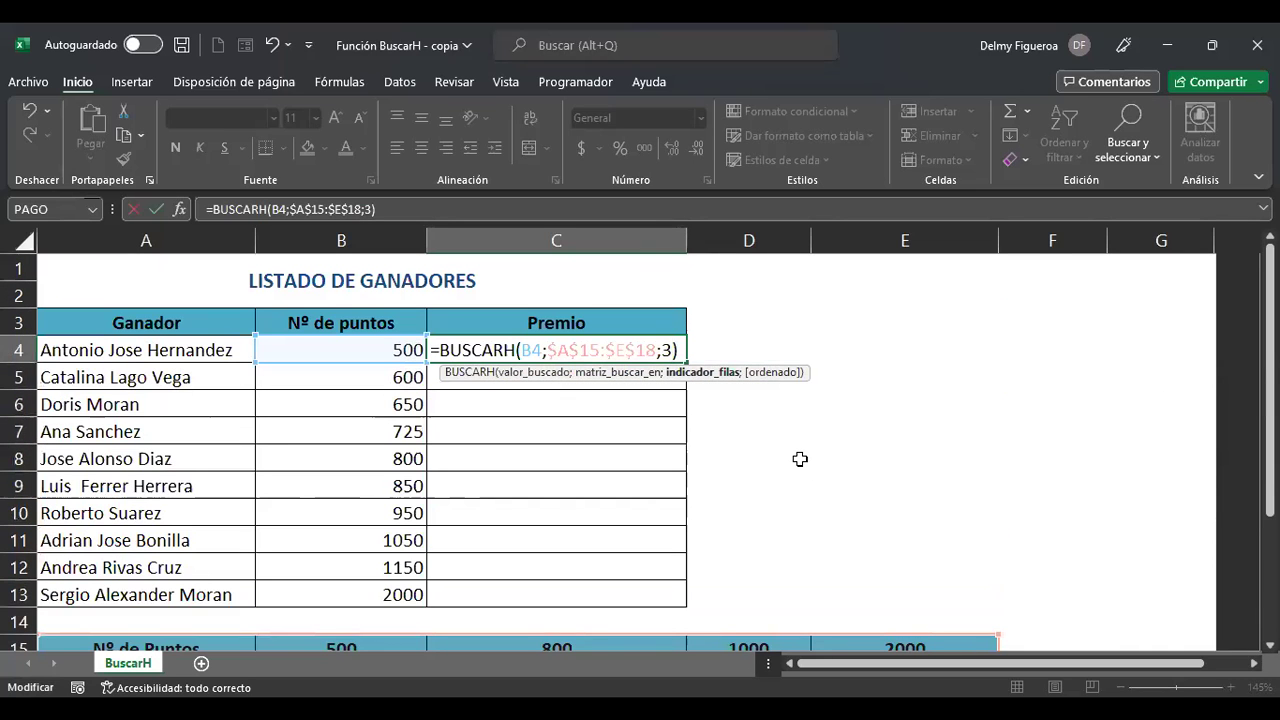
key("Return")
- Fill the BUSCARH formula from C4 down the Premio column to C13
left_click(550, 344)
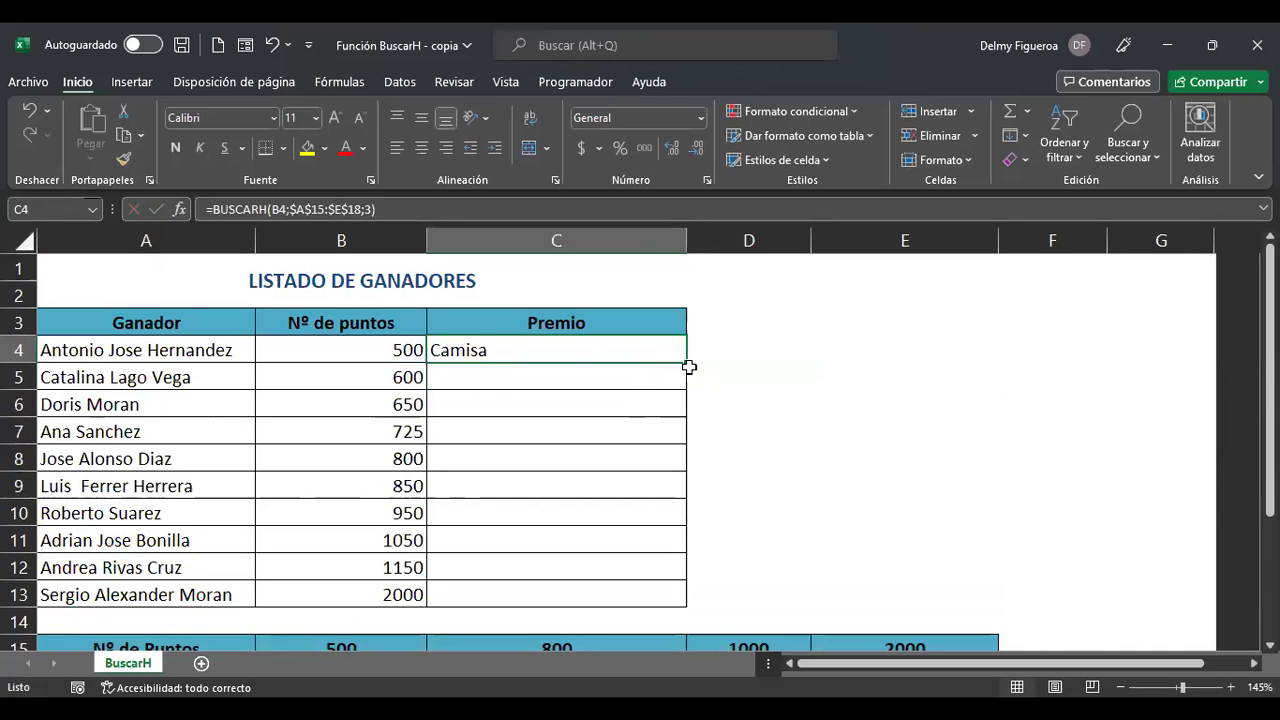
left_click_drag(687, 364, 660, 606)
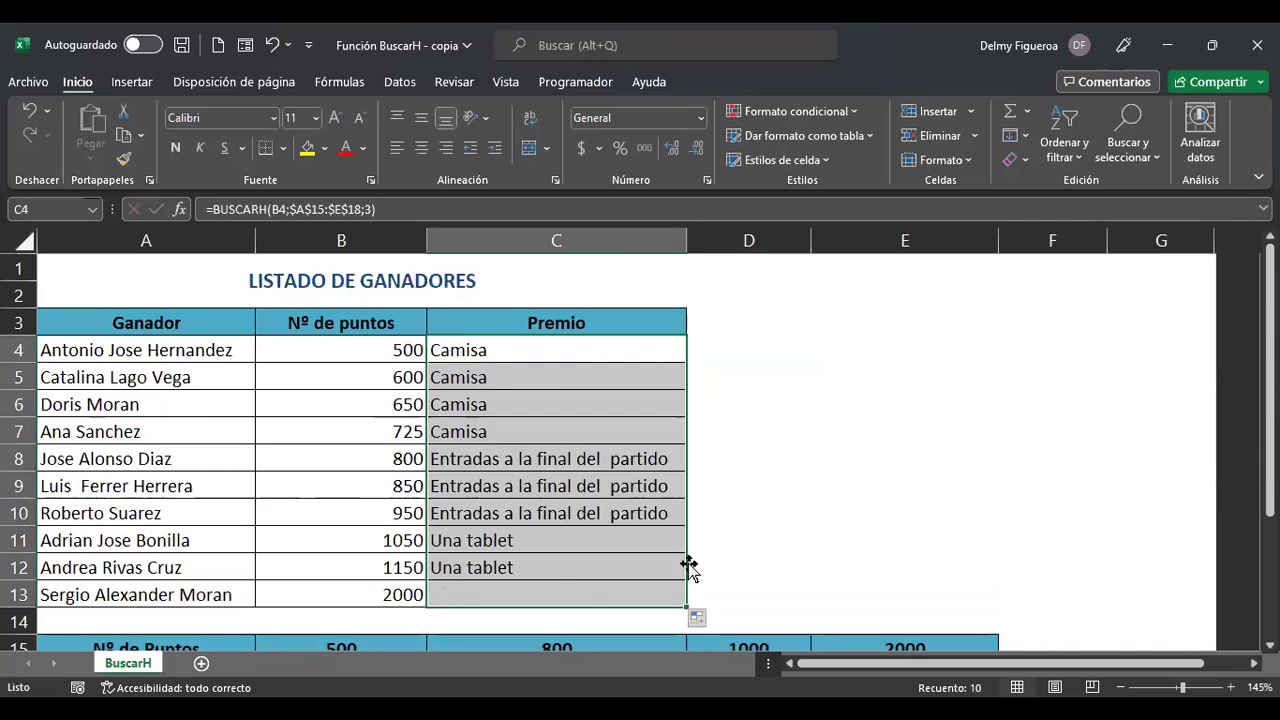
- Compare the prizes in the Premio column with each winner's points and the Promotion 2 row of the prize table
left_click(405, 351)
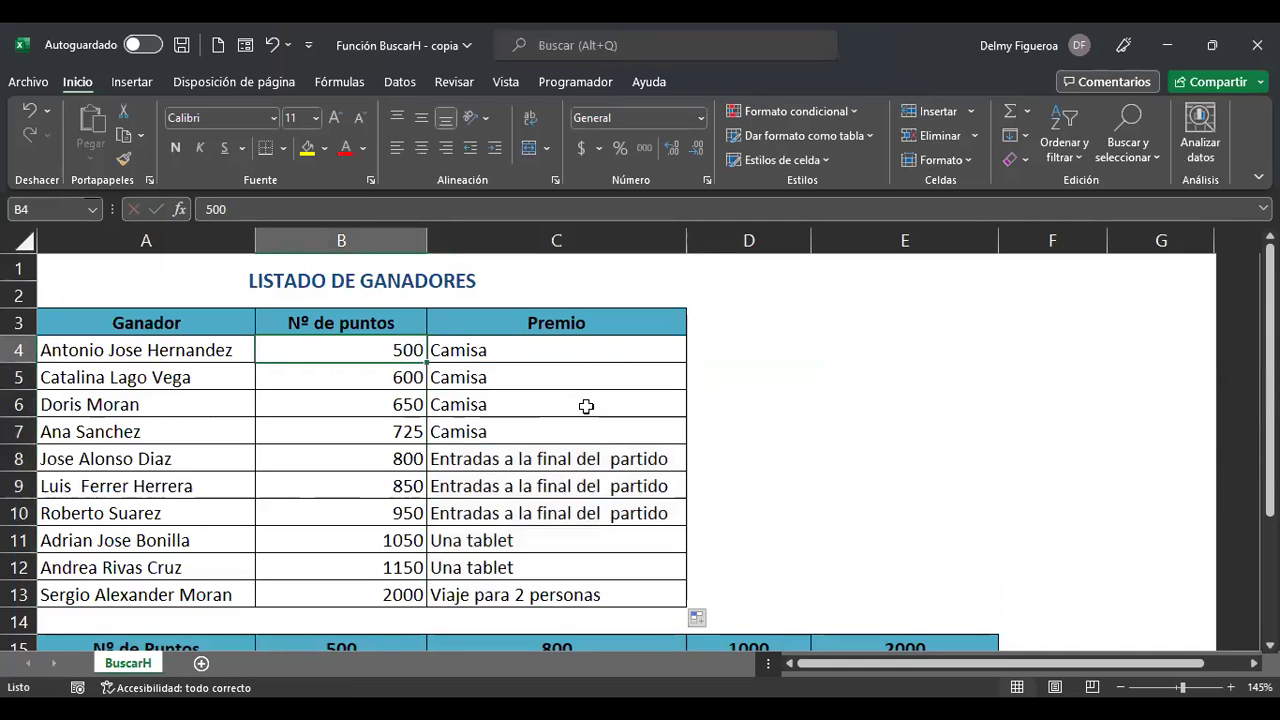
scroll(508, 507, "down", 1)
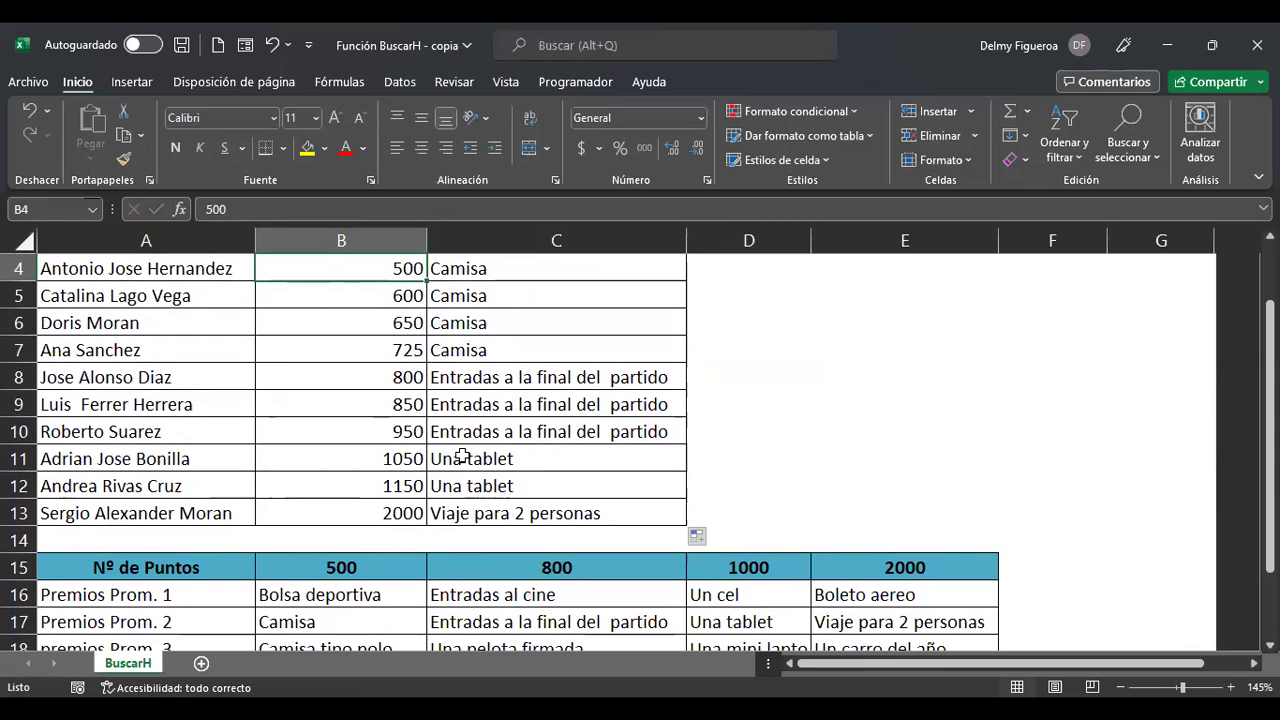
left_click(359, 623)
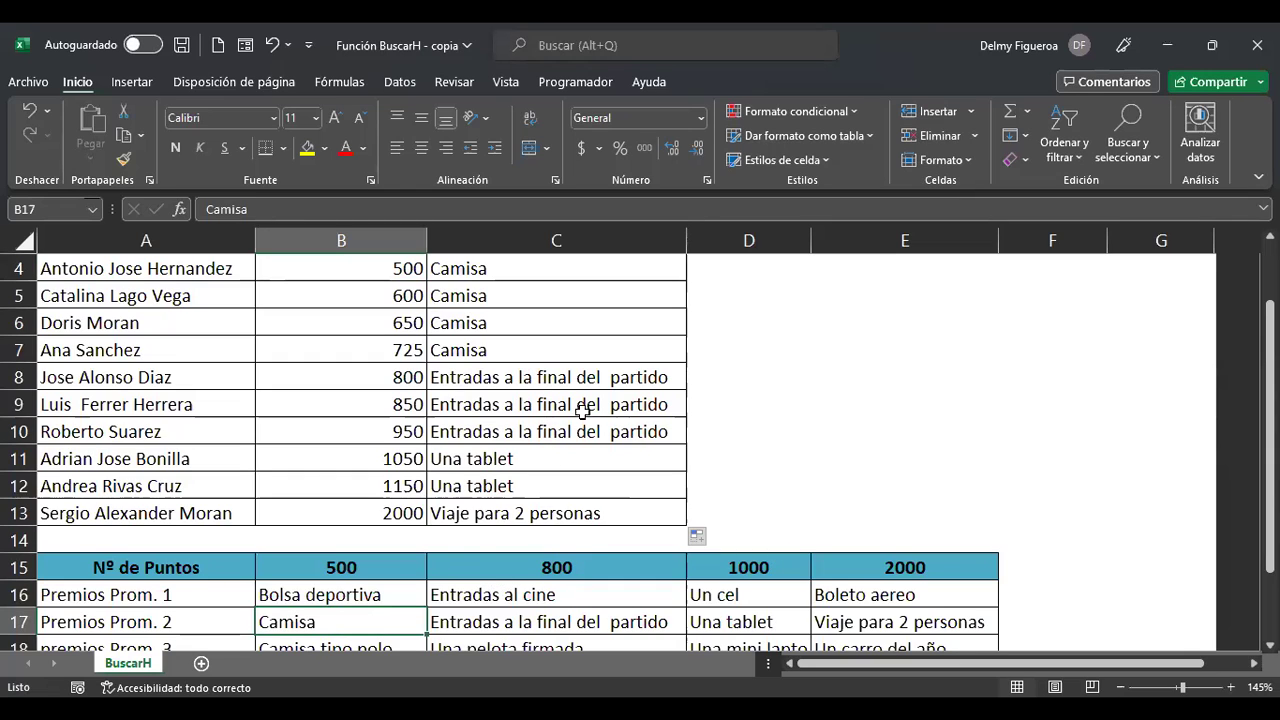
left_click(592, 618)
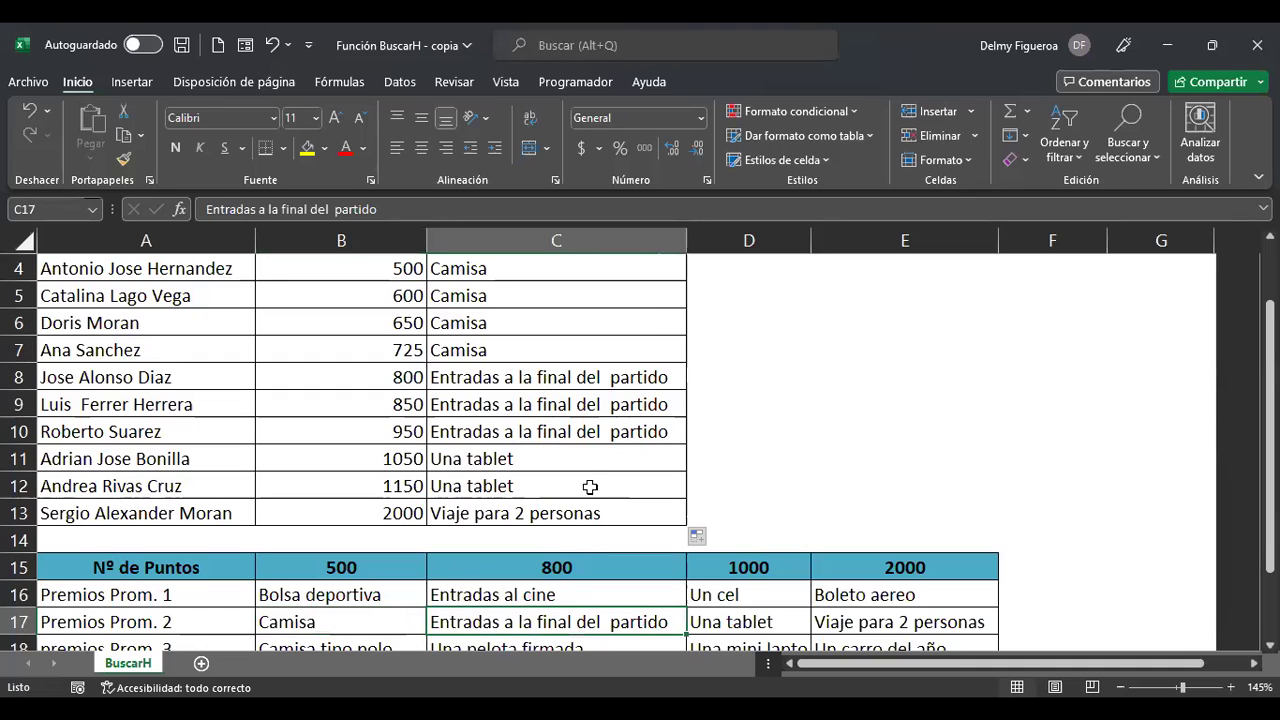
left_click(750, 564)
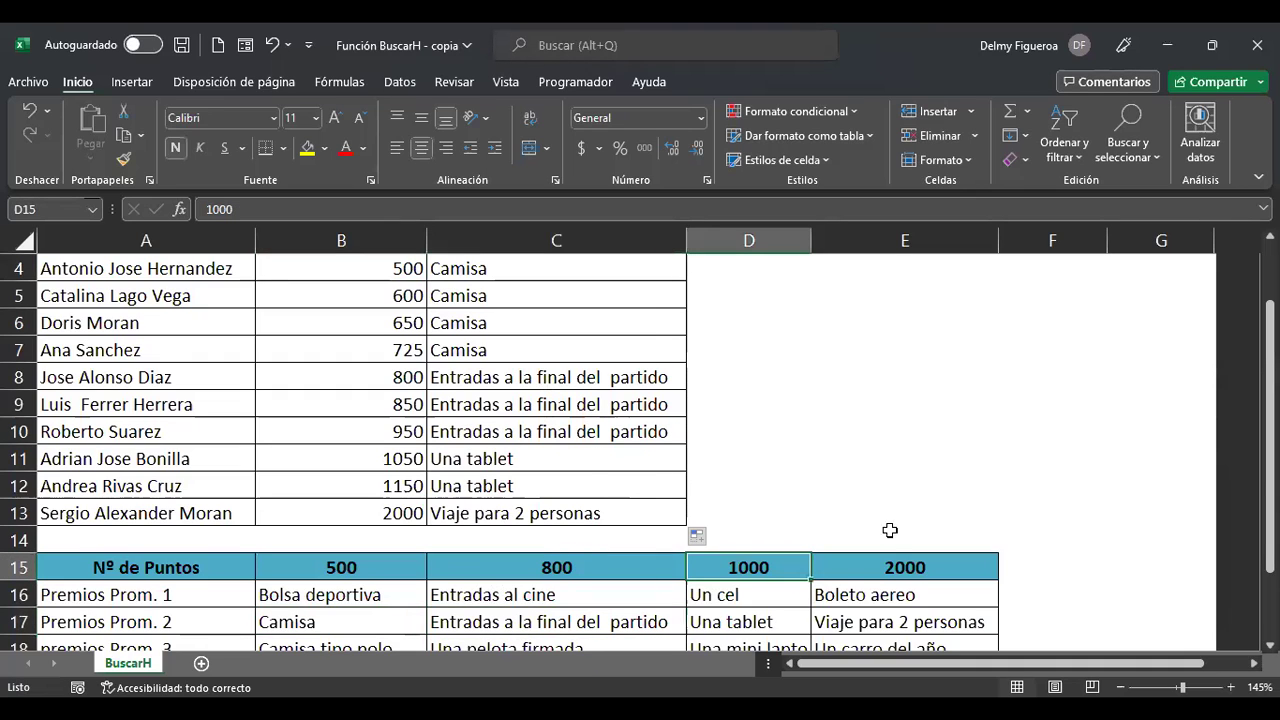
left_click(762, 620)
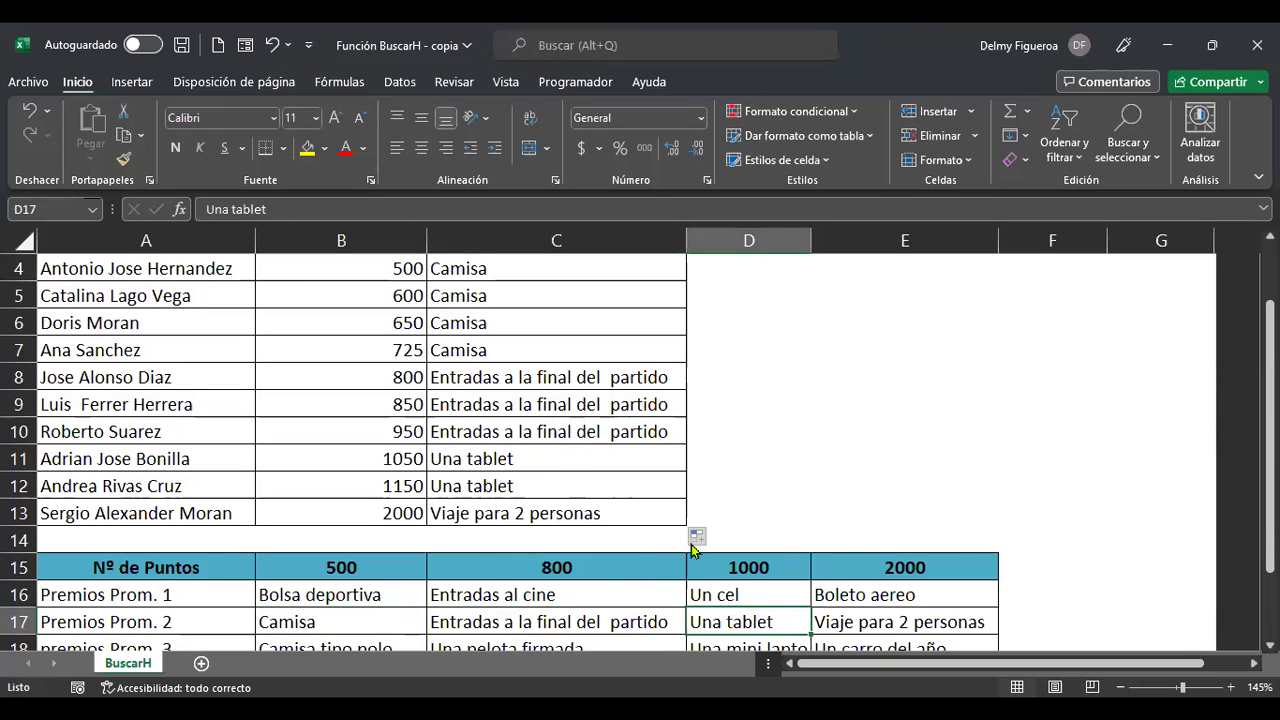
left_click(515, 518)
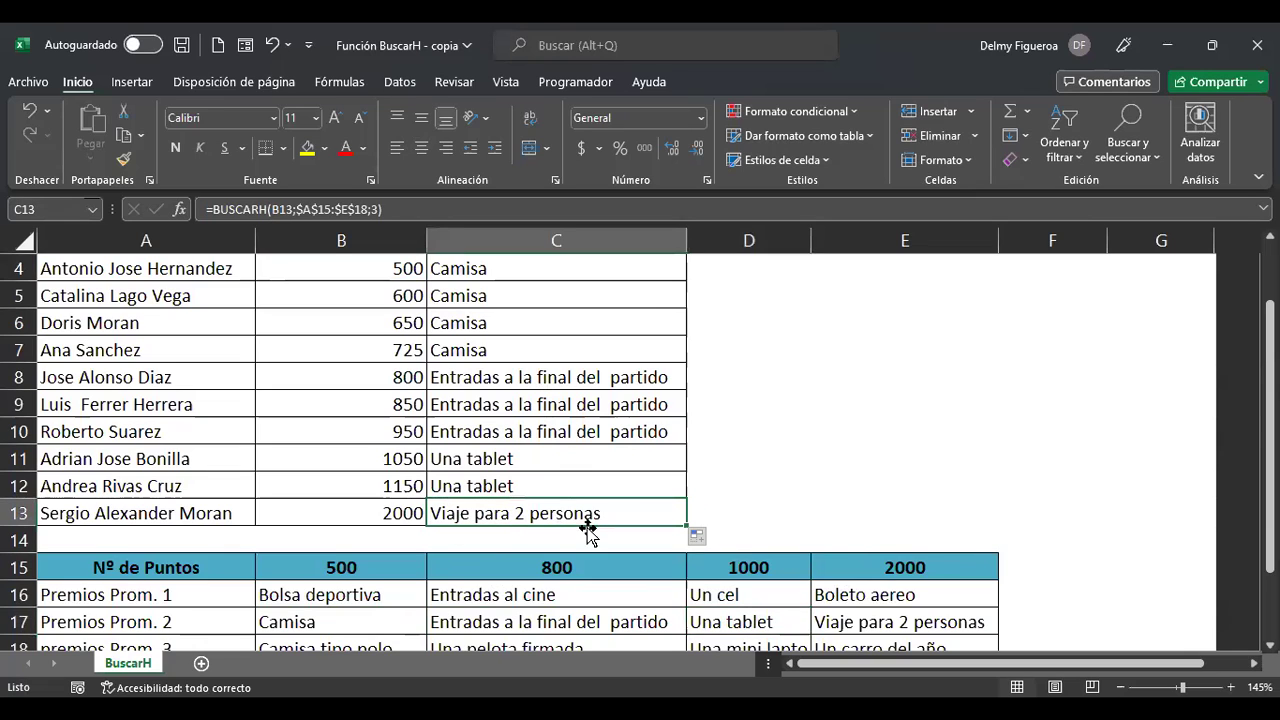
- Try 3000 points for the last winner in B13, and undo the change
left_click(380, 512)
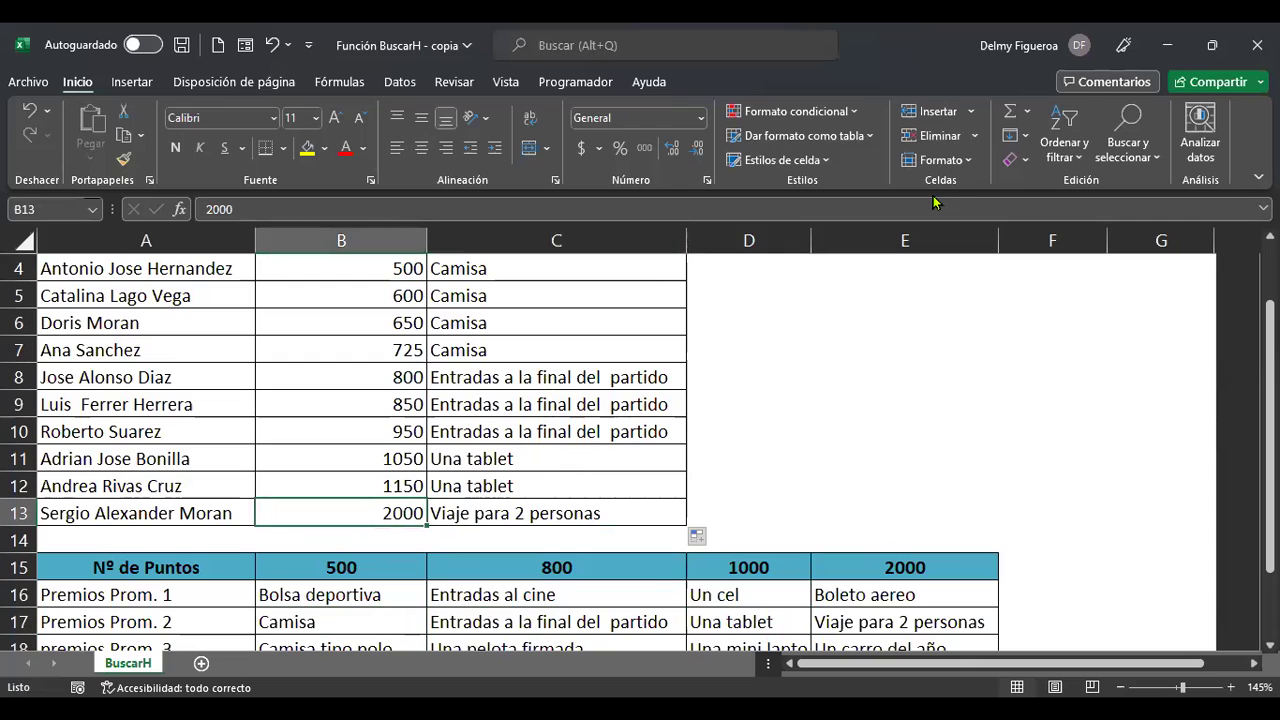
type("3000")
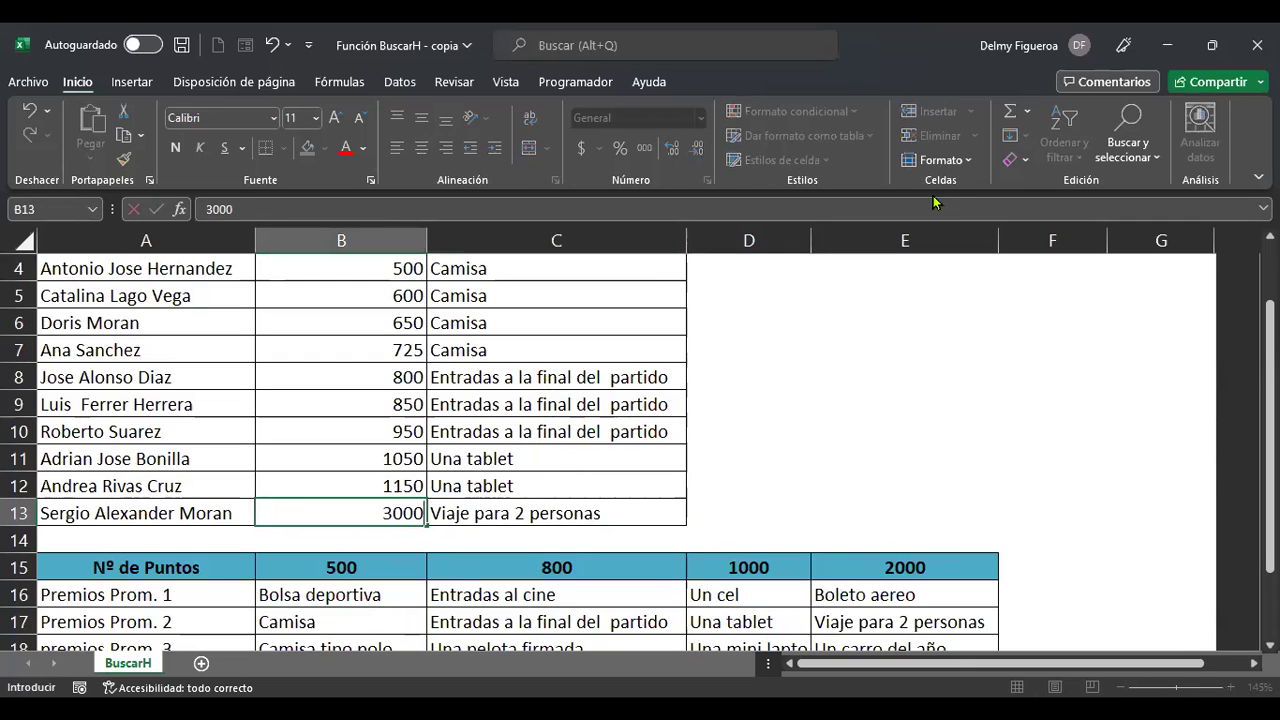
key("Return")
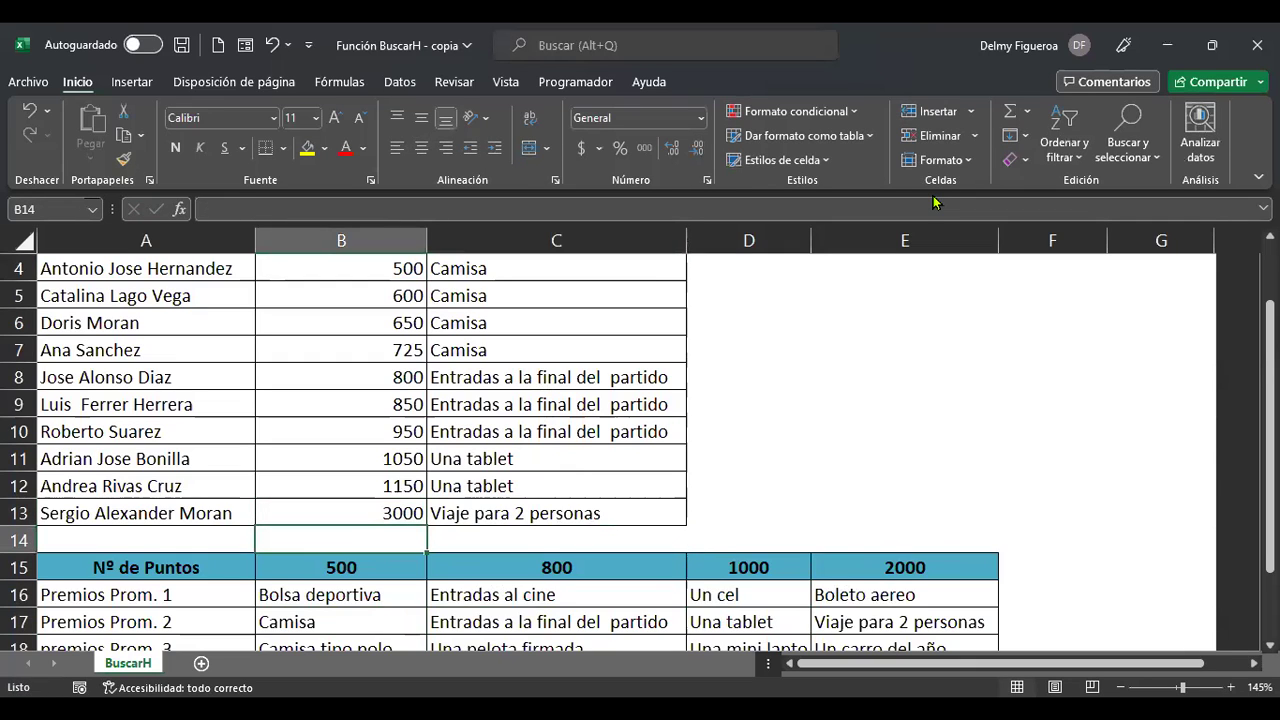
key("Up")
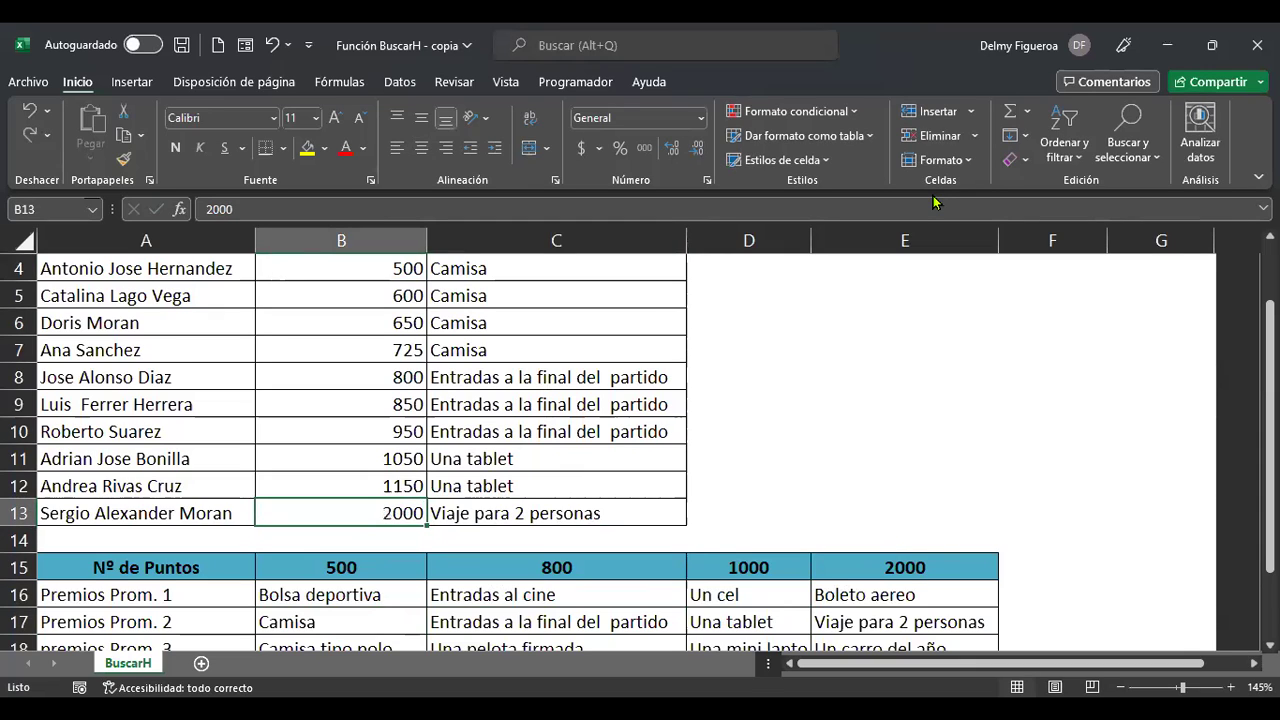
left_click(708, 423)
- Change the row index of the BUSCARH formula in C4 to 2 for the Promotion 1 prizes
scroll(708, 423, "up", 1)
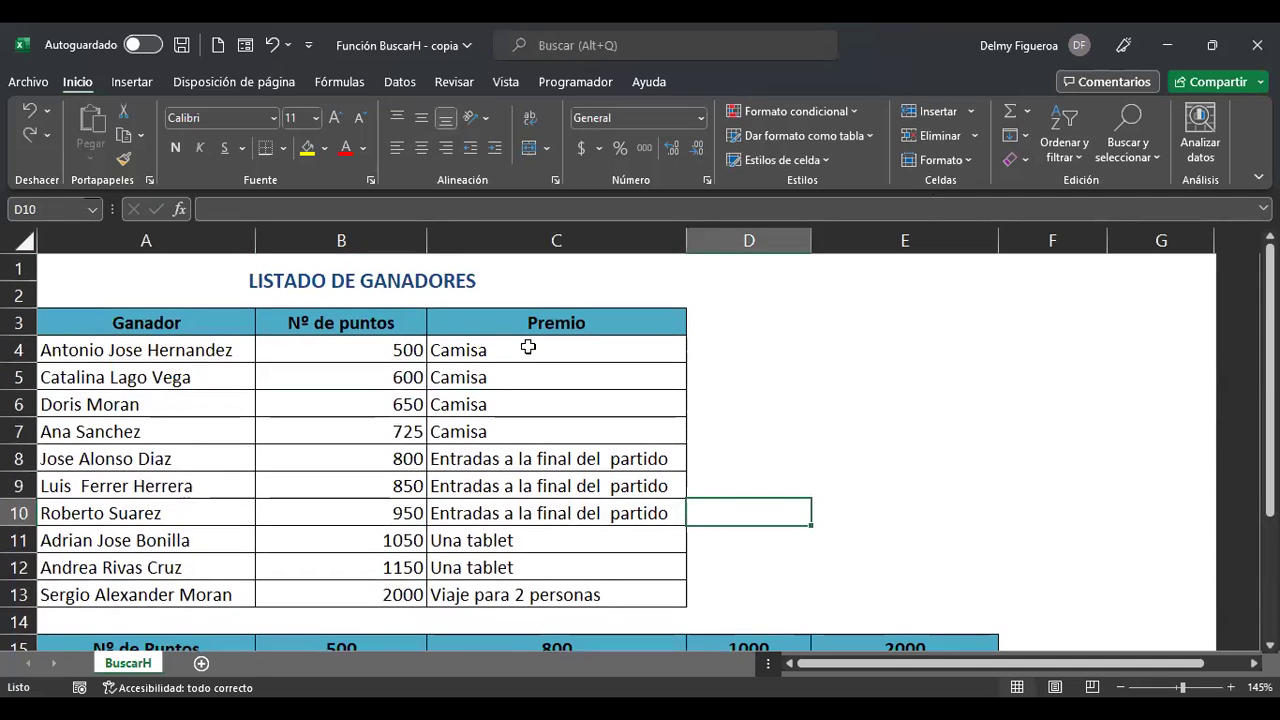
left_click(528, 347)
key("F2")
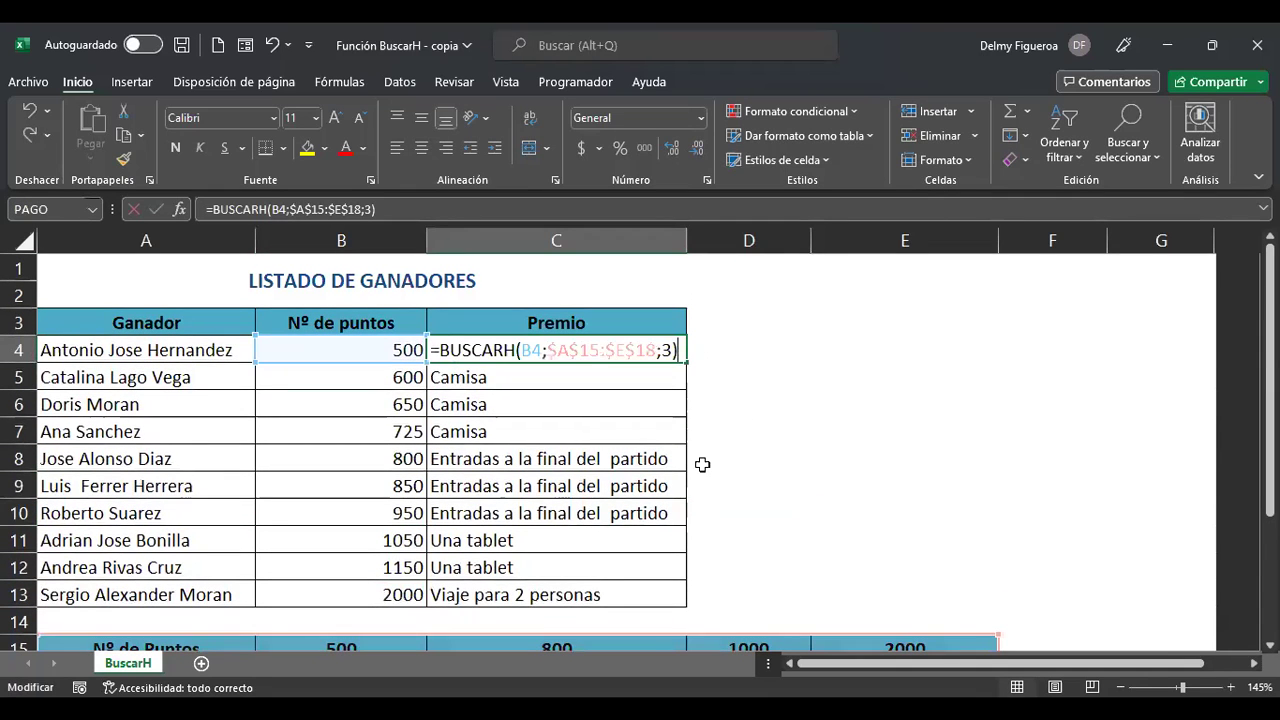
left_click(668, 349)
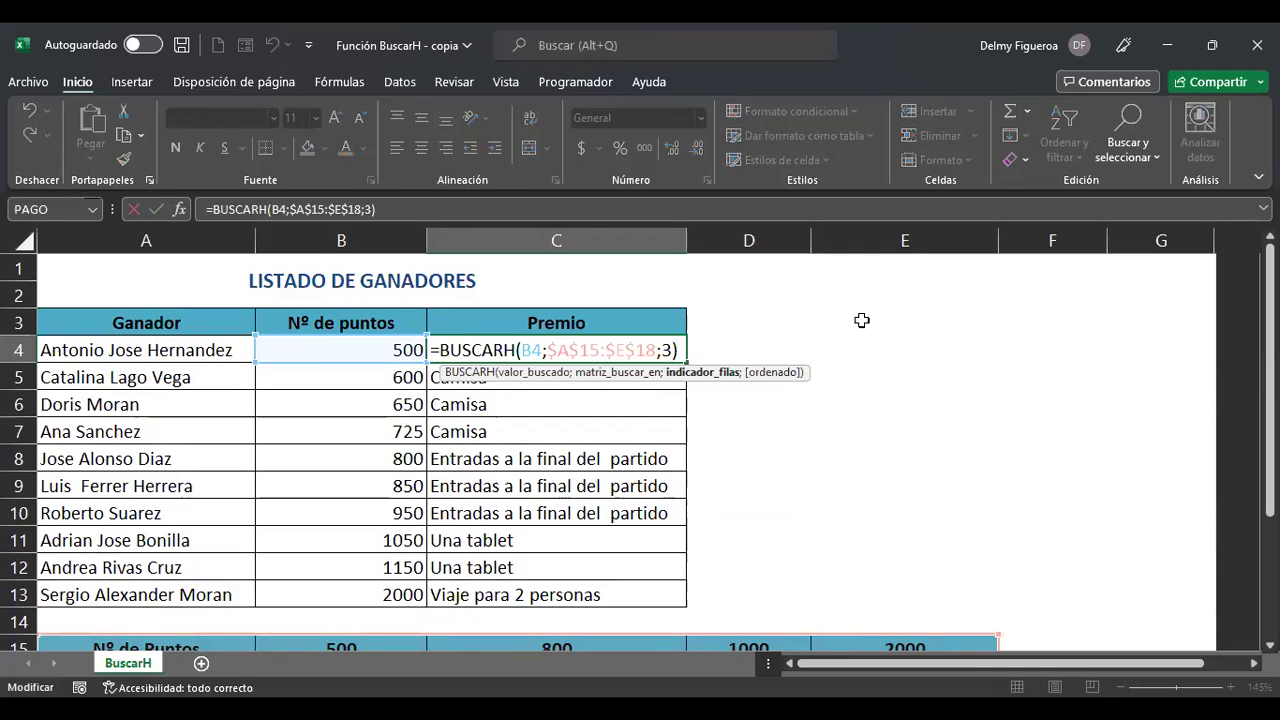
key("BackSpace")
type("2")
scroll(843, 423, "down", 2)
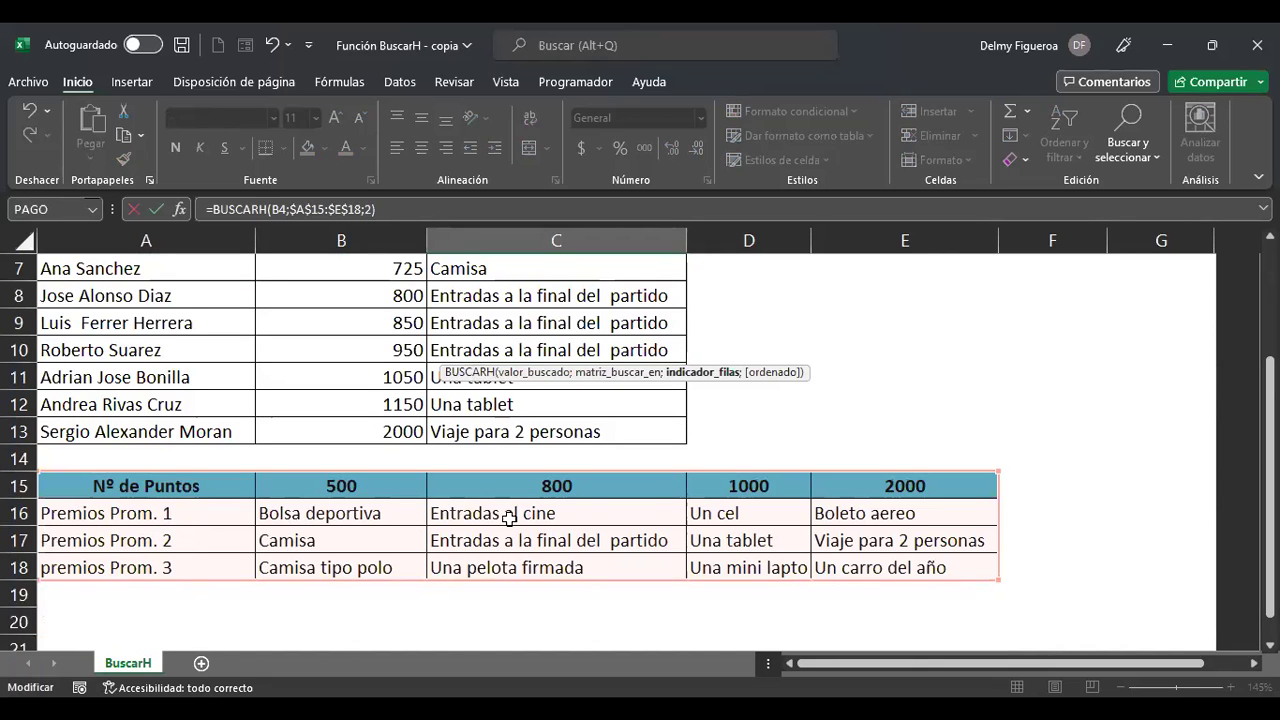
scroll(571, 534, "up", 2)
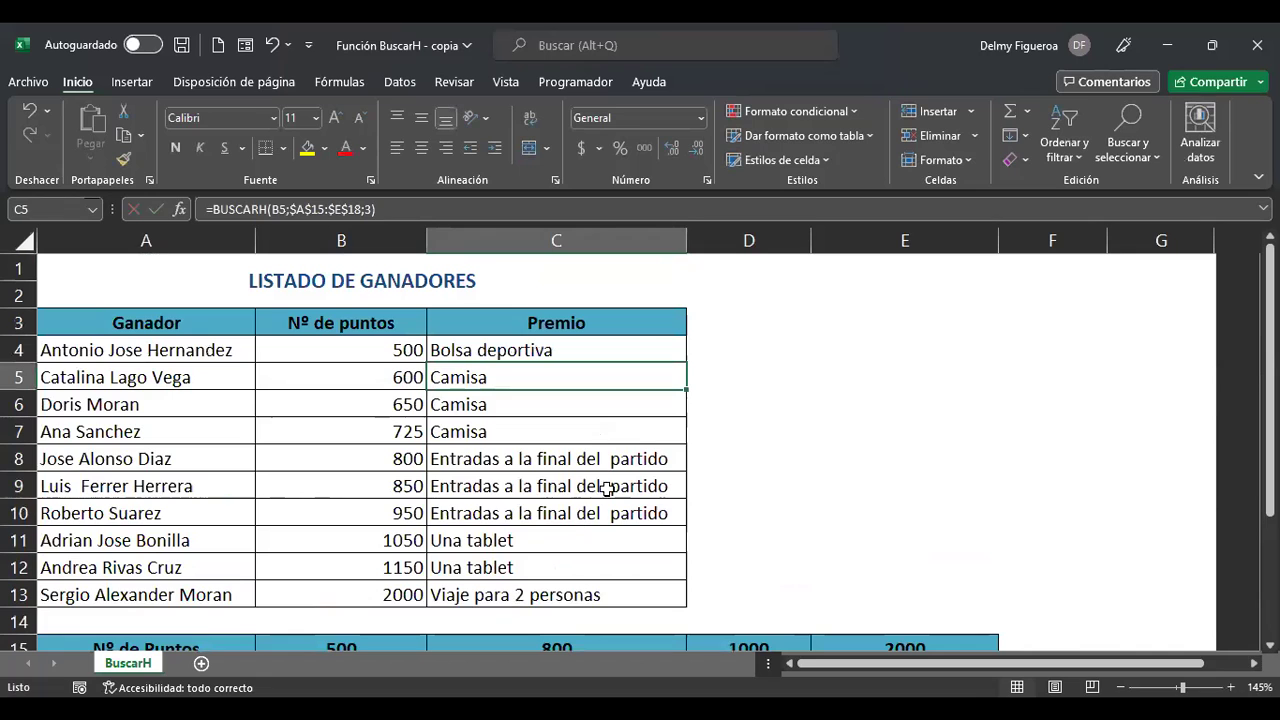
key("Return")
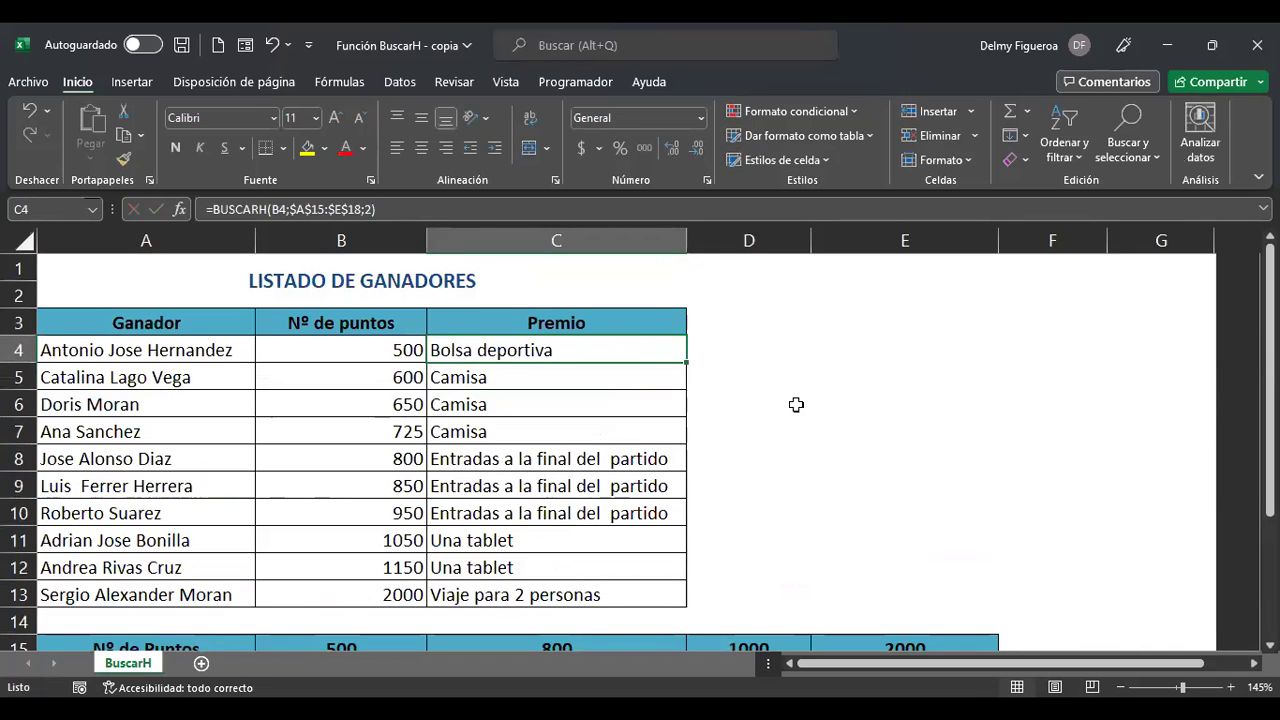
- Fill the formula from C4 down to C13 and compare the prizes with the Promotion 1 row
key("F2")
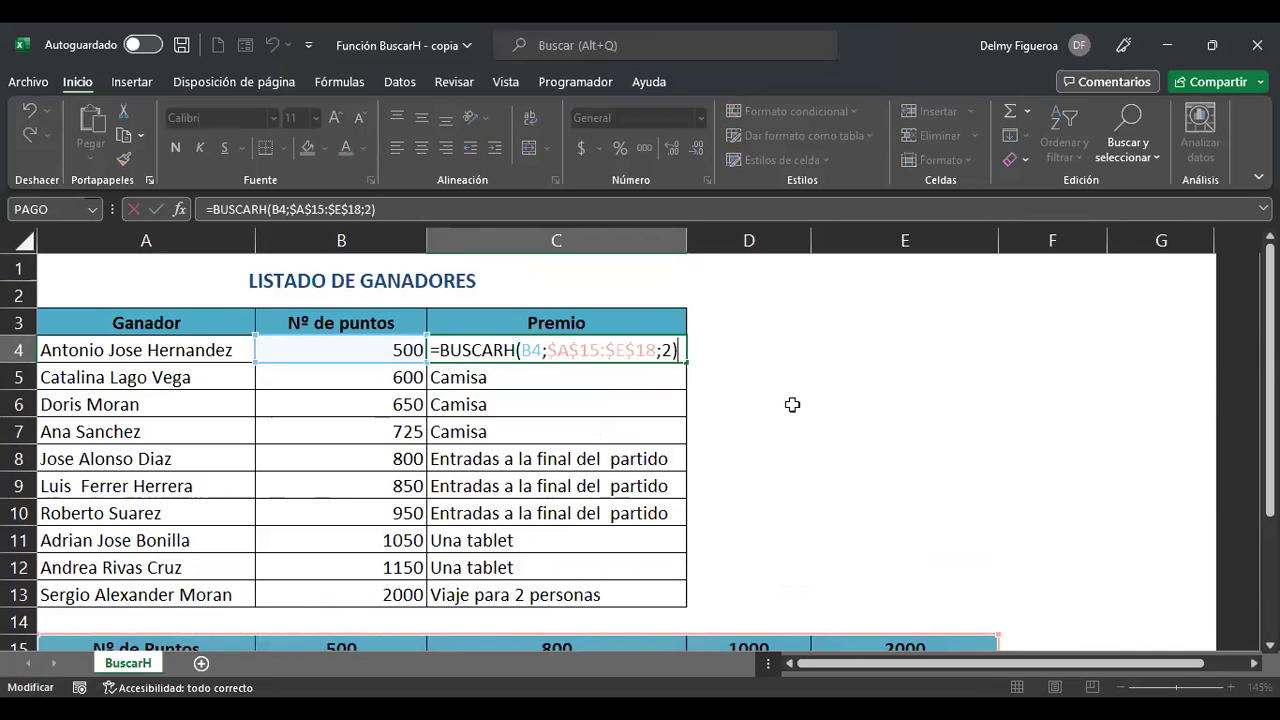
key("Escape")
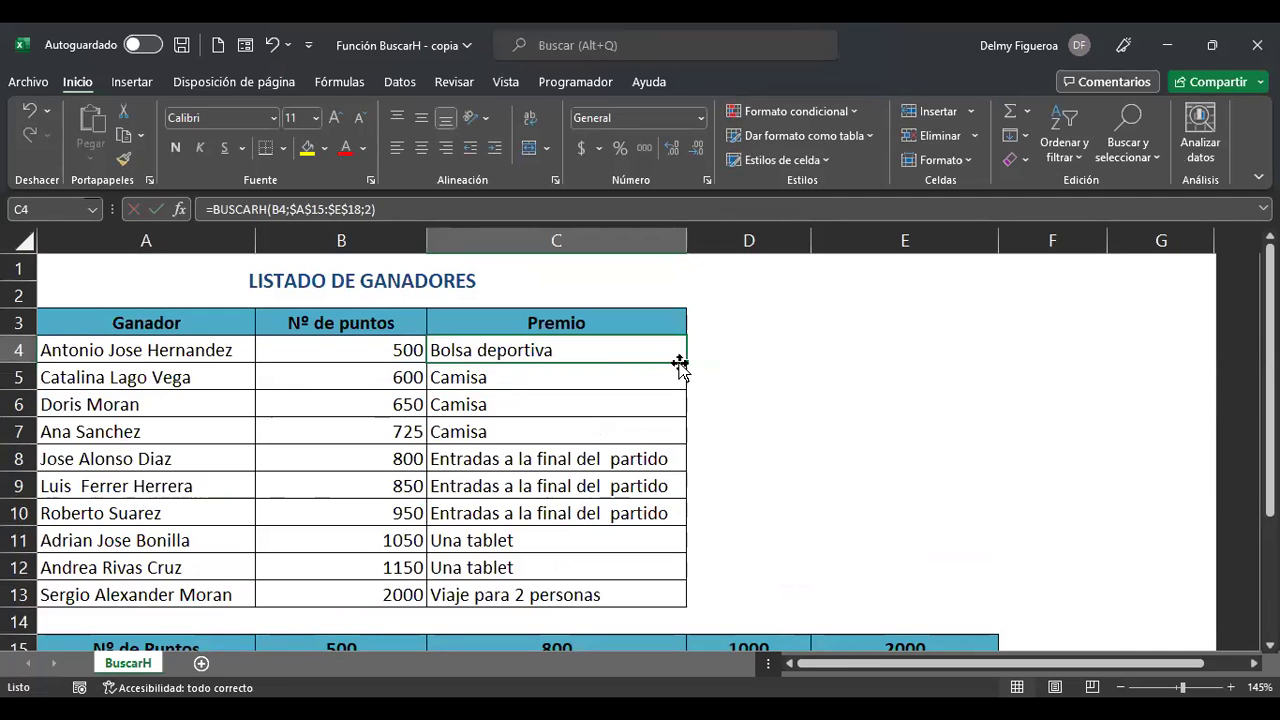
left_click_drag(688, 363, 690, 527)
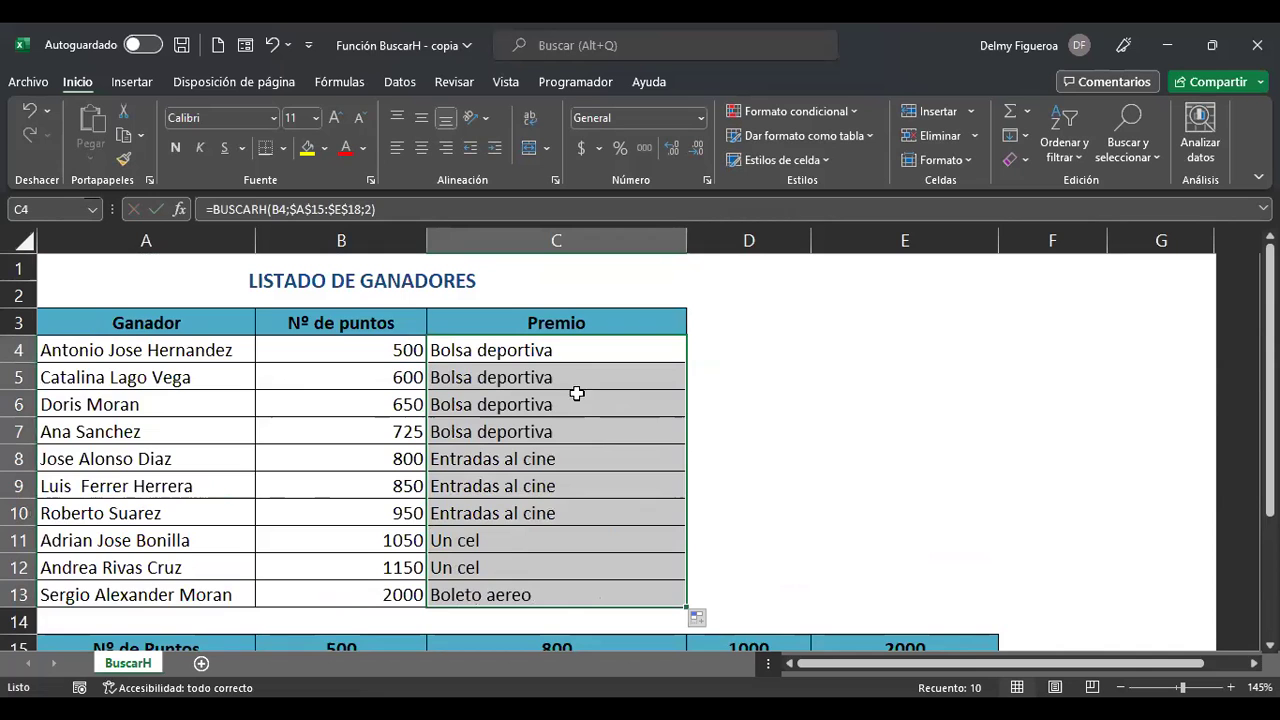
scroll(563, 408, "down", 1)
scroll(528, 486, "down", 1)
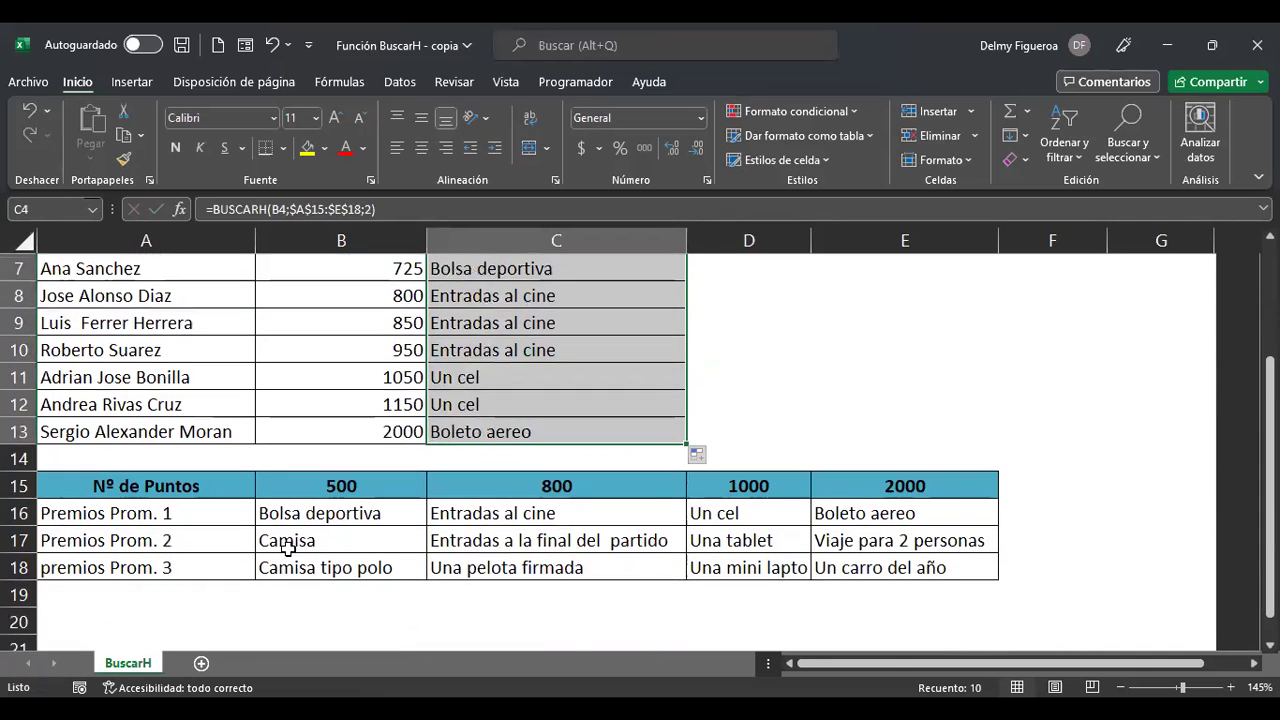
scroll(575, 525, "up", 1)
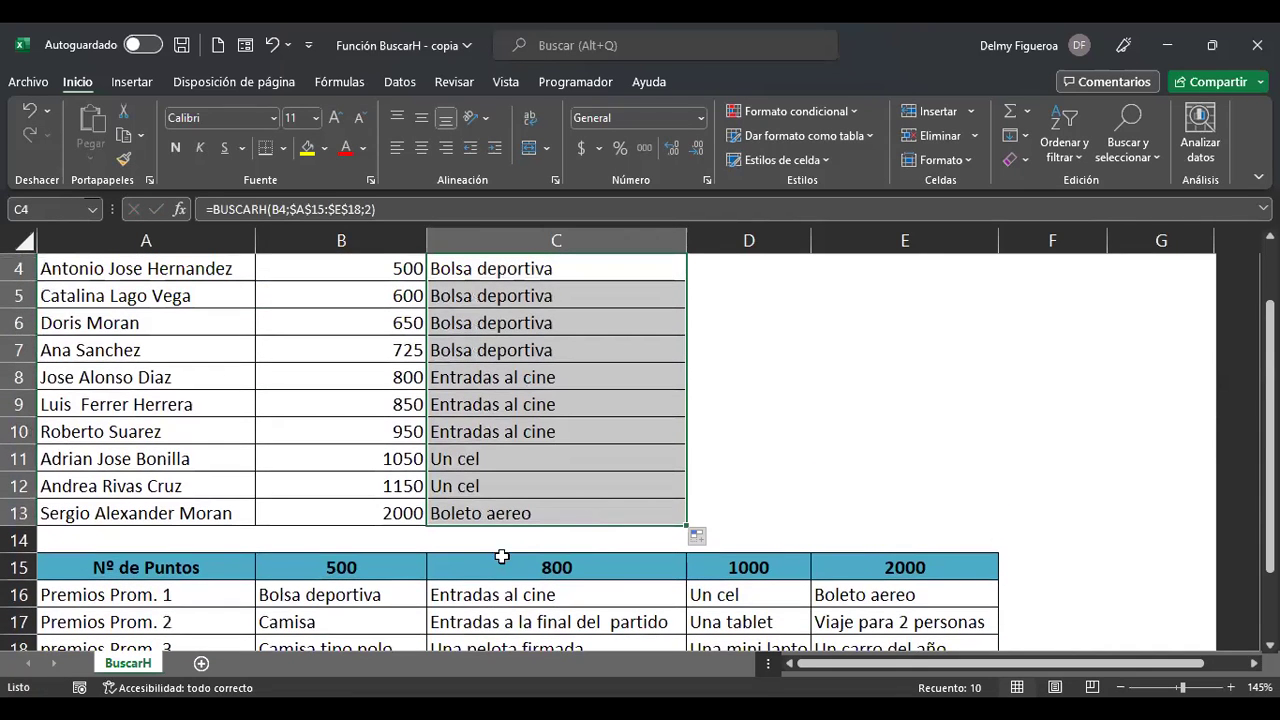
left_click(530, 377)
left_click(531, 460)
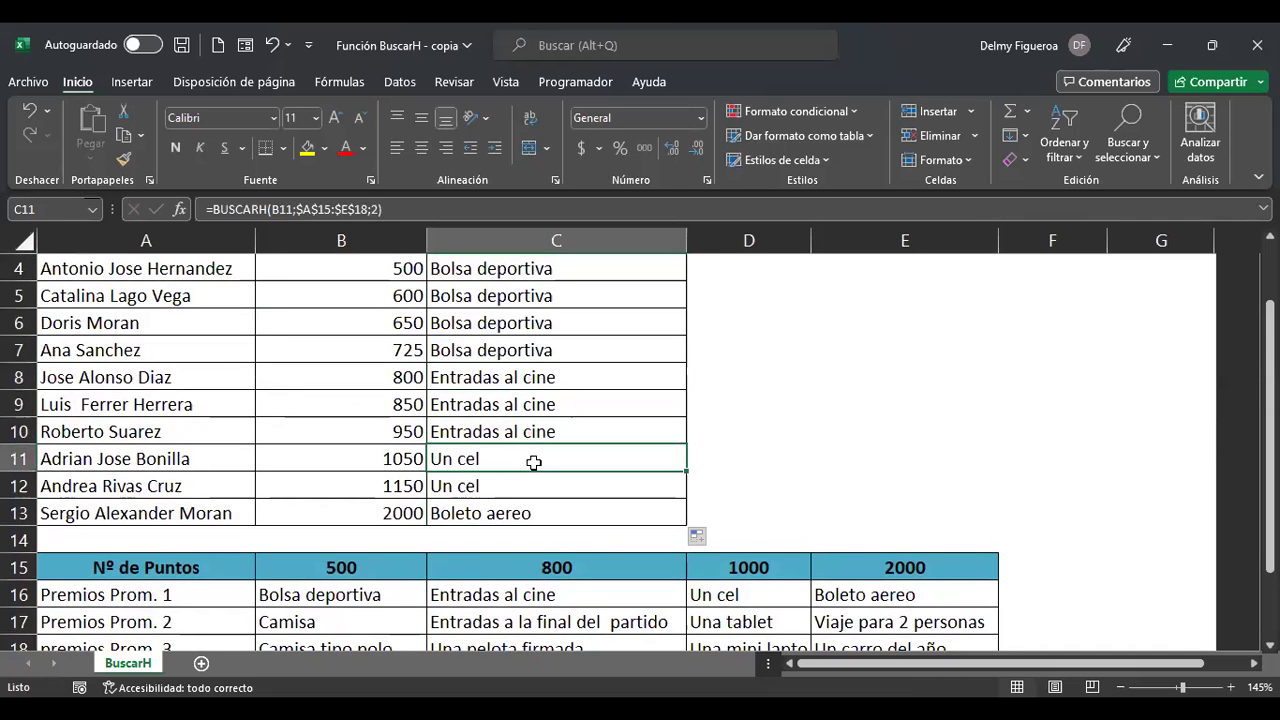
left_click(514, 515)
- Change the row index of the BUSCARH formula in C4 to 4 for the Promotion 3 prizes
scroll(563, 509, "up", 1)
left_click(601, 354)
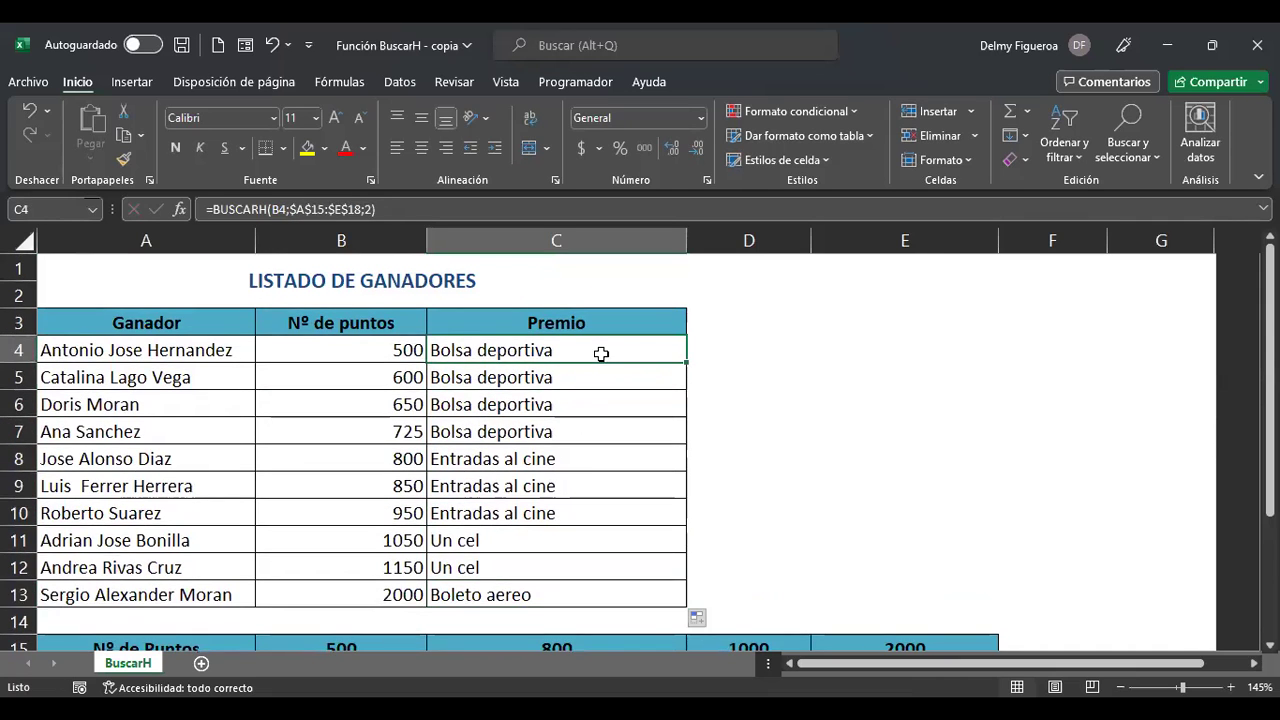
double_click(601, 354)
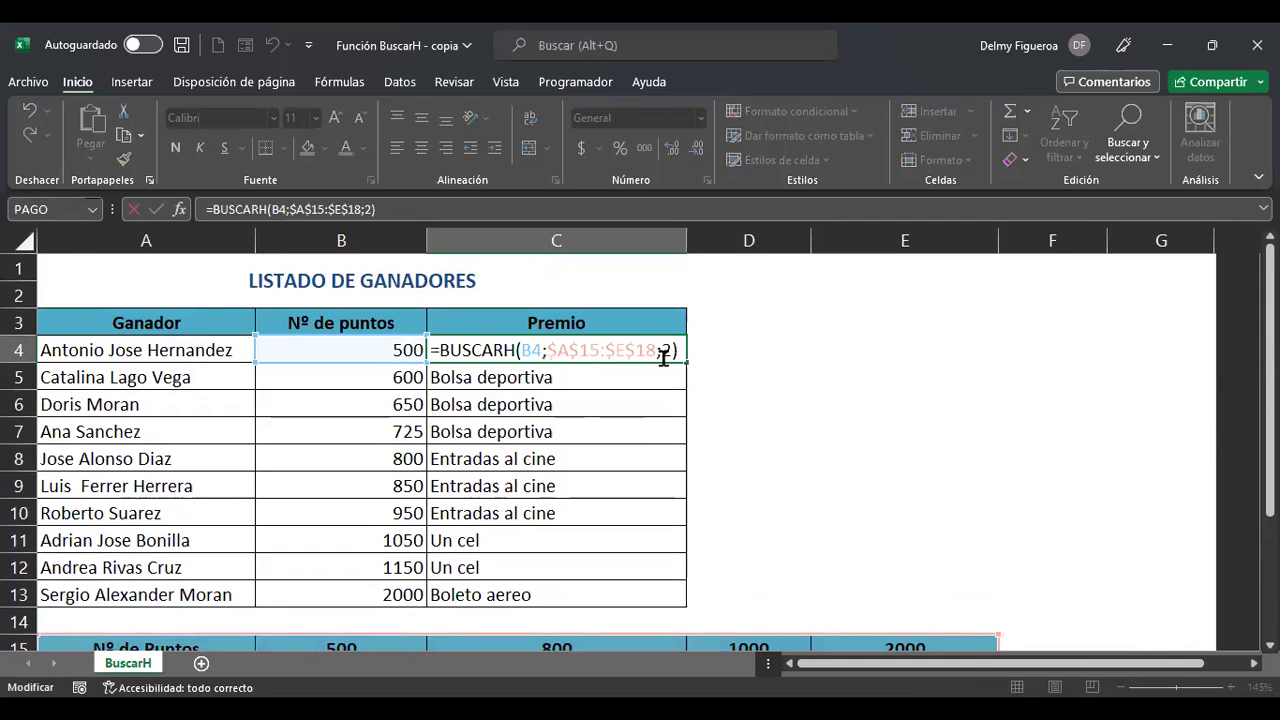
left_click(663, 357)
key("Delete")
type("4")
scroll(309, 580, "down", 2)
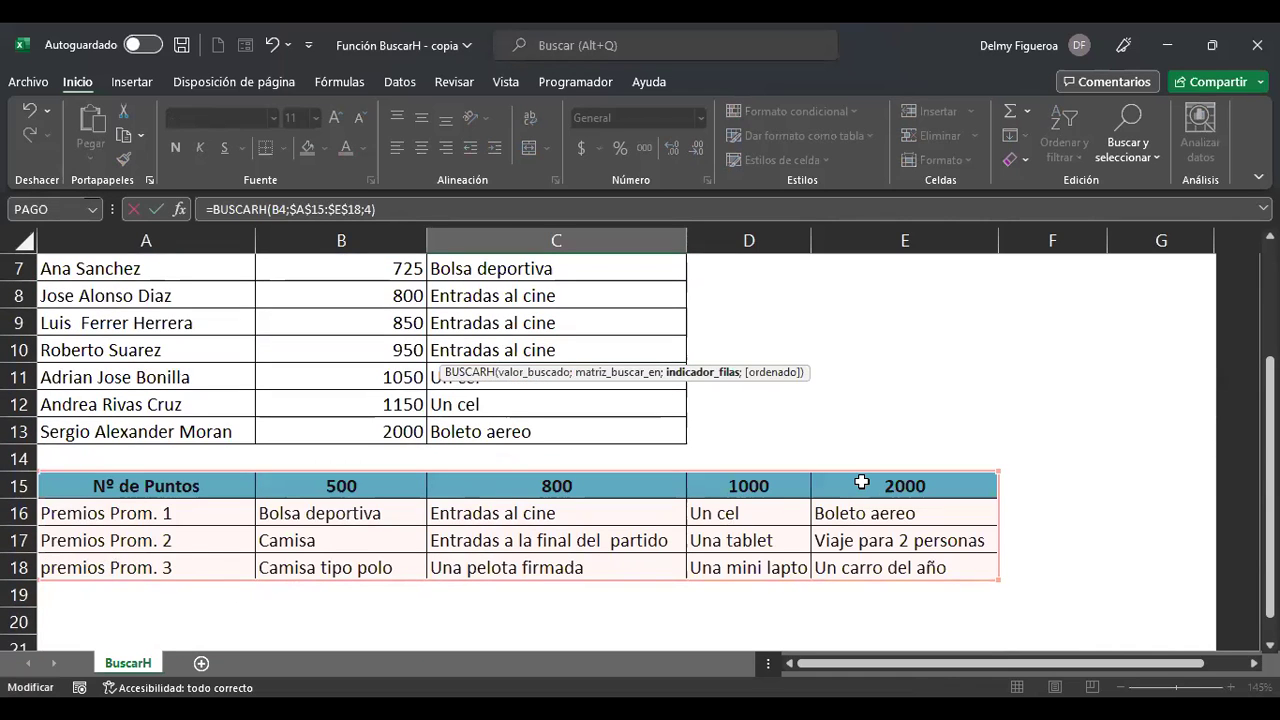
key("ctrl+Return")
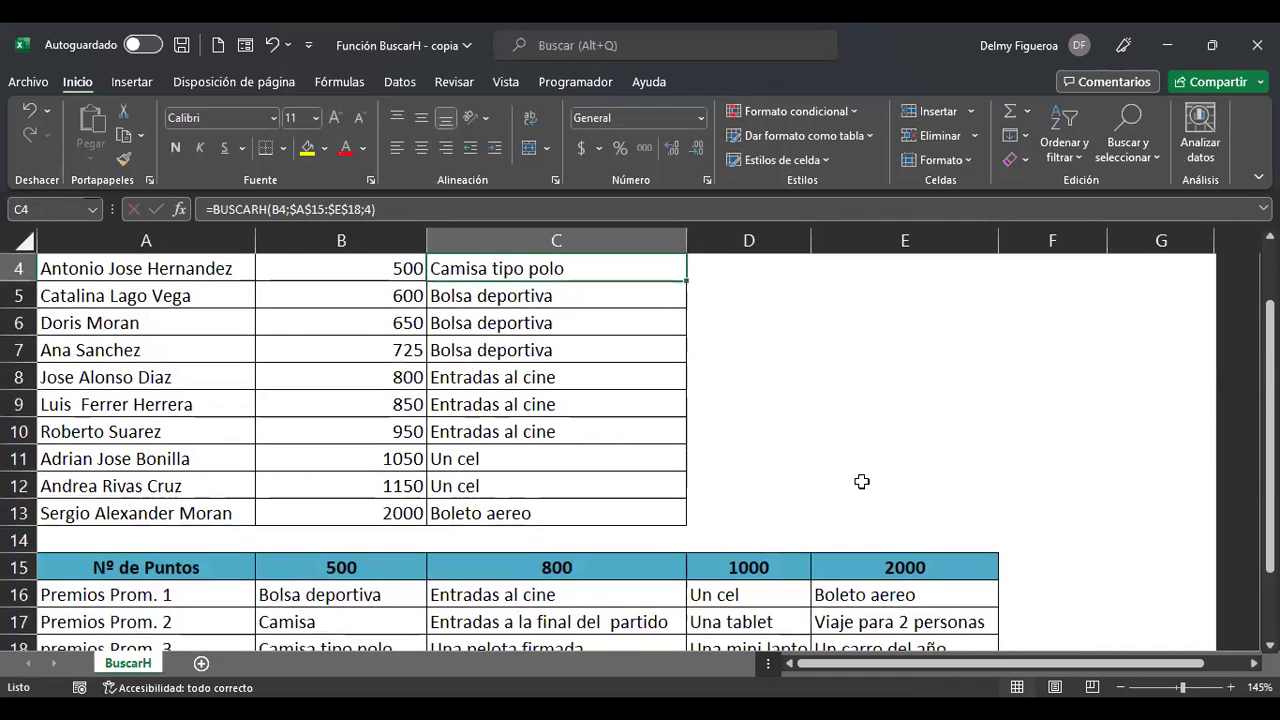
key("Up")
key("Down")
key("F2")
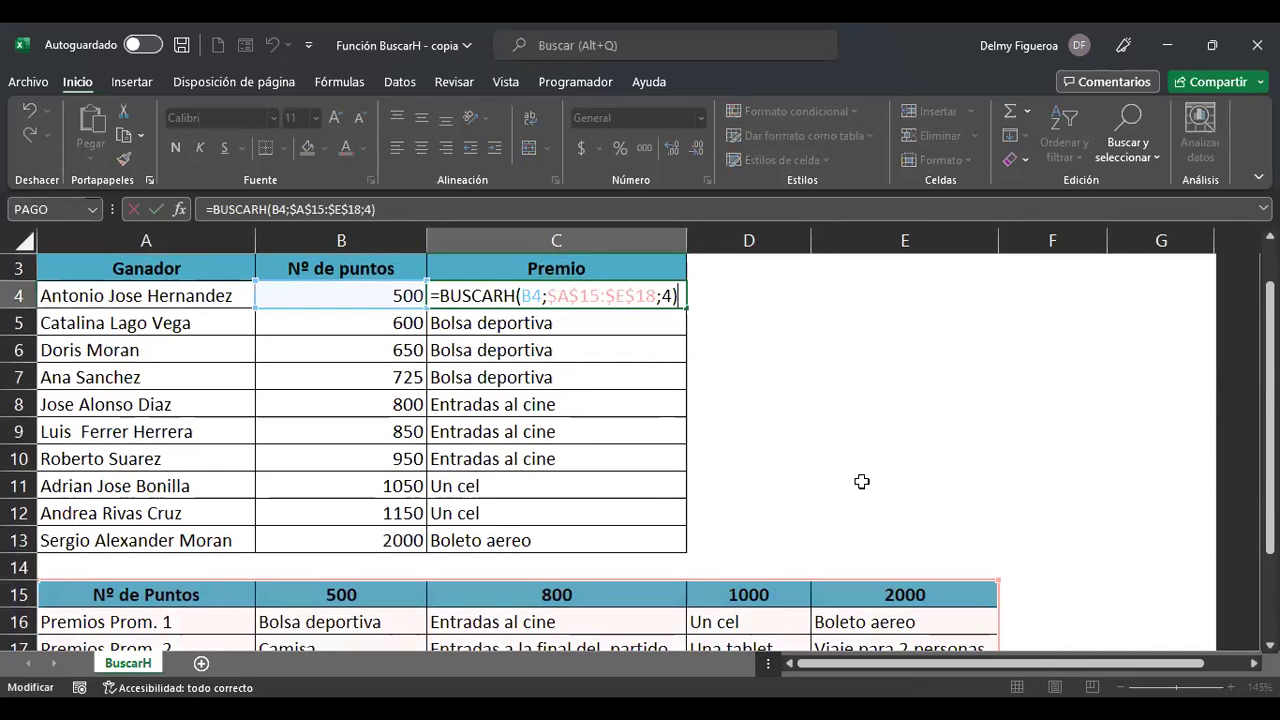
key("Return")
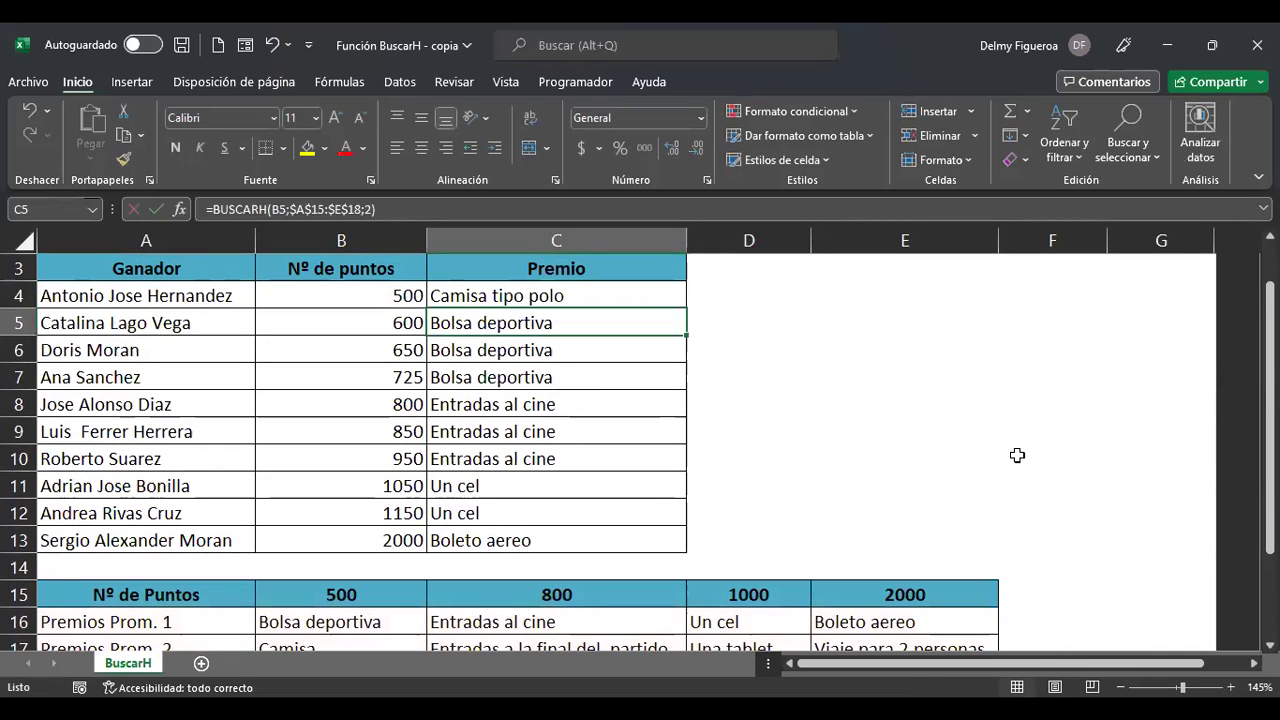
- Fill the formula from C4 down to C13 and compare the prizes with the Promotion 3 row
left_click(631, 297)
left_click_drag(686, 309, 670, 535)
scroll(676, 533, "down", 1)
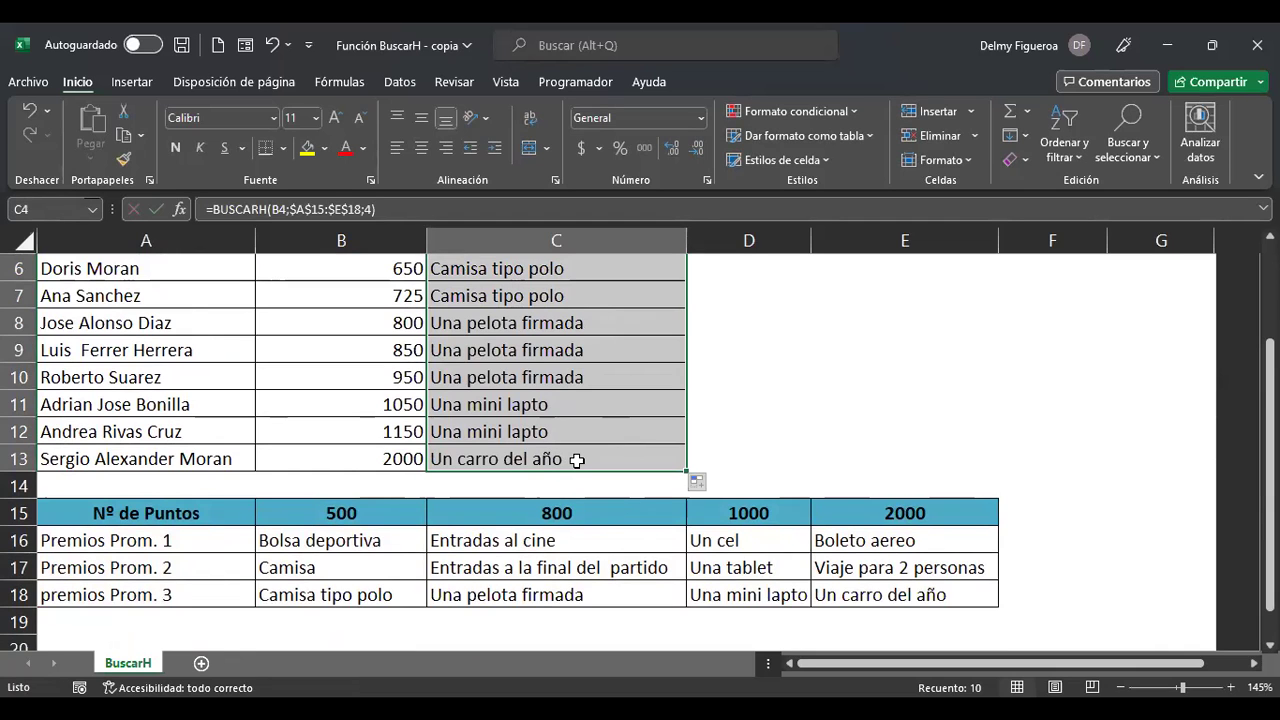
scroll(577, 459, "up", 2)
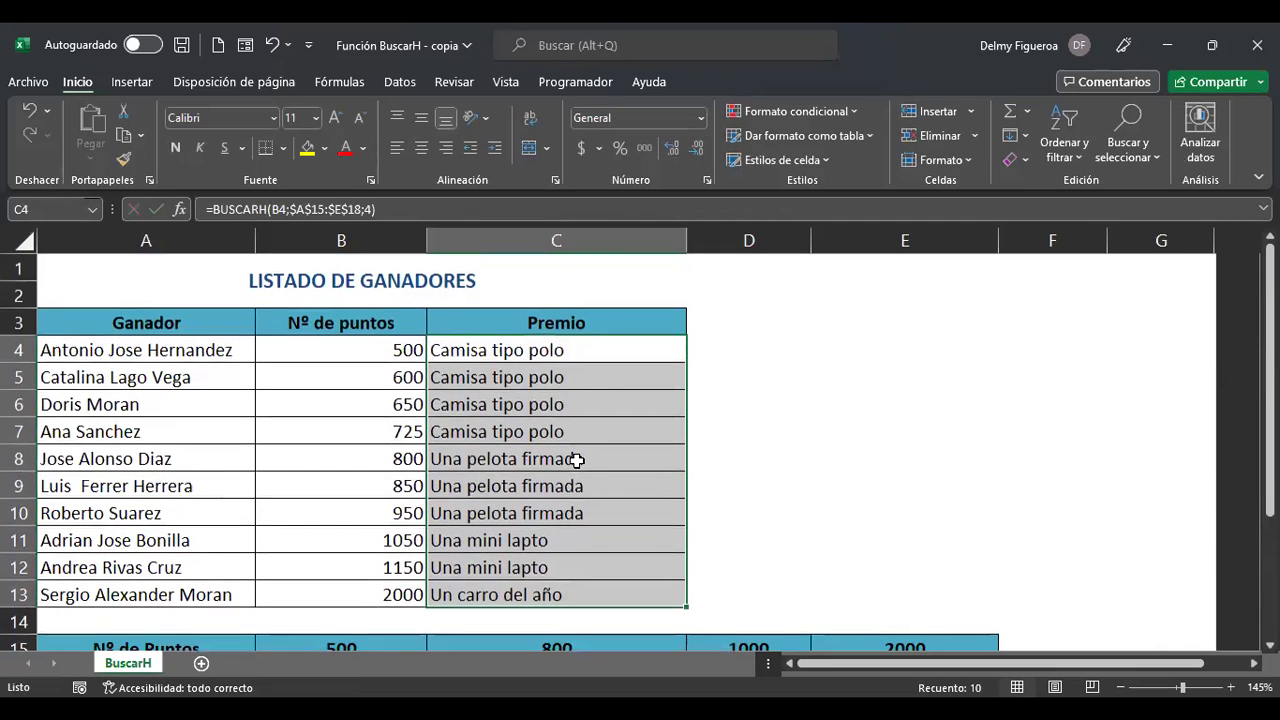
left_click(607, 349)
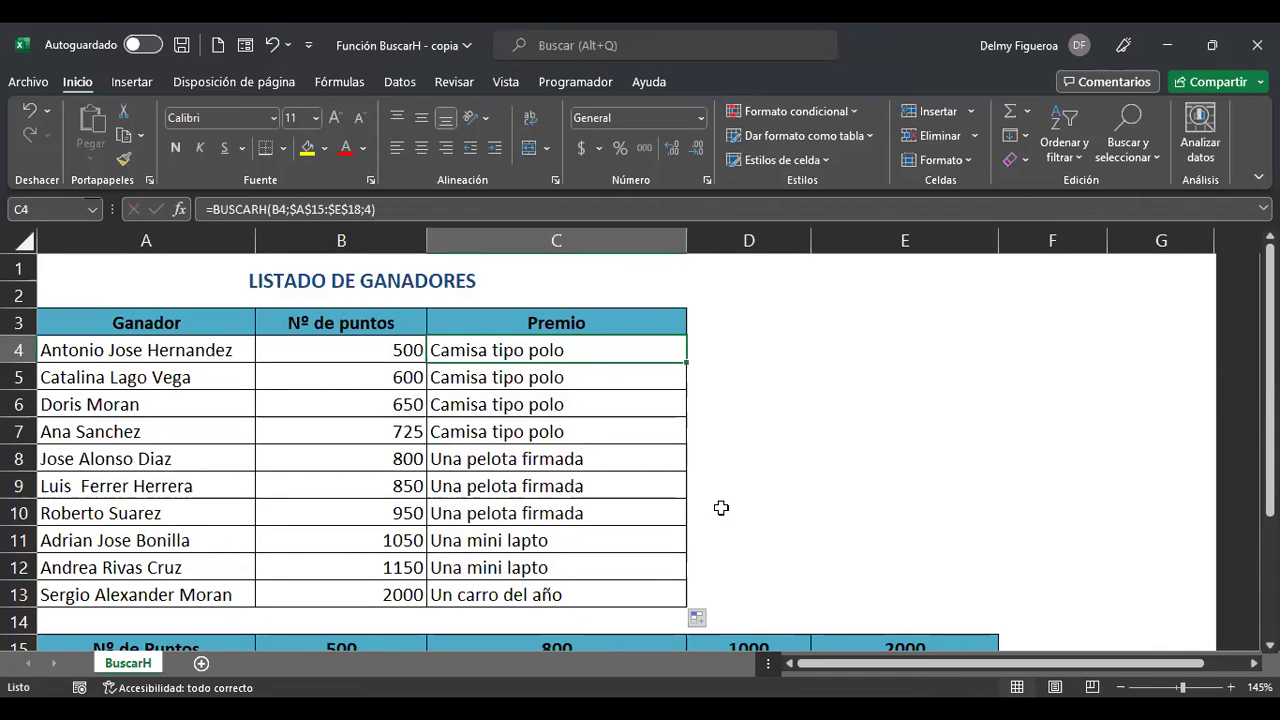
scroll(721, 508, "down", 2)
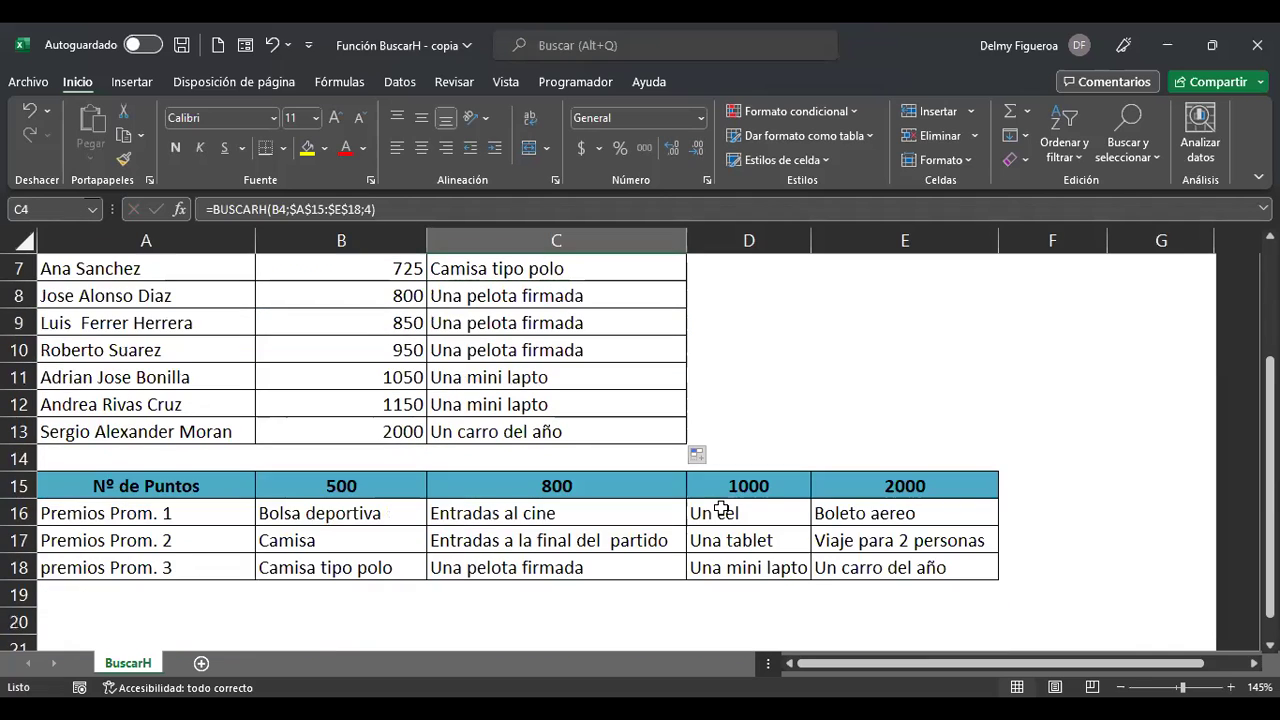
scroll(721, 508, "up", 2)
scroll(721, 508, "down", 1)
scroll(721, 508, "down", 1)
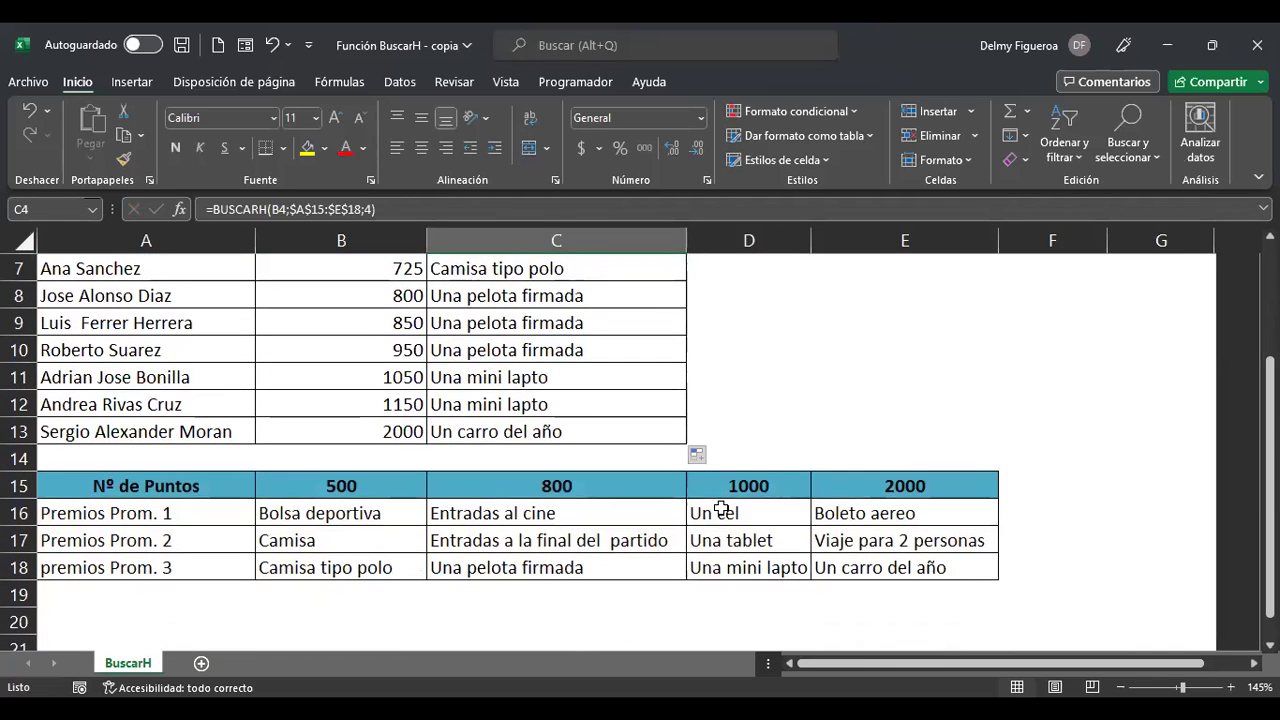
scroll(721, 508, "up", 2)
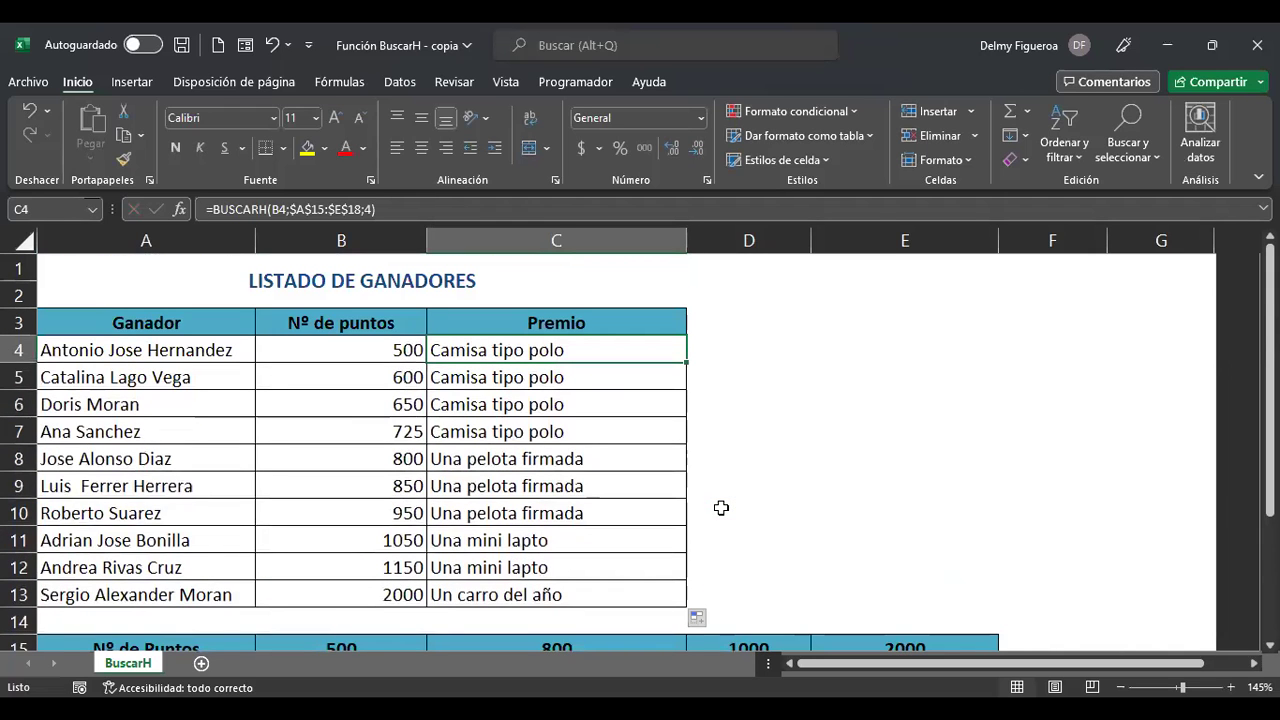
- Examine the three promotions' 500-point prizes in B16:B18 and the row index argument of the BUSCARH formula in C4
scroll(721, 508, "down", 2)
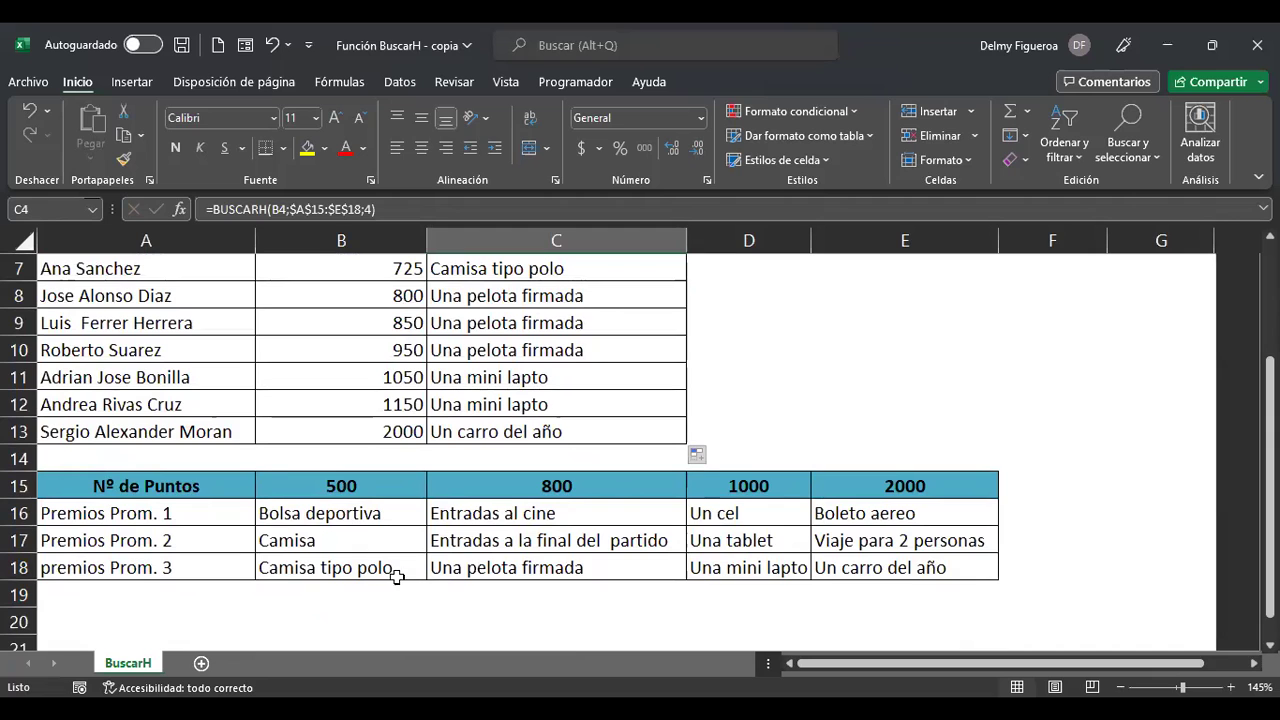
left_click(376, 512)
left_click_drag(382, 552, 385, 570)
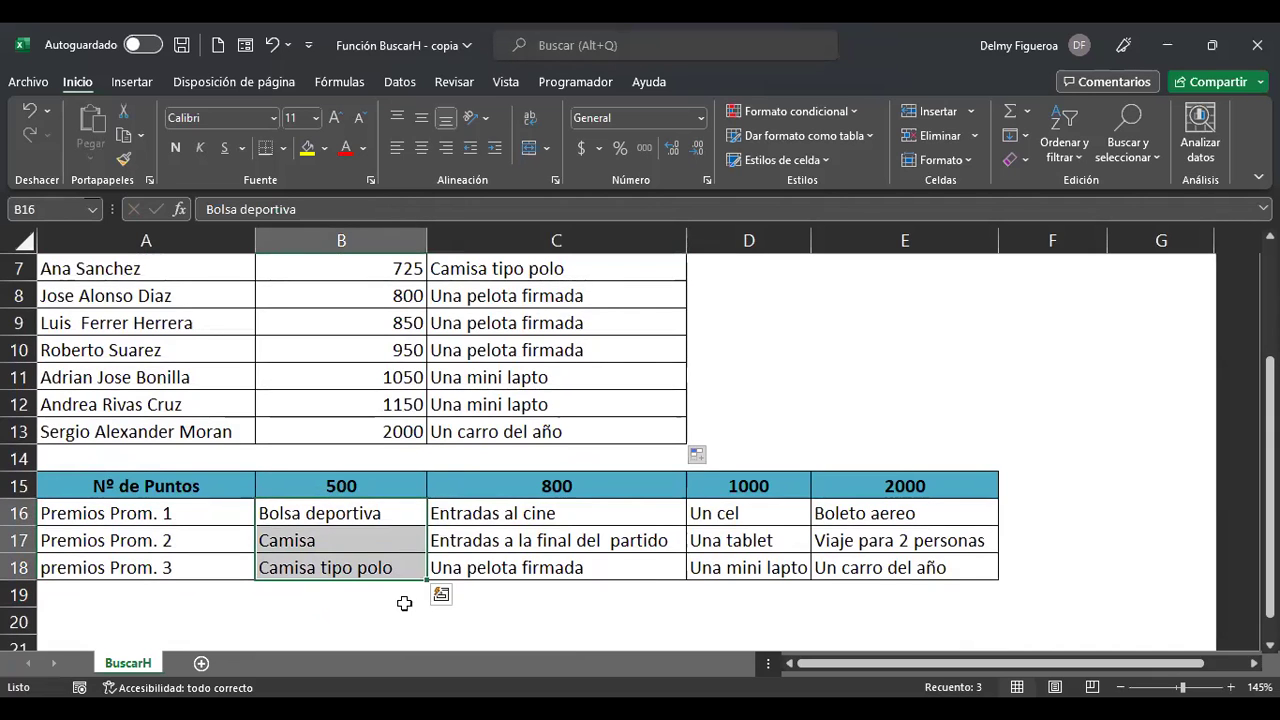
left_click(388, 535)
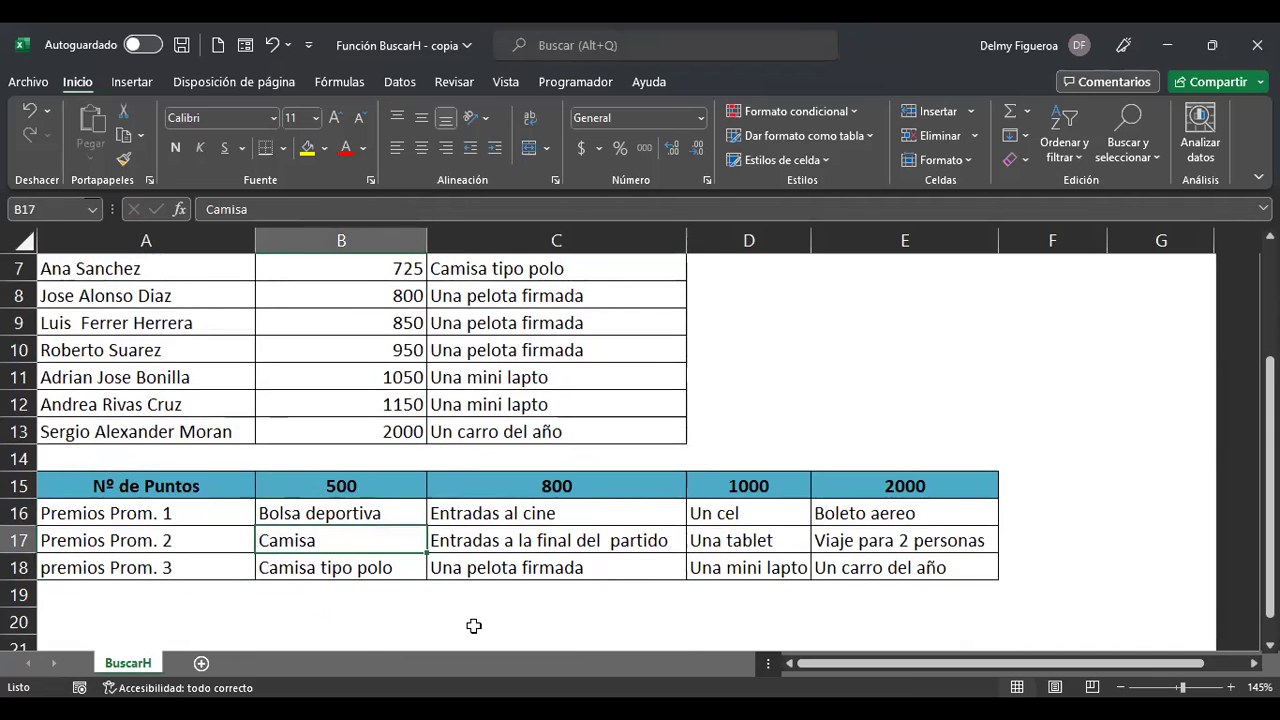
scroll(474, 626, "up", 2)
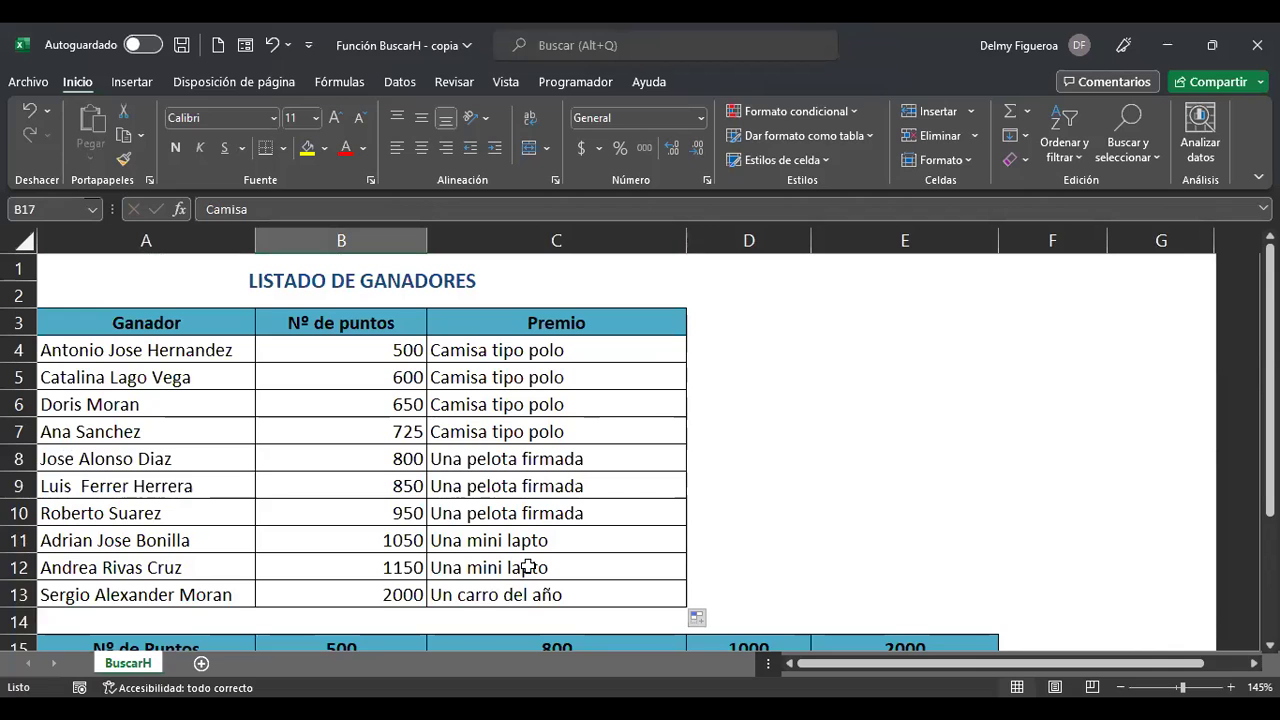
left_click(608, 348)
double_click(608, 348)
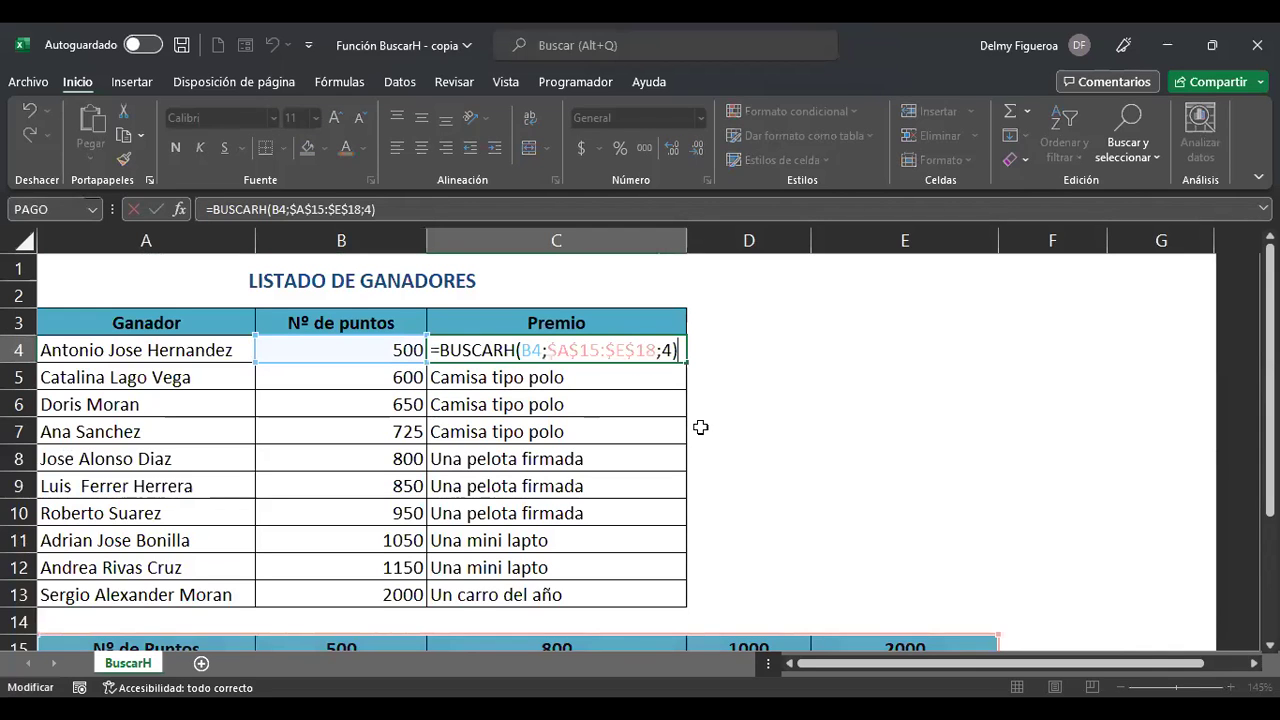
left_click(663, 349)
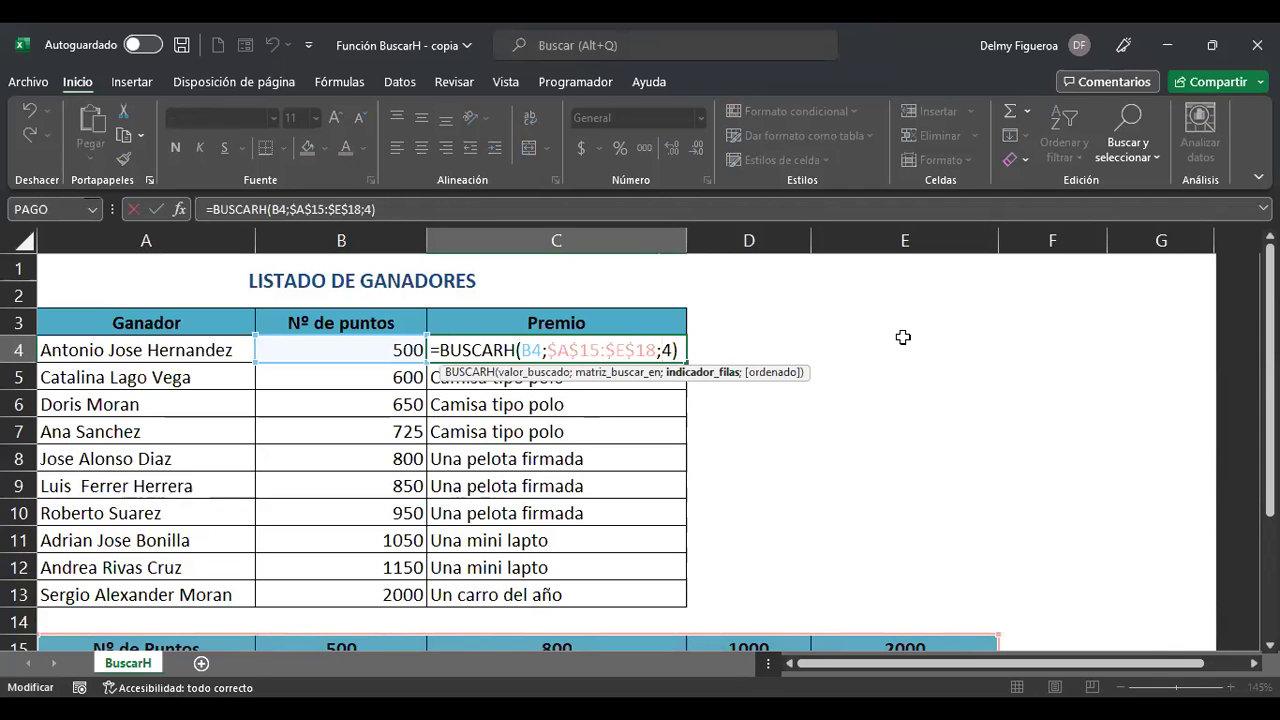
key("Return")
scroll(625, 536, "down", 3)
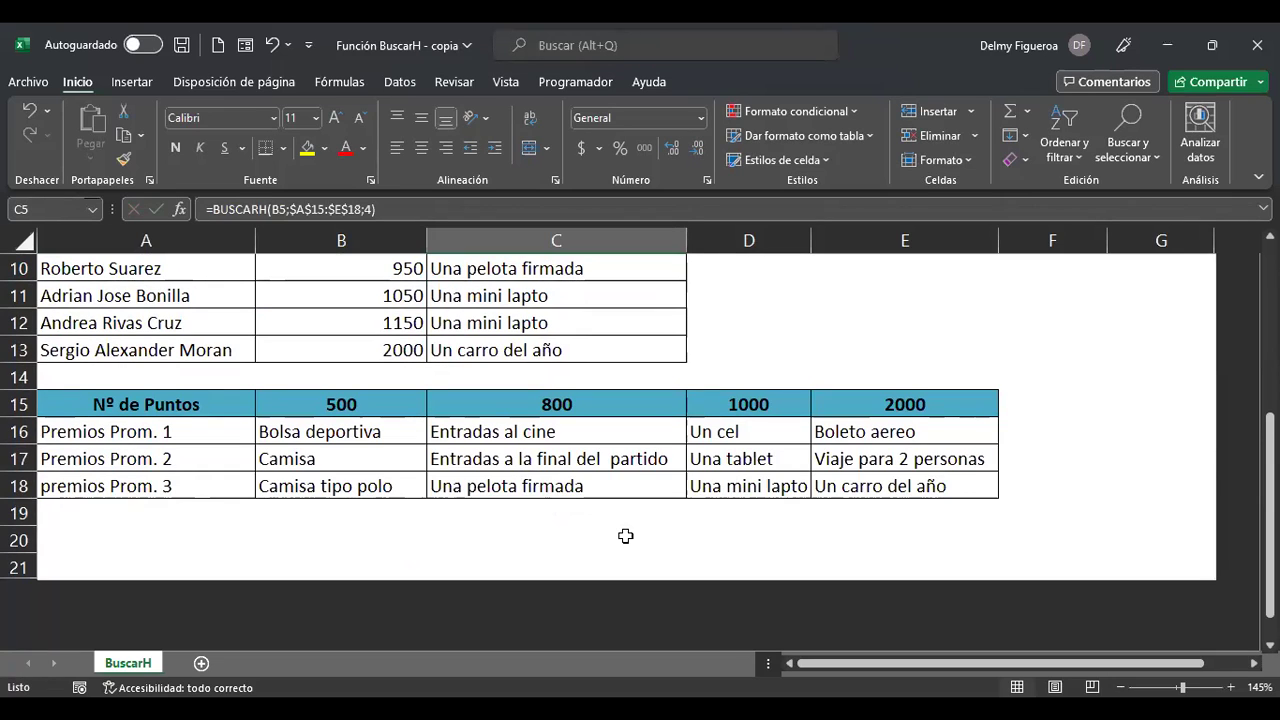
scroll(900, 474, "up", 3)
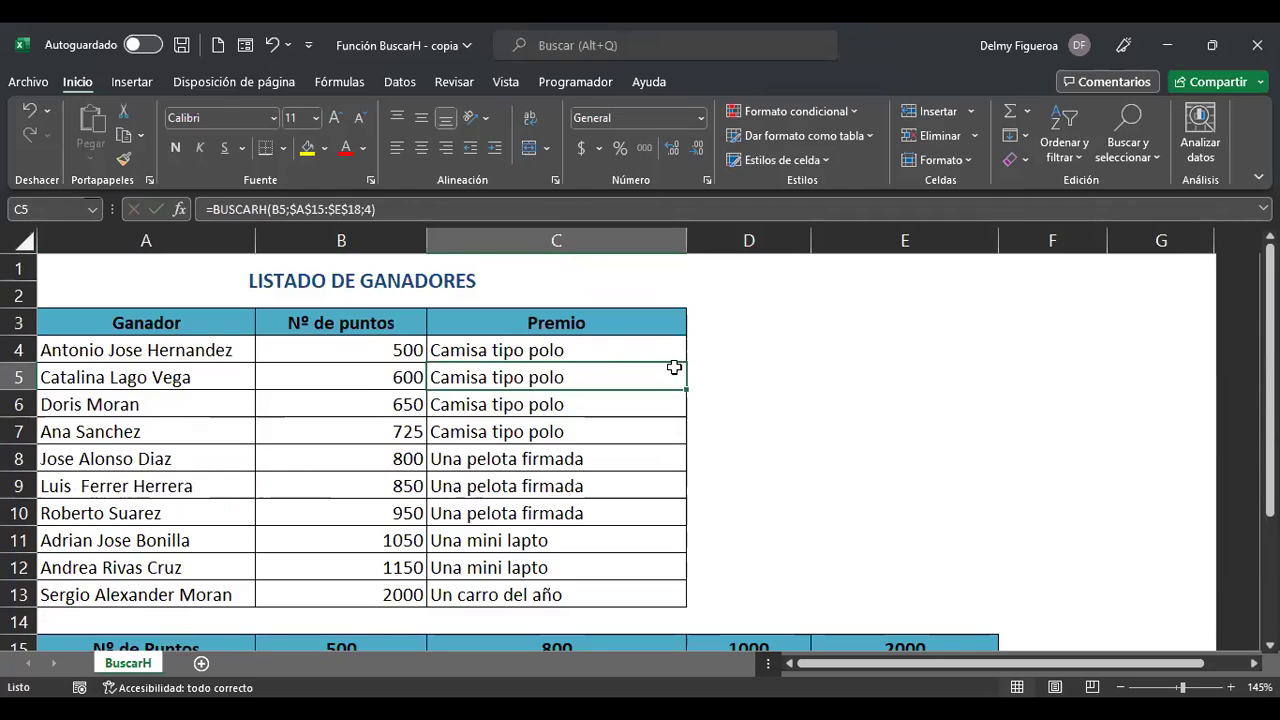
- Replace the fixed row index in the BUSCARH formula in C4 with the ALEATORIO.ENTRE function
left_click(605, 355)
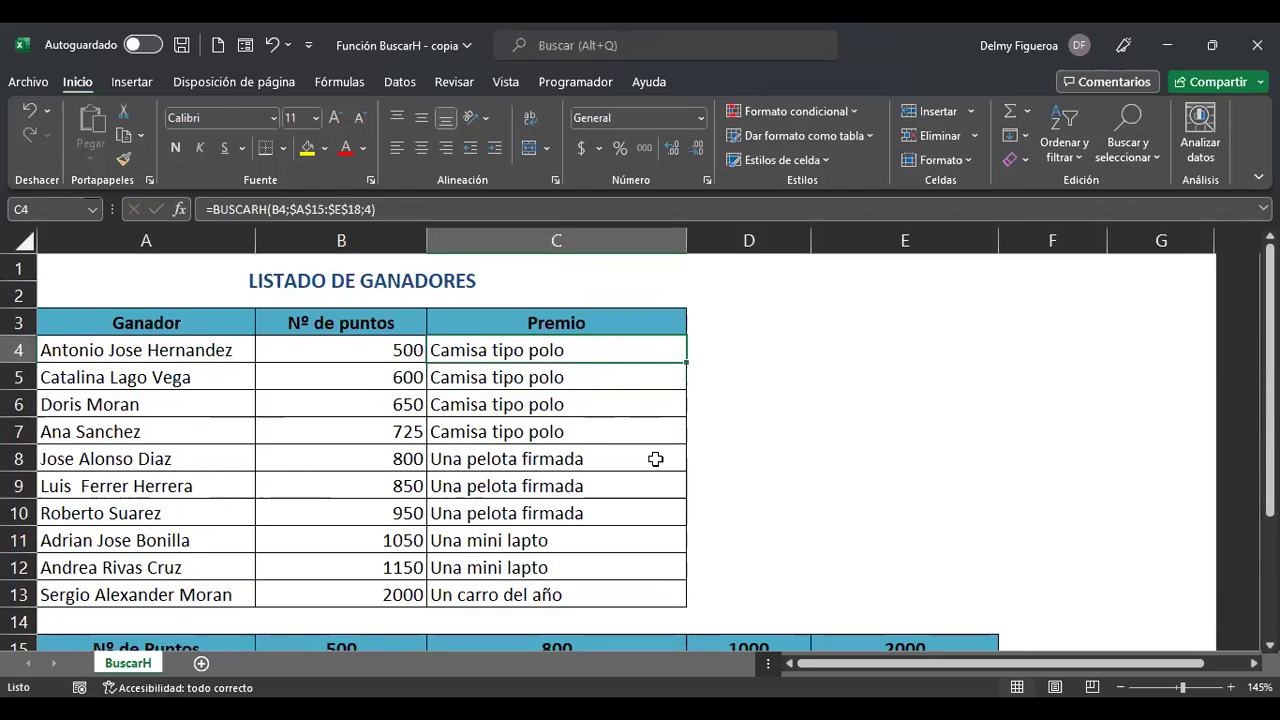
scroll(655, 459, "down", 3)
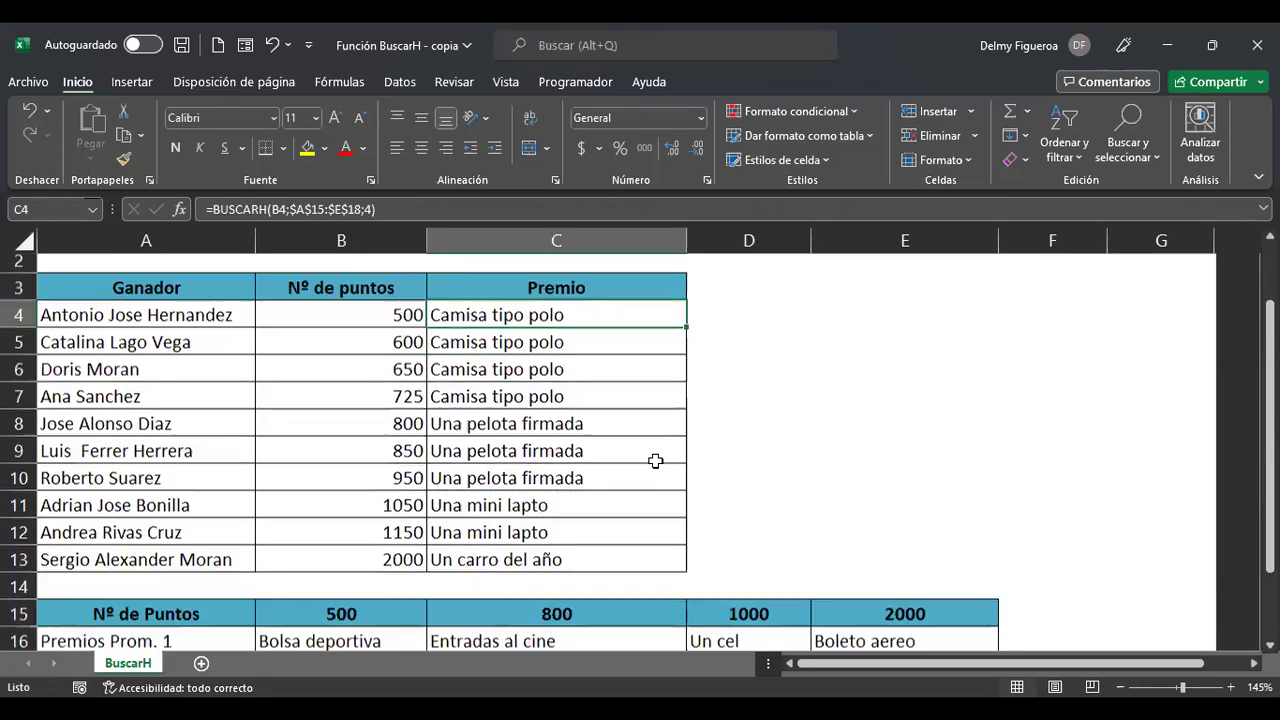
scroll(655, 459, "up", 3)
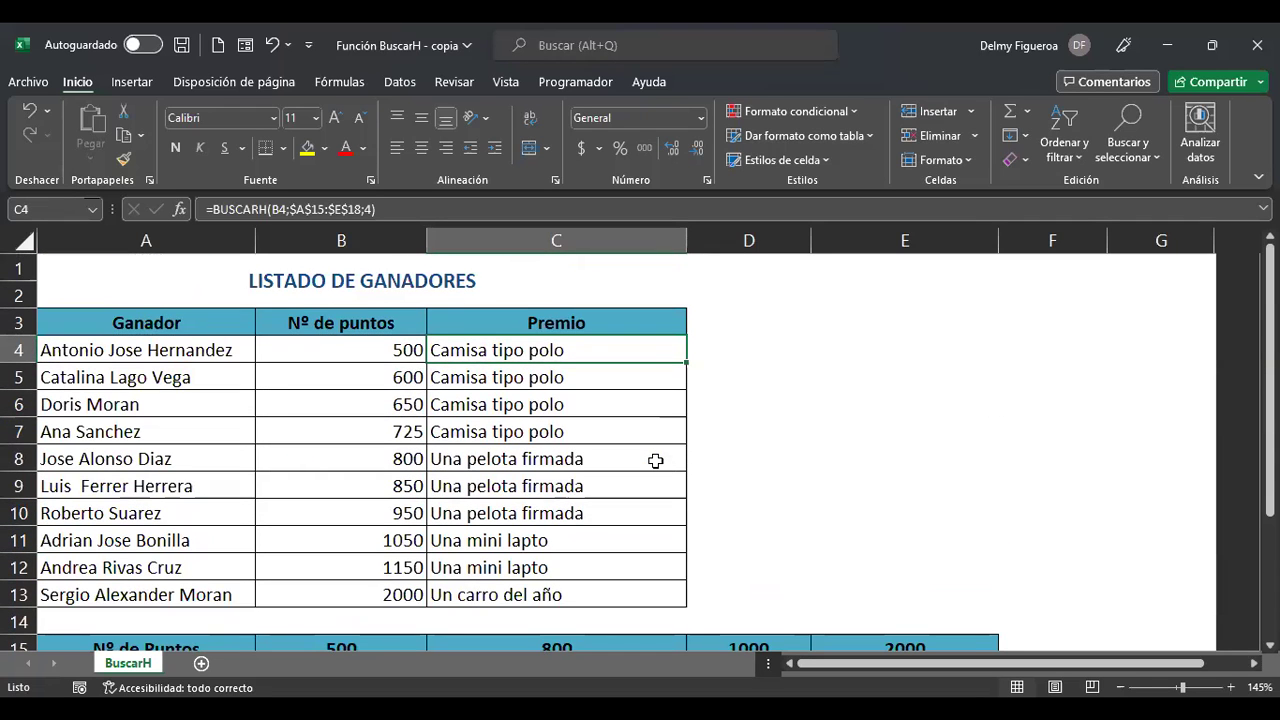
scroll(655, 460, "down", 2)
scroll(655, 460, "up", 2)
key("F2")
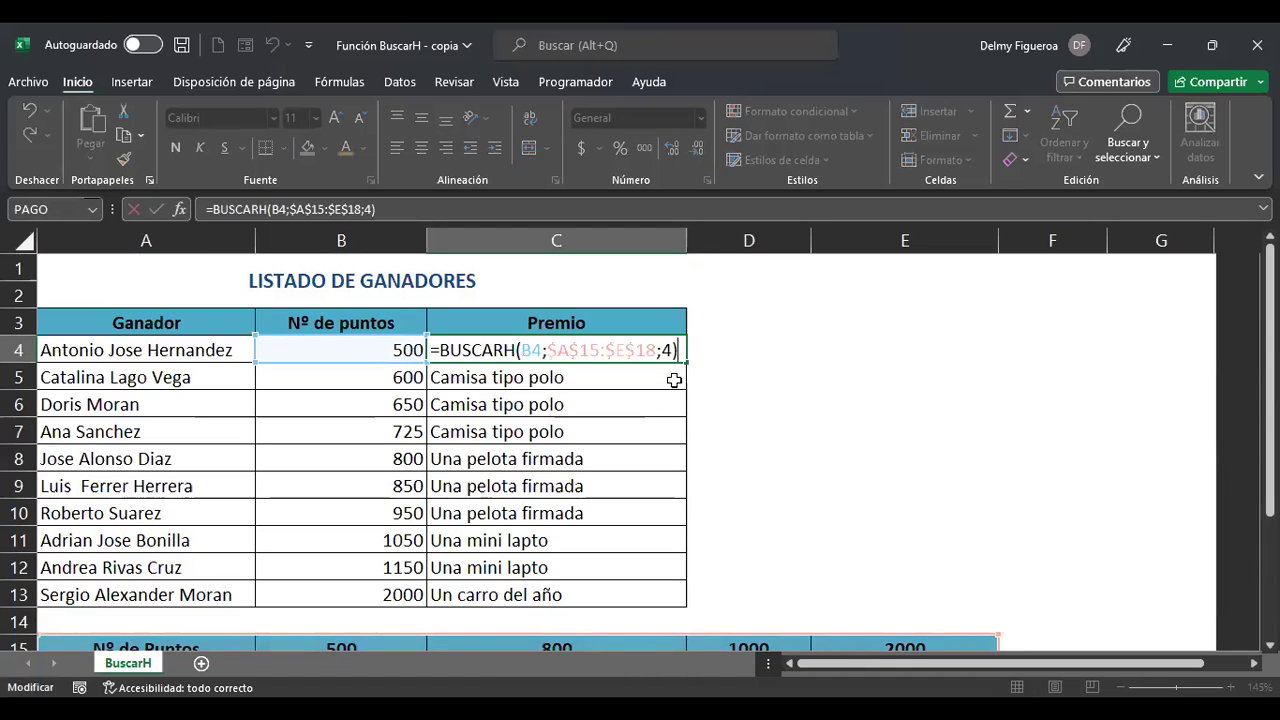
left_click(668, 349)
key("BackSpace")
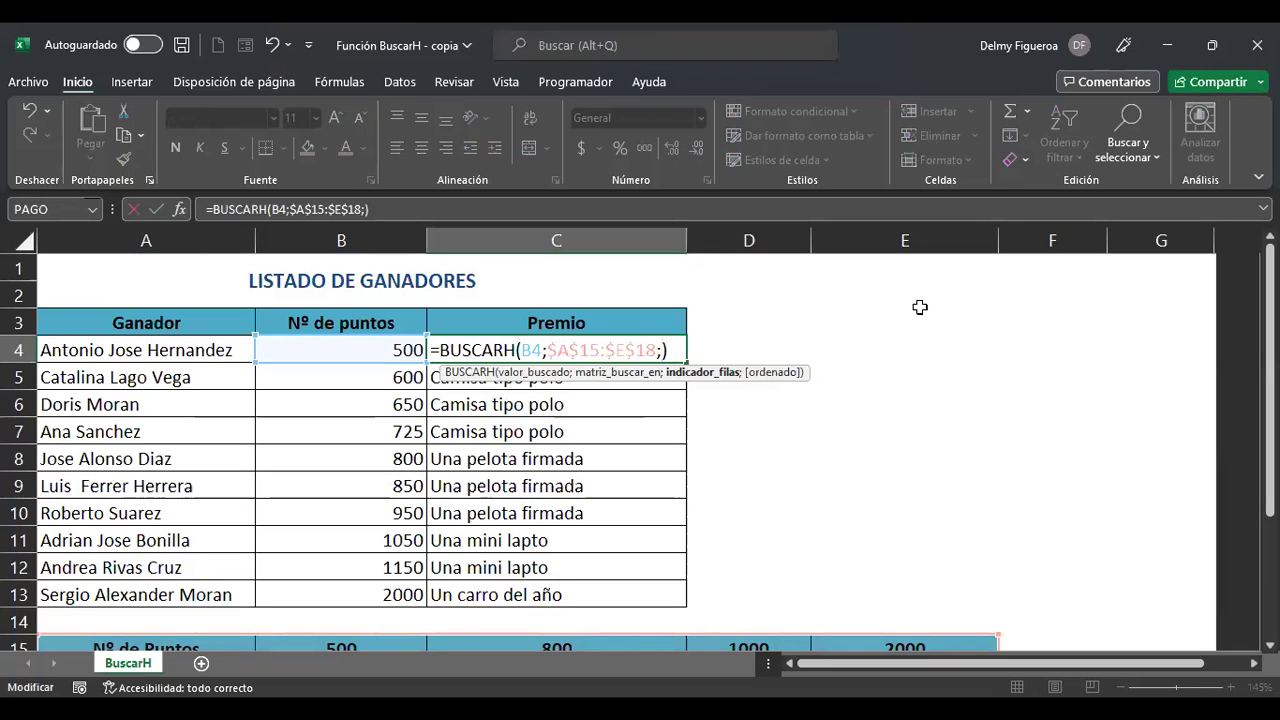
type("alea")
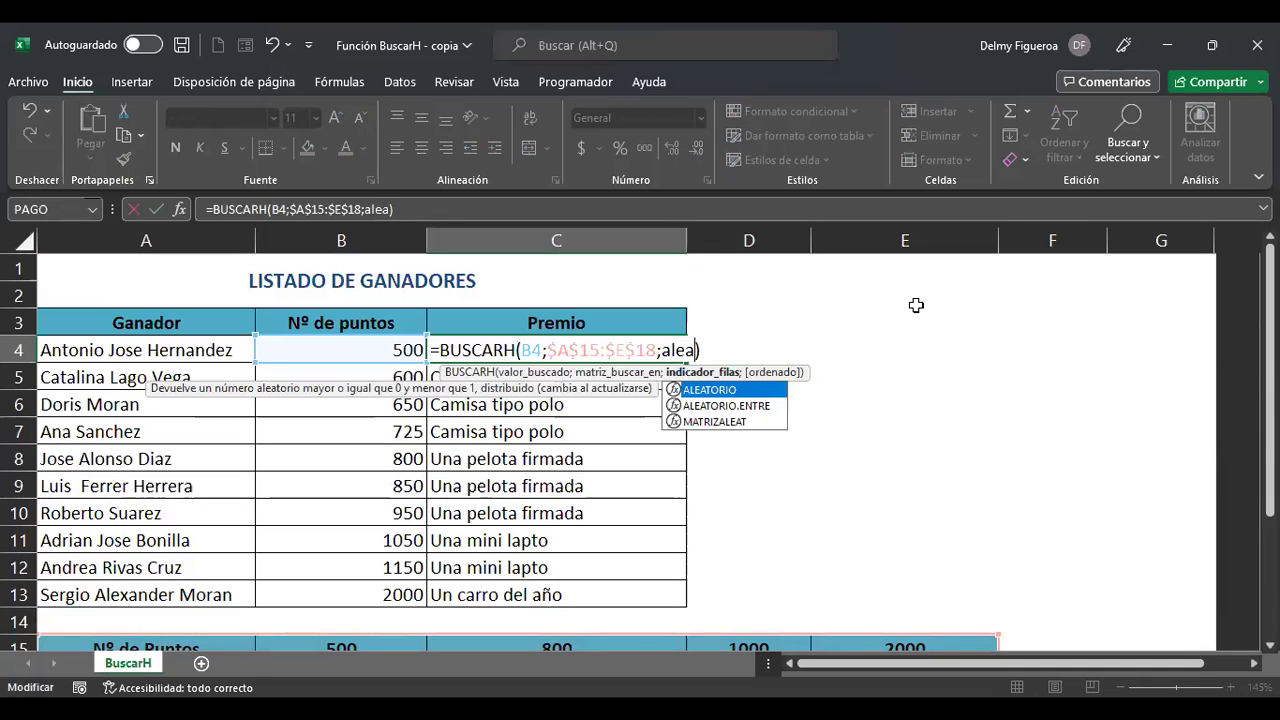
double_click(762, 408)
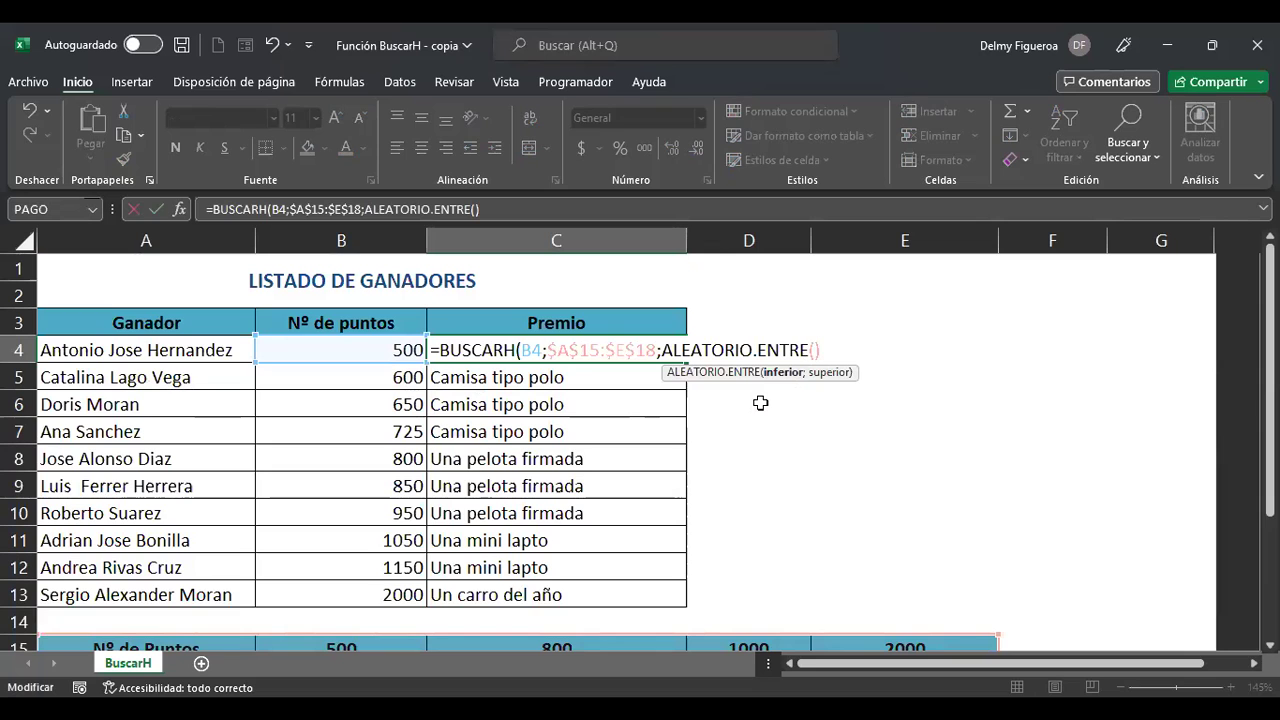
- Set the ALEATORIO.ENTRE limits to 2 and 4 and enter the formula, accepting the closing parenthesis correction
scroll(735, 440, "down", 1)
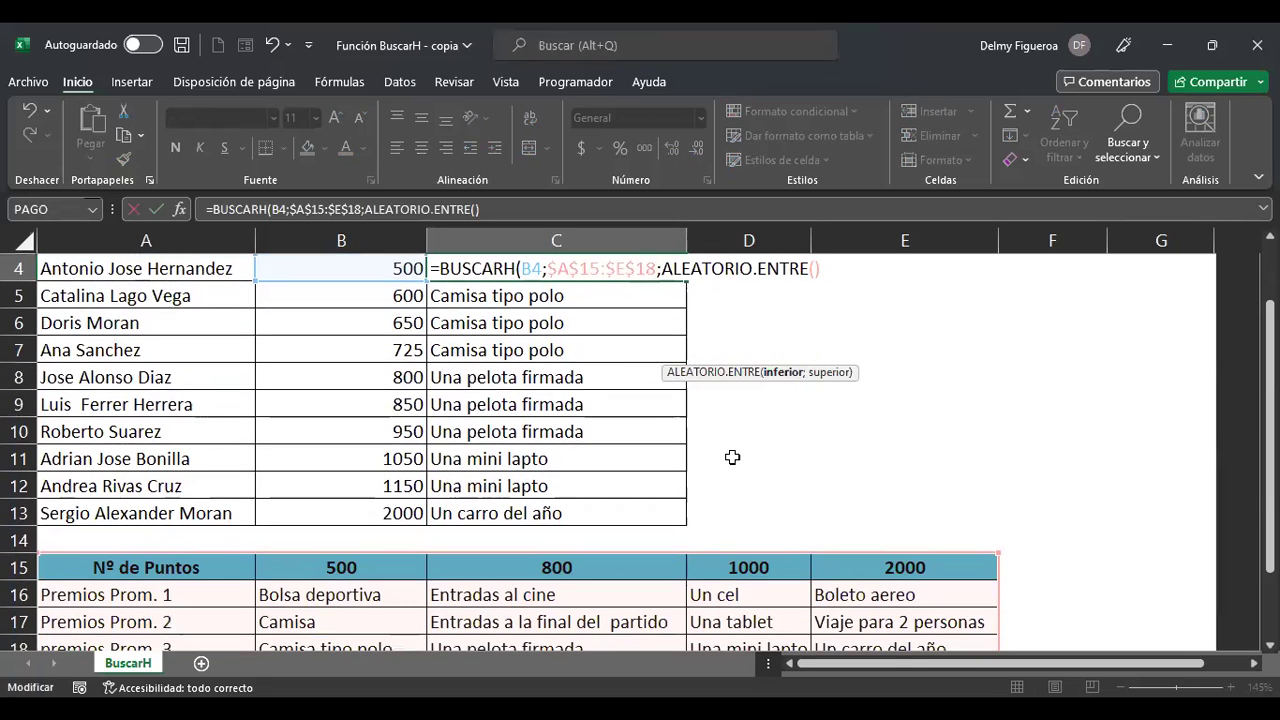
scroll(733, 455, "down", 1)
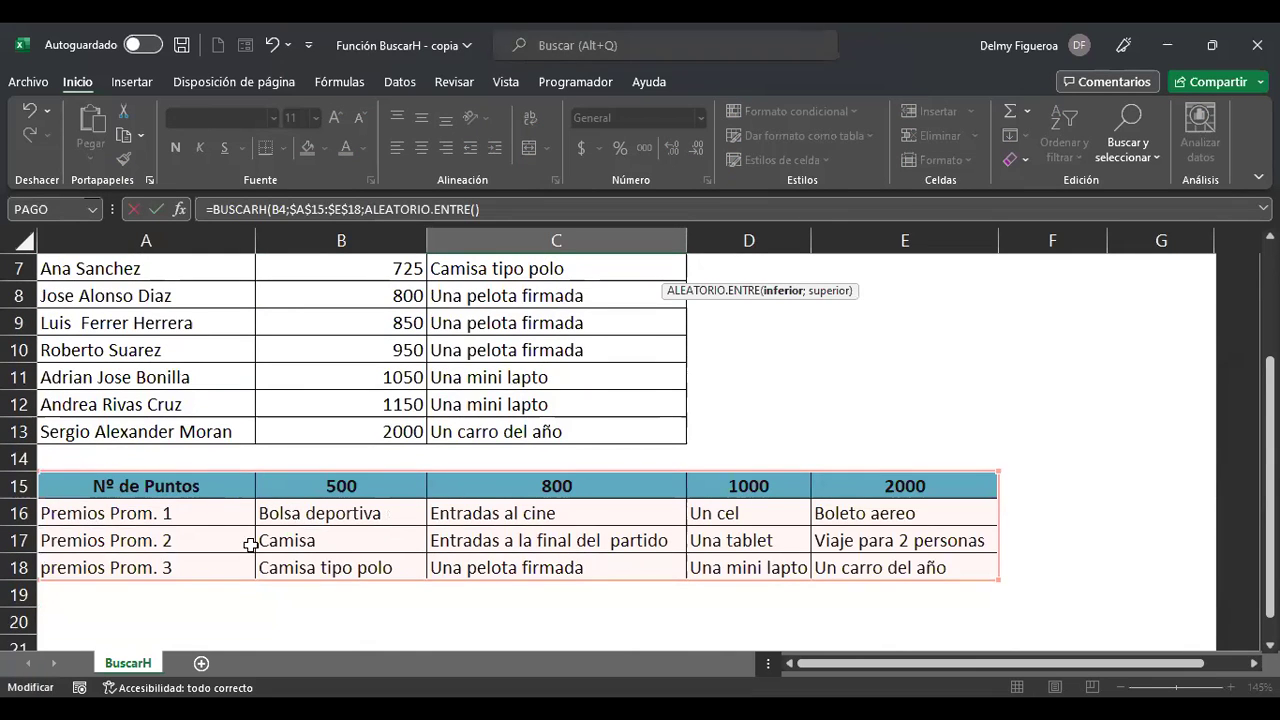
scroll(482, 545, "up", 2)
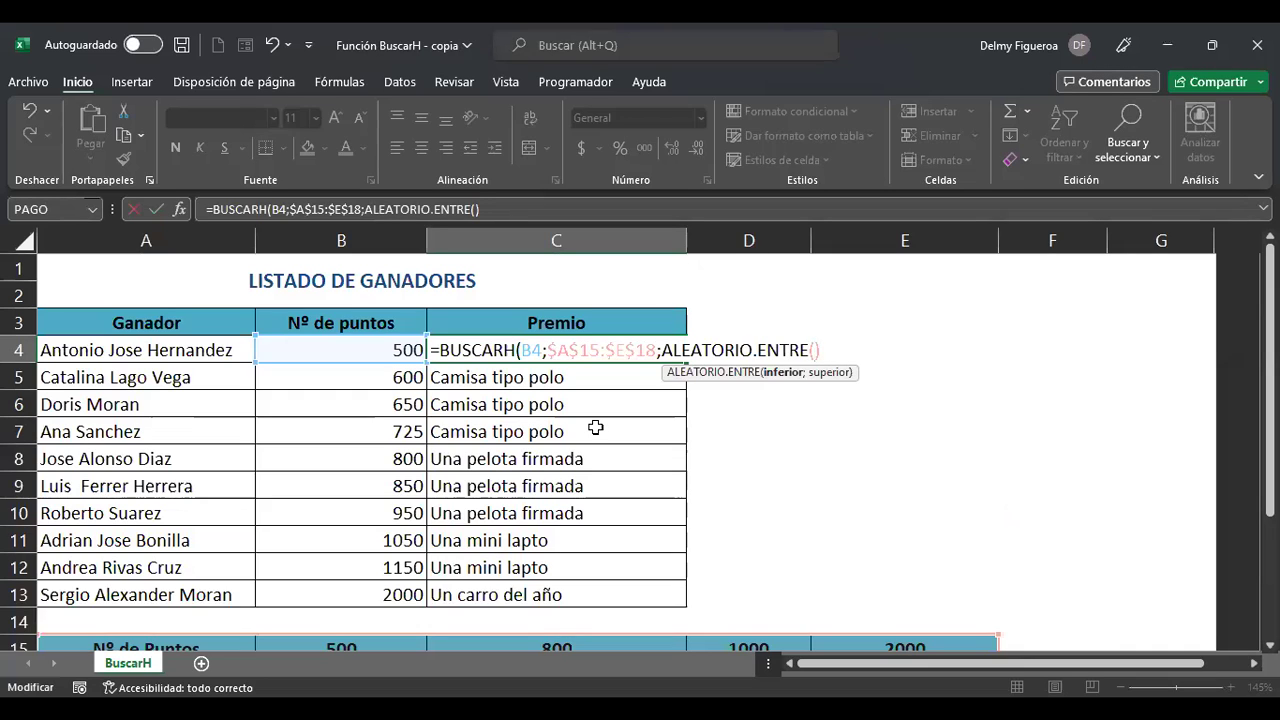
type("2;4")
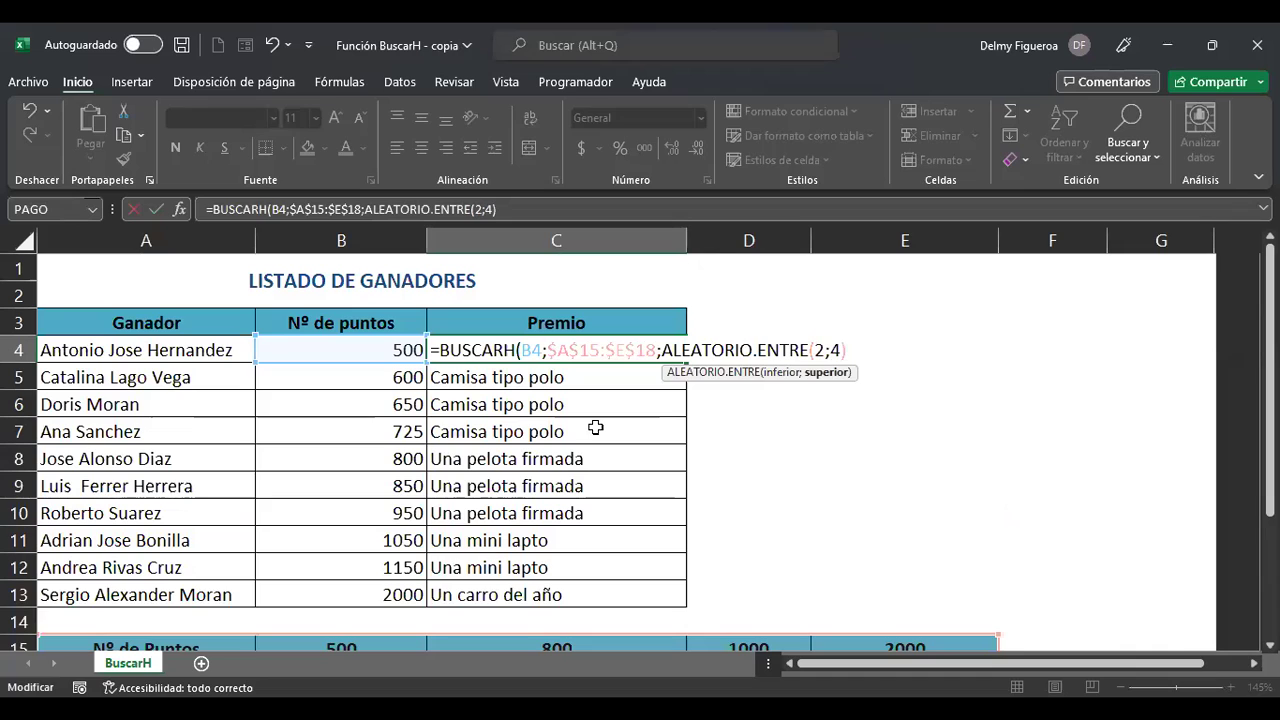
key("Return")
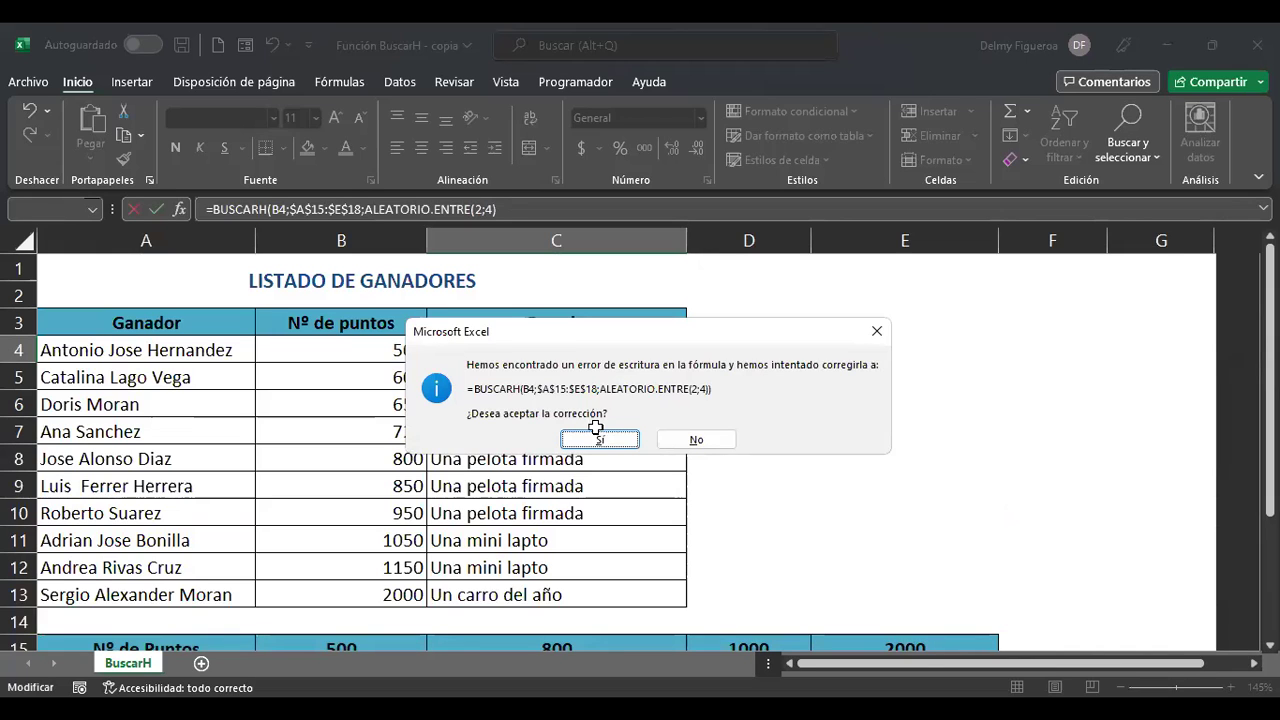
left_click(599, 439)
- Check each argument of the BUSCARH formula in C4 and fill the formula down to C13
key("F2")
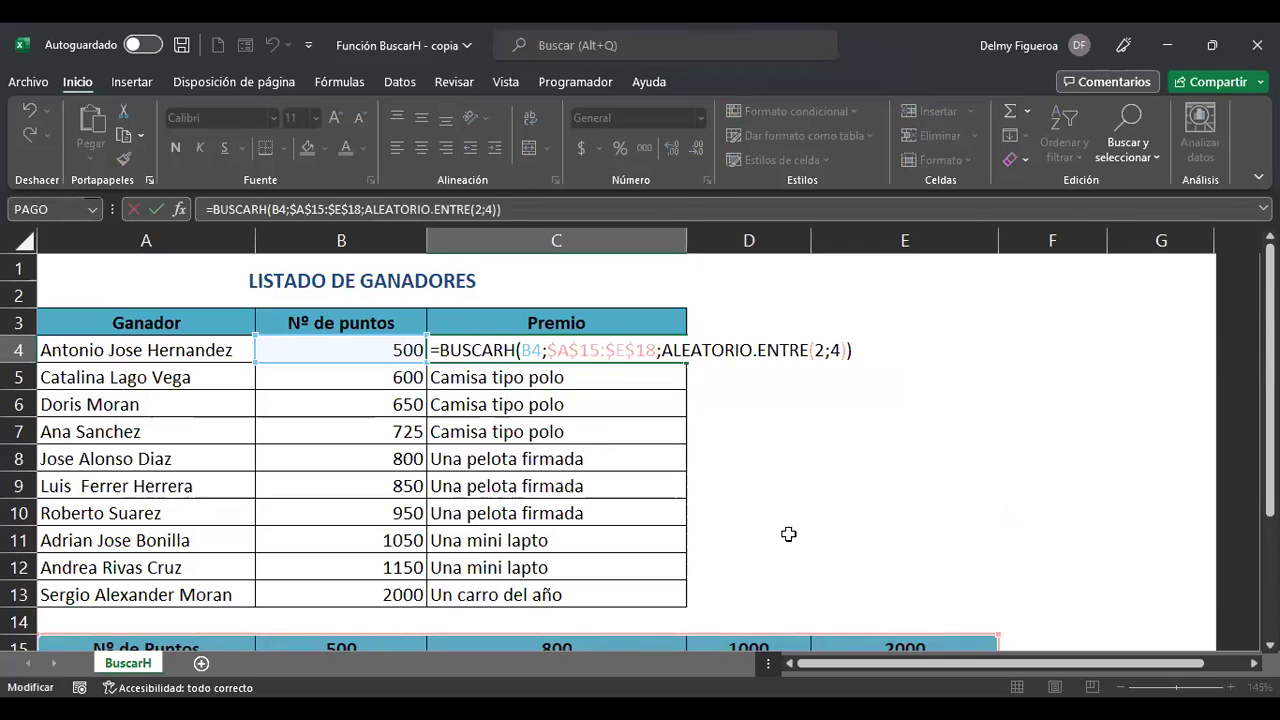
left_click(522, 348)
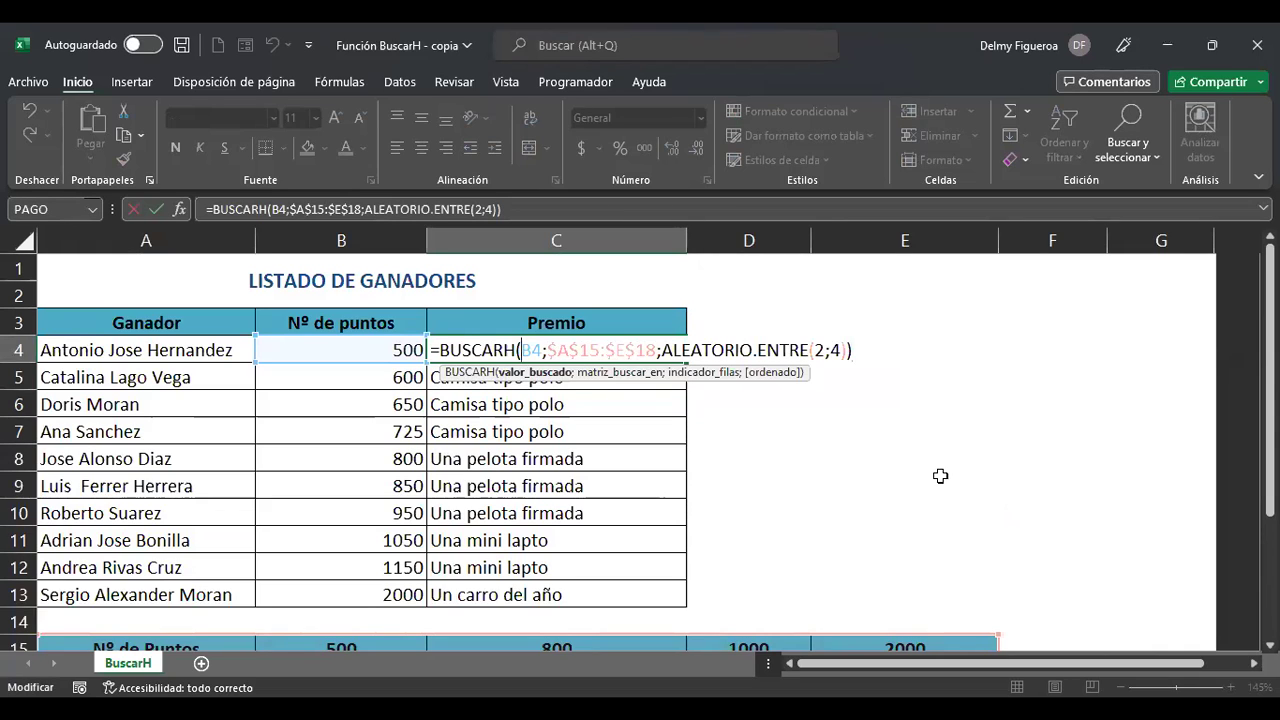
left_click(580, 355)
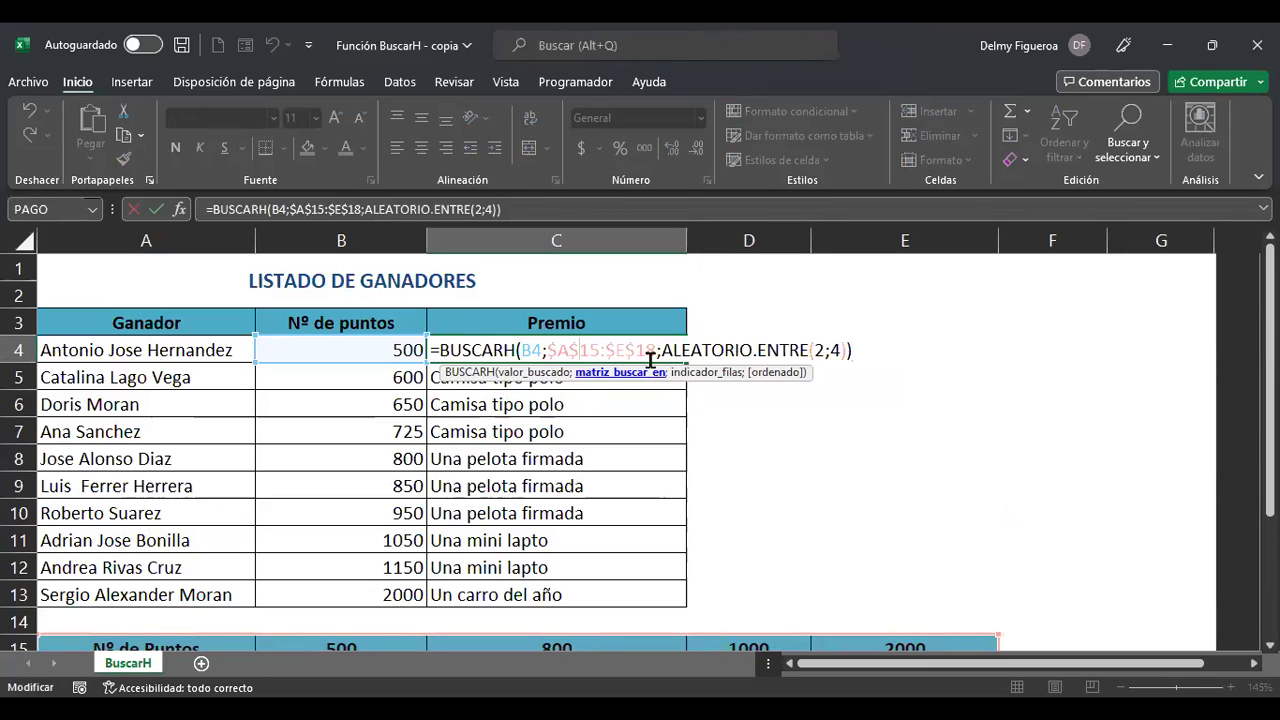
left_click(710, 349)
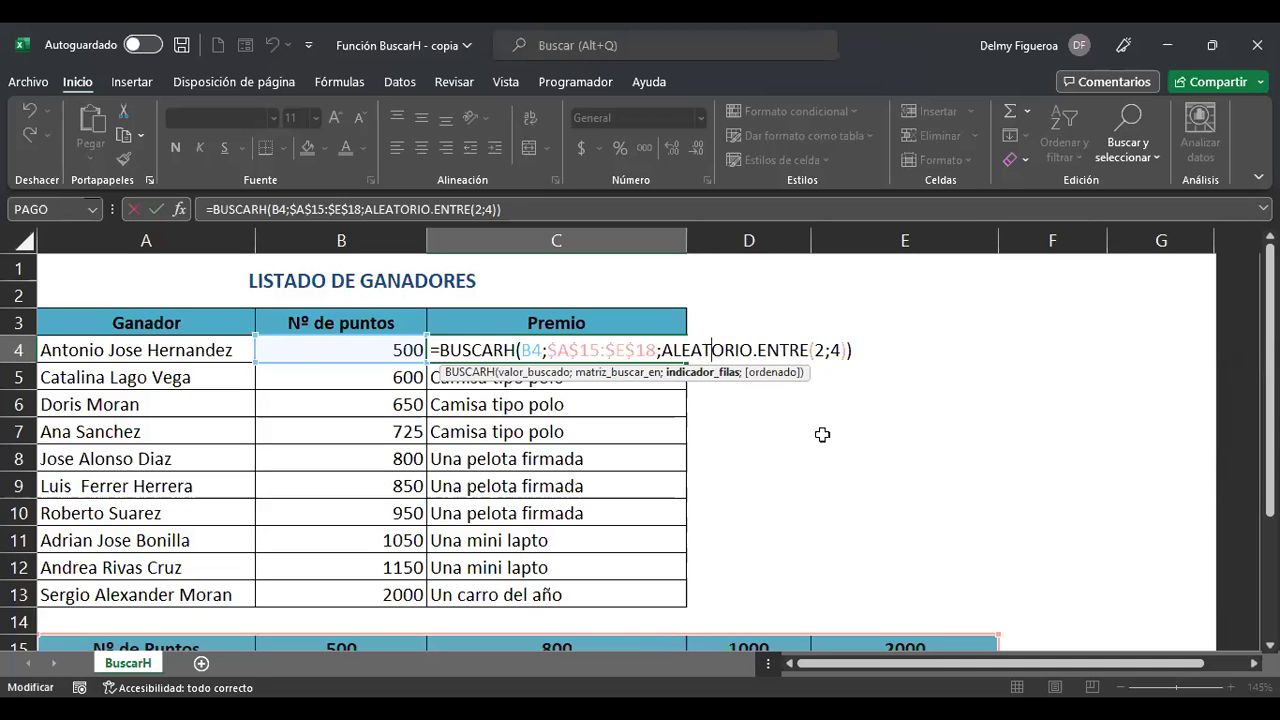
key("ctrl+Return")
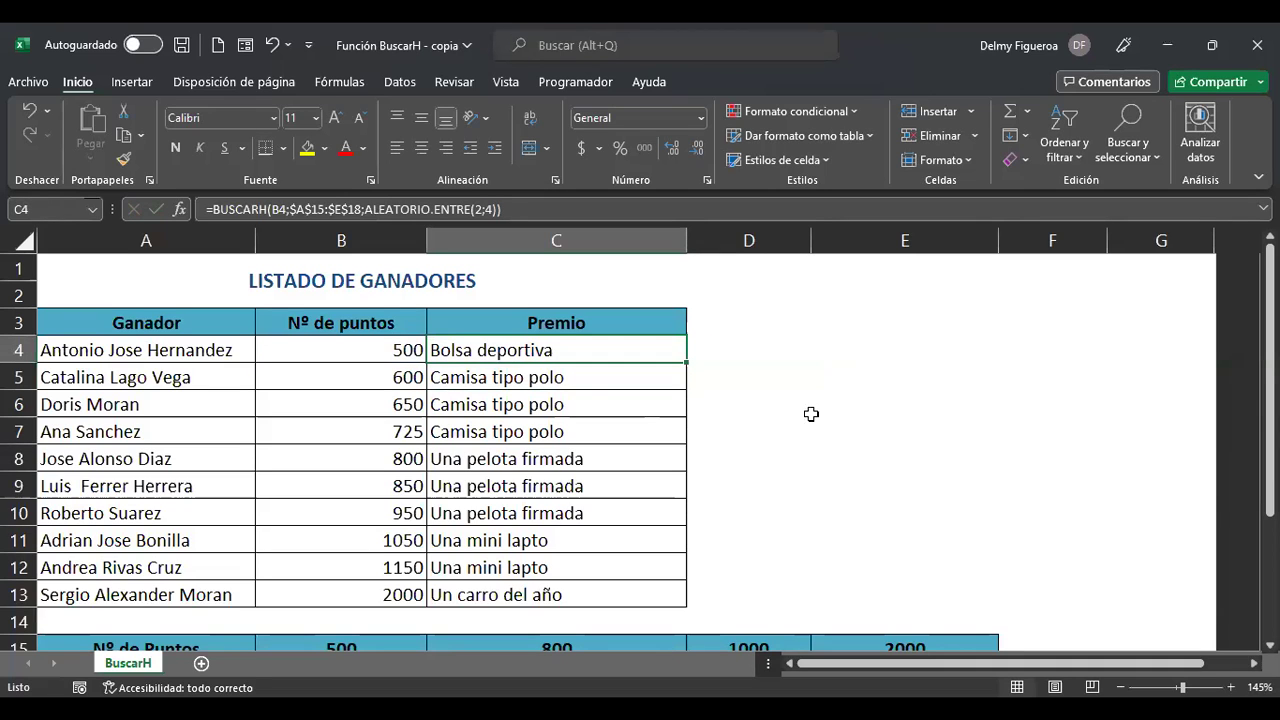
left_click_drag(688, 365, 680, 535)
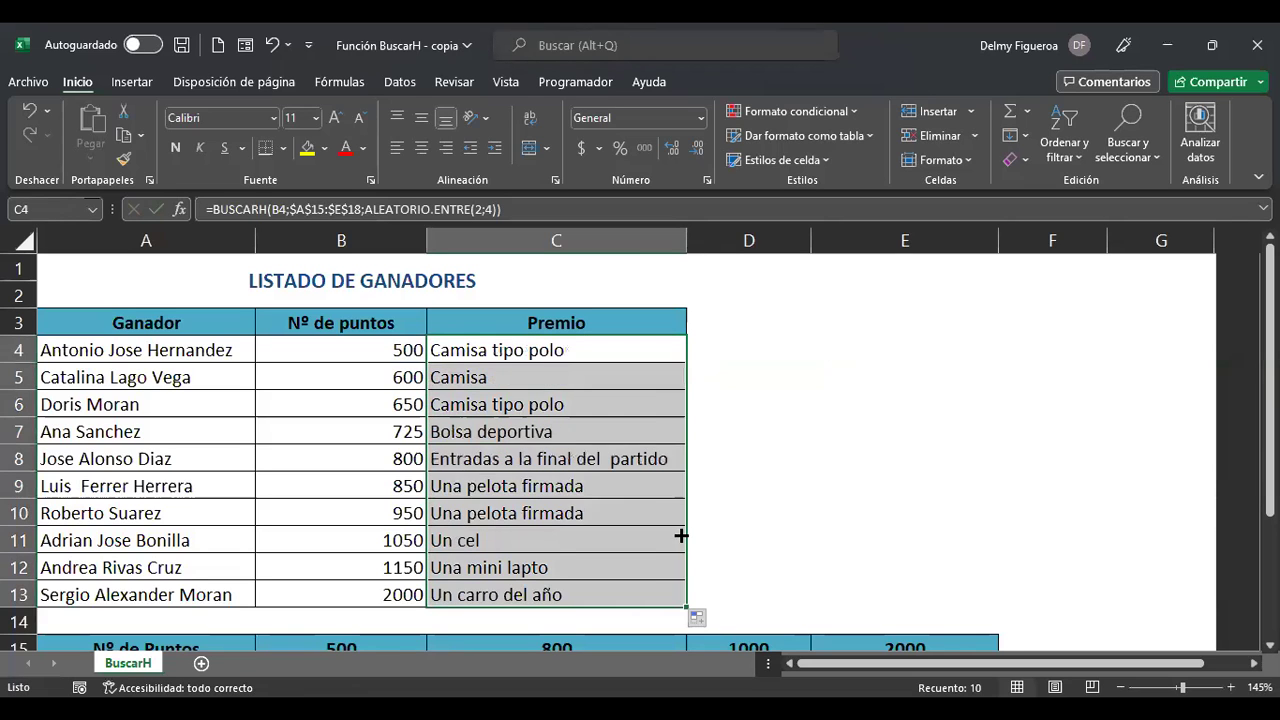
- Compare the randomly drawn prizes in C4:C8 with the three promotion rows of the prize table
left_click(540, 346)
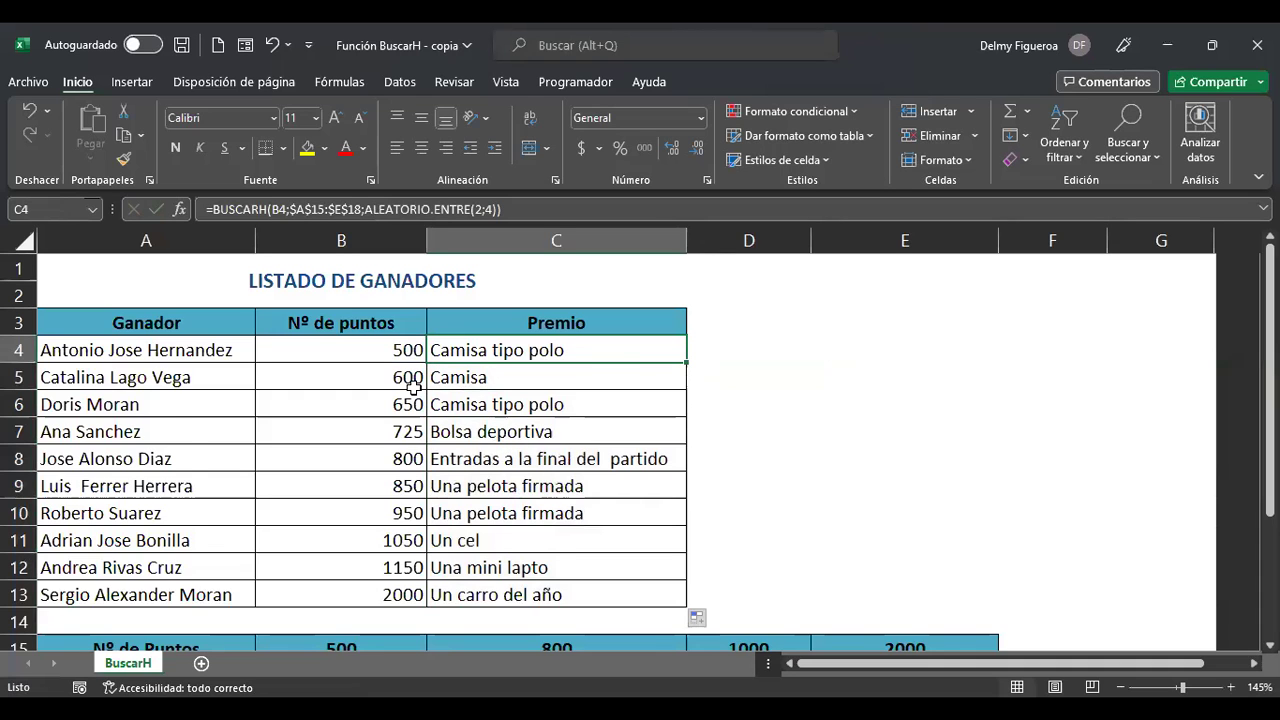
scroll(410, 385, "down", 1)
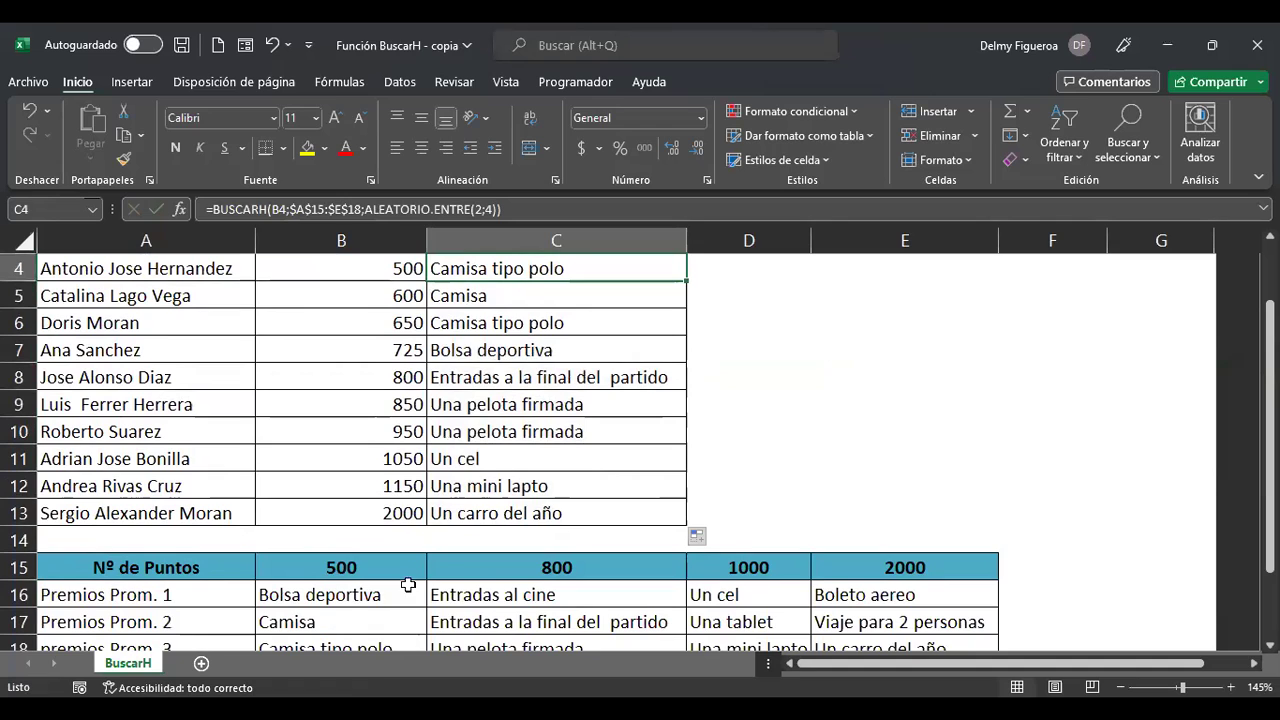
left_click(477, 296)
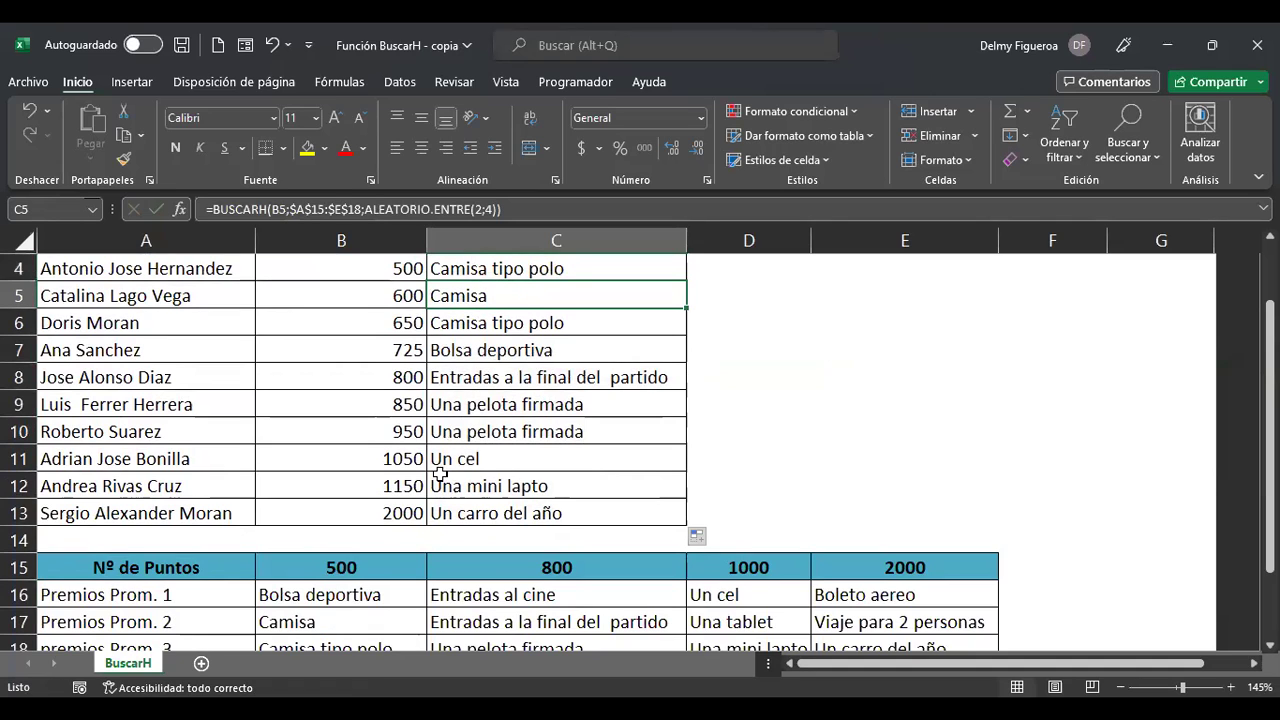
left_click(340, 618)
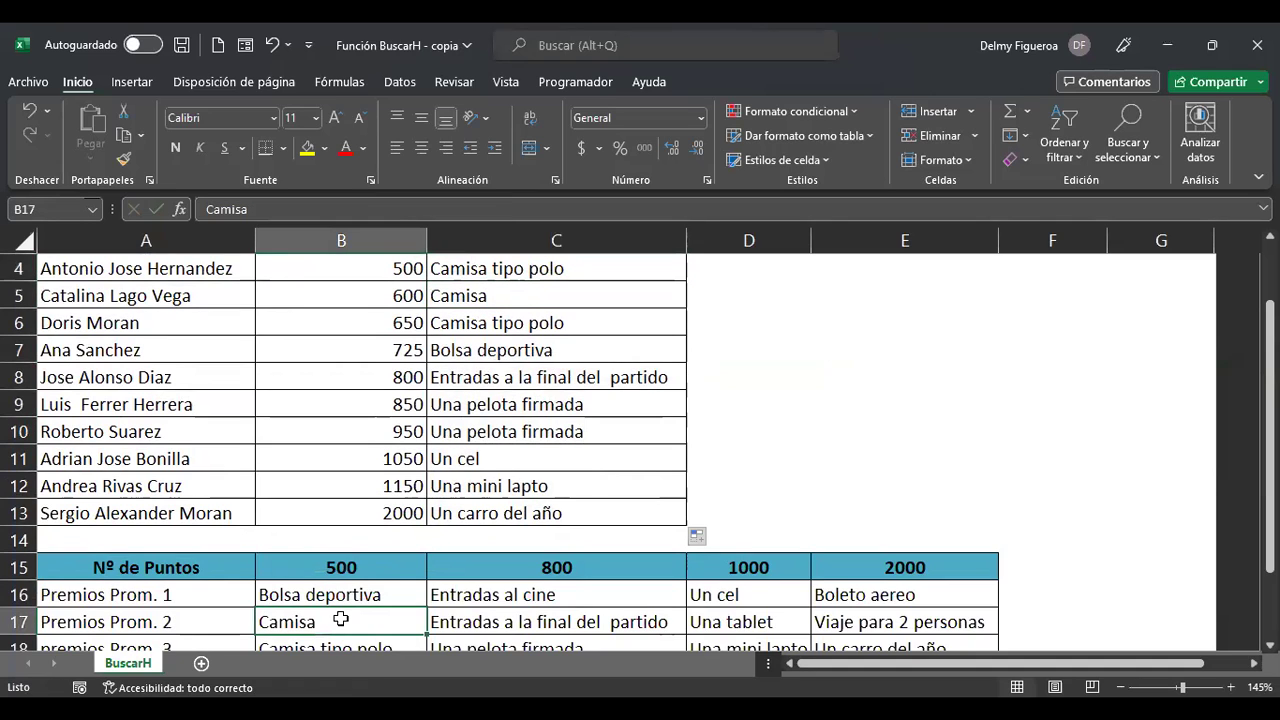
left_click(503, 322)
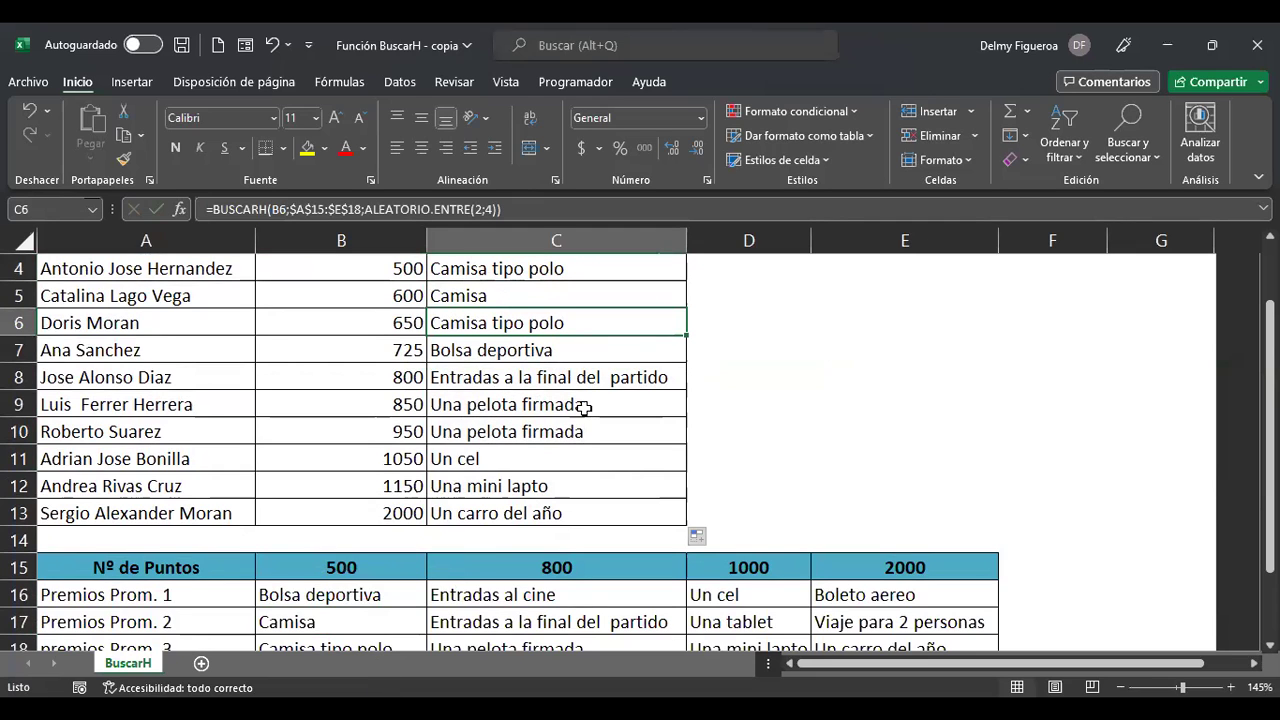
left_click(583, 352)
scroll(584, 355, "down", 1)
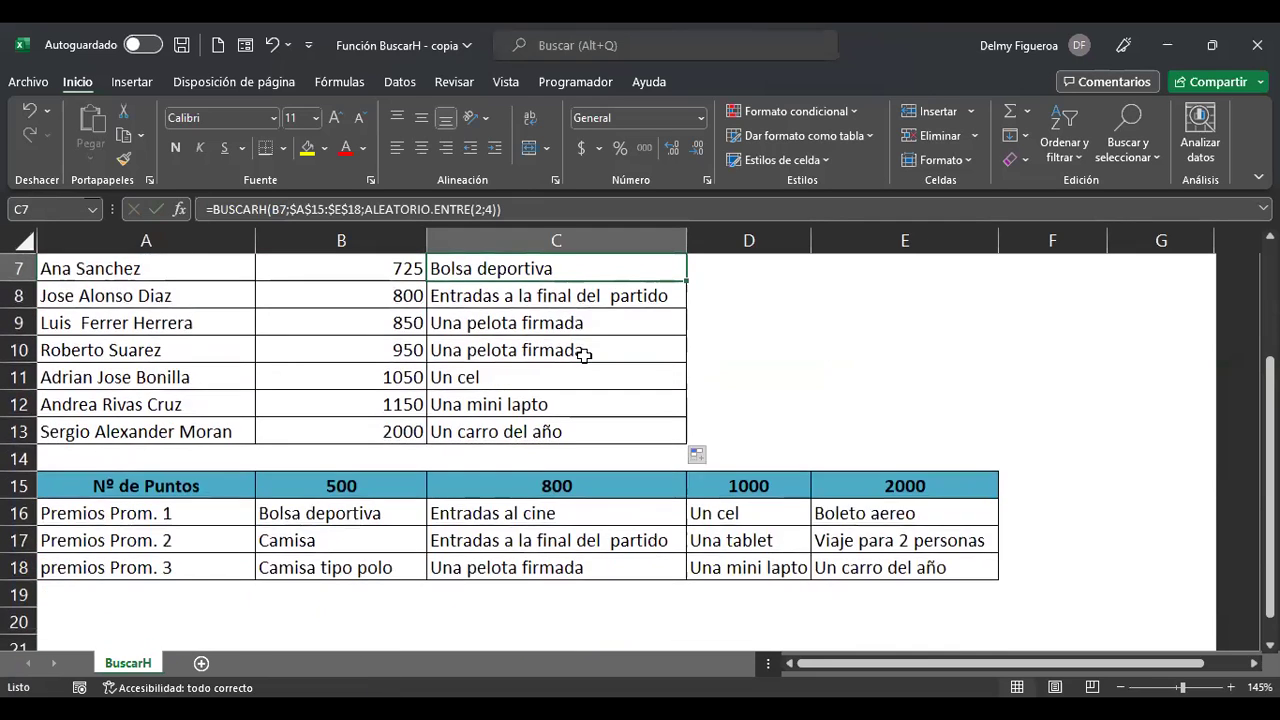
left_click(364, 514)
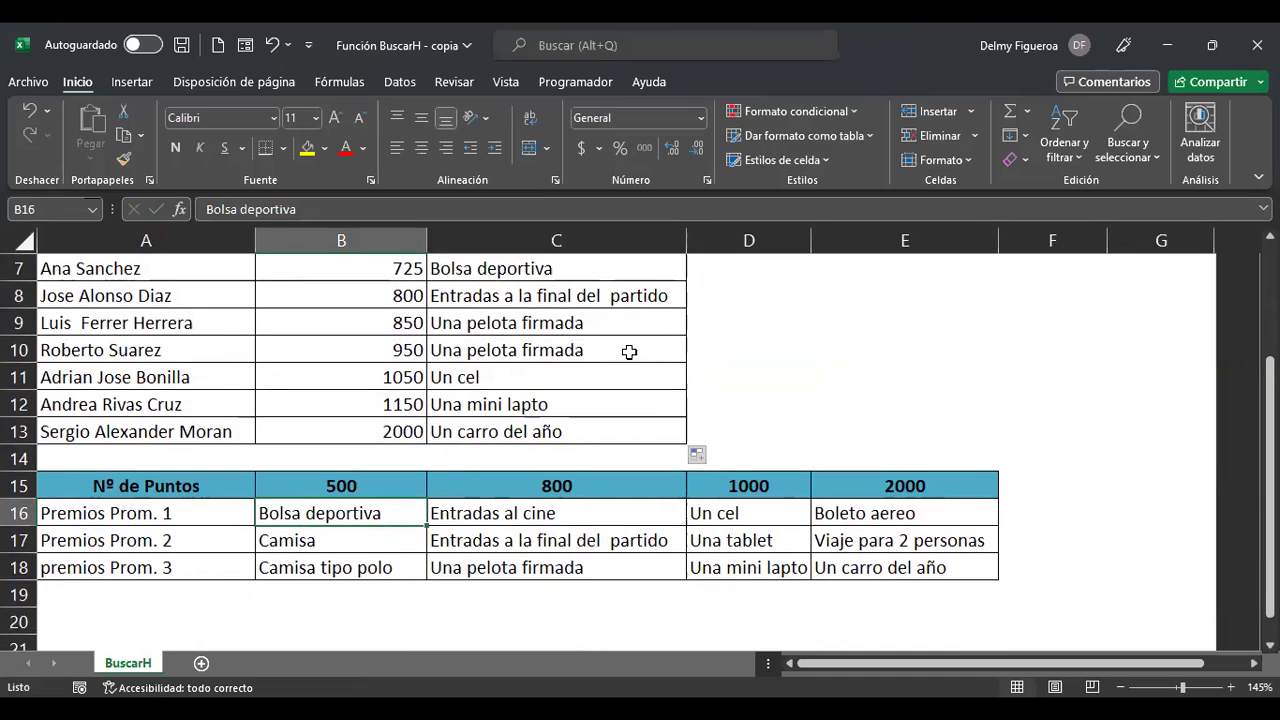
left_click(661, 293)
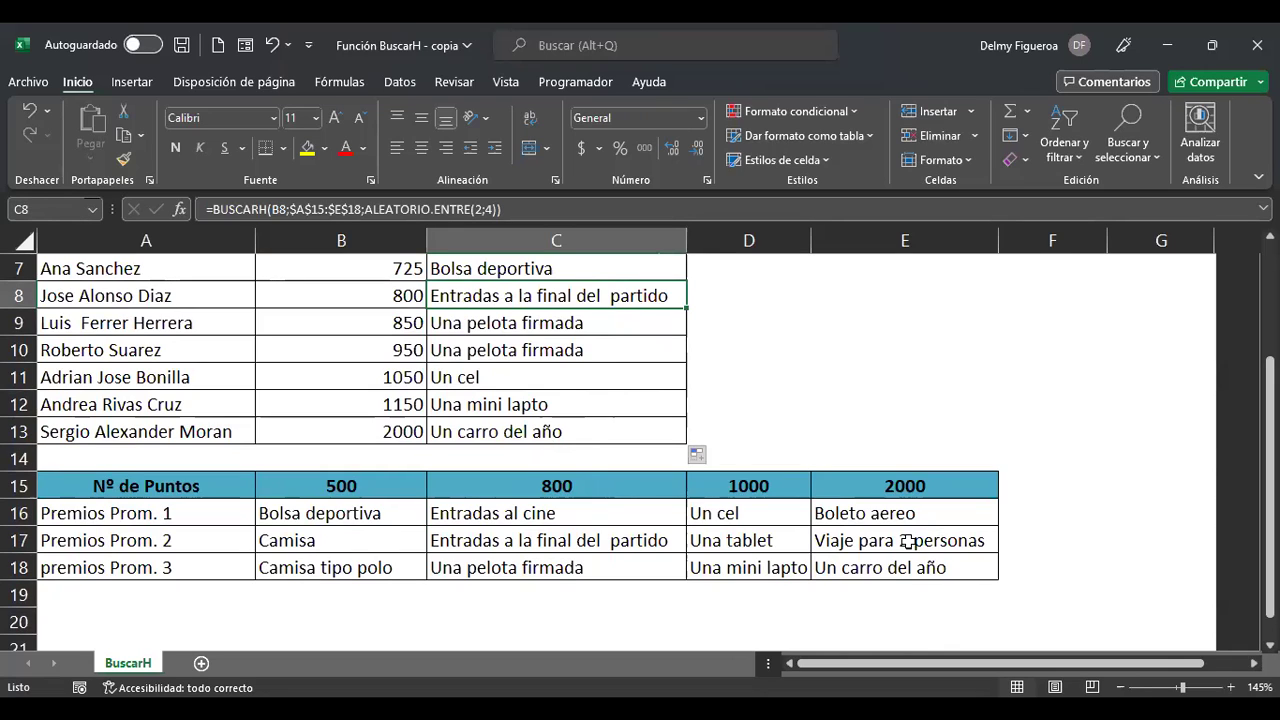
scroll(907, 541, "up", 2)
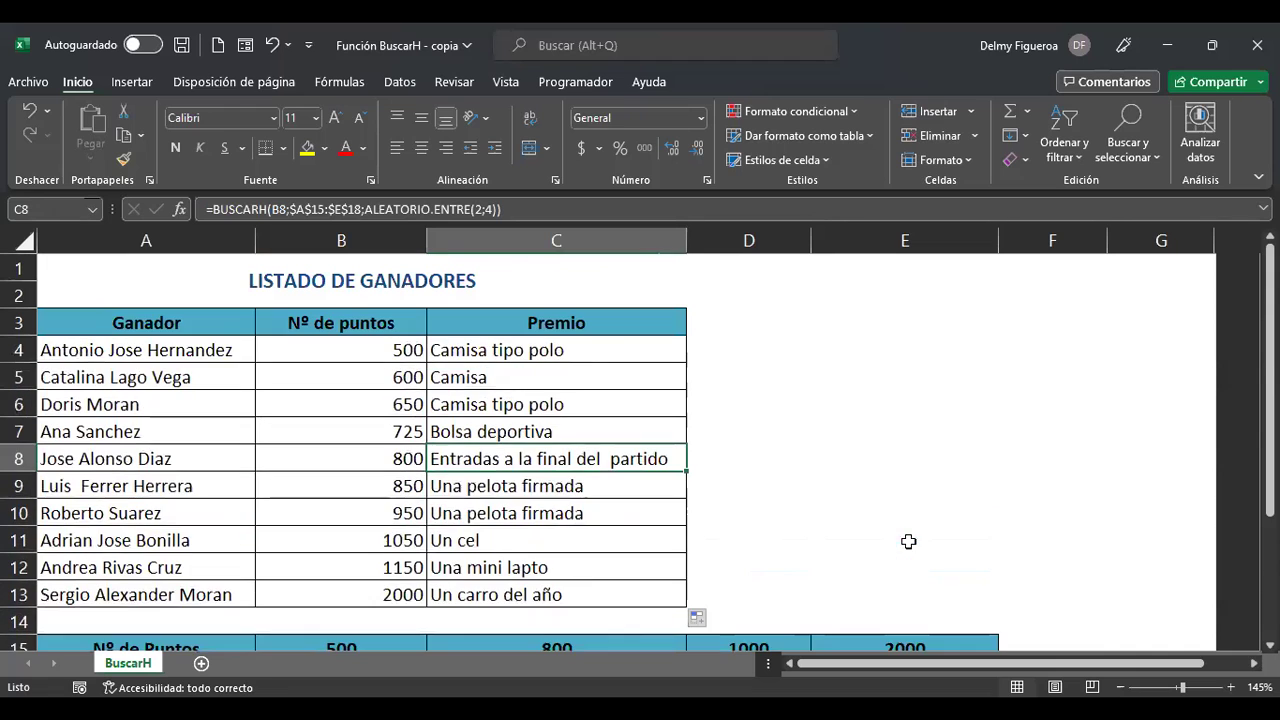
- Open the BUSCARH formula in C4 and re-enter it unchanged to redraw the random prizes
left_click(599, 354)
double_click(599, 354)
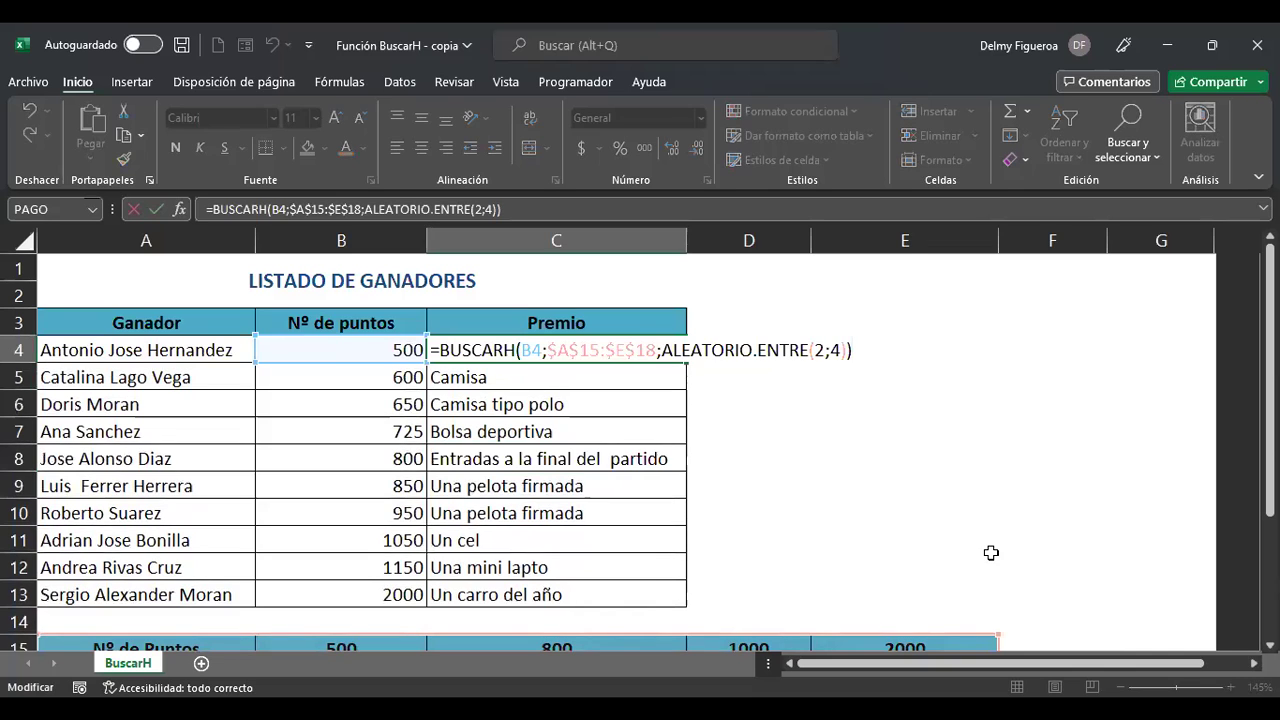
key("Return")
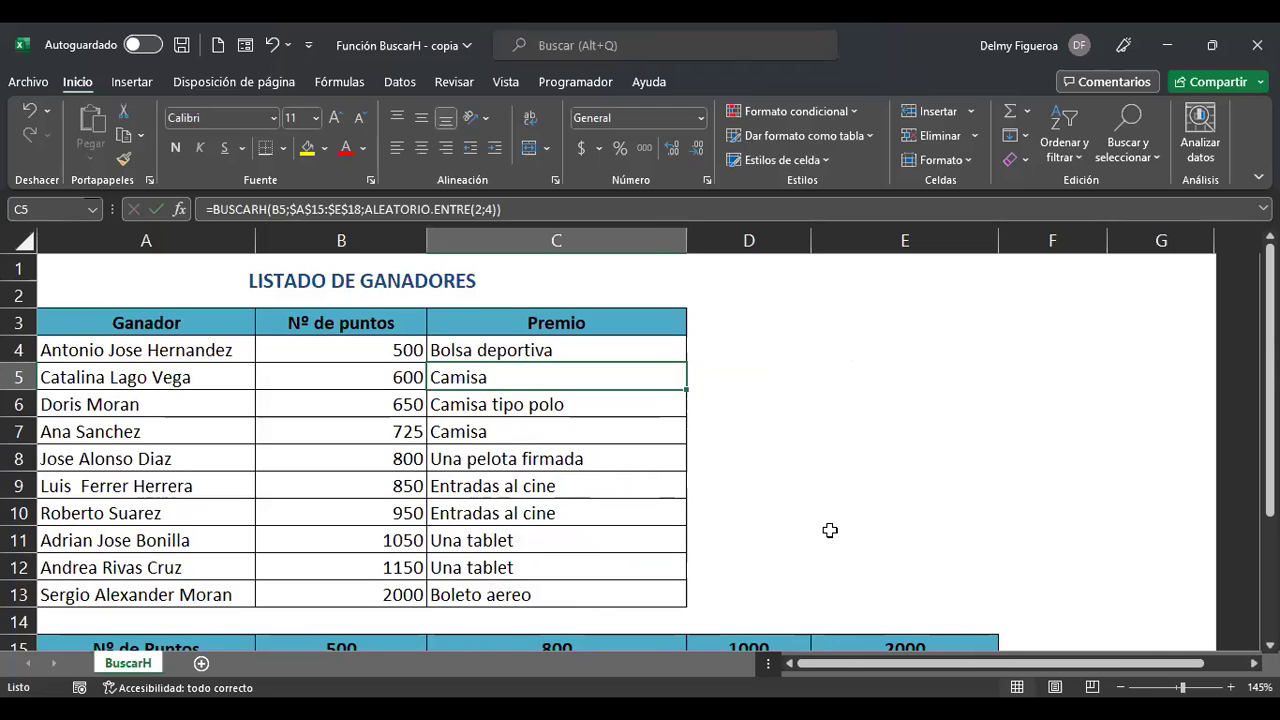
- Enter scratch text in E4 and erase it before confirming, to trigger another recalculation of the random prizes
key("Right")
key("Up")
key("Right")
type("jhj")
key("BackSpace")
key("BackSpace")
key("BackSpace")
key("Return")
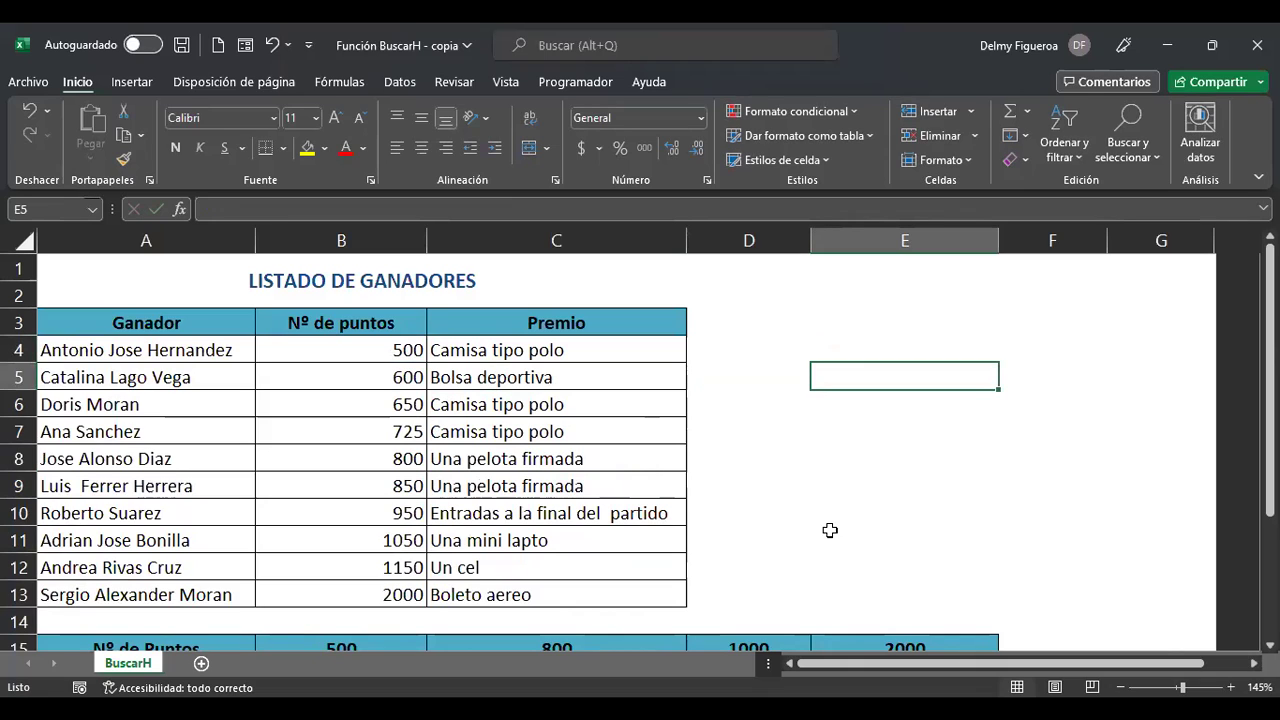
- Copy the prizes in C4:C13 and paste them as values only starting at D4
key("Left")
key("Left")
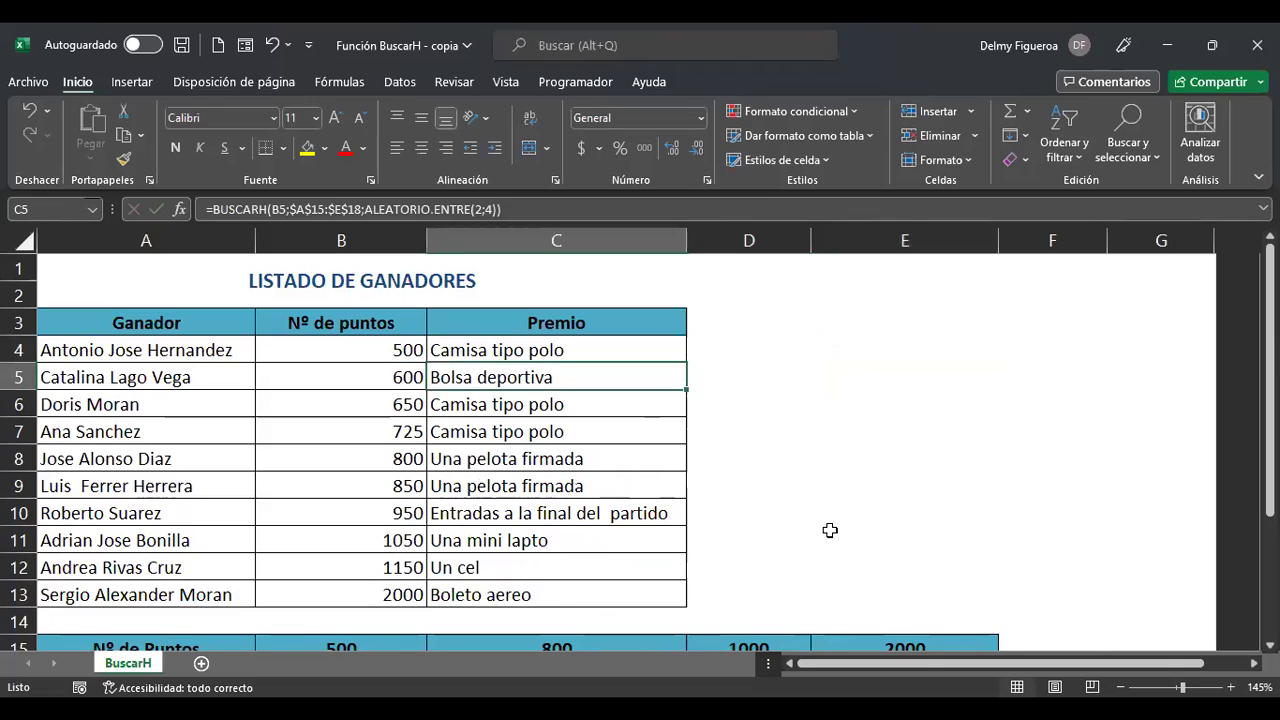
key("Up")
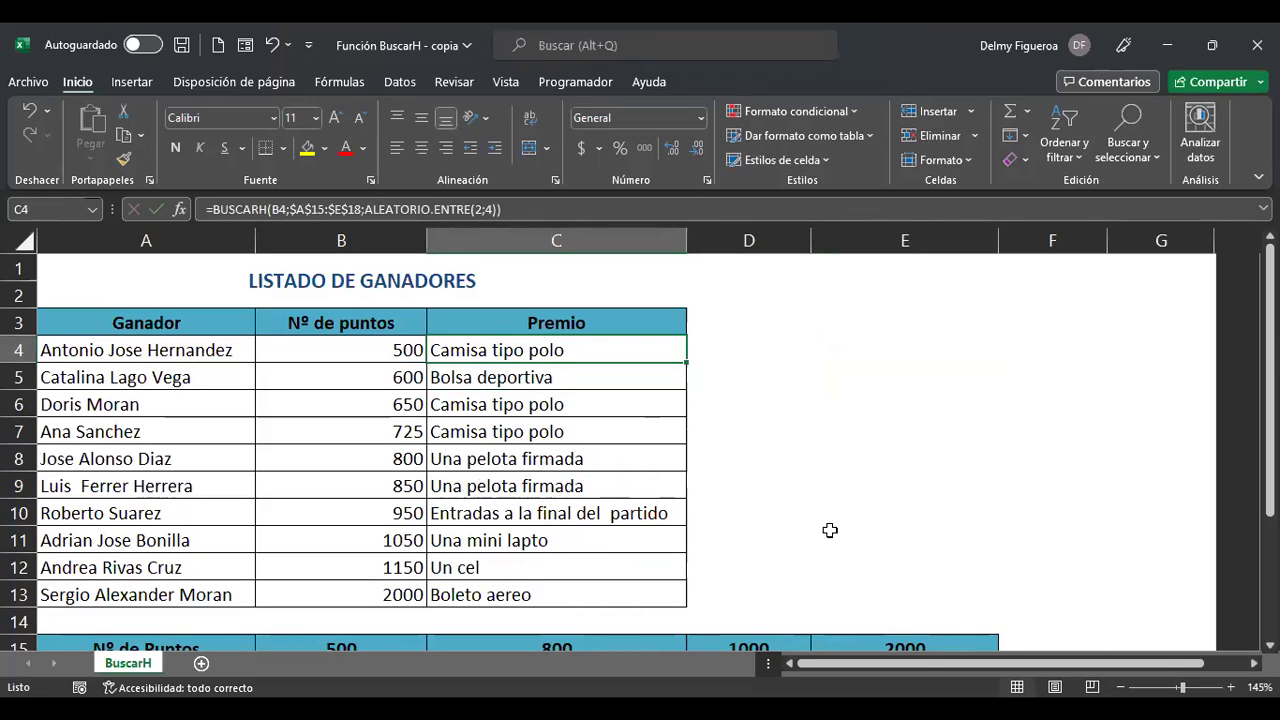
key("shift+Down")
key("shift+Down")
key("shift+Down")
key("shift+Down")
key("shift+Down")
key("shift+Down")
key("shift+Down")
key("shift+Down")
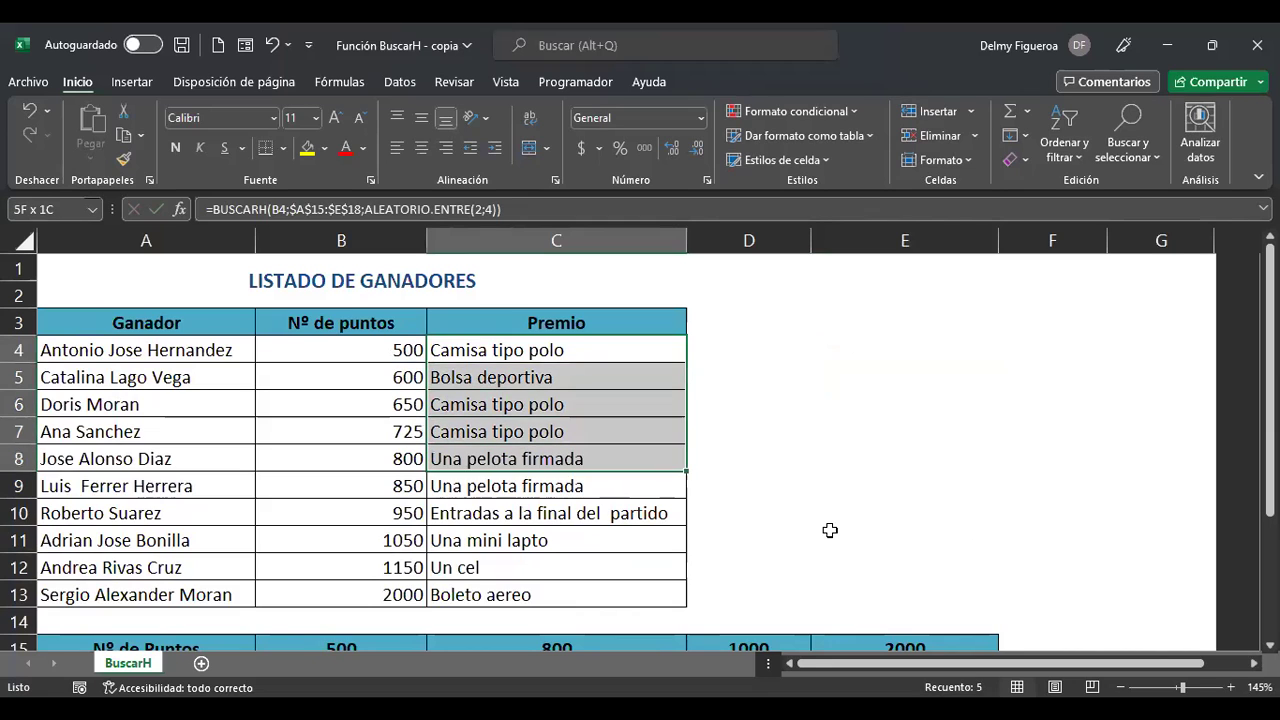
key("shift+Down")
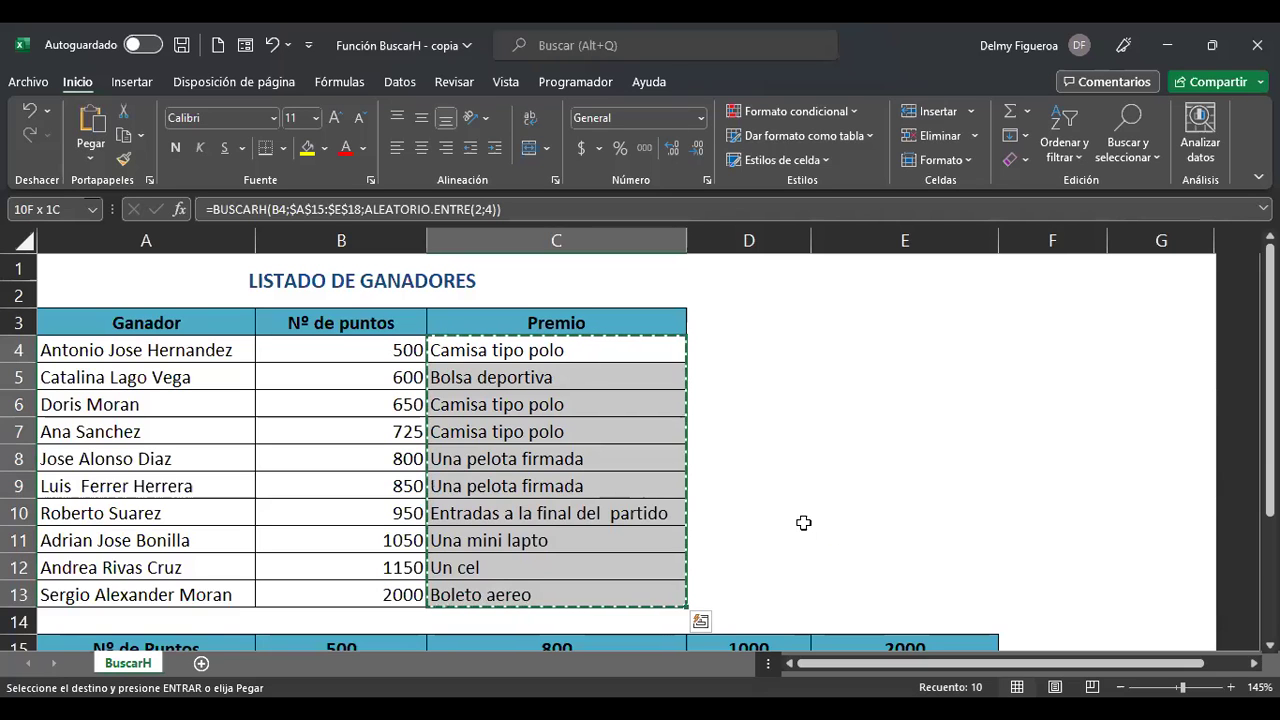
left_click(740, 348)
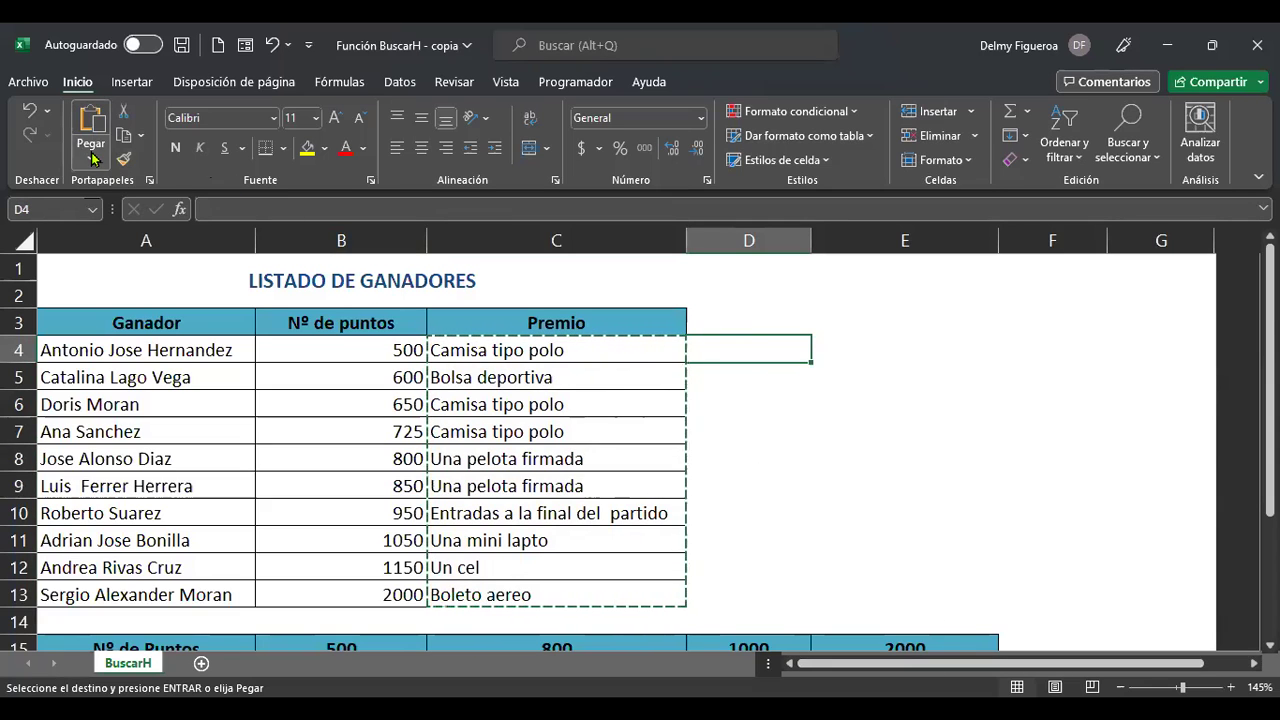
left_click(91, 160)
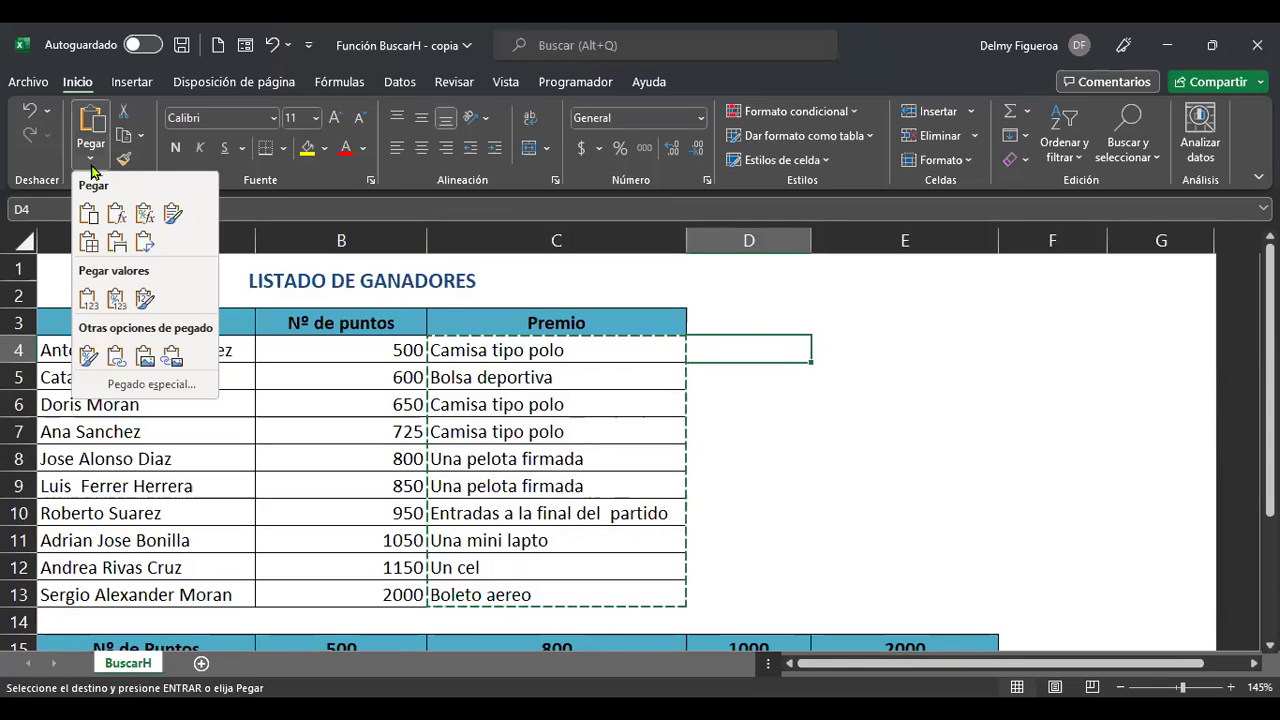
left_click(90, 298)
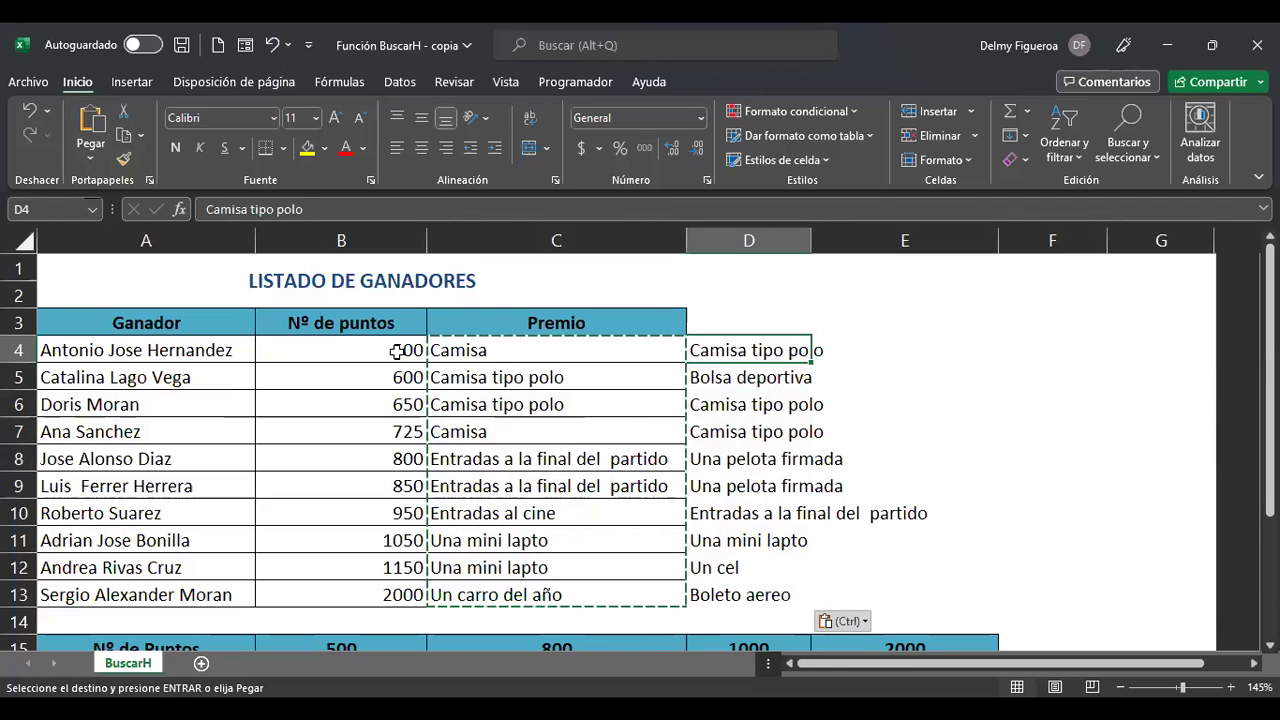
left_click(554, 352)
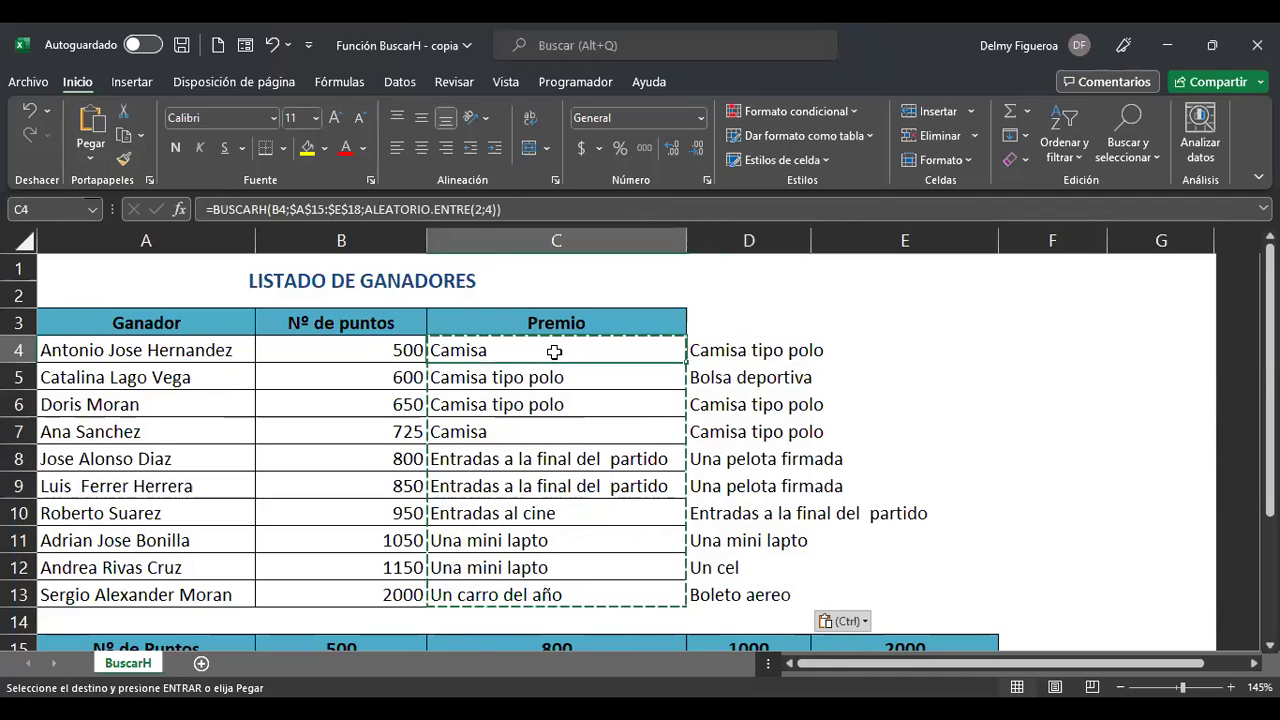
key("Escape")
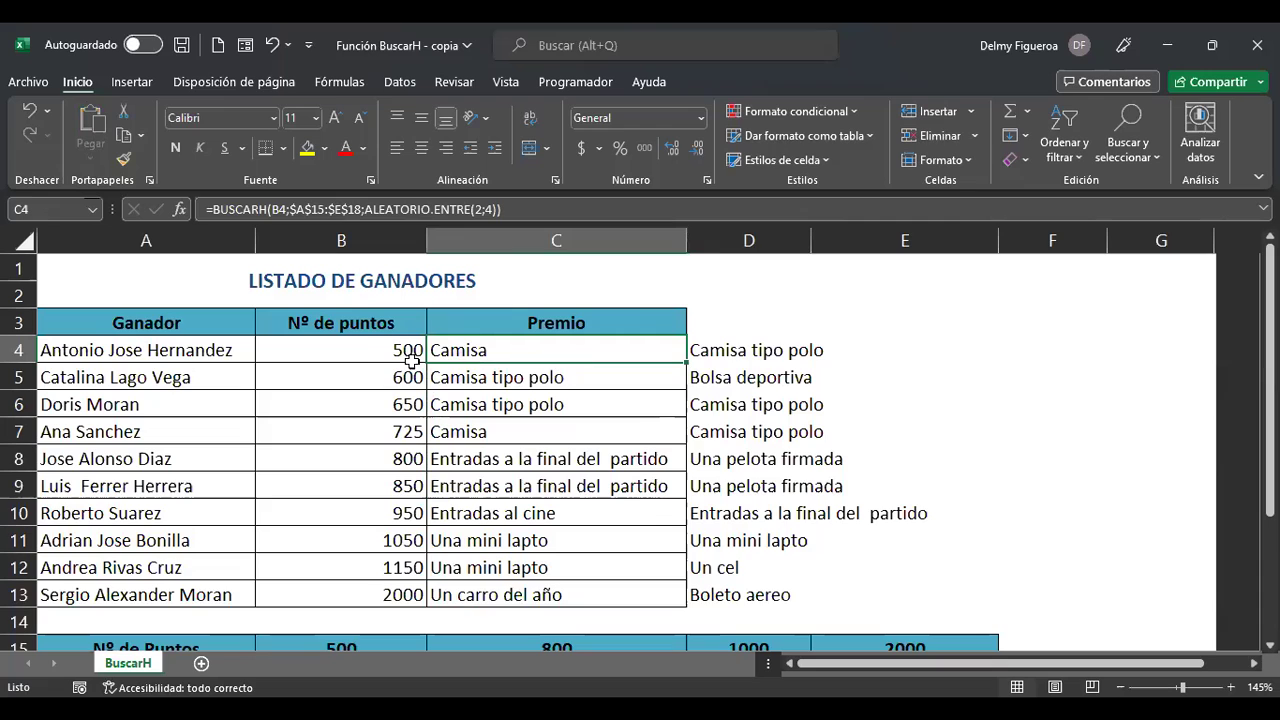
- Inspect the points in B4 and the random prize formulas in C4 and C12 beside the pasted values
left_click(367, 350)
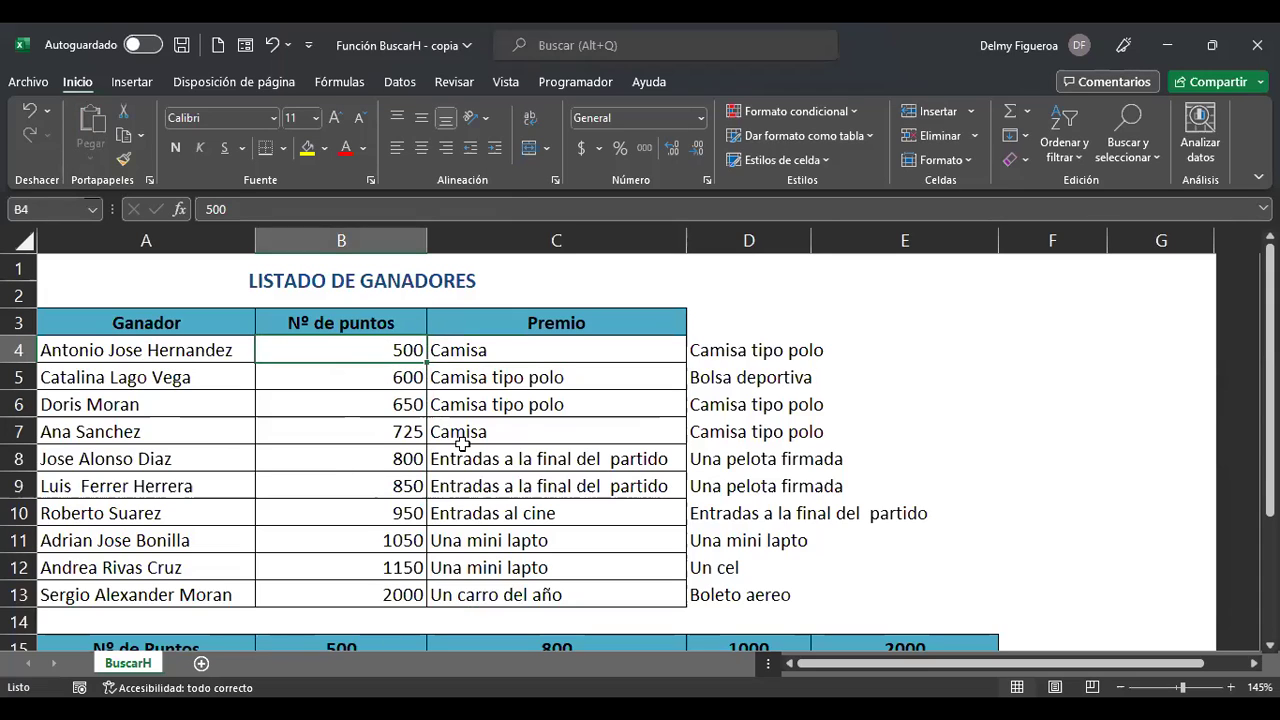
left_click(541, 352)
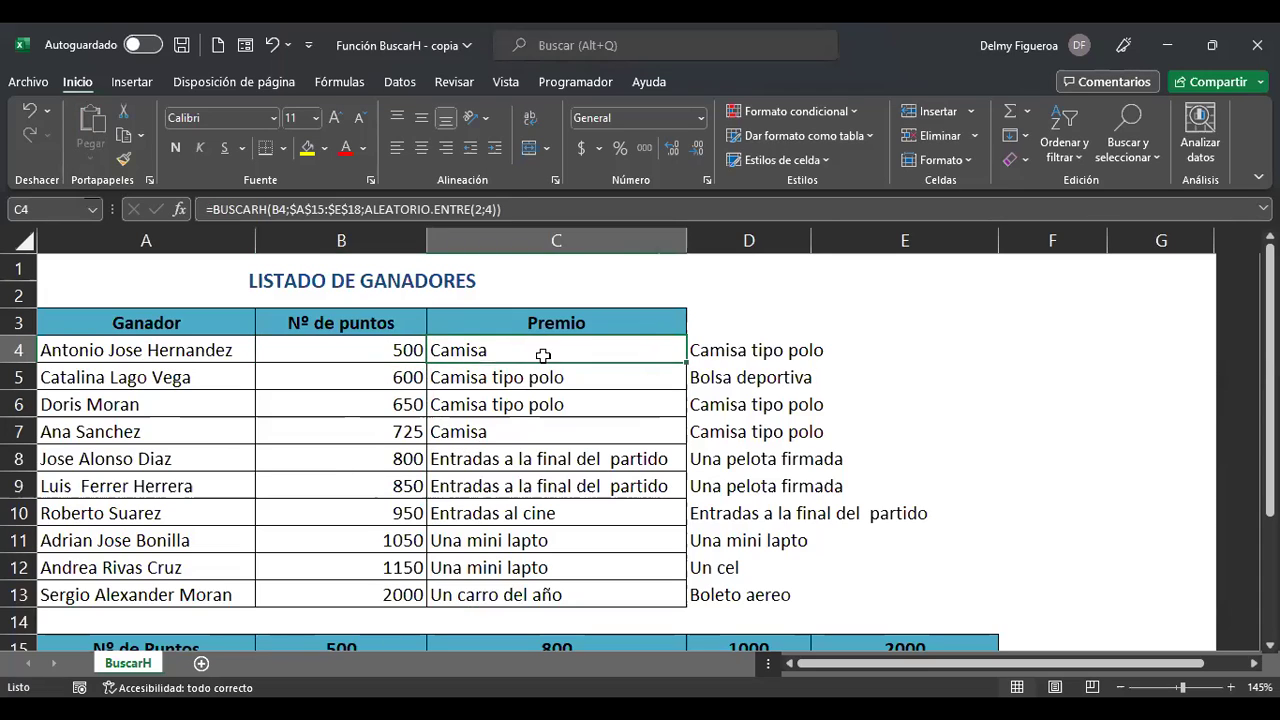
left_click(528, 568)
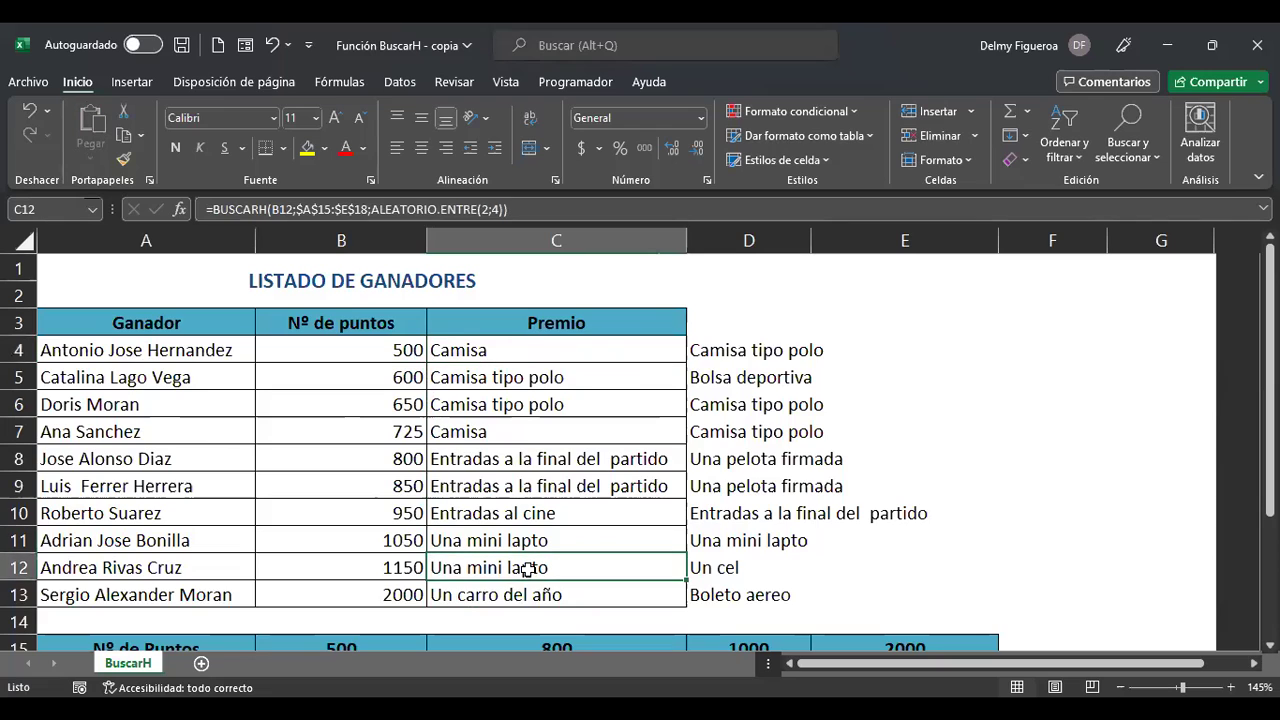
- Fit the width of column D to the pasted prizes in D4:D13
left_click(727, 320)
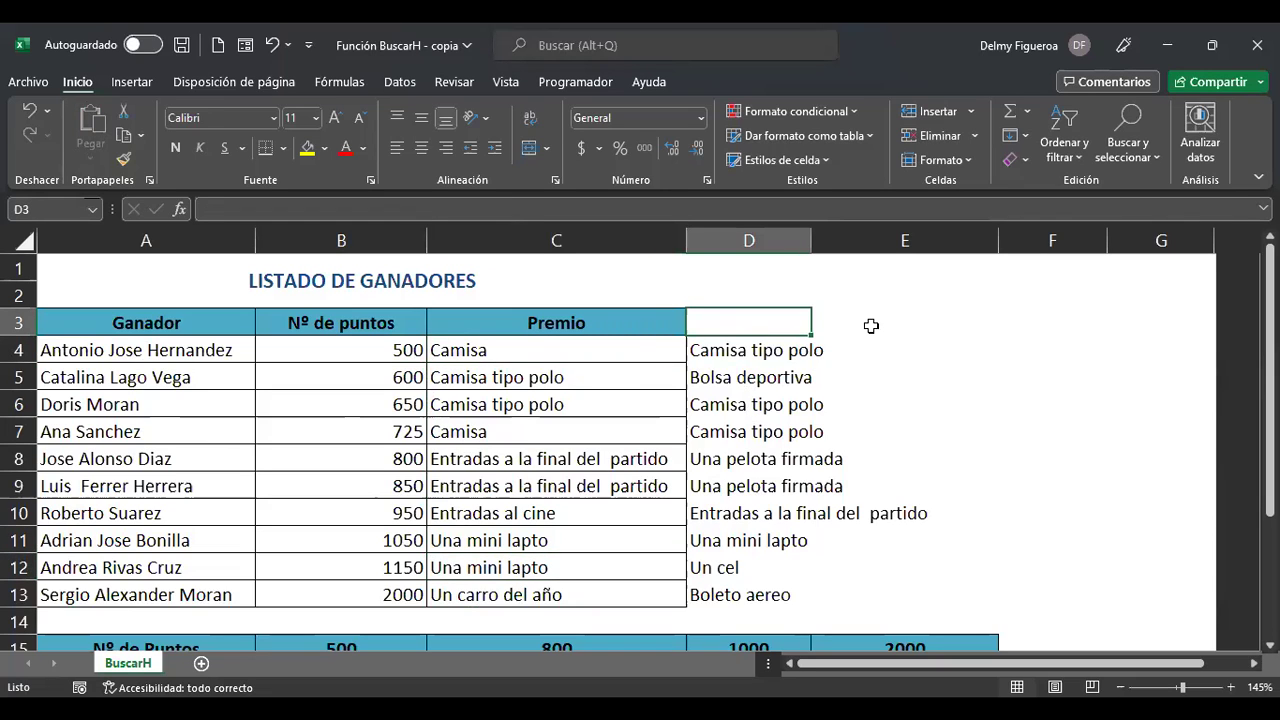
left_click_drag(741, 352, 745, 594)
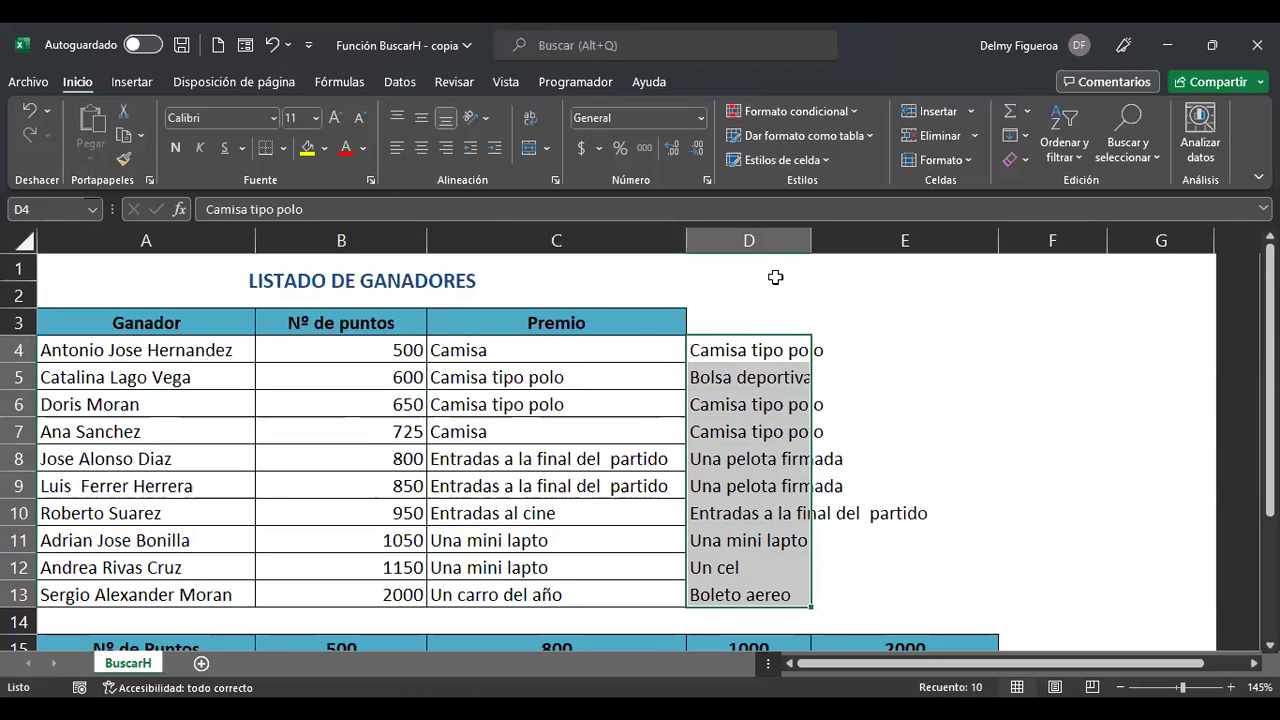
double_click(811, 246)
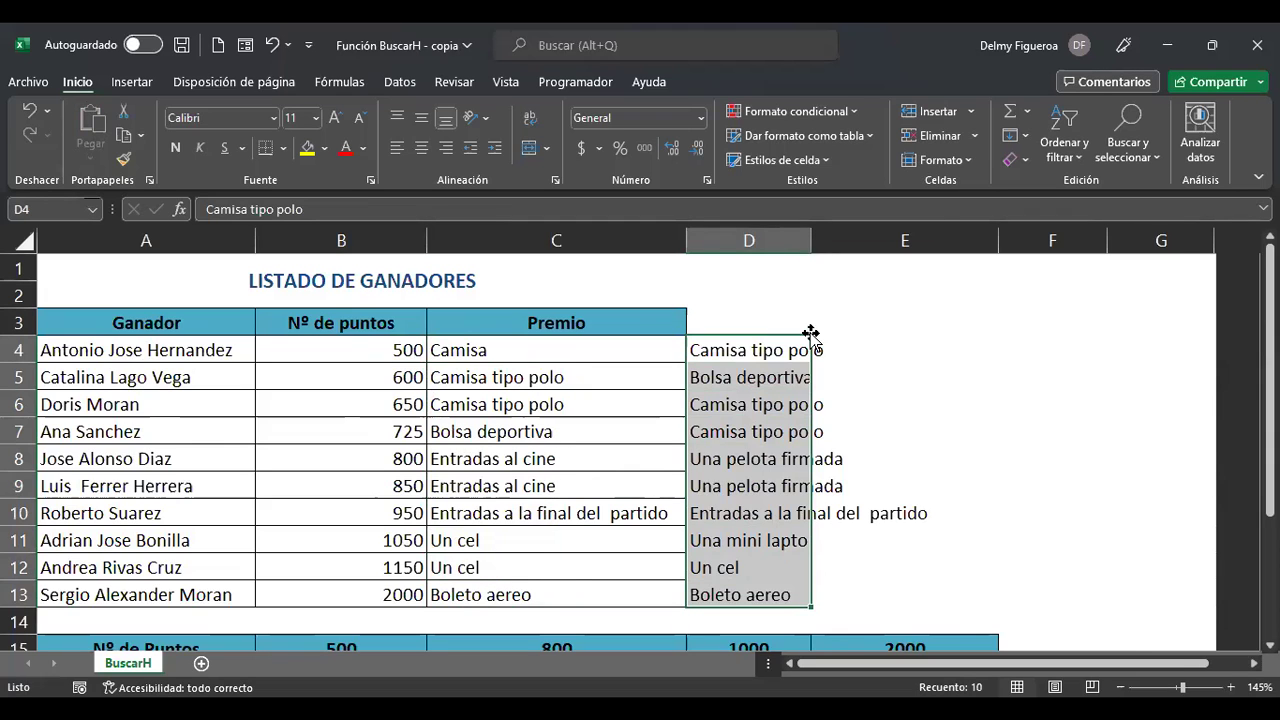
left_click(760, 352)
key("F9")
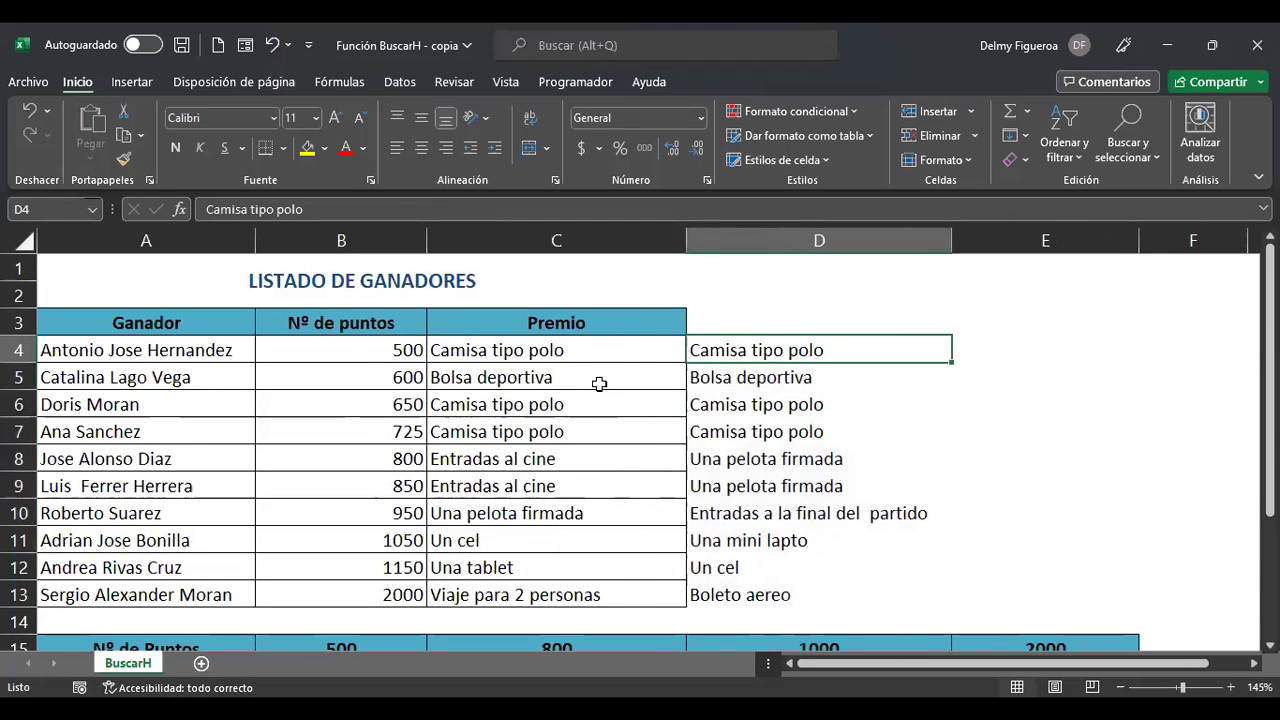
- Compare the recalculated prizes in column C with the fixed values in column D and the promotion table
left_click(565, 378)
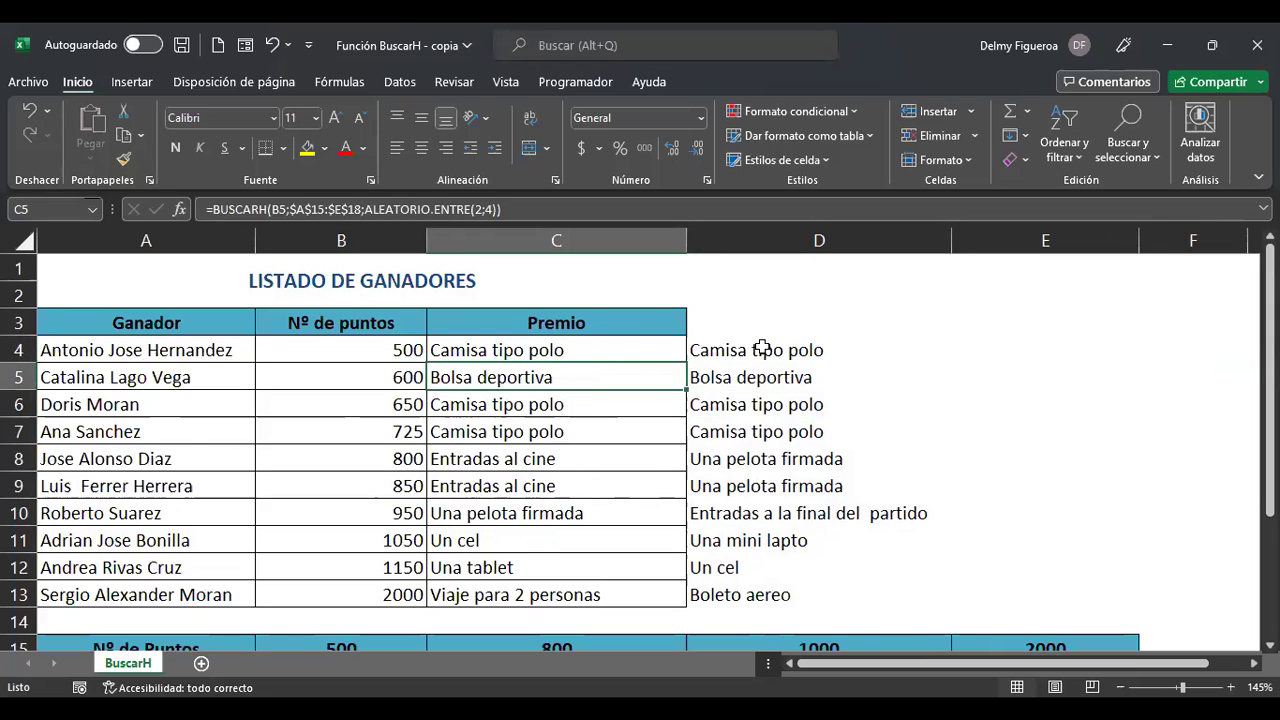
scroll(760, 400, "down", 3)
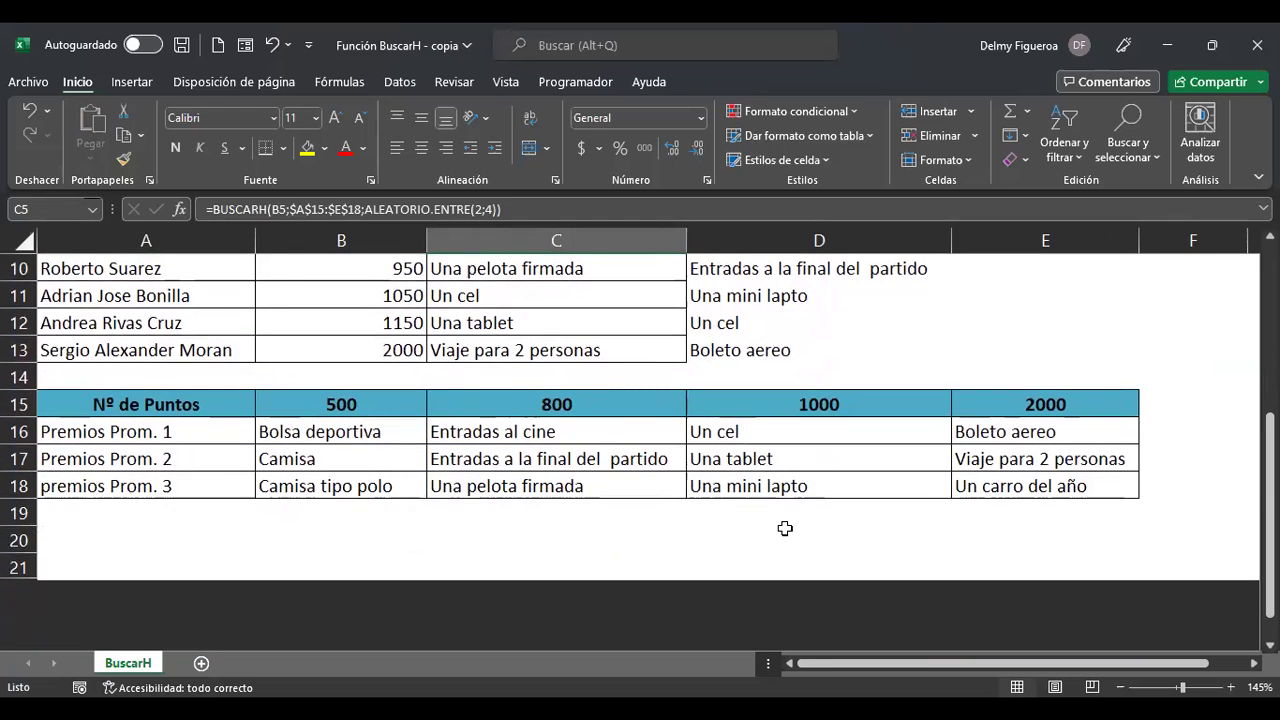
scroll(785, 528, "up", 1)
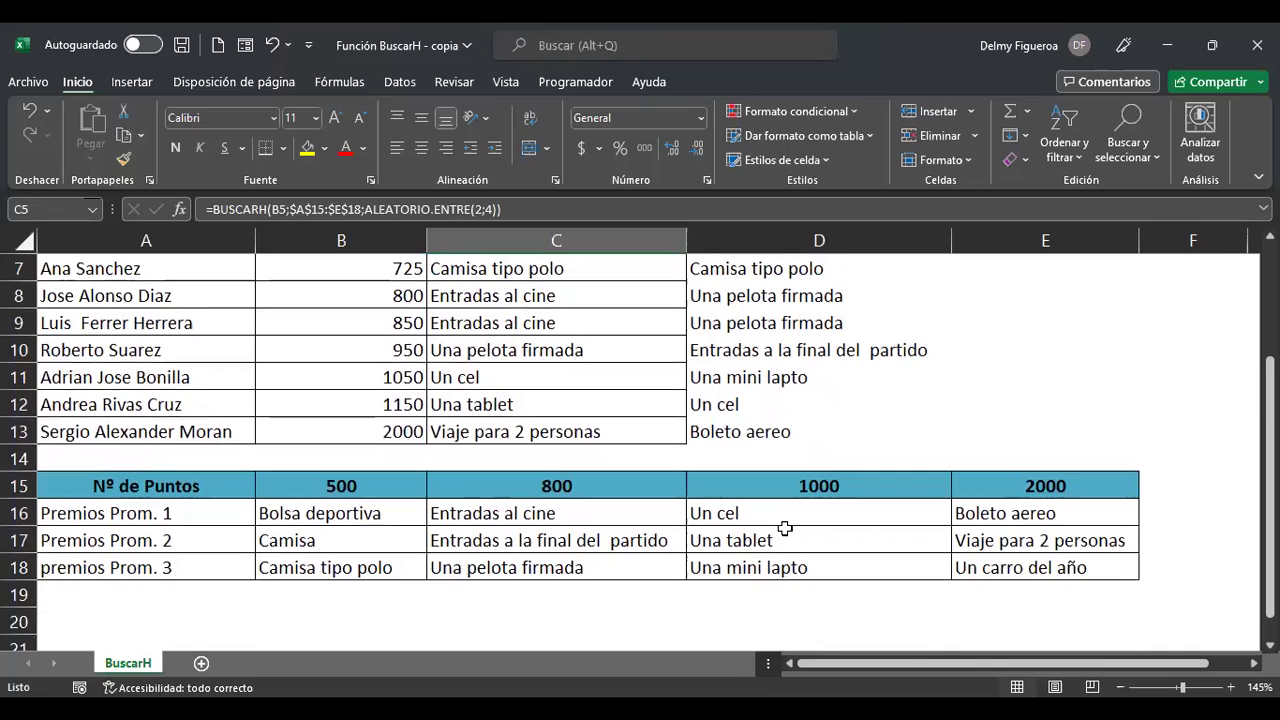
scroll(785, 528, "up", 2)
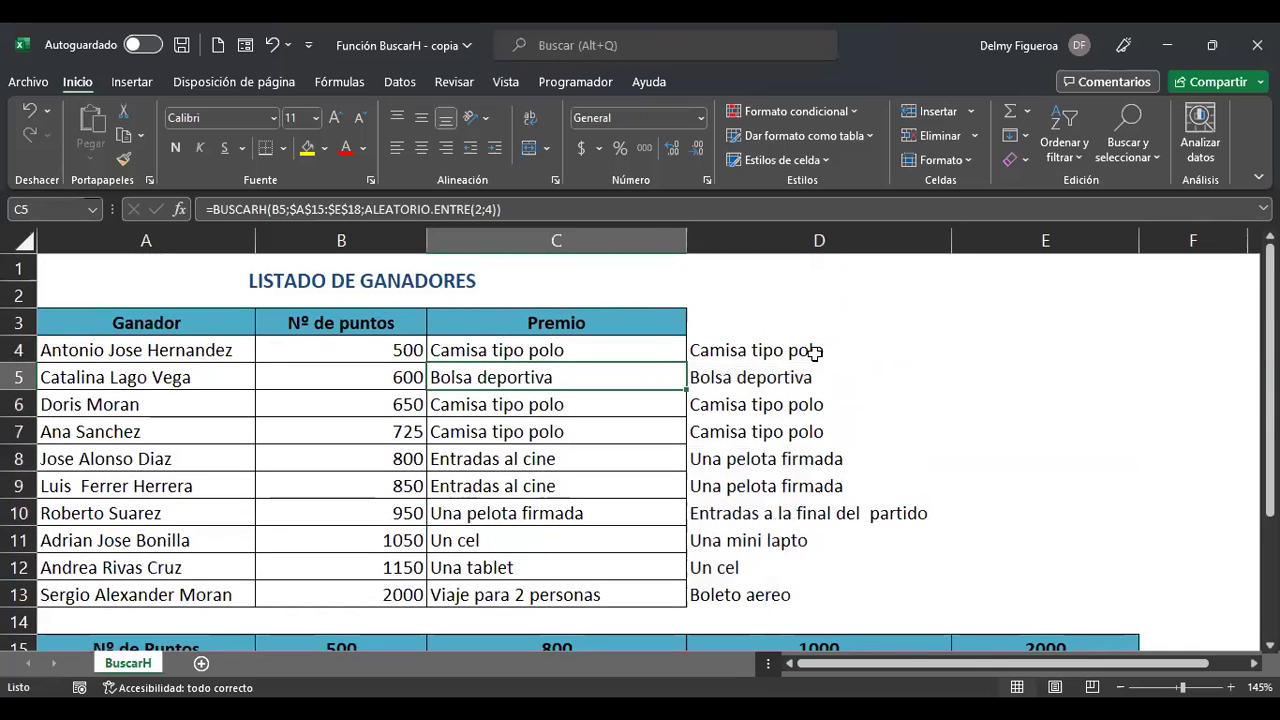
left_click(815, 352)
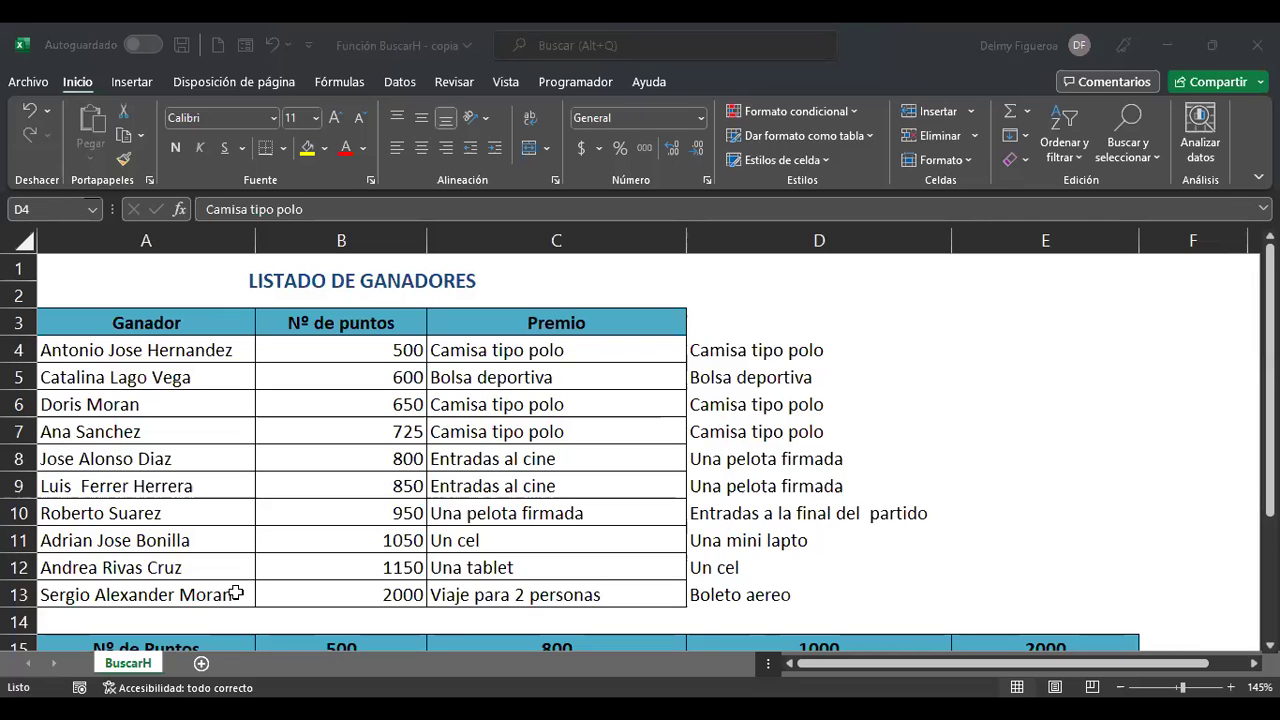
left_click(995, 311)
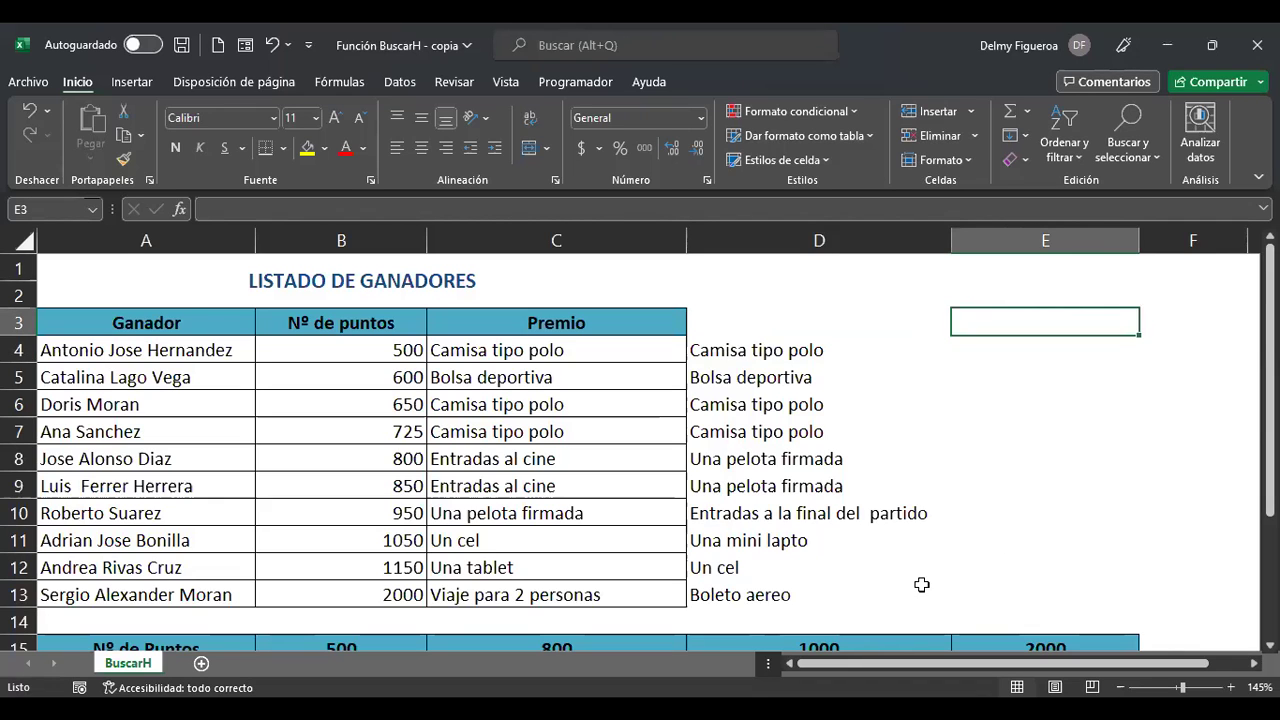
- Add a new worksheet and set the font size of all its cells to 14
left_click(201, 663)
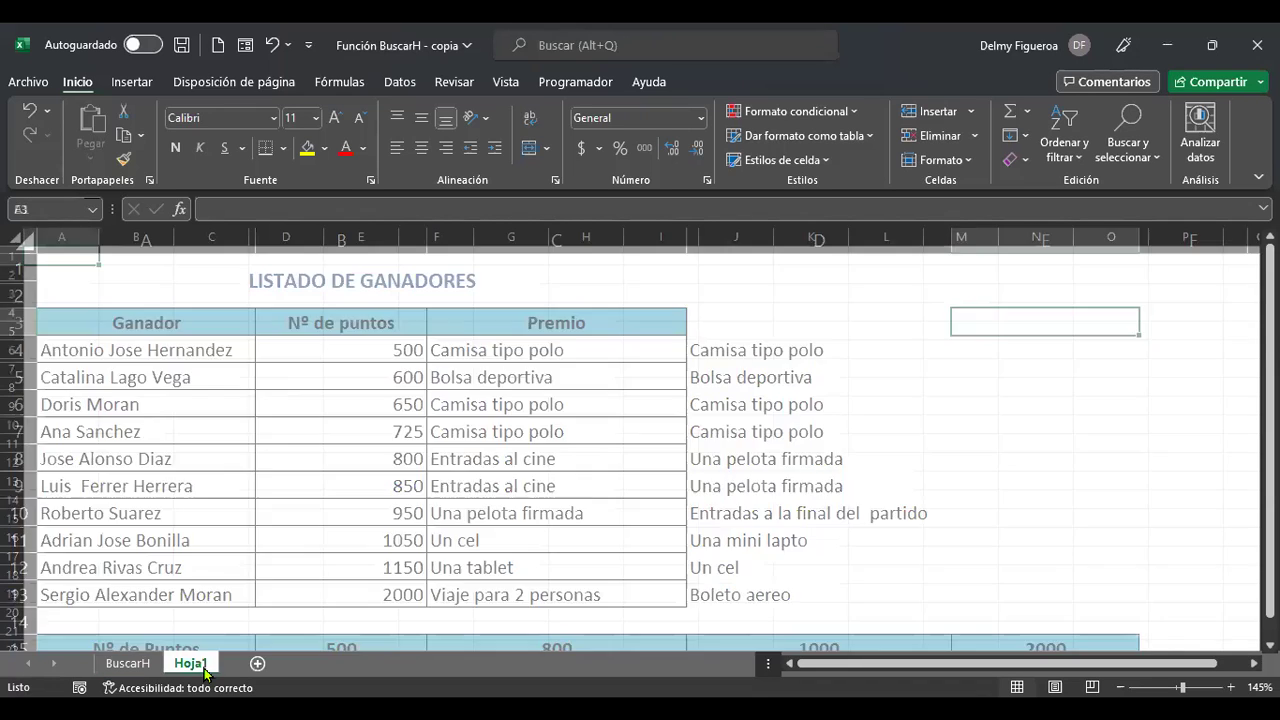
left_click(10, 237)
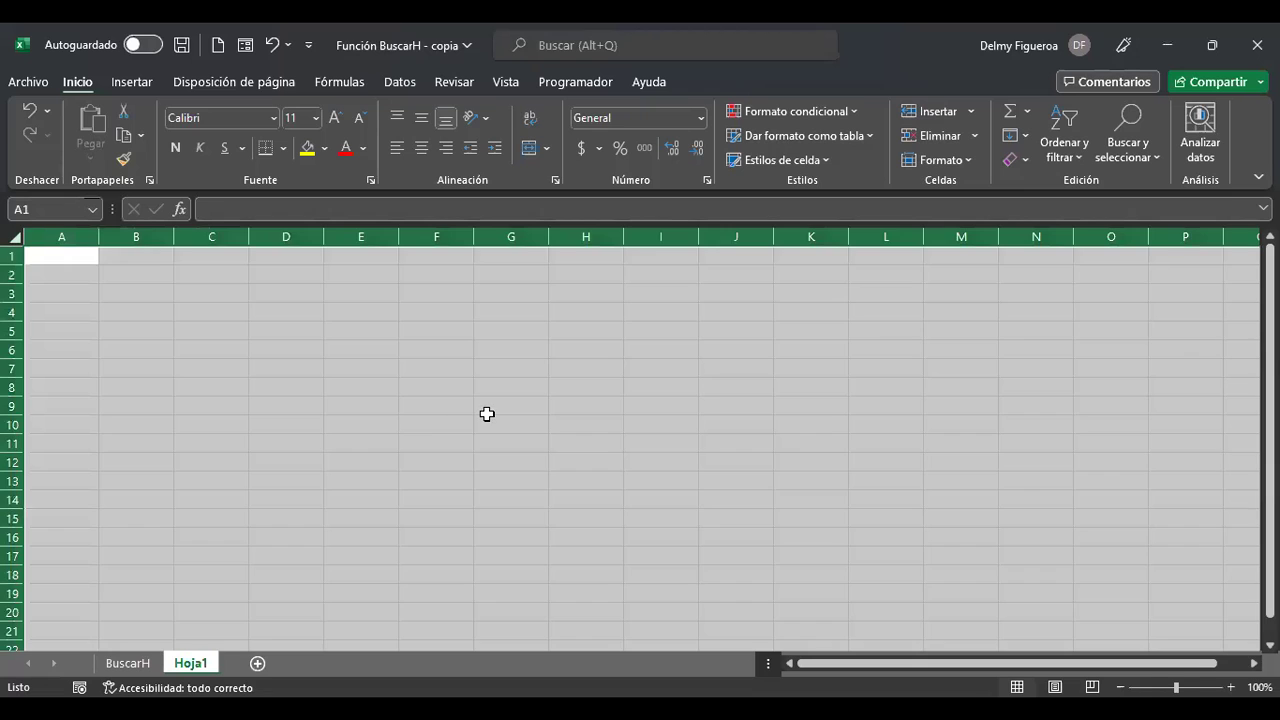
scroll(487, 414, "up", 4)
left_click(335, 118)
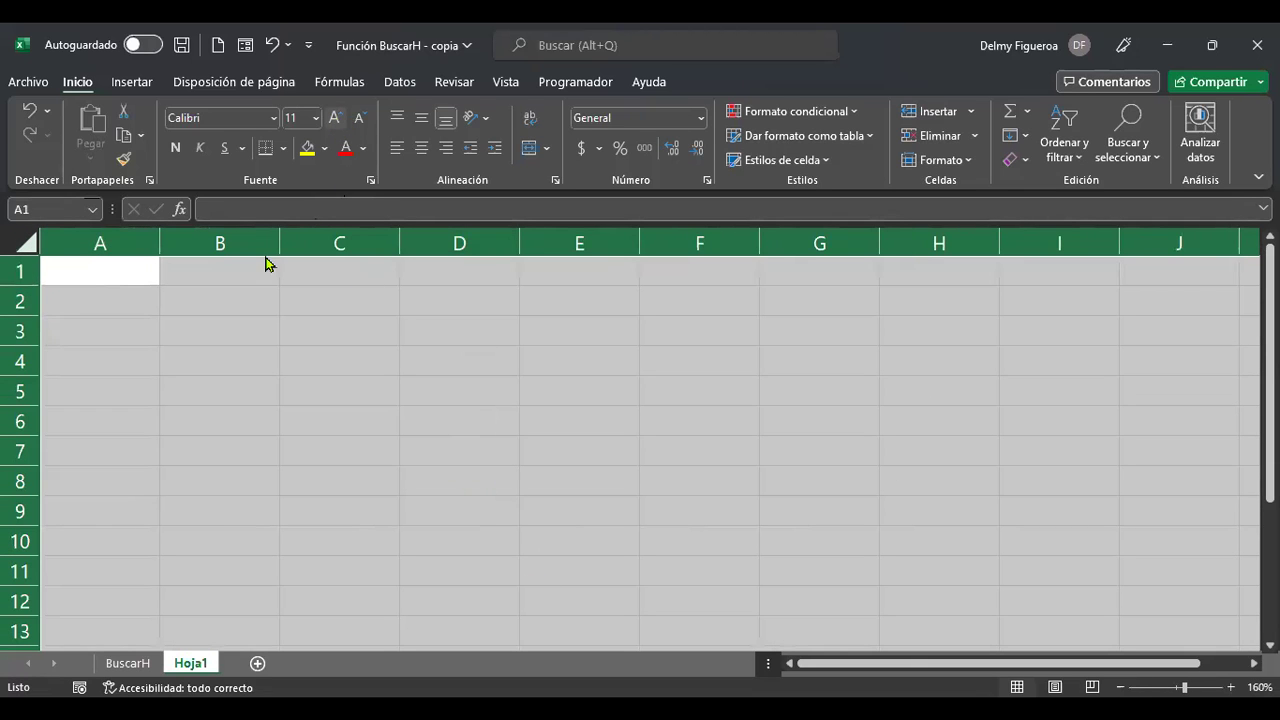
left_click(335, 118)
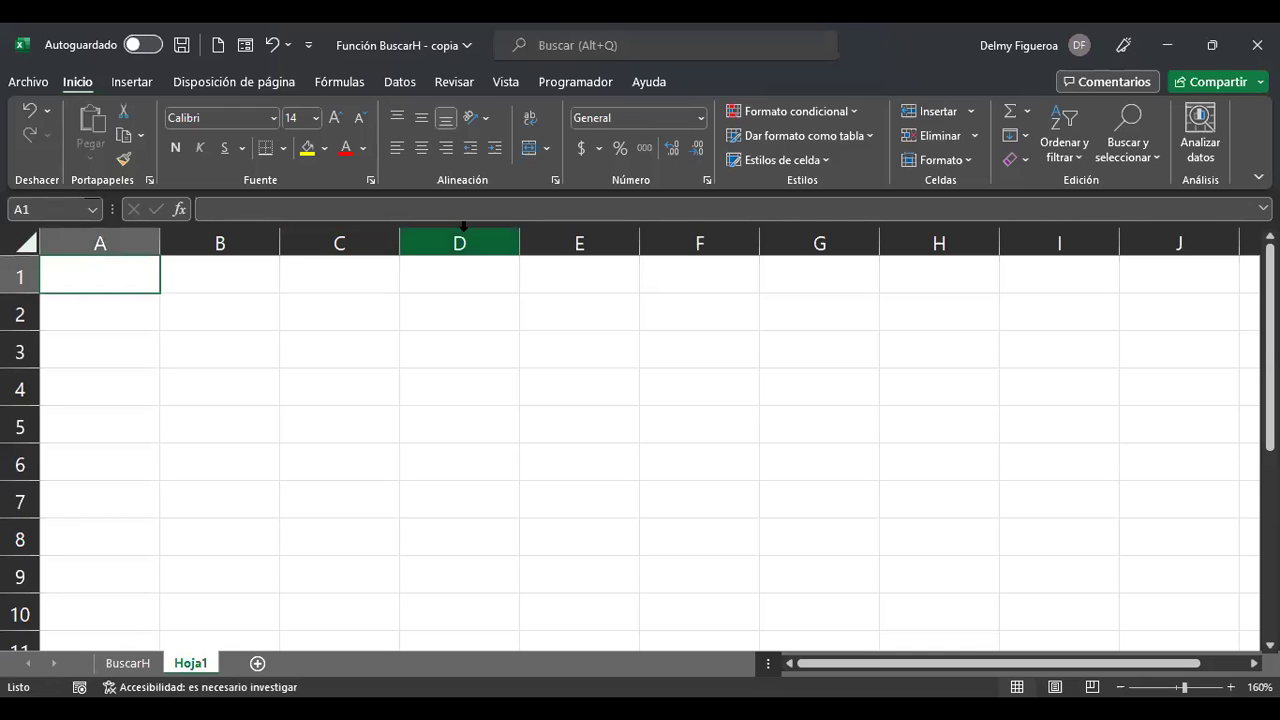
- Enter "Lista de precios" in A1 and "Núm. Artículo" in A2, and fit column A to the text
type("Lista de precios")
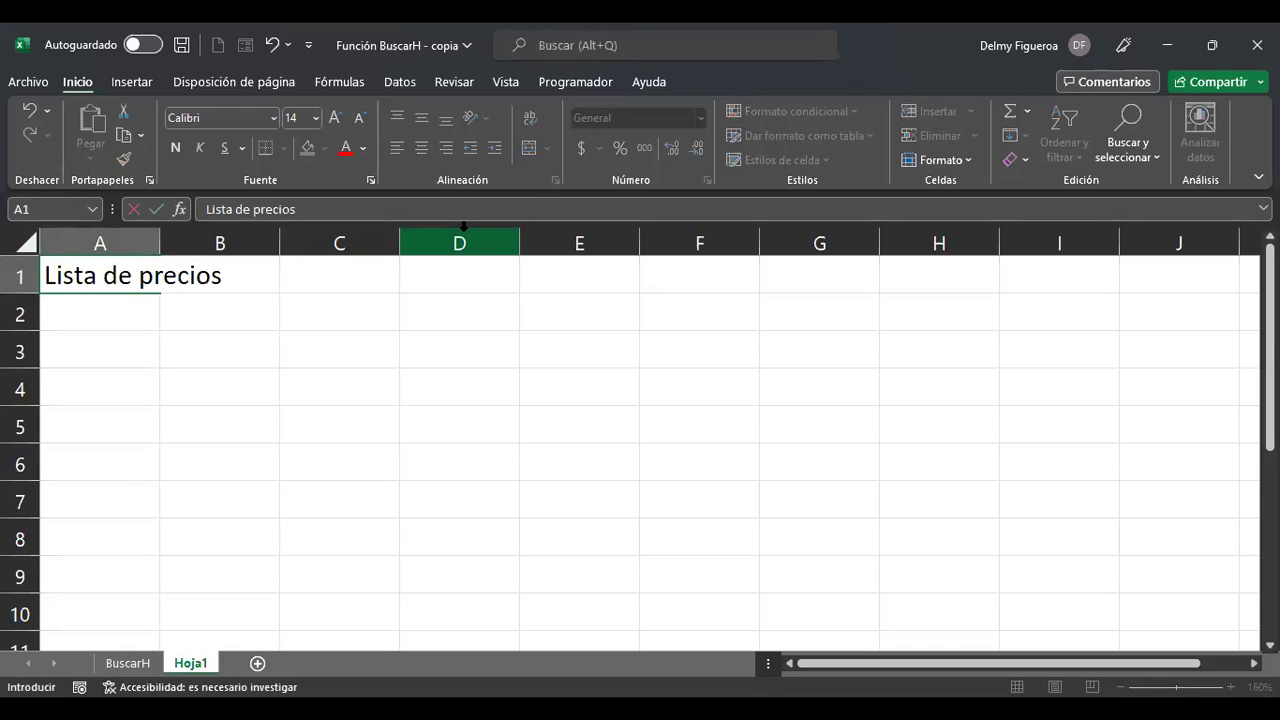
key("Return")
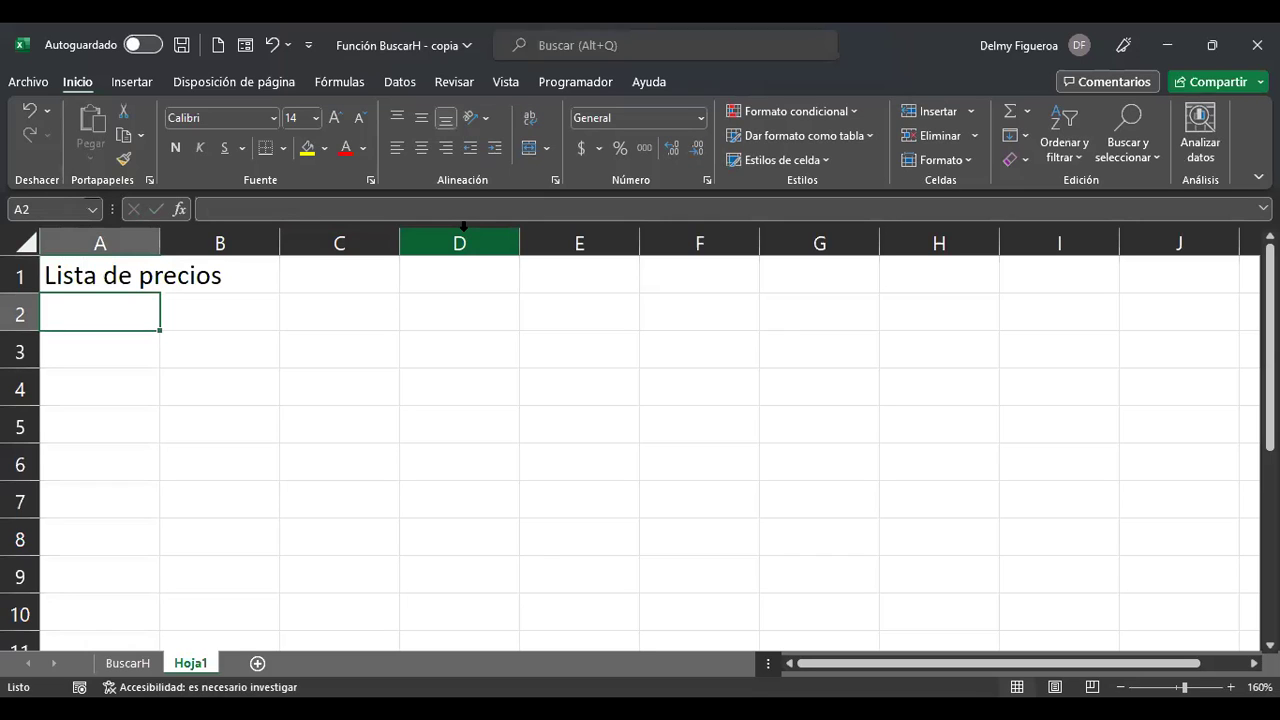
type("Nú")
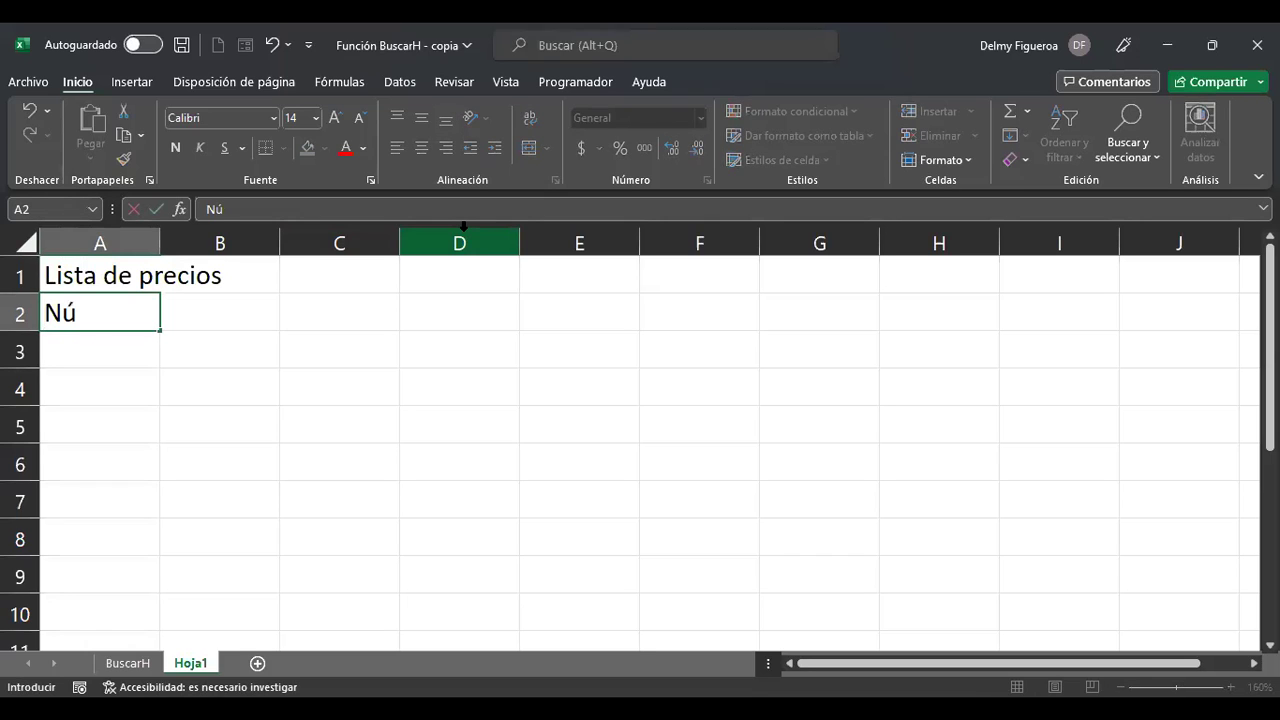
type("m. artículo")
key("Return")
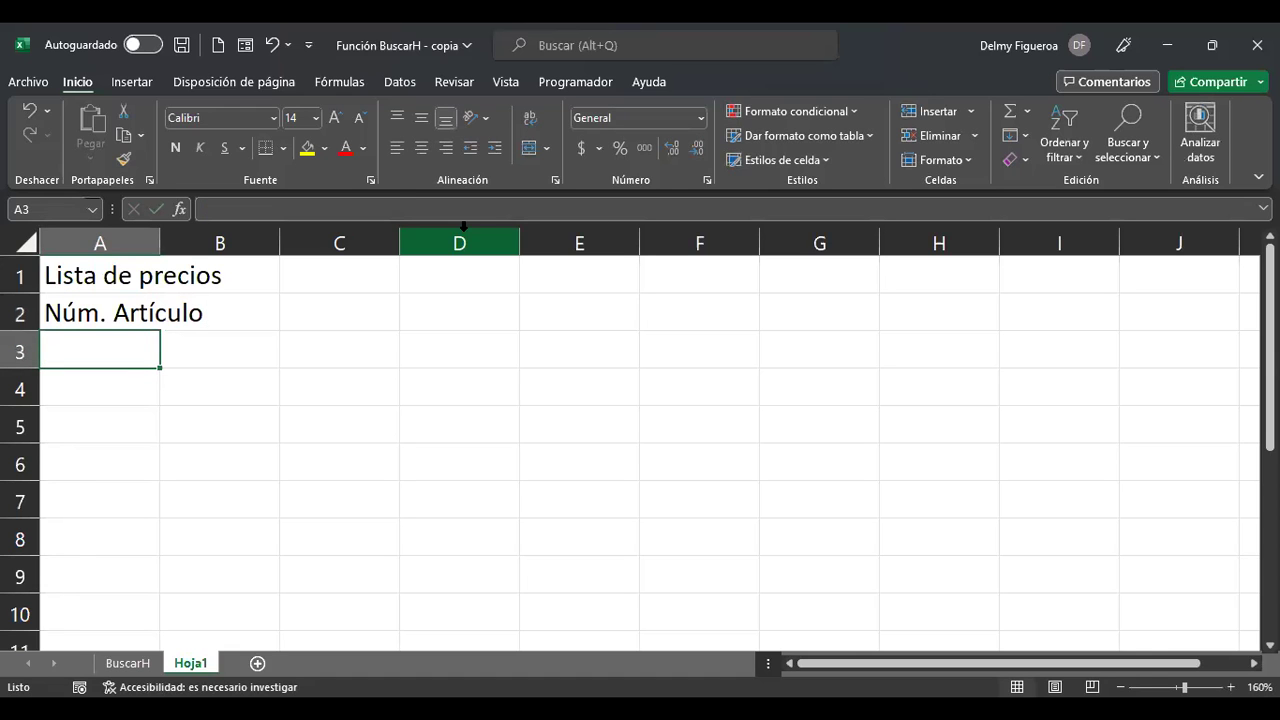
double_click(160, 243)
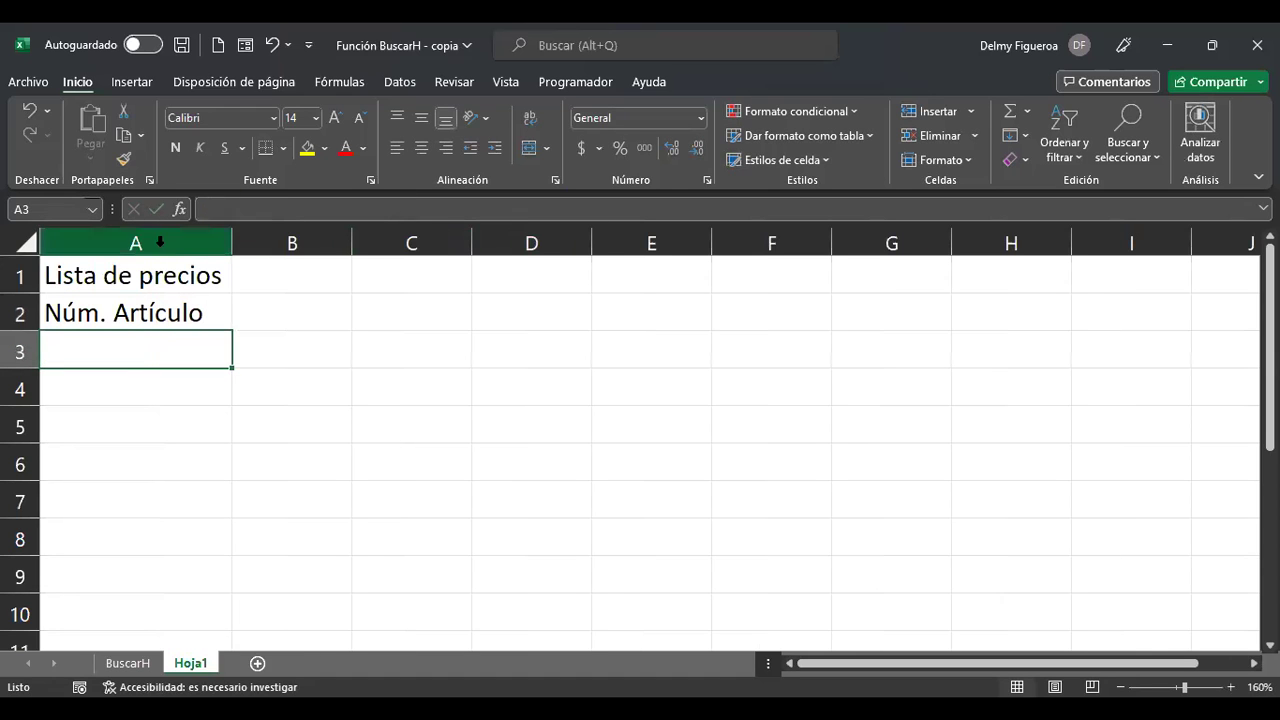
left_click(273, 311)
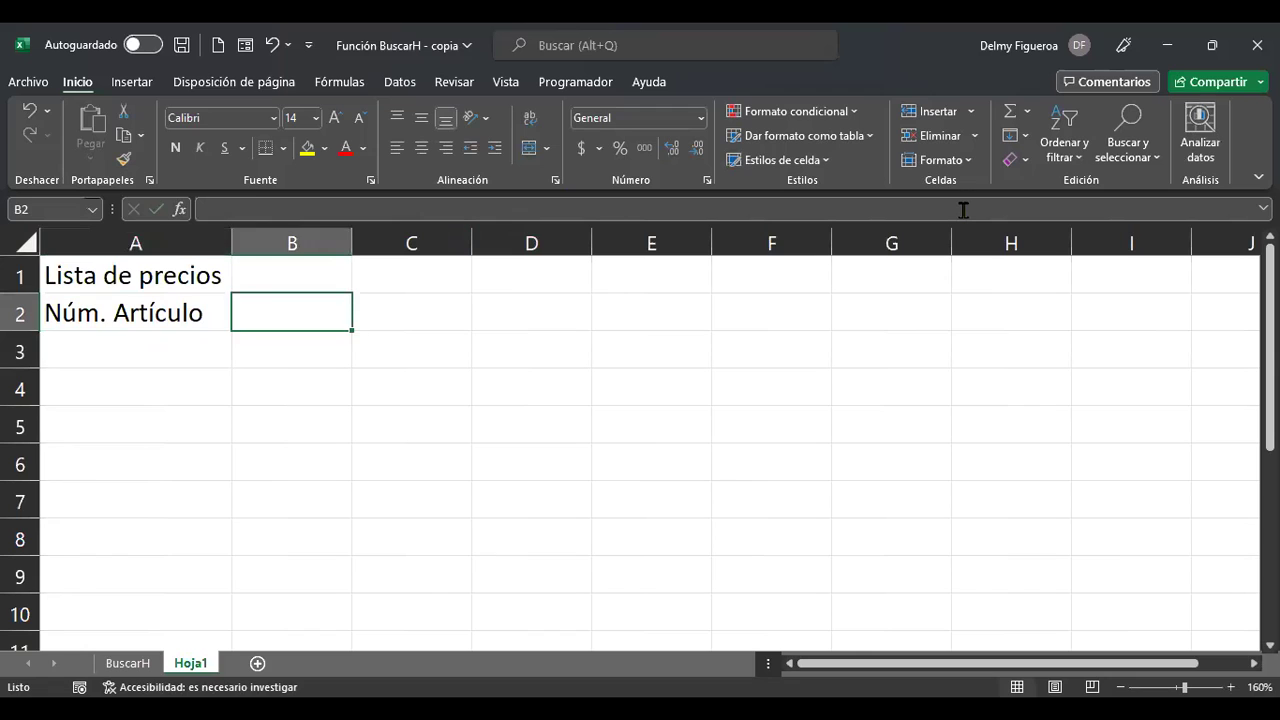
key("Left")
key("Down")
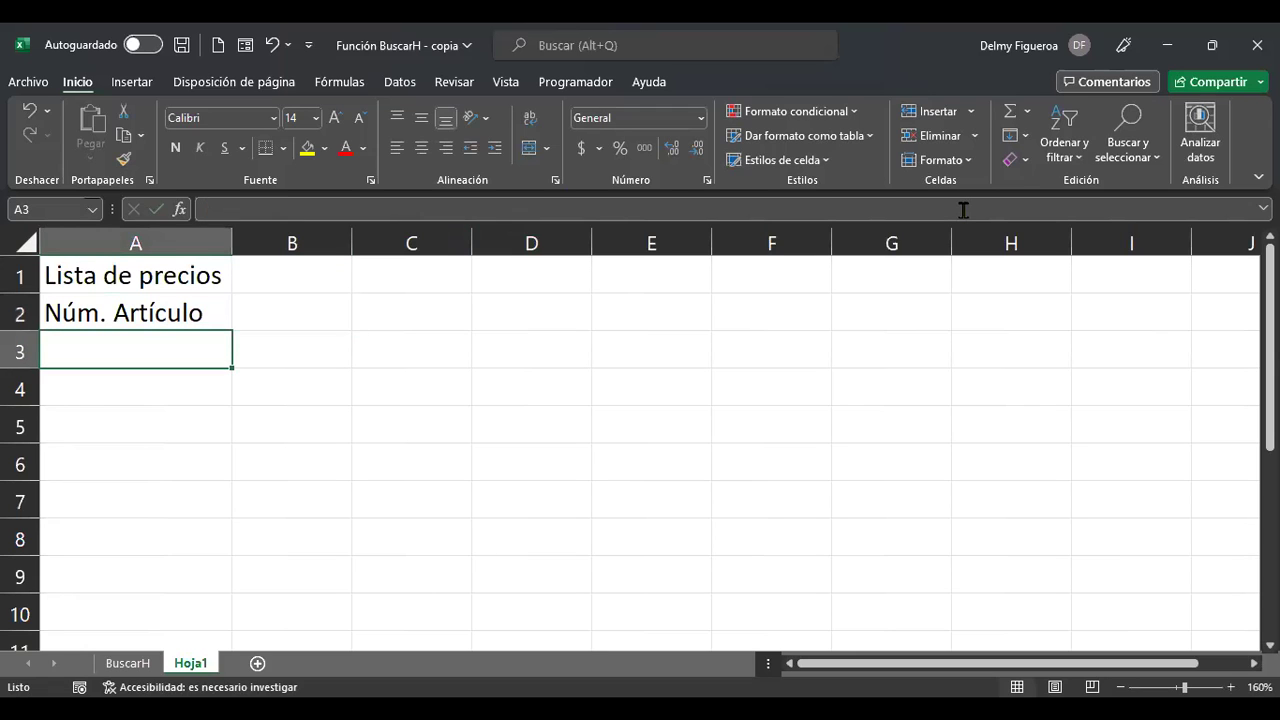
key("shift+Down")
key("shift+Down")
key("shift+Down")
key("shift+Down")
key("shift+Down")
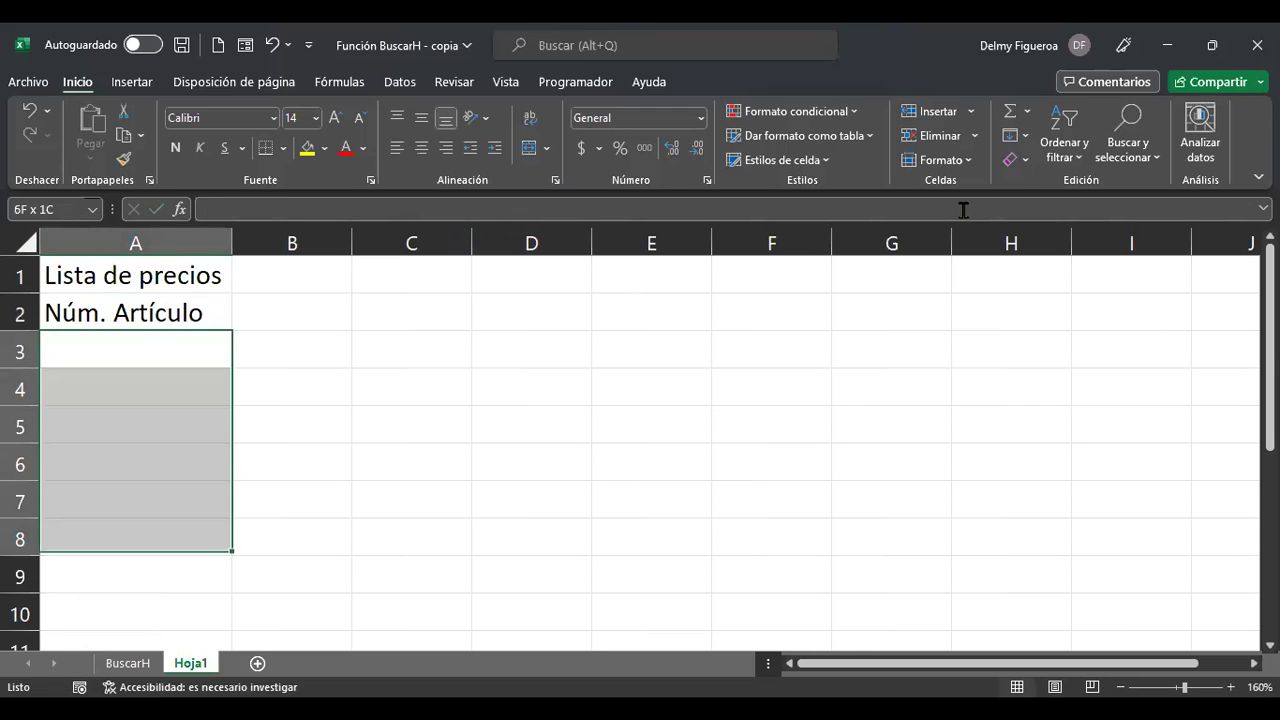
- Enter the article numbers 101, 102, 103 and 104 across cells B2 to E2
key("ctrl+Home")
key("Down")
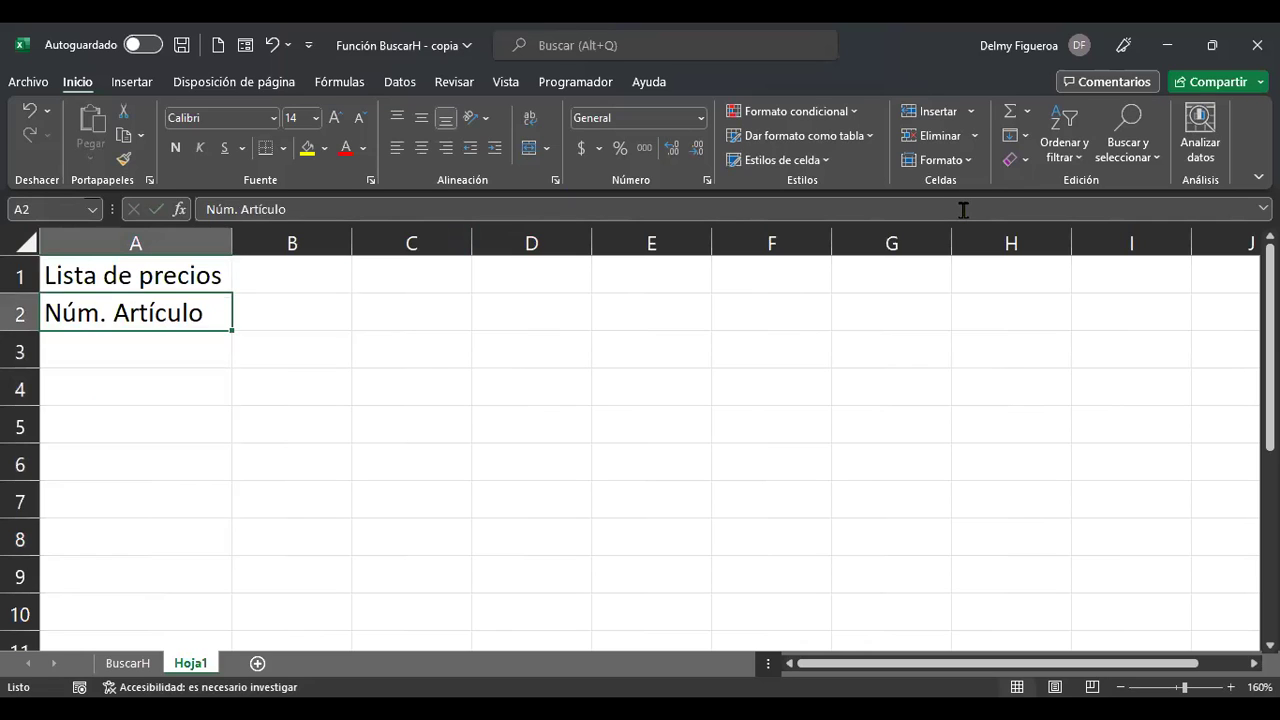
key("Right")
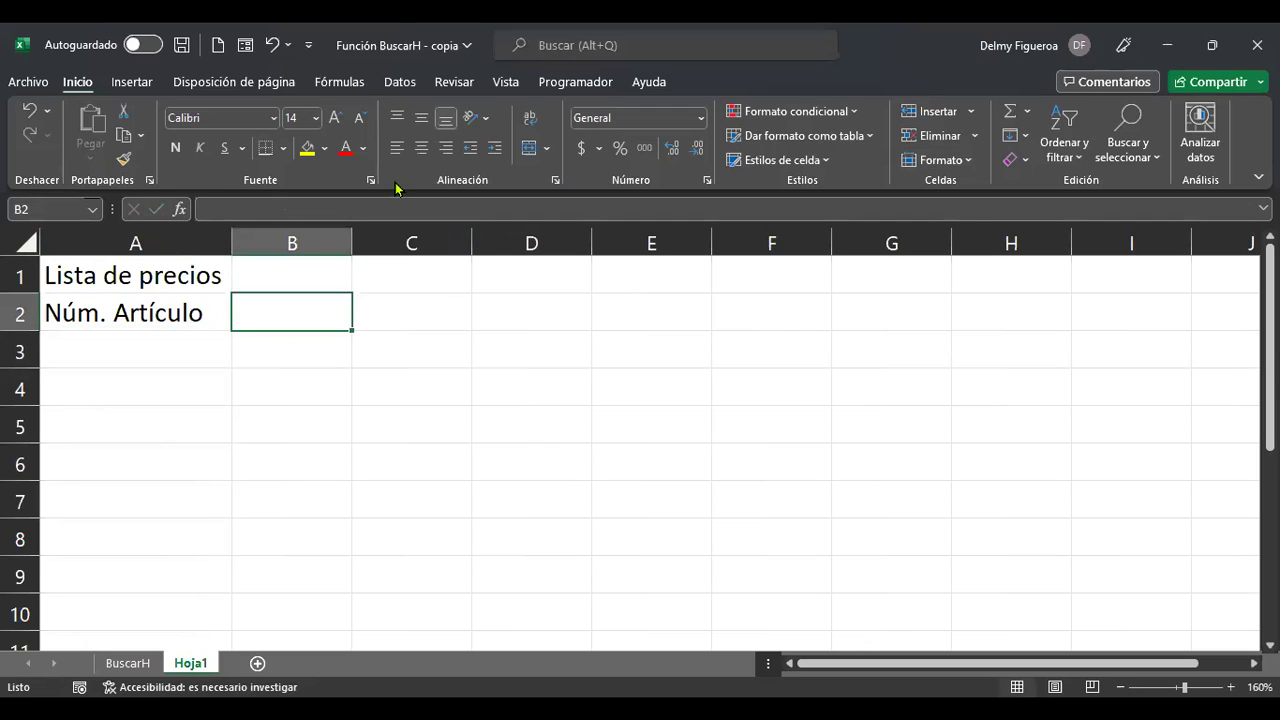
key("Left")
key("Right")
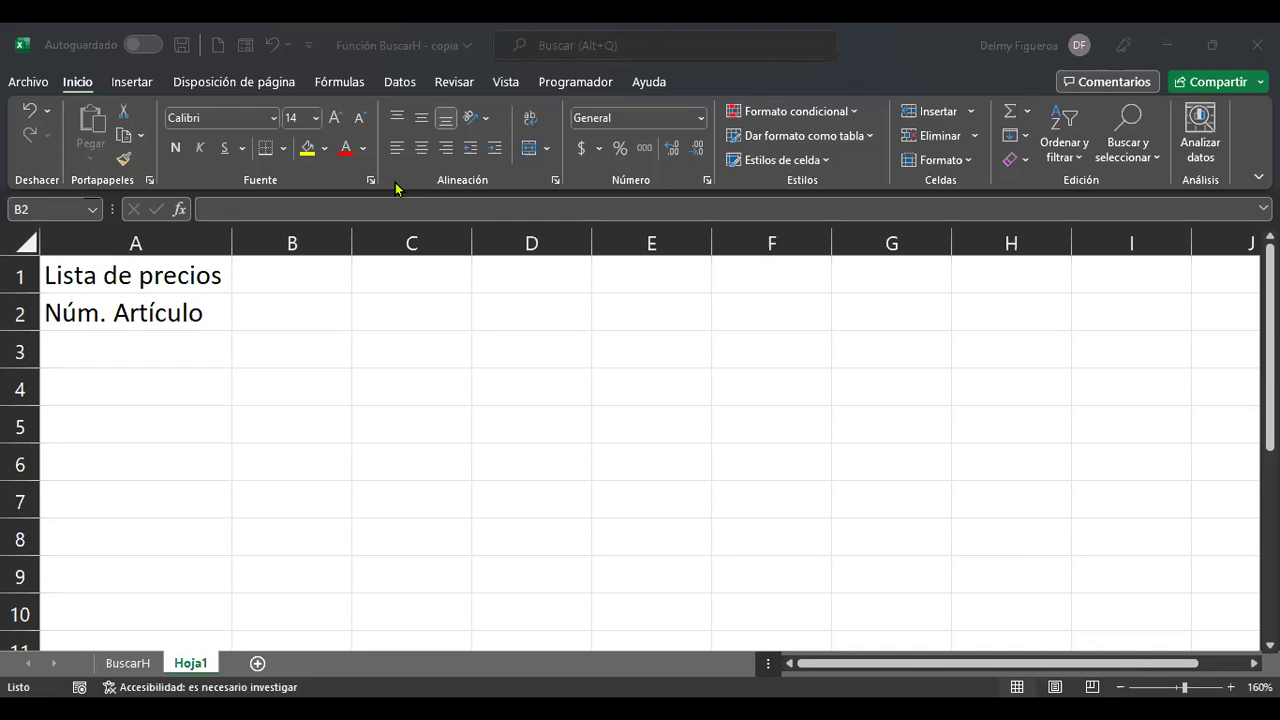
type("101")
key("Tab")
type("102")
key("Tab")
type("103")
key("Tab")
type("104")
key("Tab")
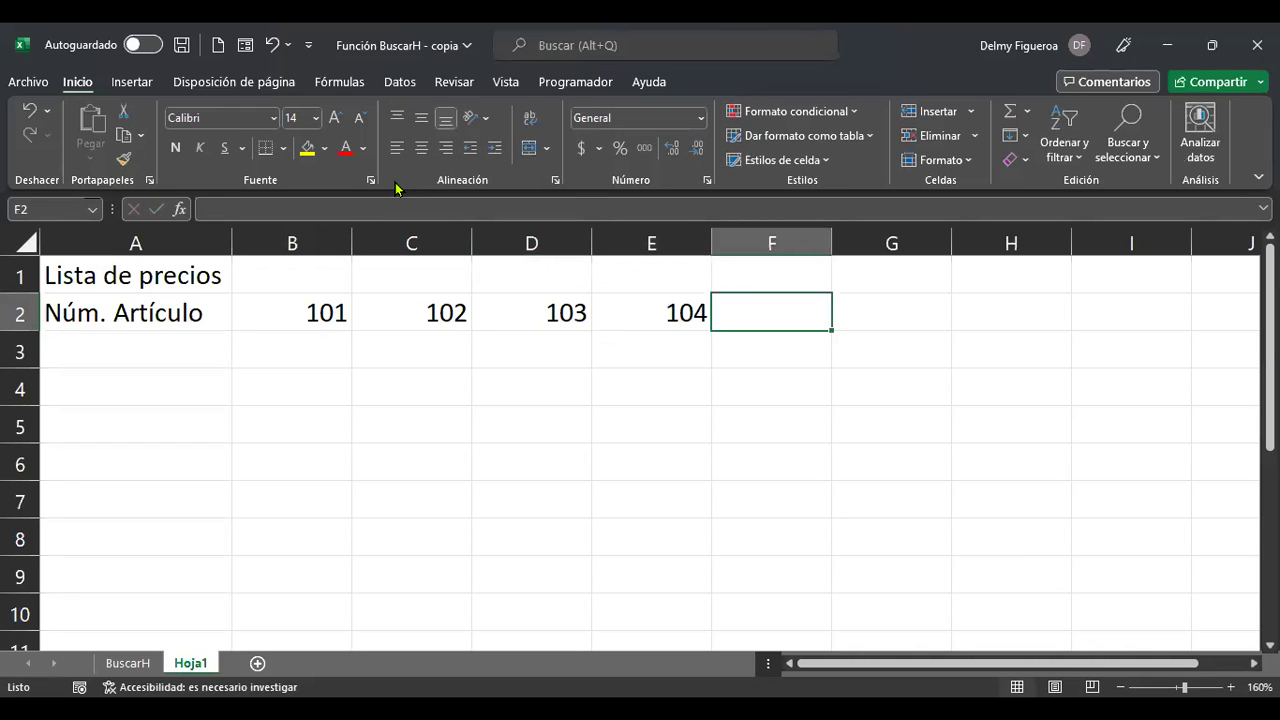
- Enter the row label "Precio" in A3, below "Núm. Artículo"
key("Down")
key("Left")
key("Left")
key("Left")
key("Left")
key("Left")
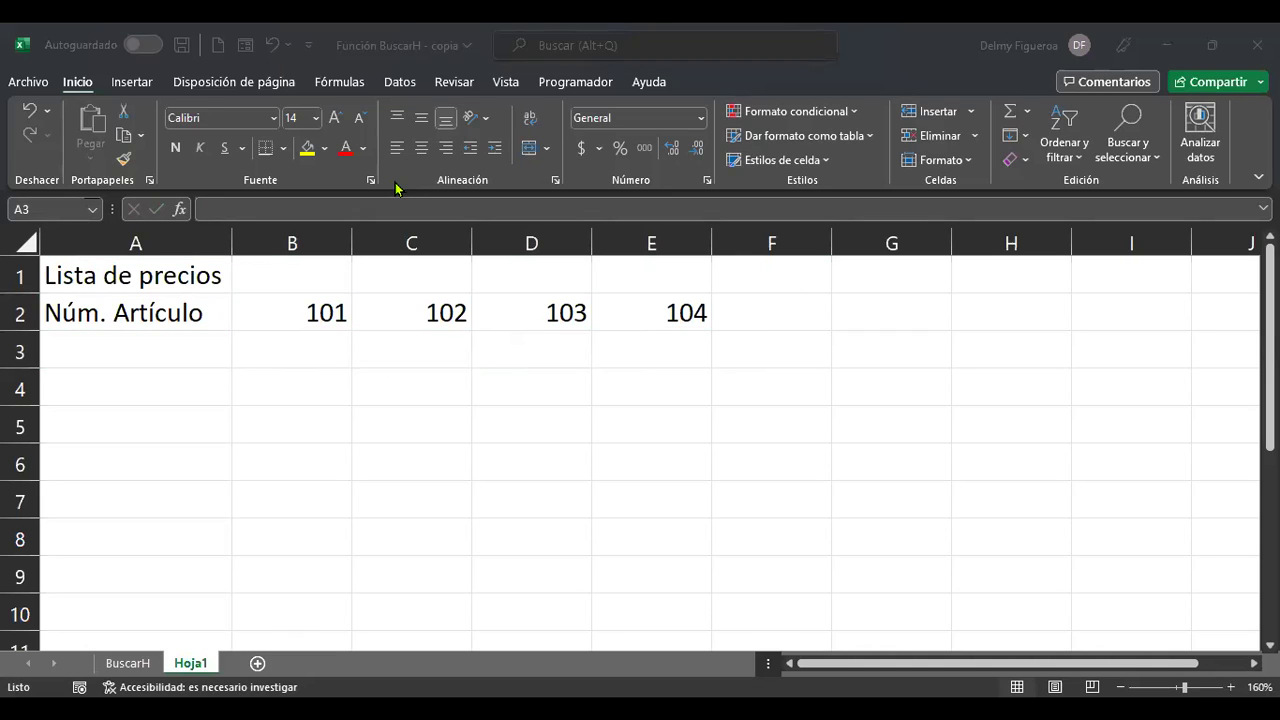
left_click(395, 188)
type("Precio")
key("Return")
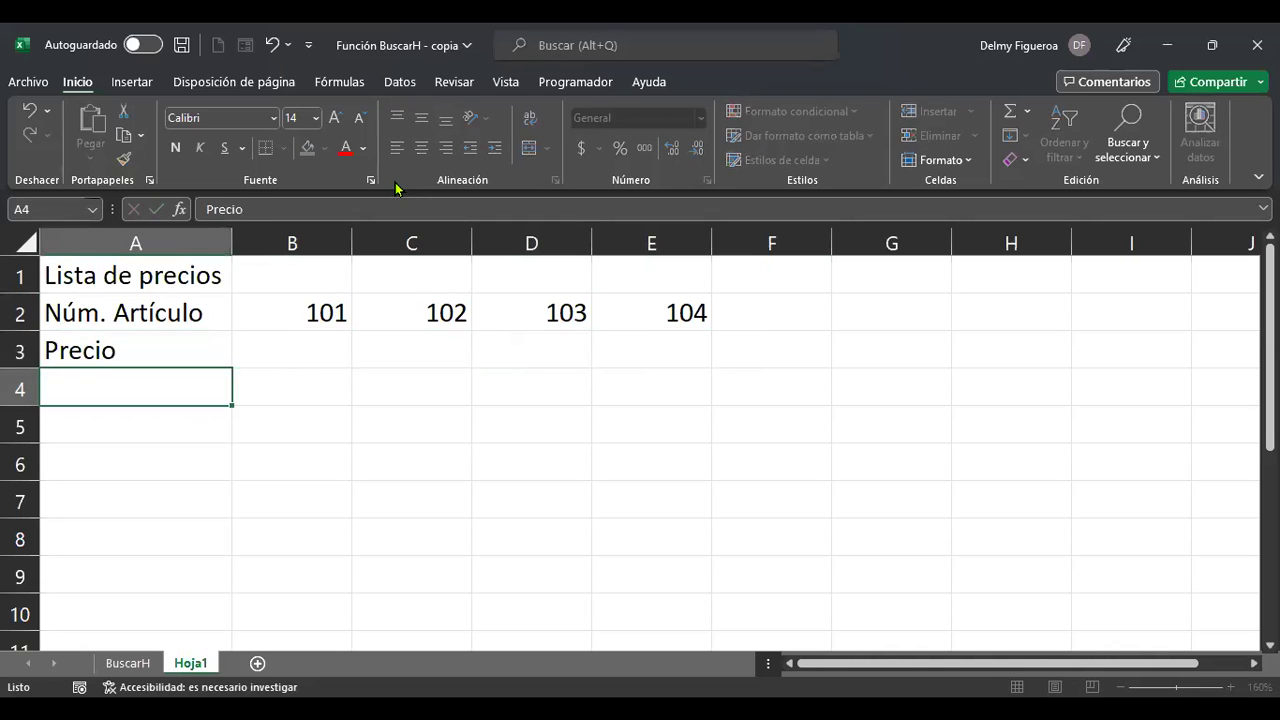
- Enter the prices 2.7, 2.8, 1.5 and 1.3 across cells B3 to E3
key("Up")
key("Right")
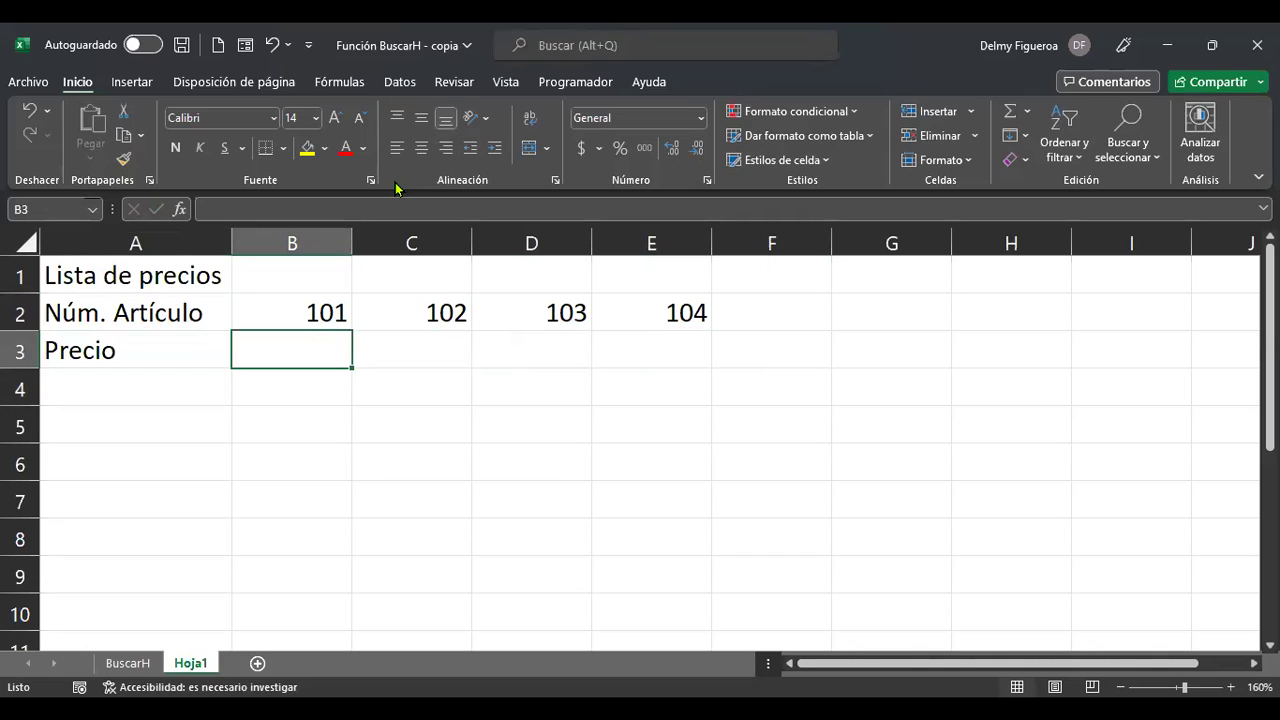
type("2.7")
key("Tab")
type("2.8")
key("Tab")
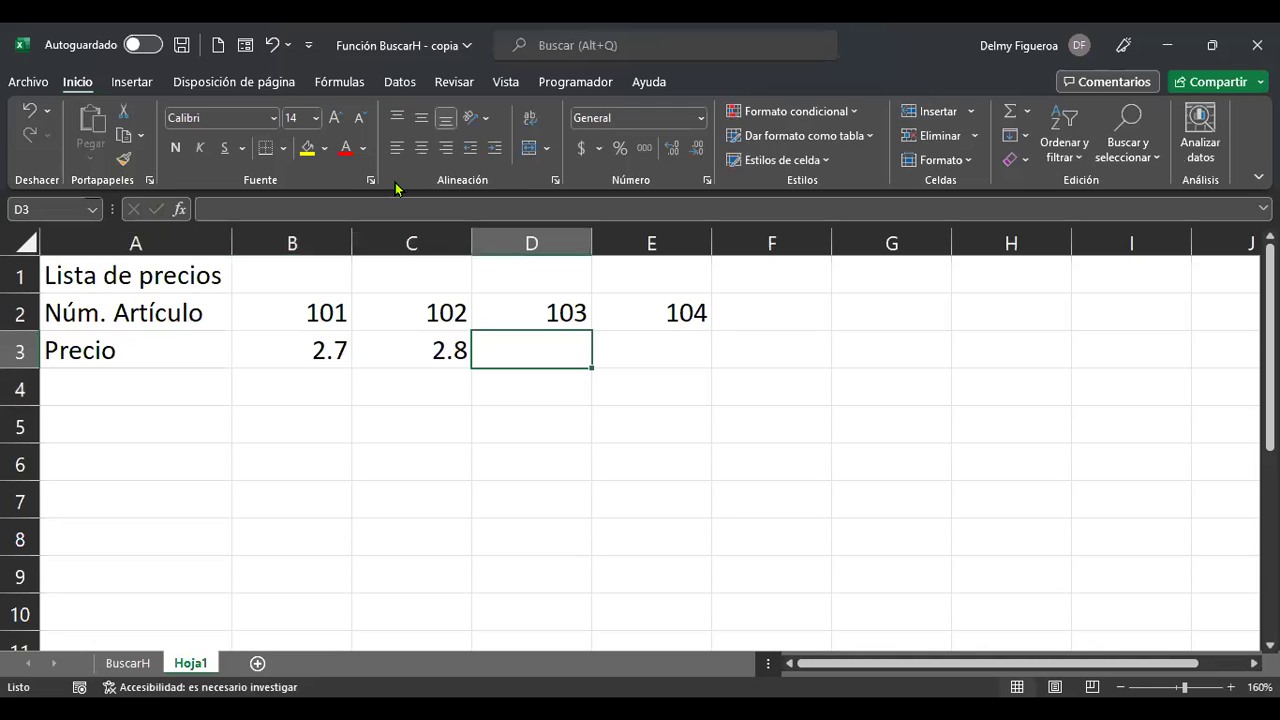
type("1.5")
key("Tab")
type("1.3")
key("Tab")
- Apply the dollar accounting number format to the prices in B3:E3
key("Left")
key("Left")
key("Left")
key("Left")
key("shift+Right")
key("shift+Right")
key("shift+Right")
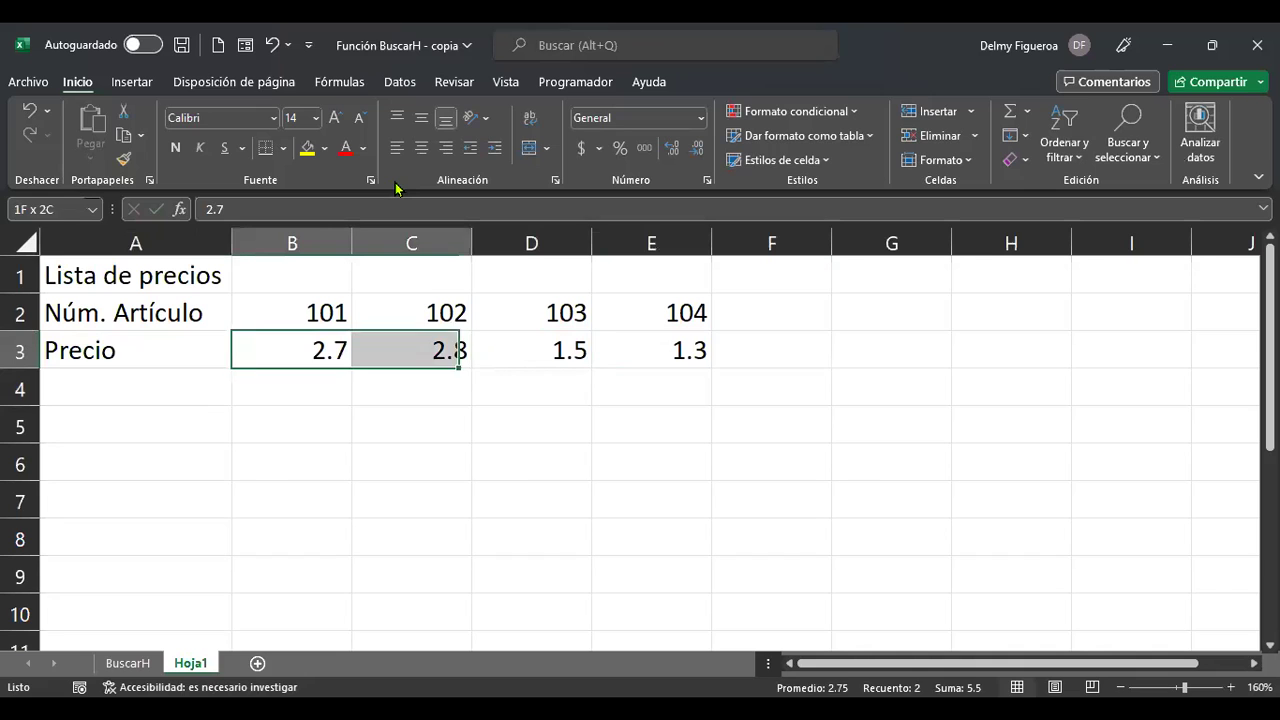
left_click(581, 147)
left_click(333, 375)
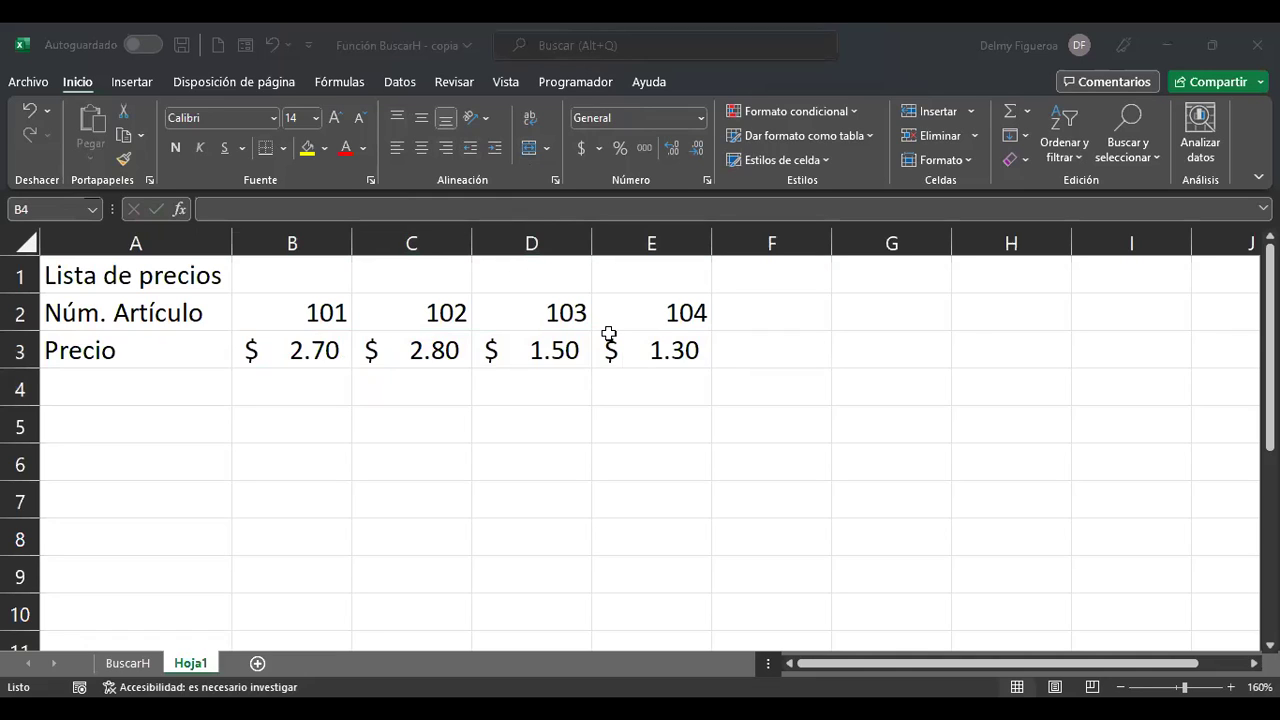
- Enter the label "Escriba núm. De artículo" in A6, below the price list
key("Left")
key("Down")
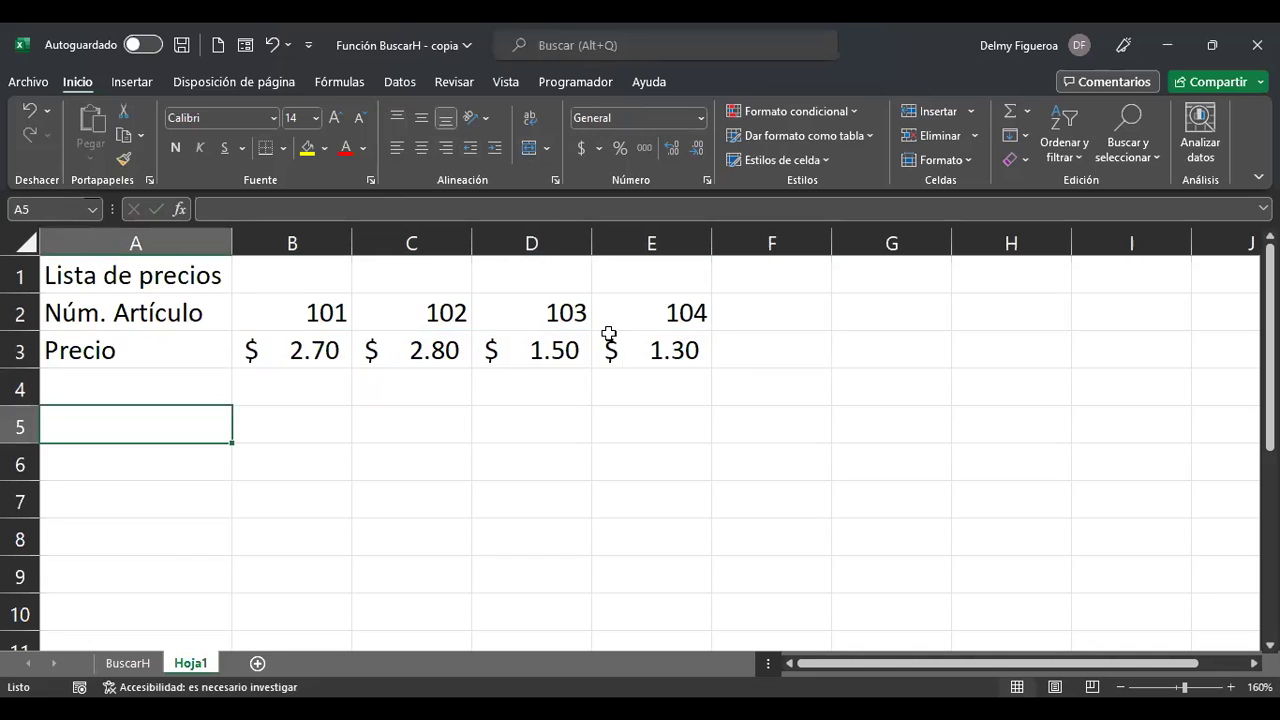
key("Down")
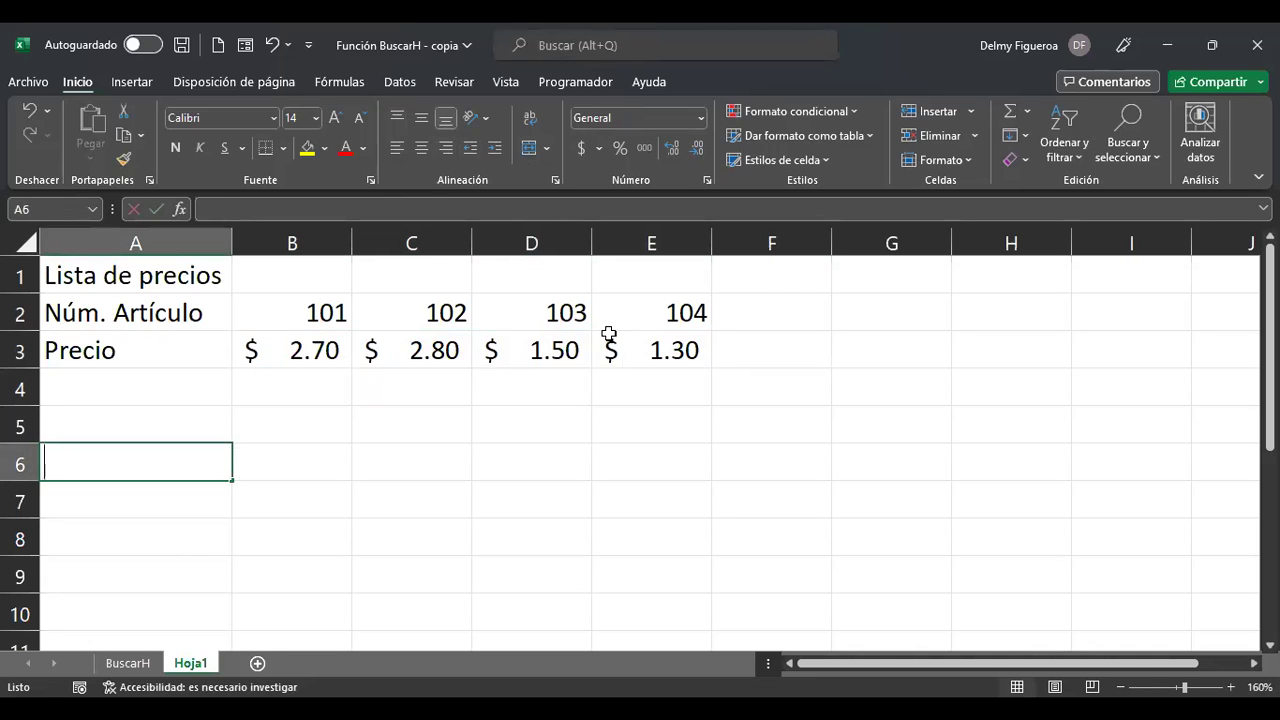
type("Escrib")
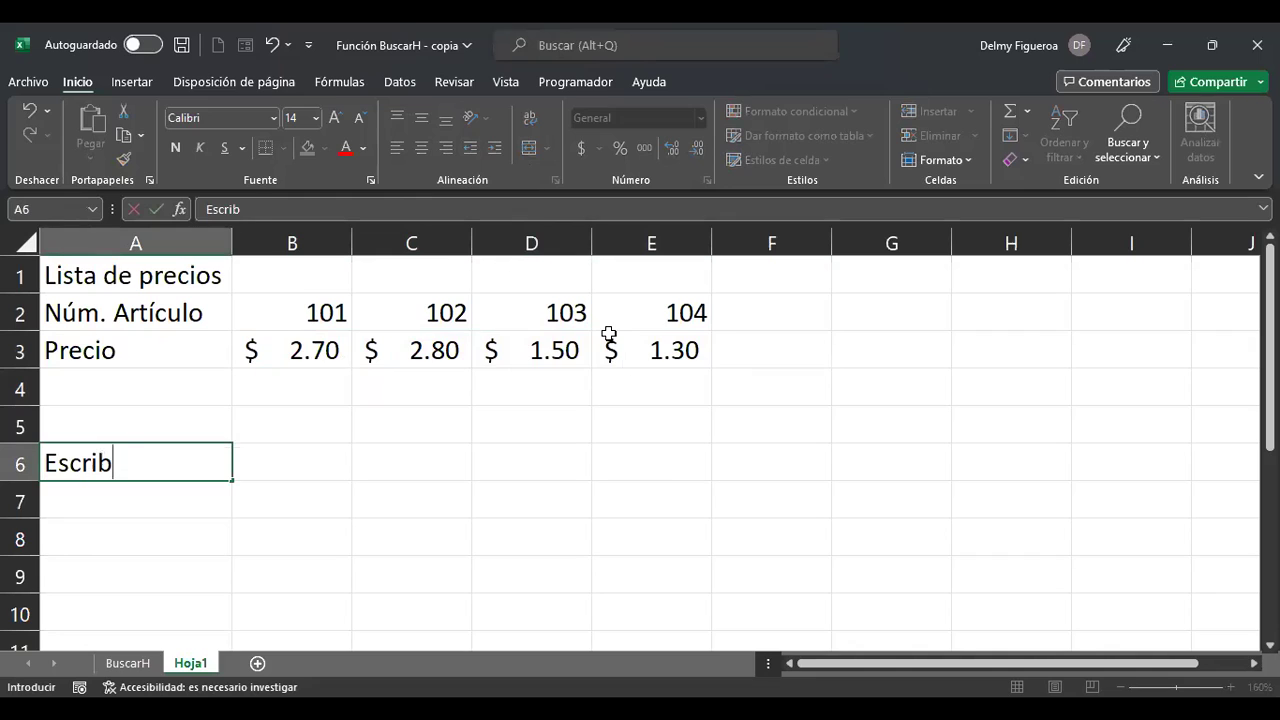
type("a núm. De arc")
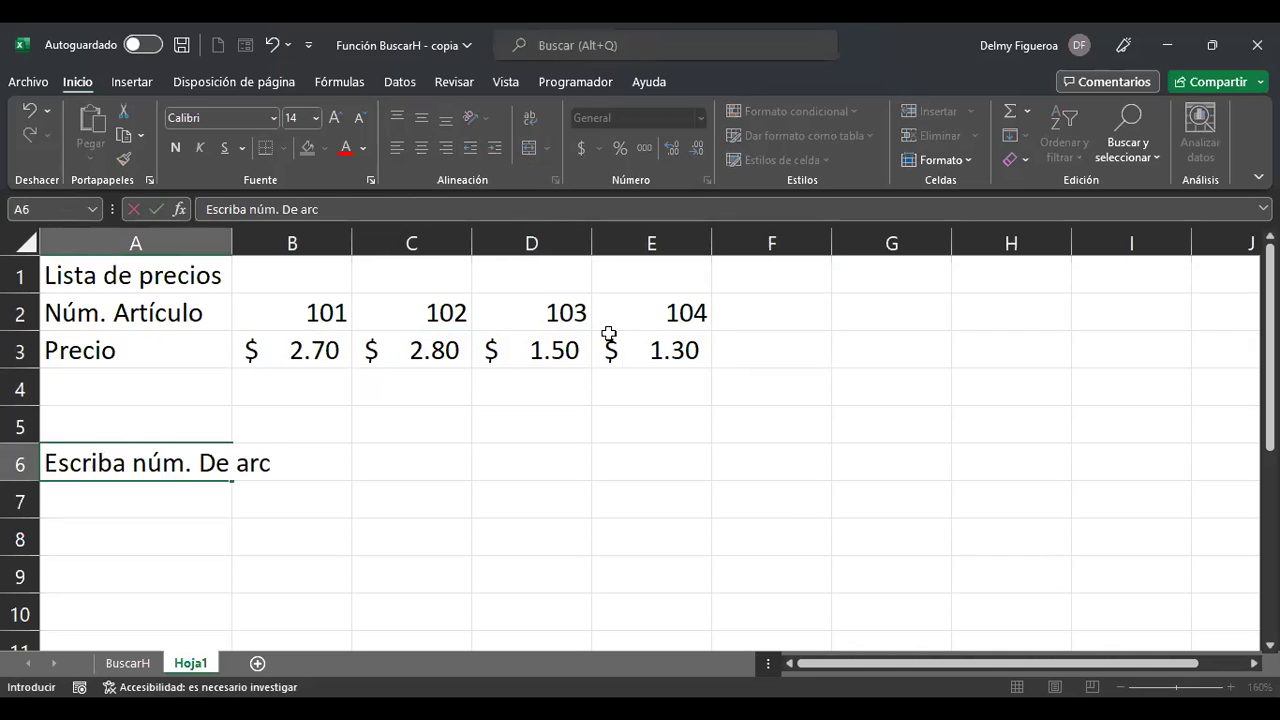
key("BackSpace")
type("tículo")
key("Return")
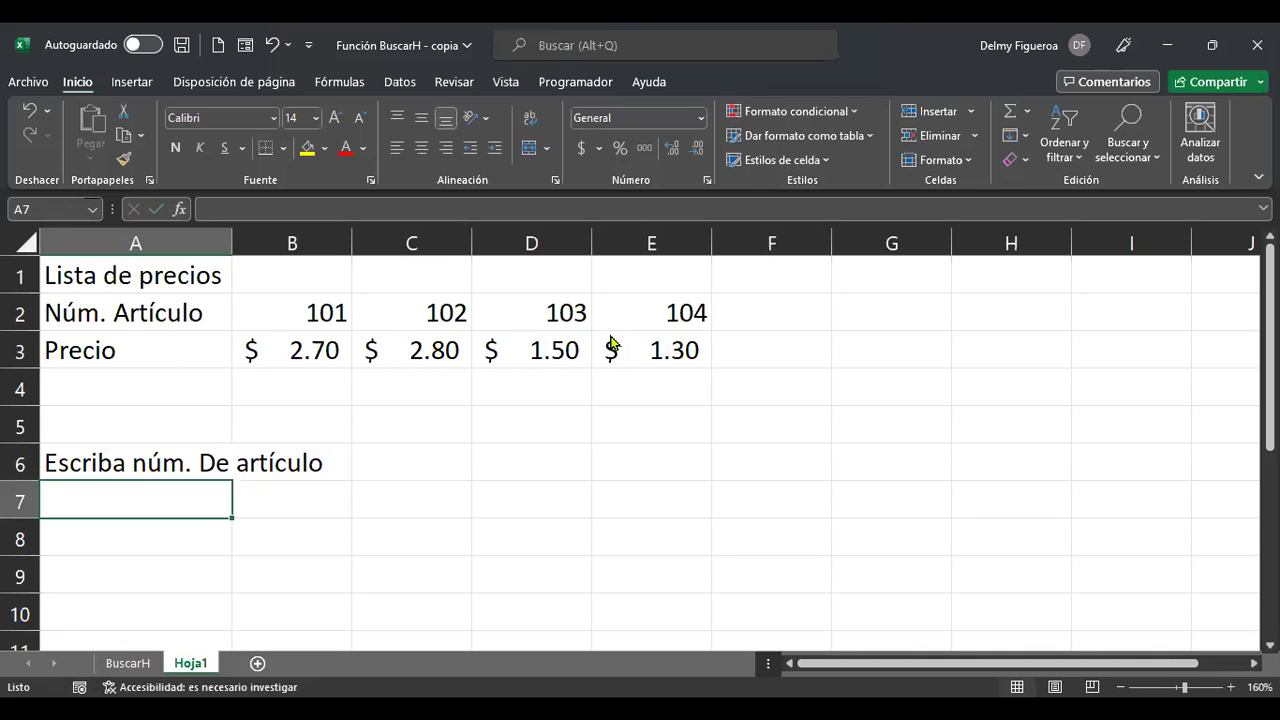
- Fit the width of column A to its longest label
key("ctrl+z")
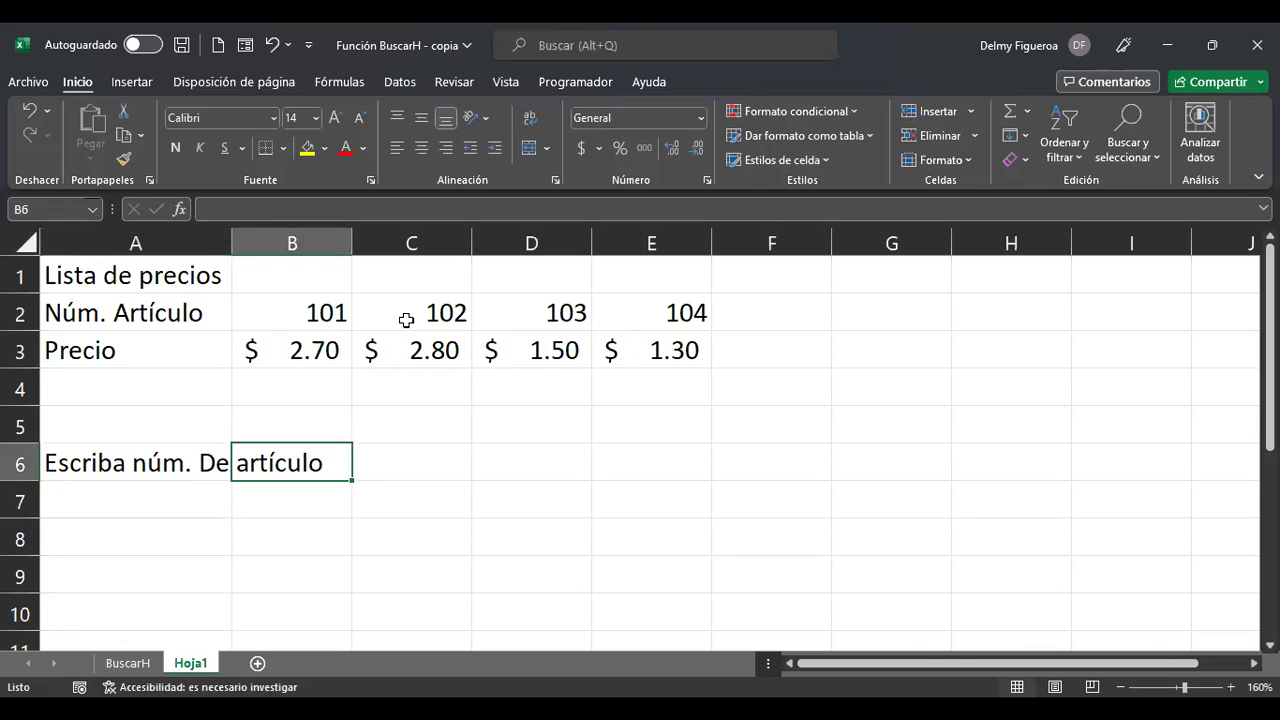
left_click_drag(234, 245, 234, 246)
double_click(234, 245)
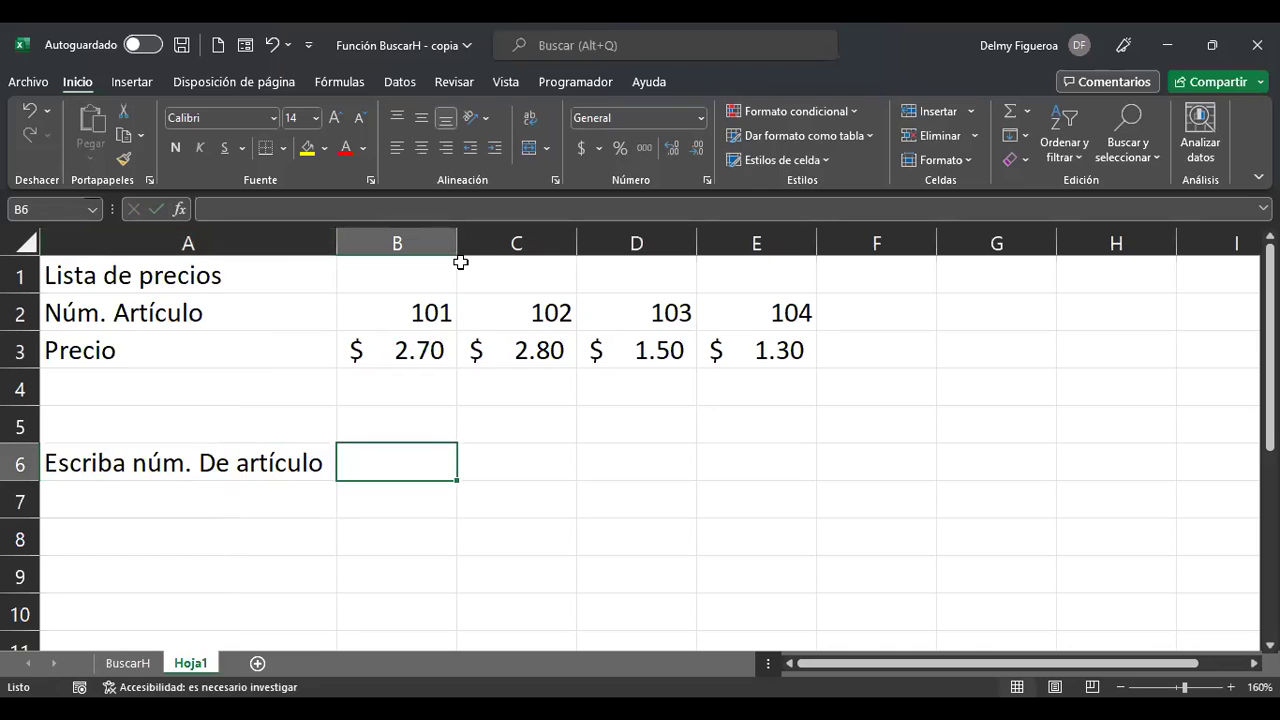
- Enter the heading "Precio" in B6 and the article number 101 in A7
type("Precio")
key("Return")
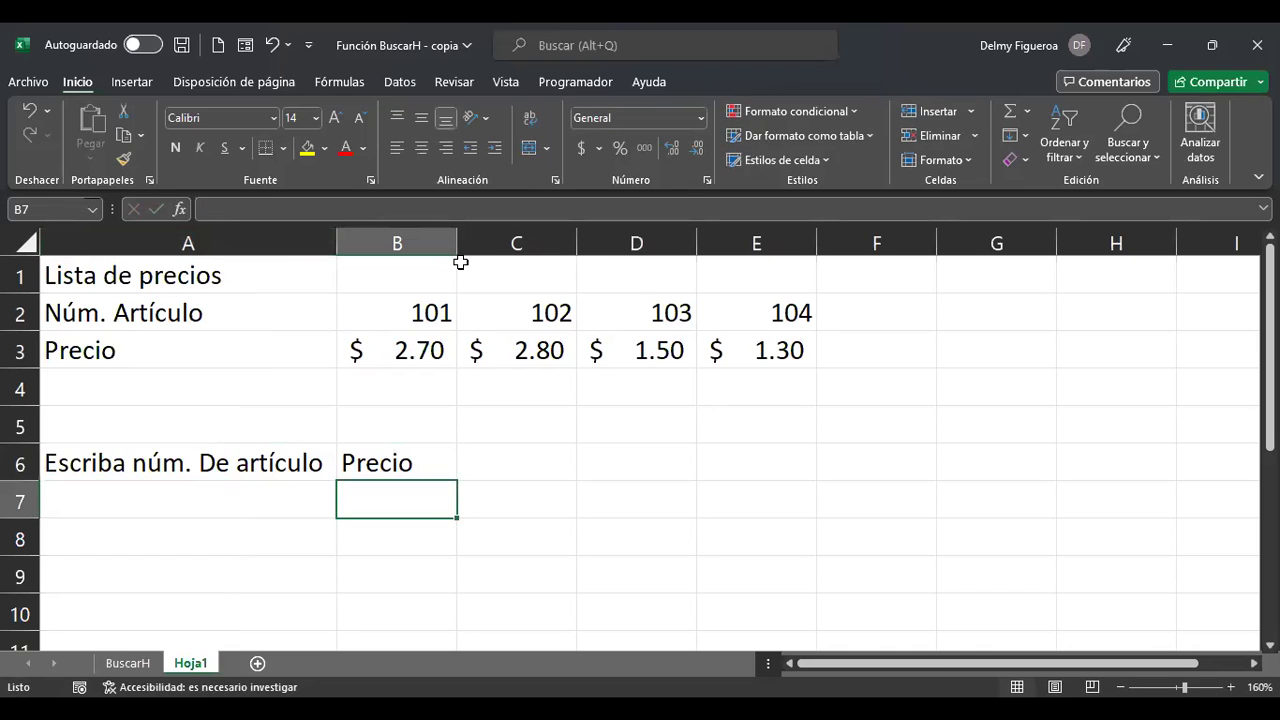
key("Left")
type("101")
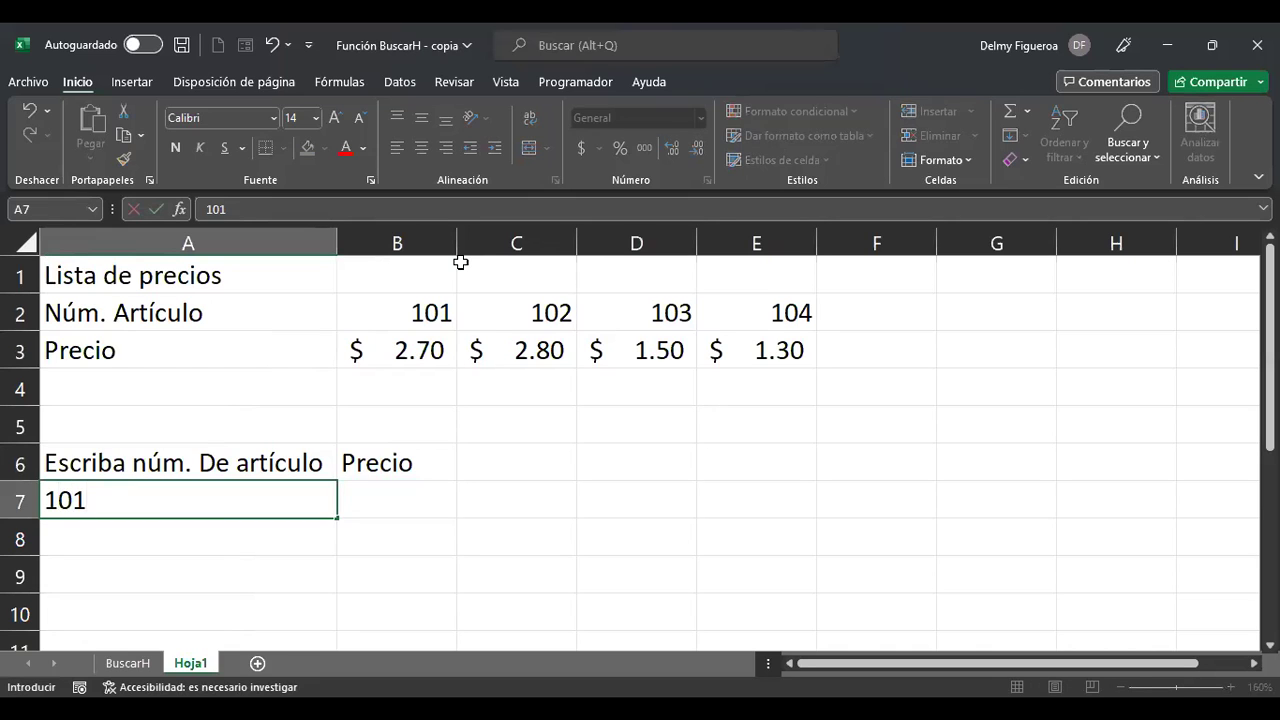
key("Right")
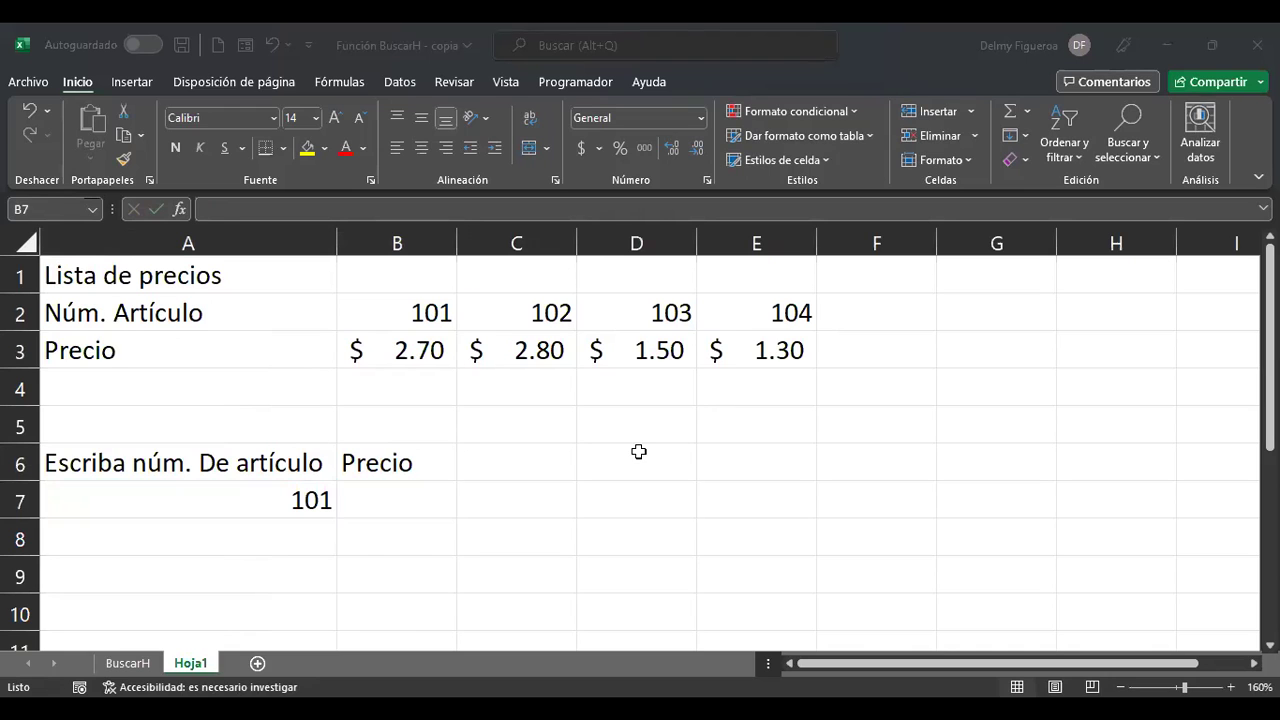
- Enter the formula +BUSCARH(A7;A2:E3;2) in B7 to look up the price of the article in A7
type("+bus")
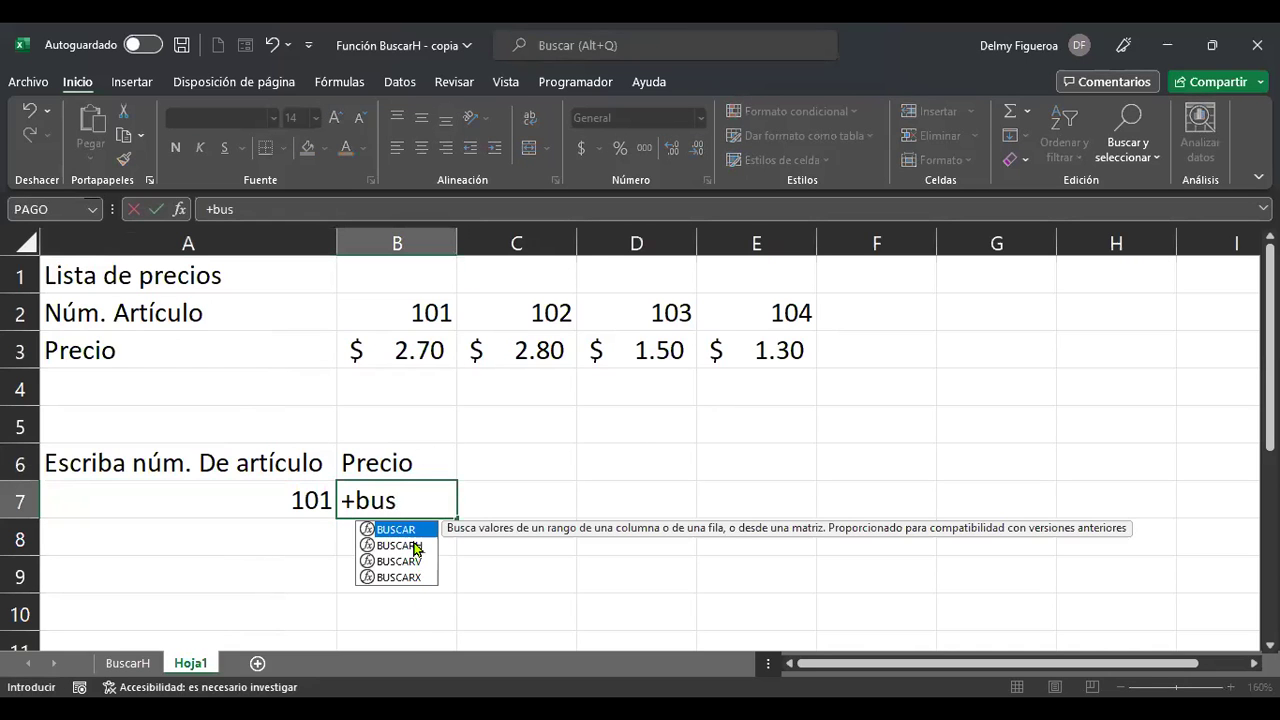
double_click(400, 545)
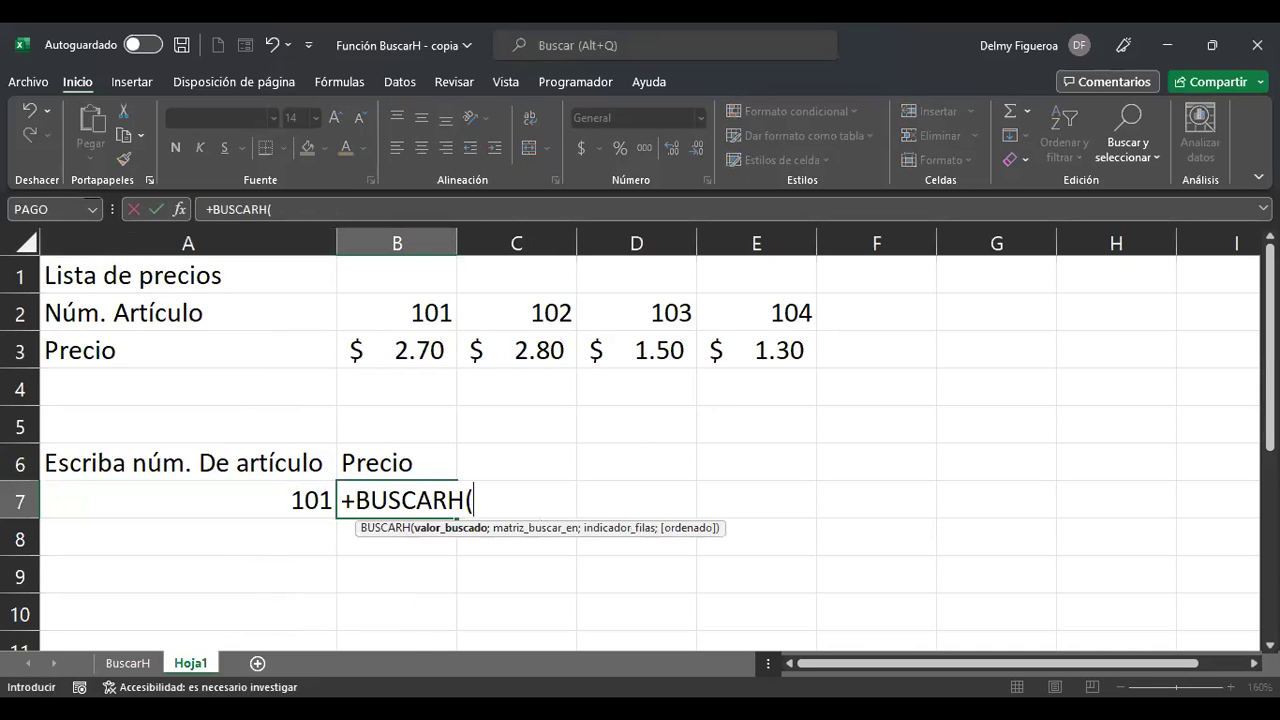
left_click(283, 498)
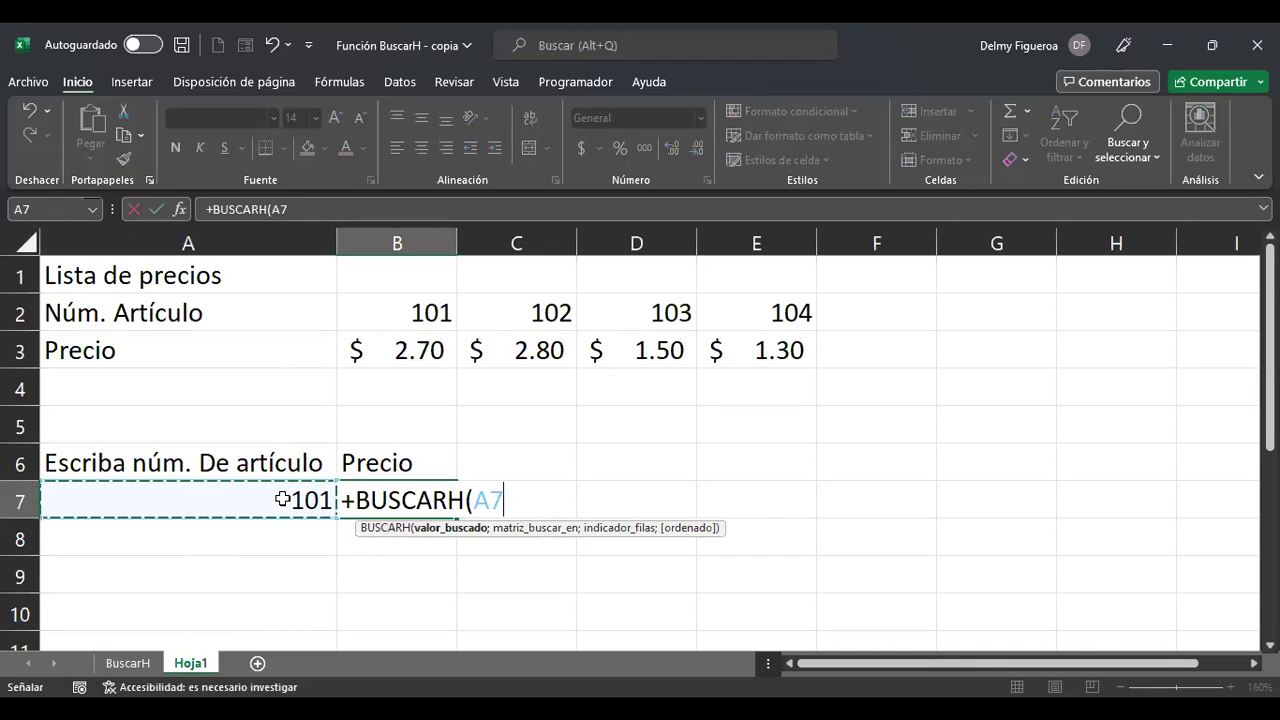
type(";")
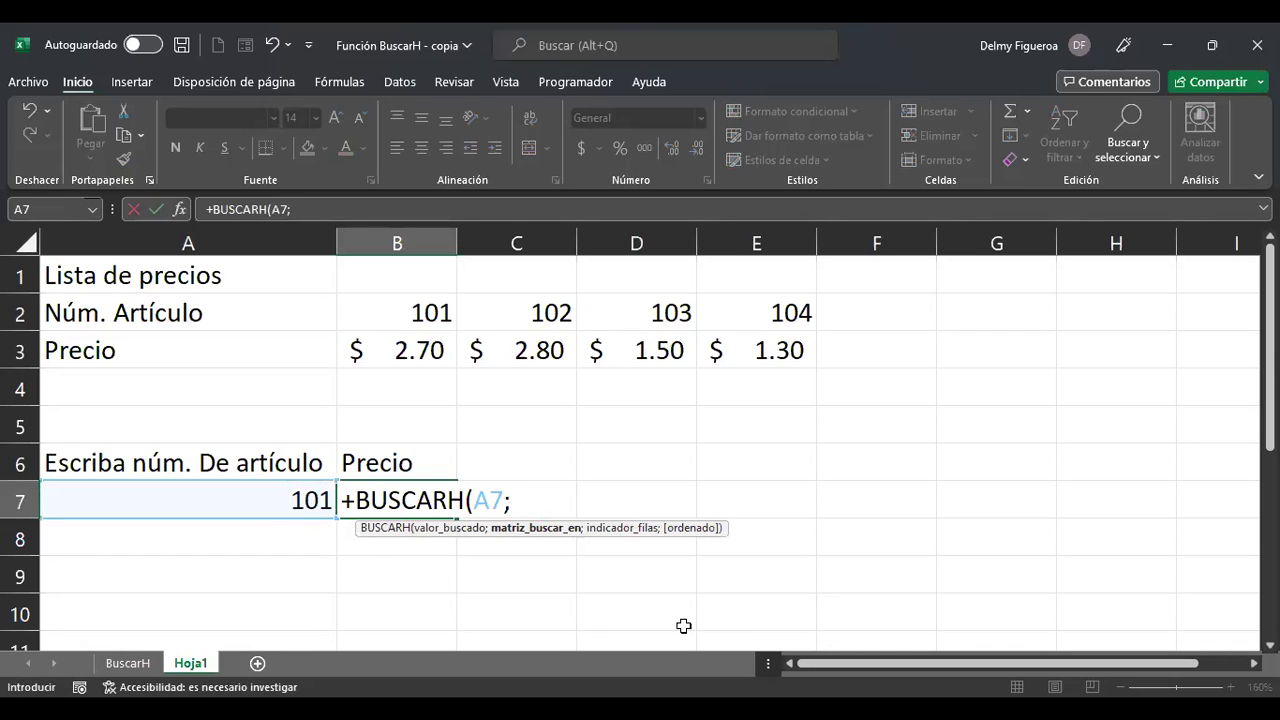
left_click(251, 307)
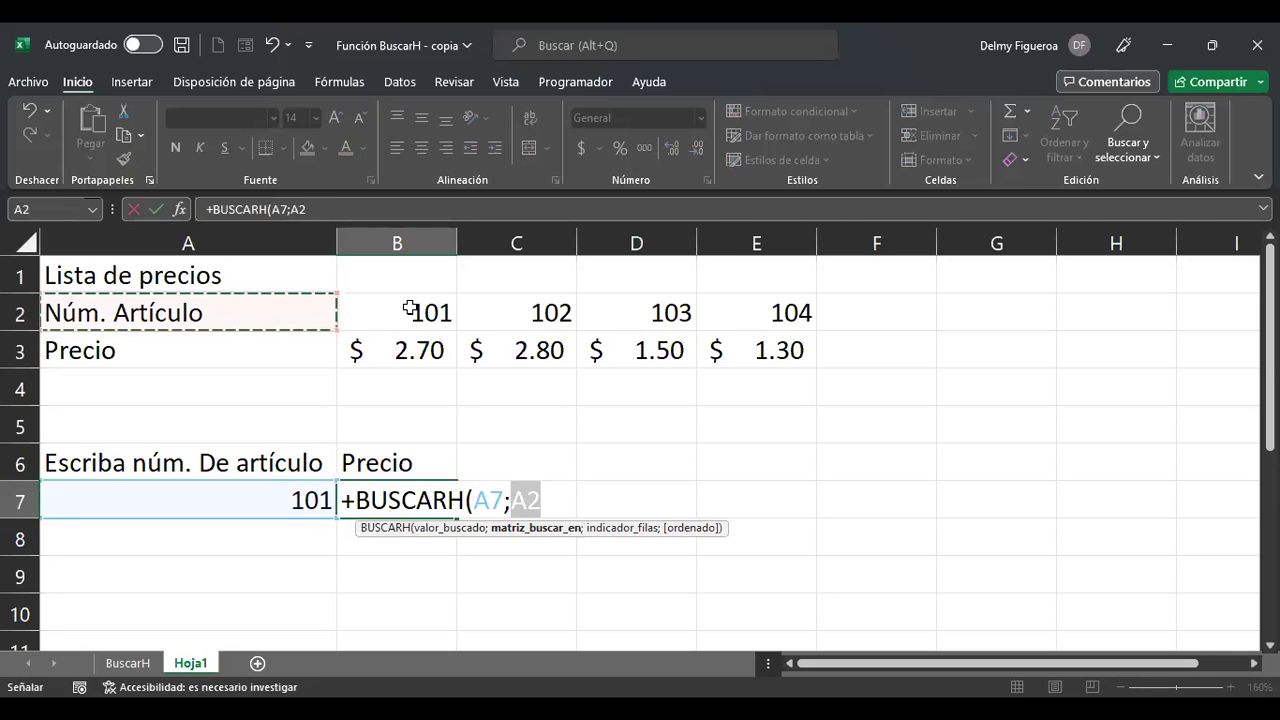
left_click(770, 352, "shift")
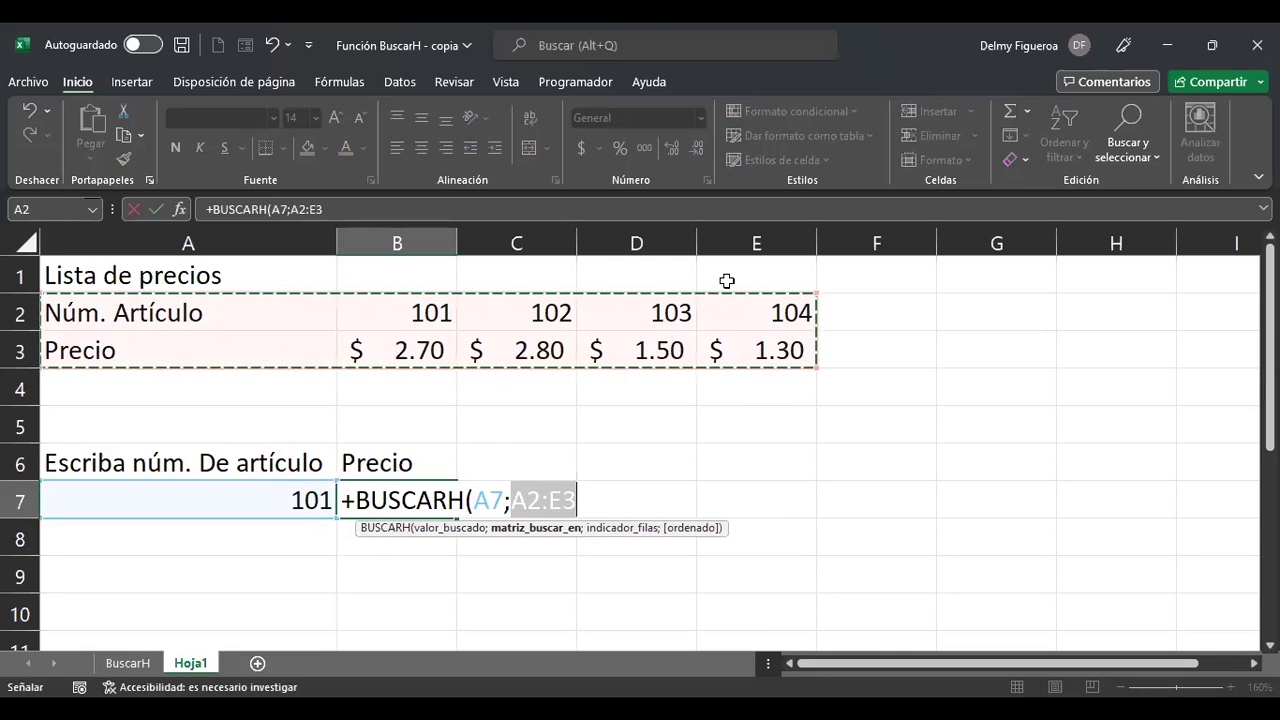
key("F8")
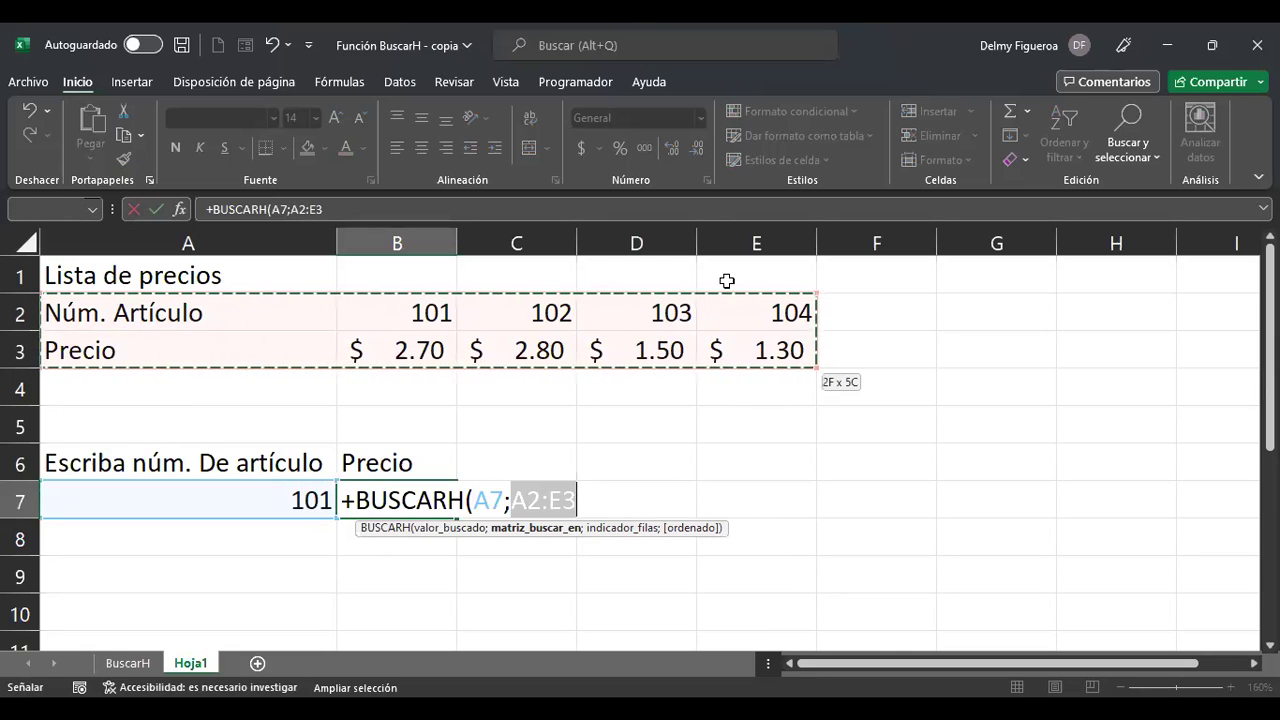
type(";")
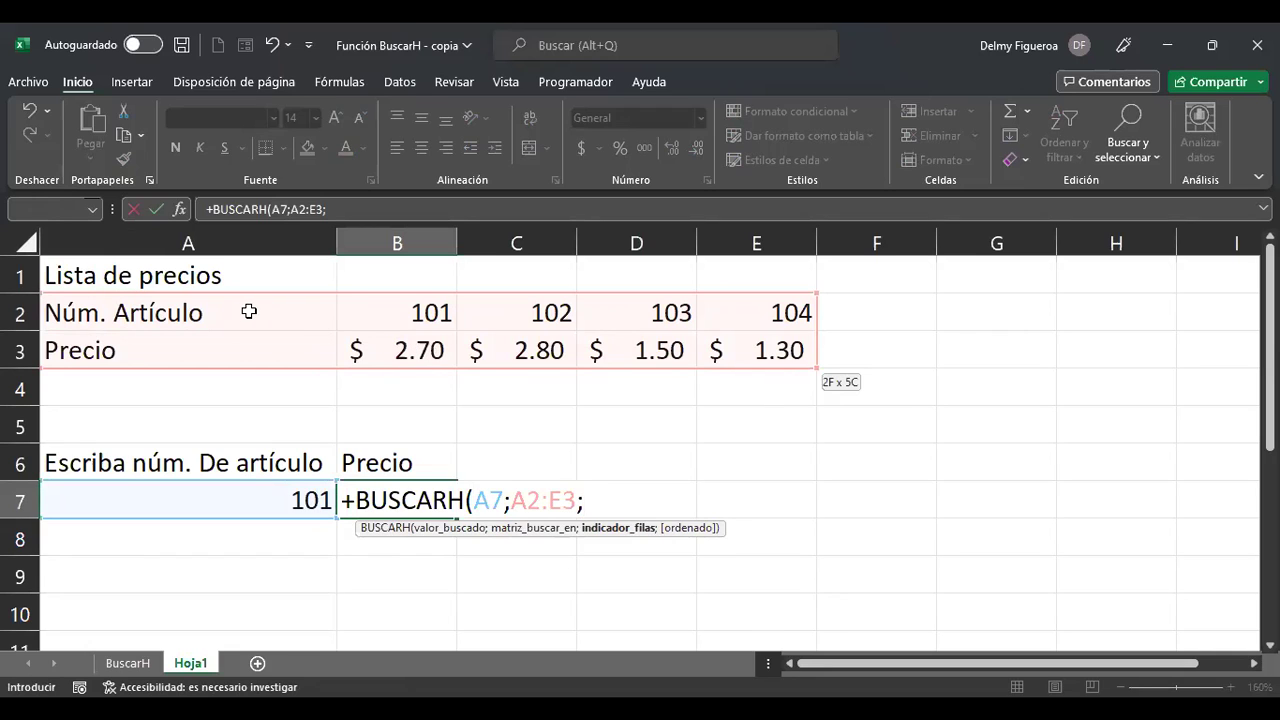
type("2")
key("Return")
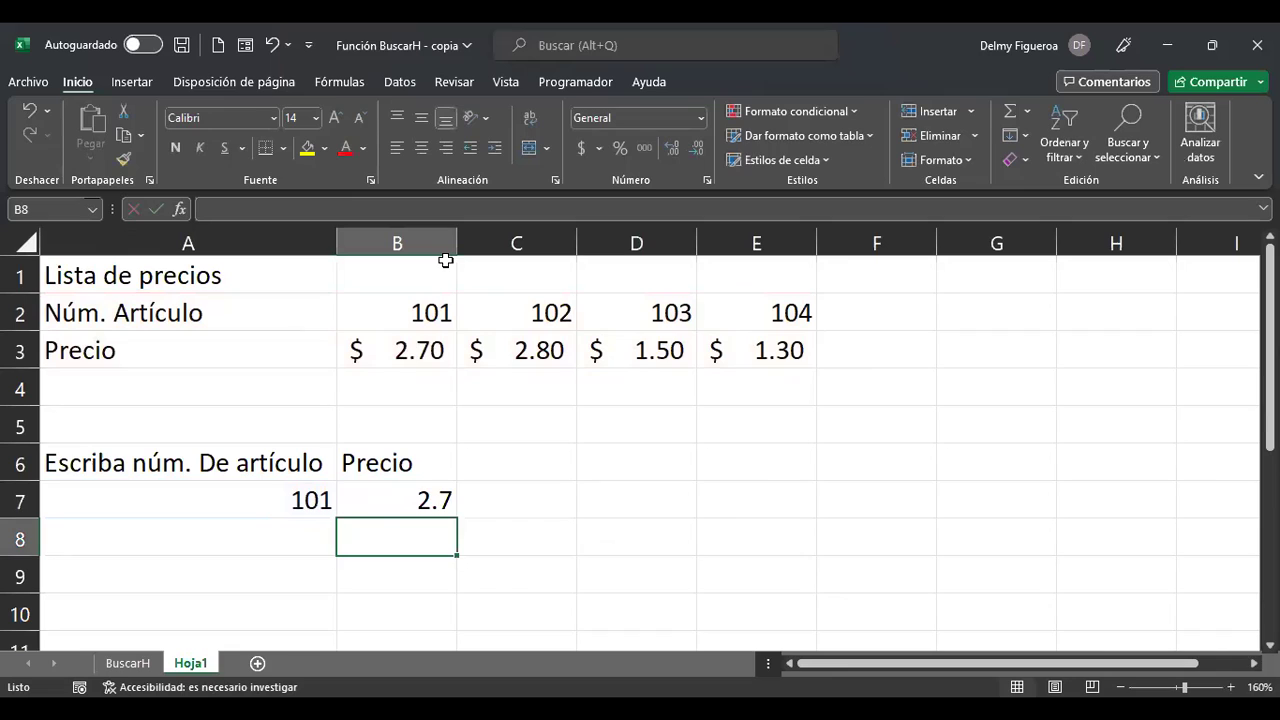
- Review the BUSCARH formula in B7 and its lookup value in A7 against the labels of the price list
key("Up")
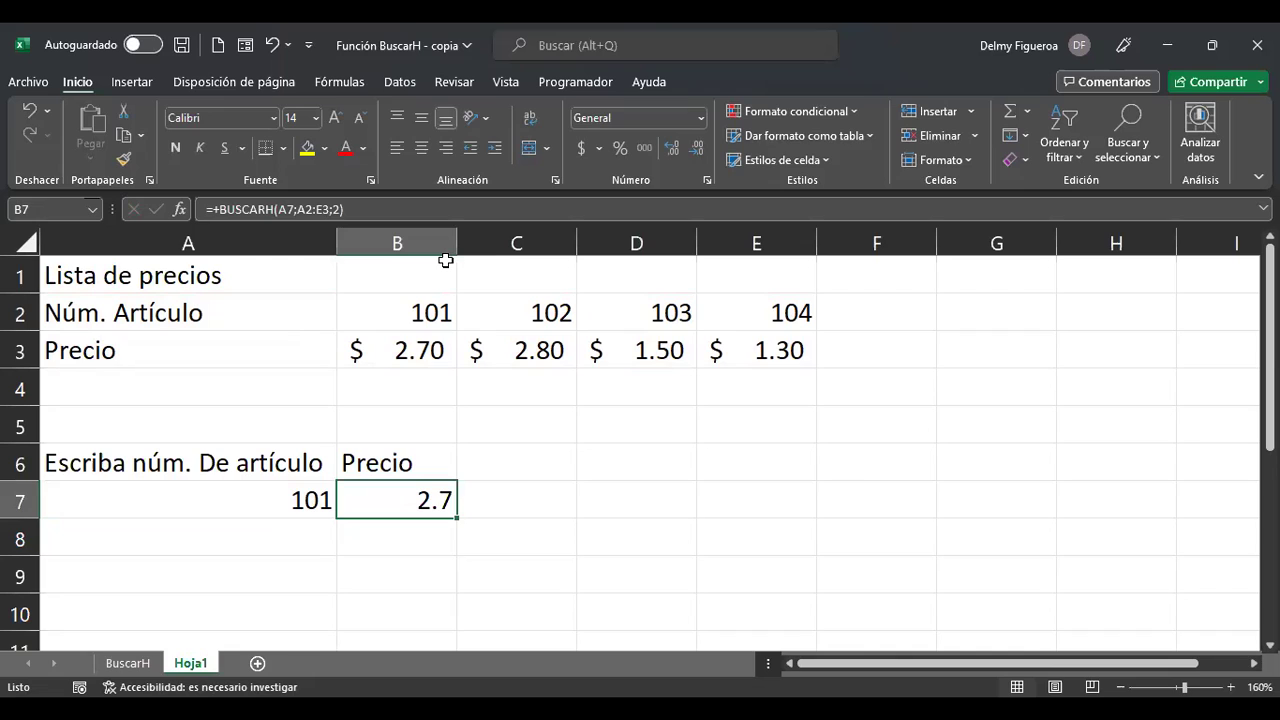
key("Left")
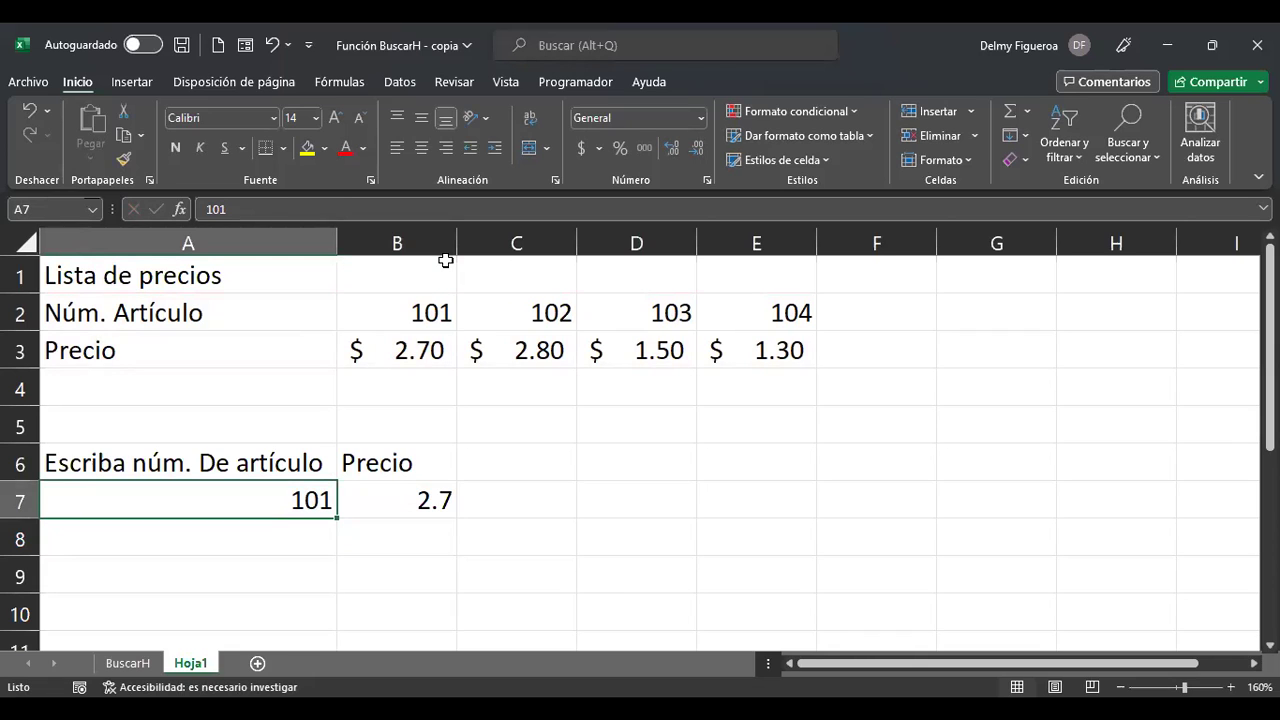
key("Up")
key("Up")
key("Up")
key("Up")
key("Up")
key("Down")
key("Down")
key("Down")
key("Down")
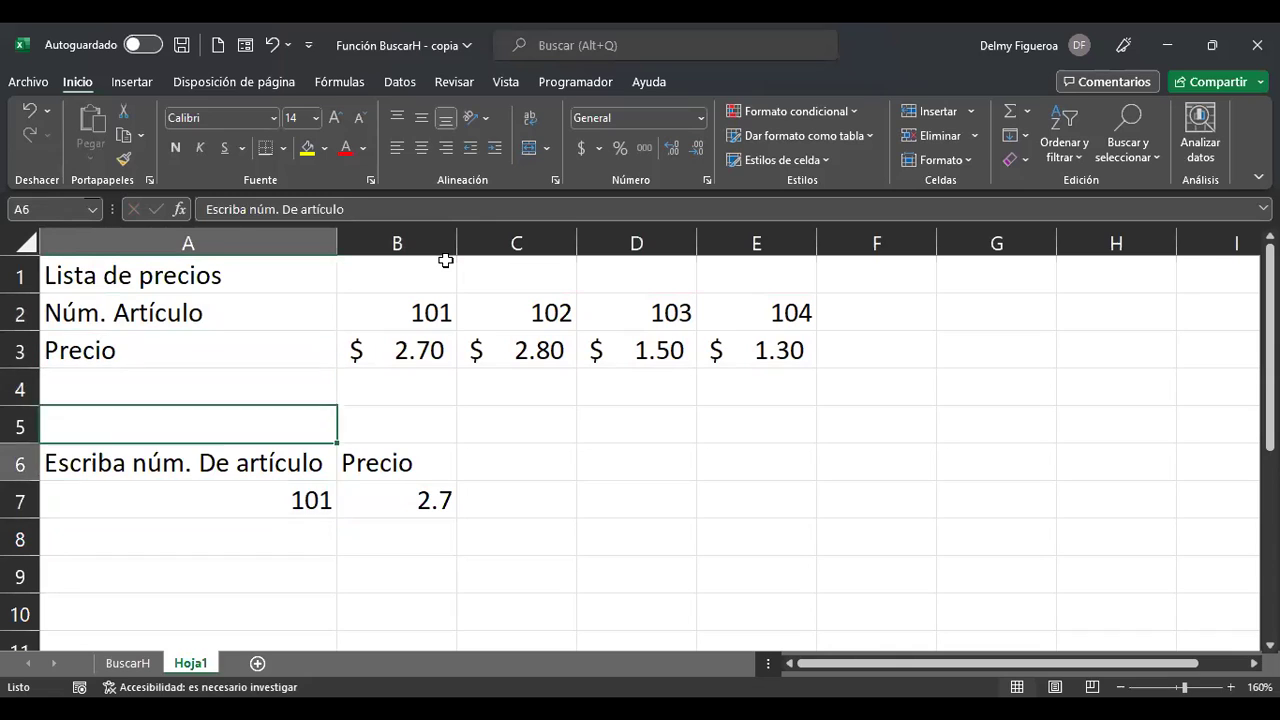
key("Down")
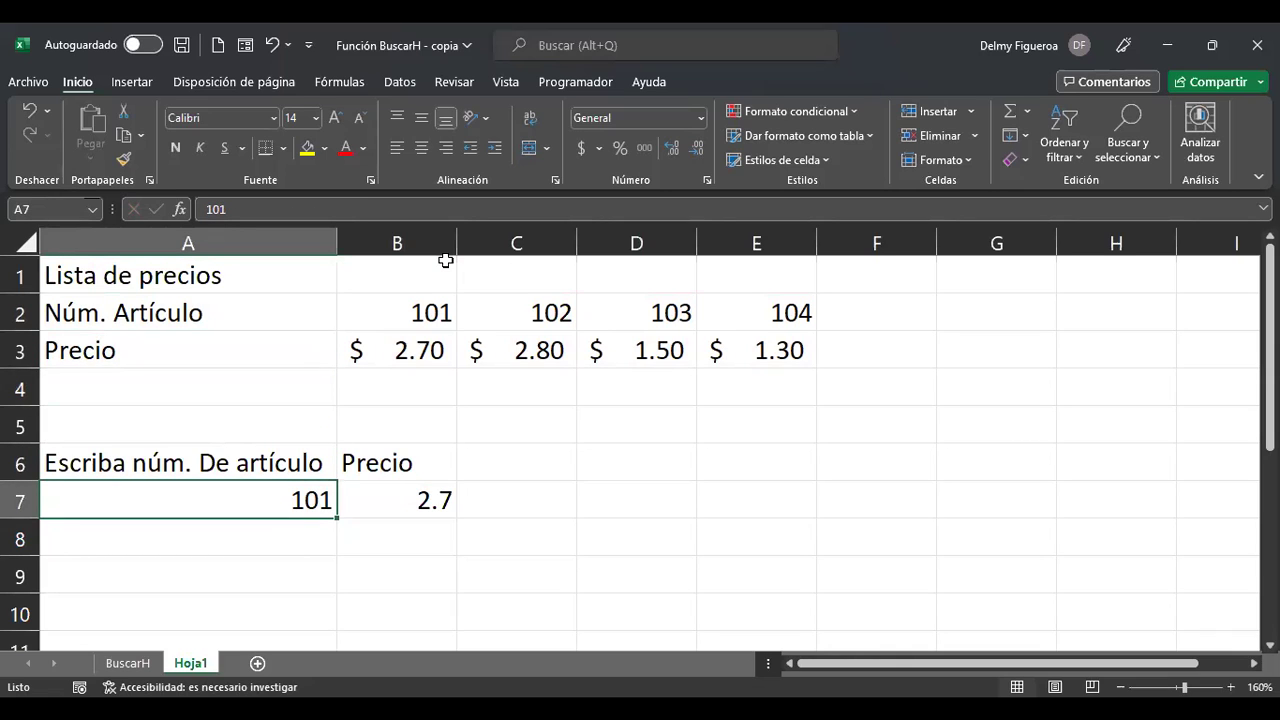
- Test the price lookup by entering article number 102 and then 104 in A7
type("102")
key("Right")
key("Left")
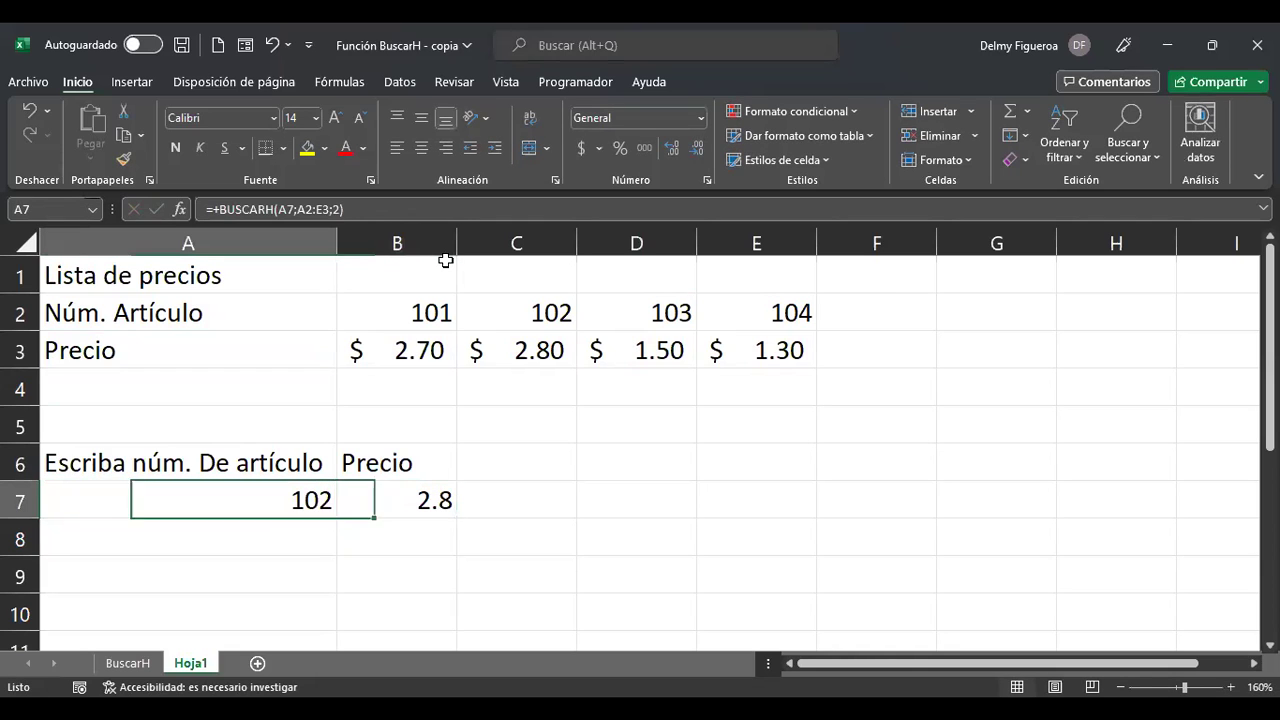
type("104")
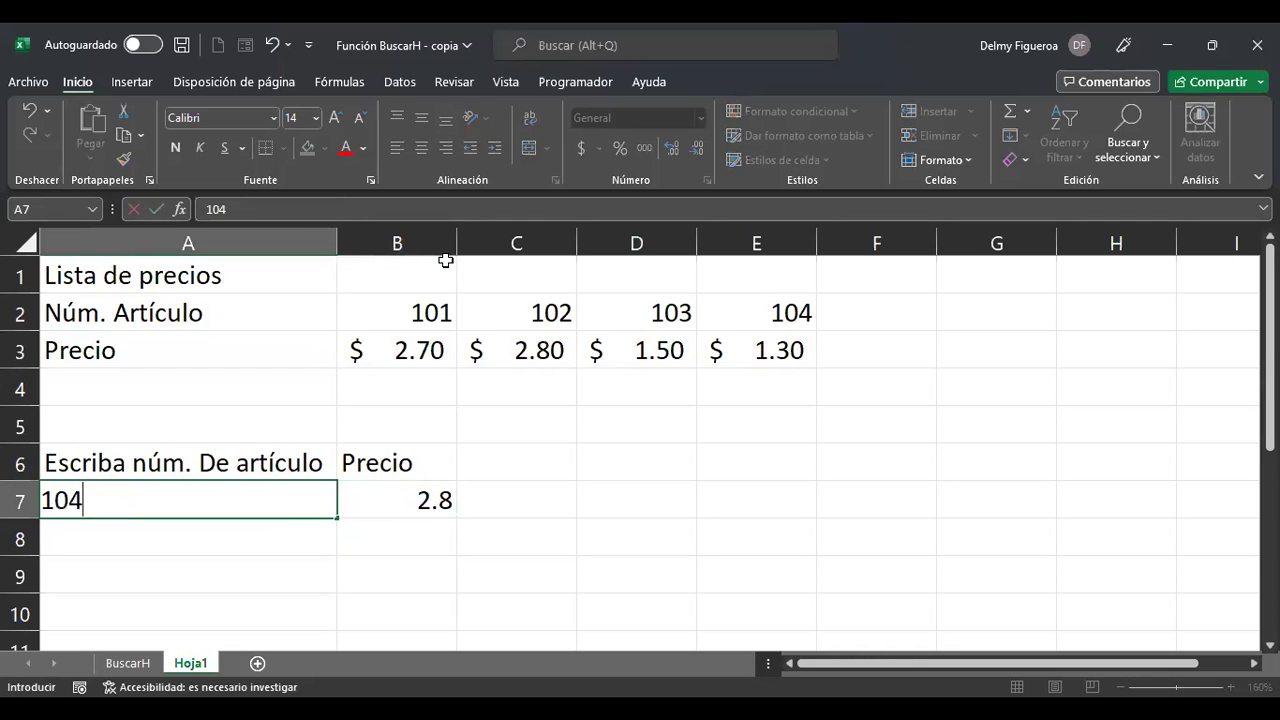
key("Right")
key("Left")
- Examine the cell references of the BUSCARH formula in B7
key("Right")
key("F2")
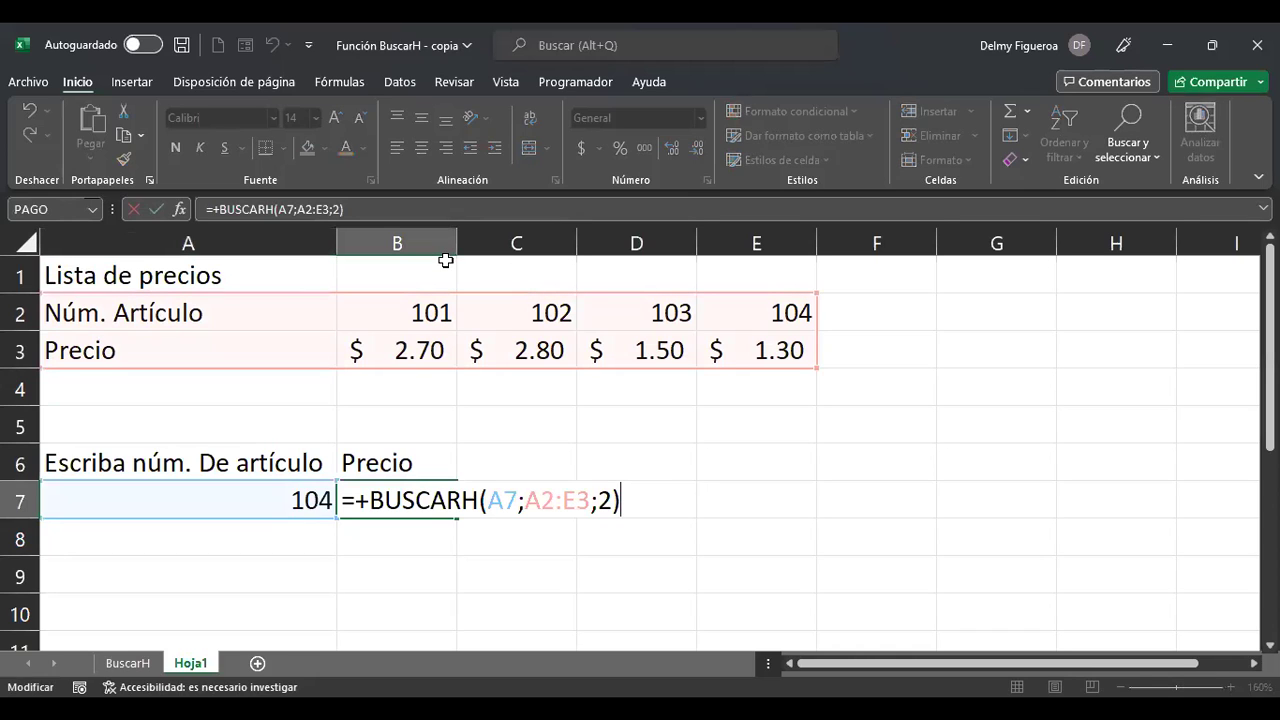
key("Return")
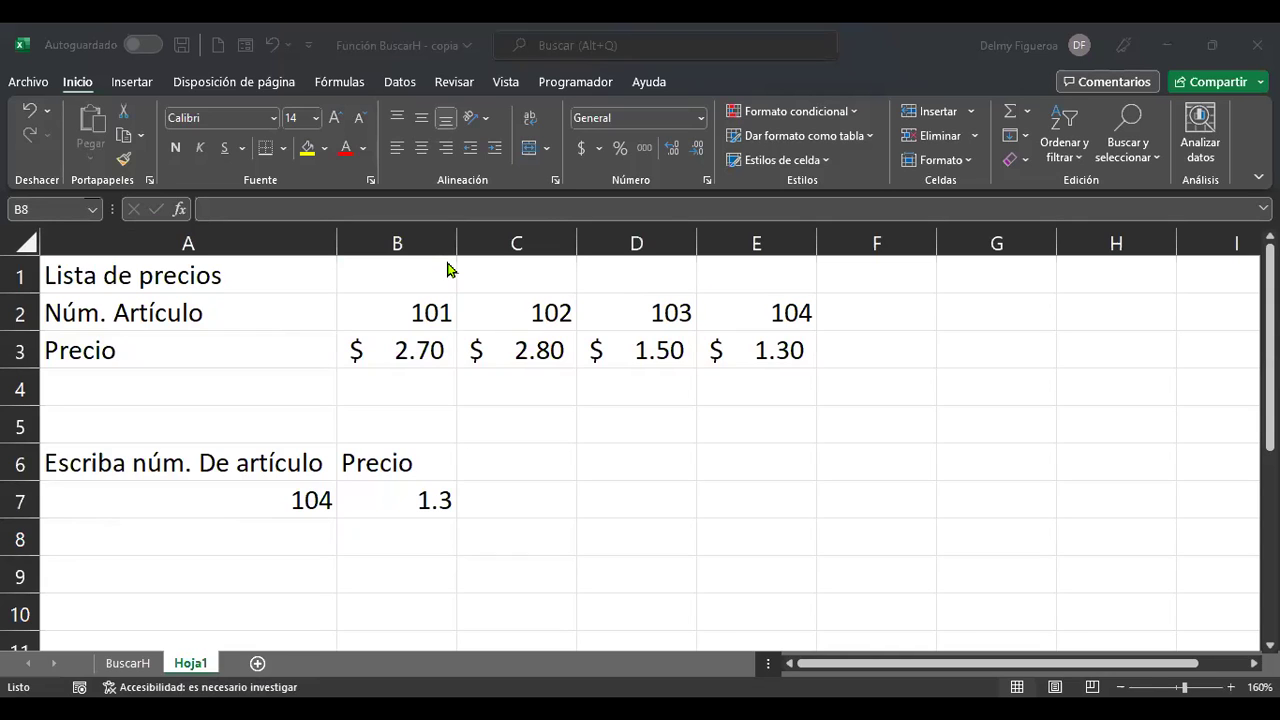
- Add a new worksheet and list the months Ene, Feb, Mar, Abr, May and Jun in A2:A7
left_click(257, 664)
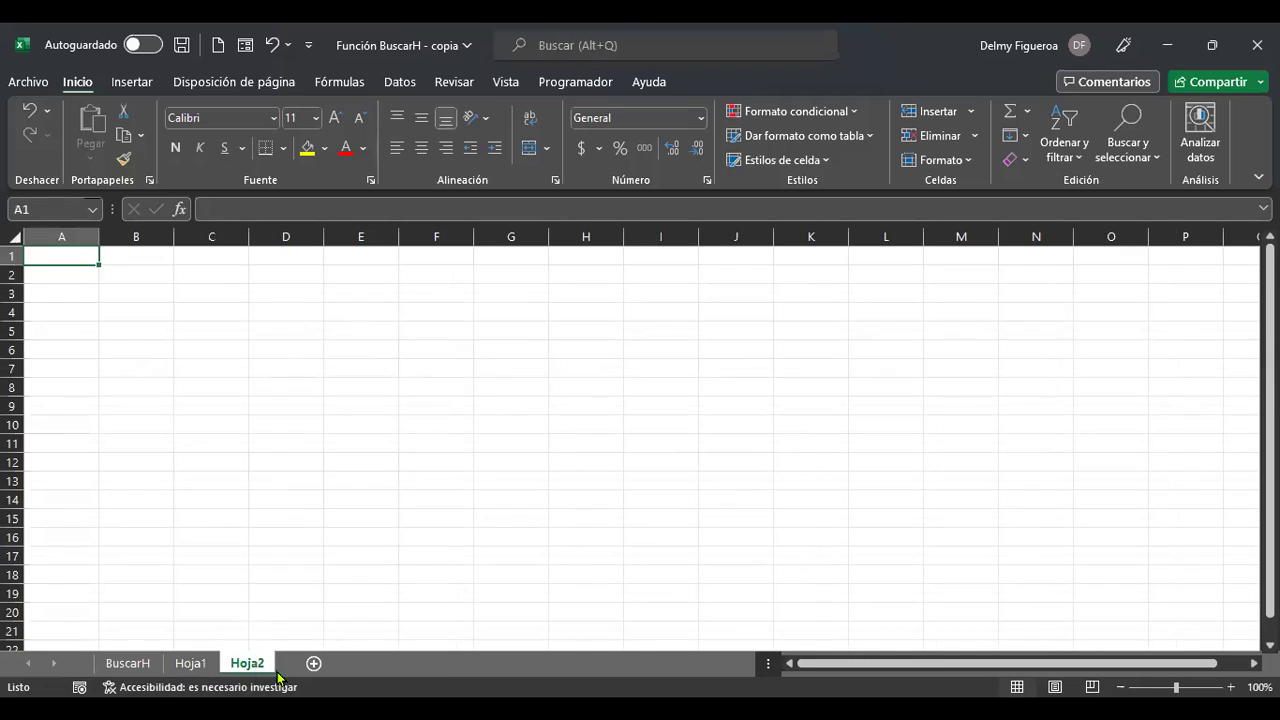
scroll(314, 384, "up", 3)
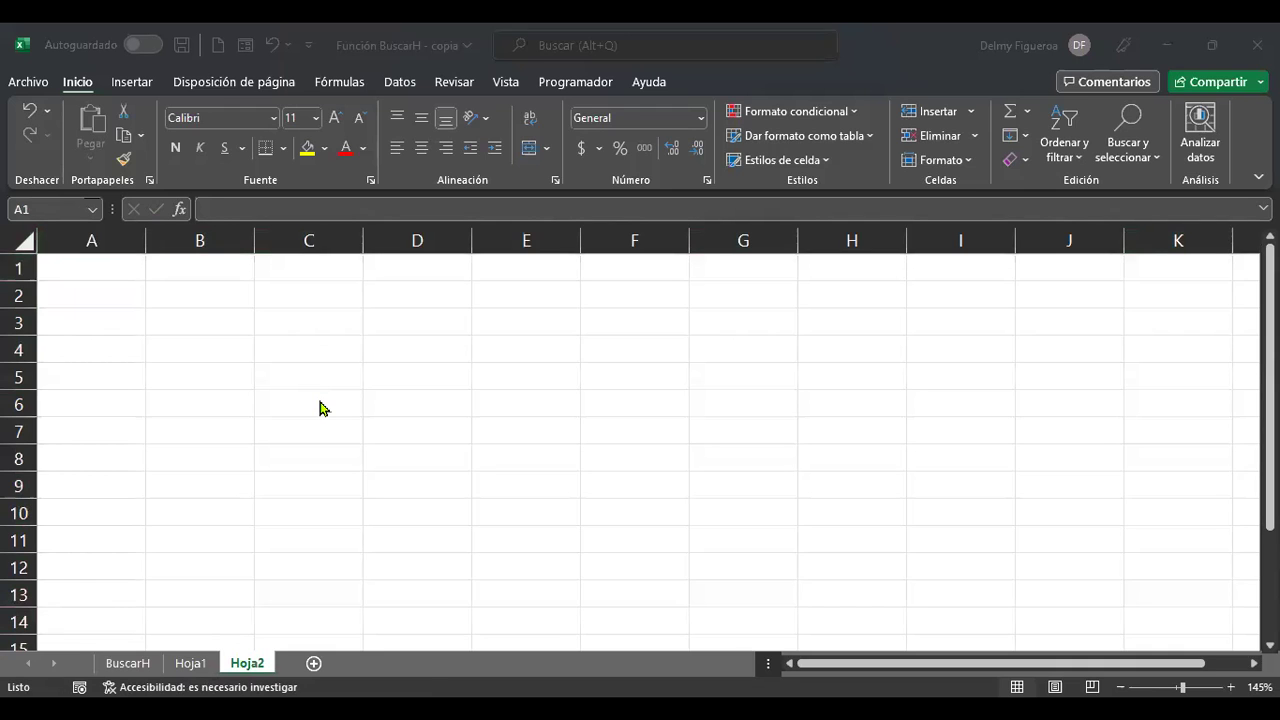
left_click(102, 299)
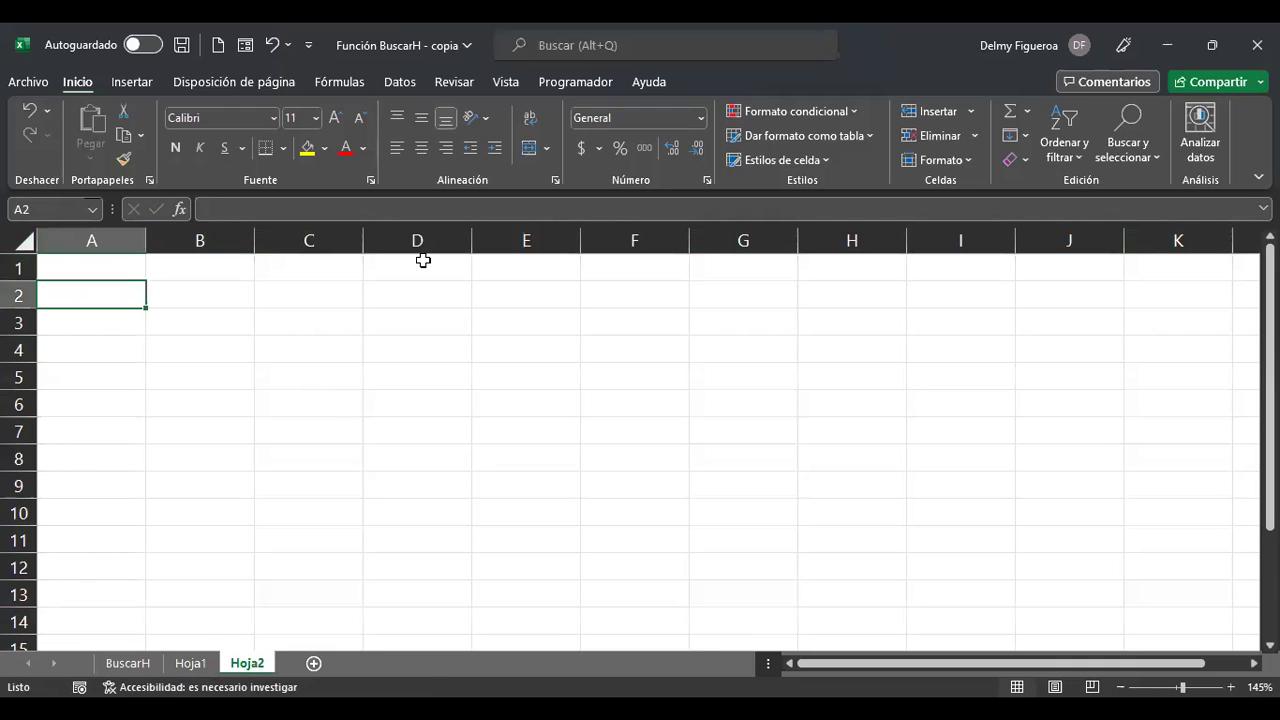
type("Ene")
key("Return")
type("Feb")
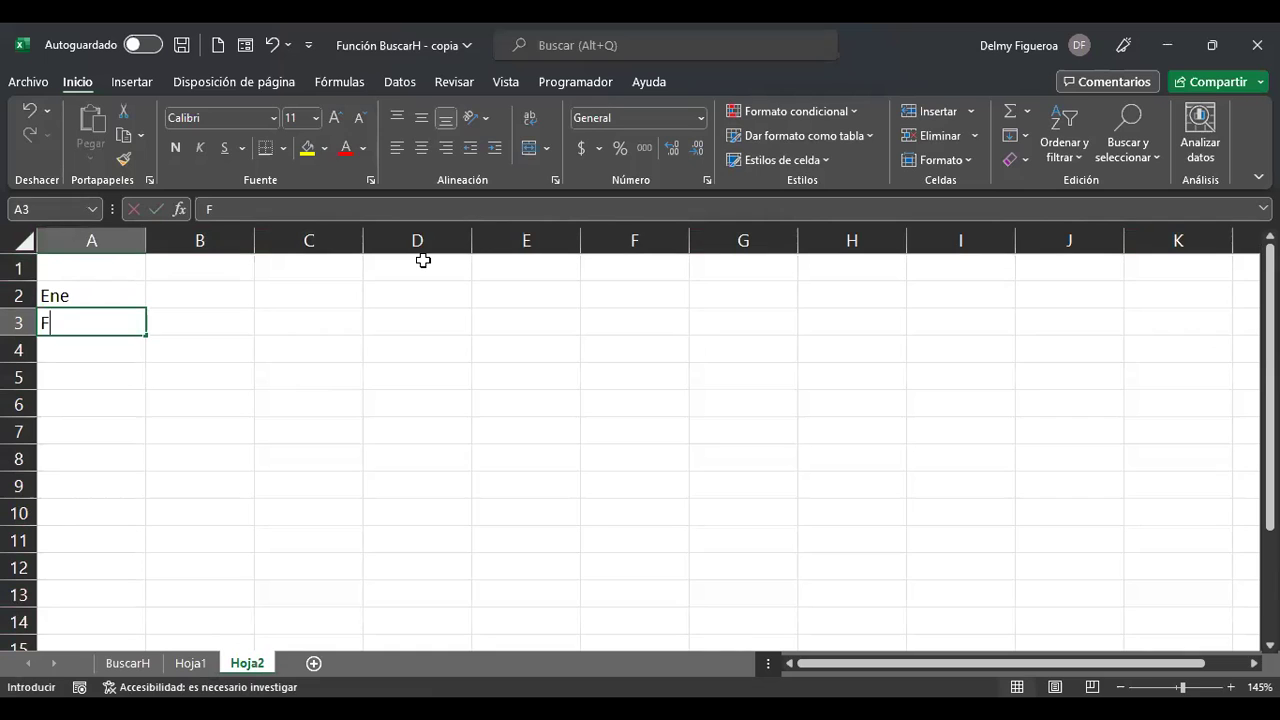
key("Return")
type("Mar")
key("Return")
type("Abr")
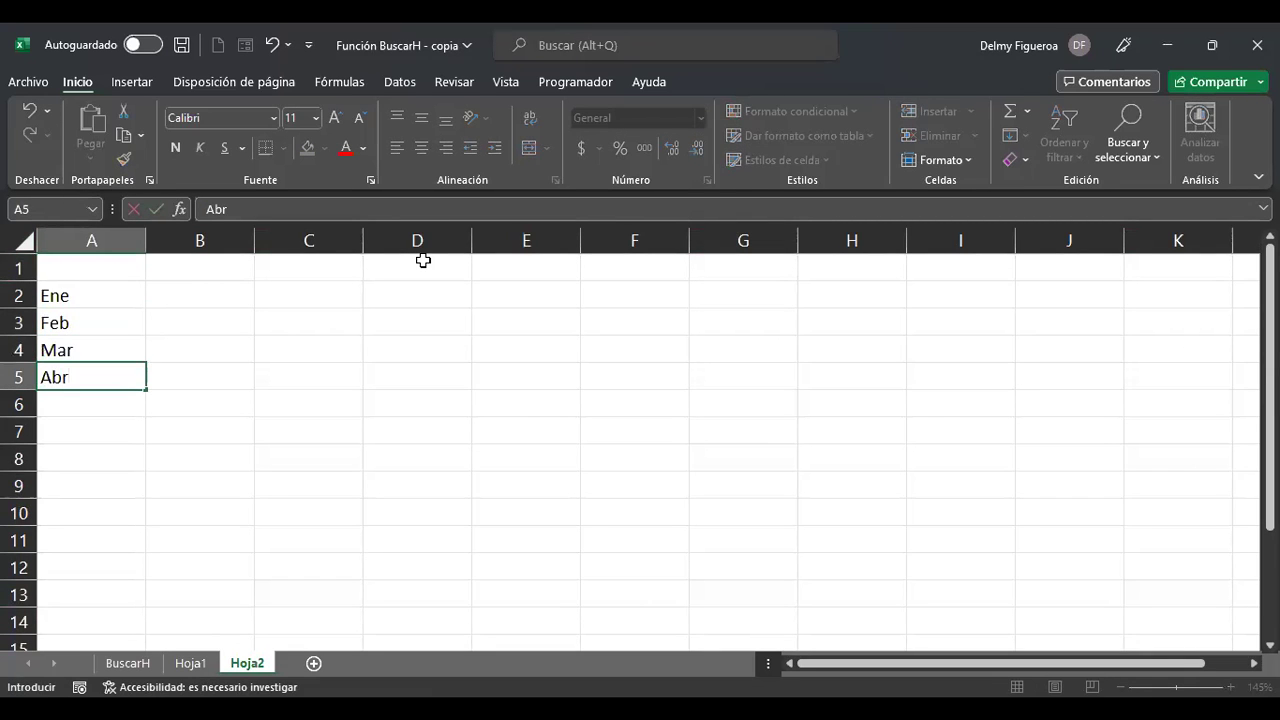
key("Return")
type("May")
key("Return")
type("Jun")
key("Return")
- Enter the three salespeople's first names as column headings in B1:D1
key("Up")
key("Up")
key("Up")
key("Up")
key("Up")
key("Up")
key("Up")
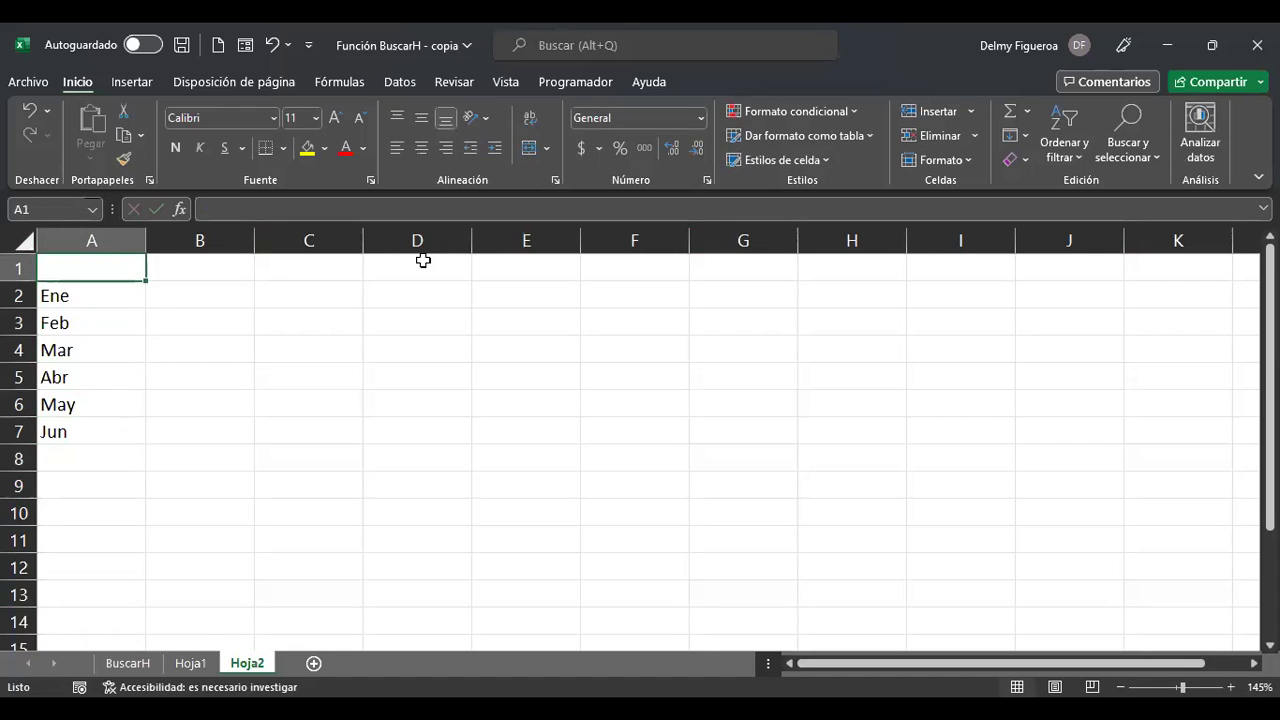
key("Right")
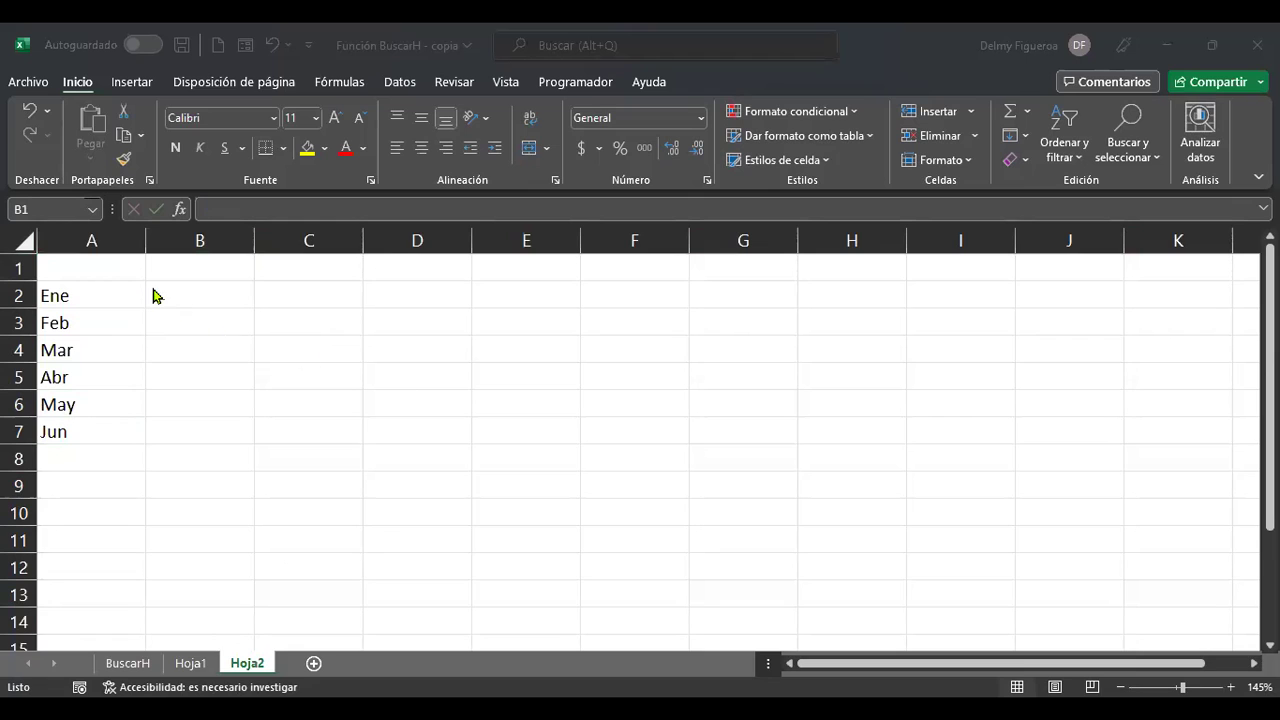
left_click(195, 271)
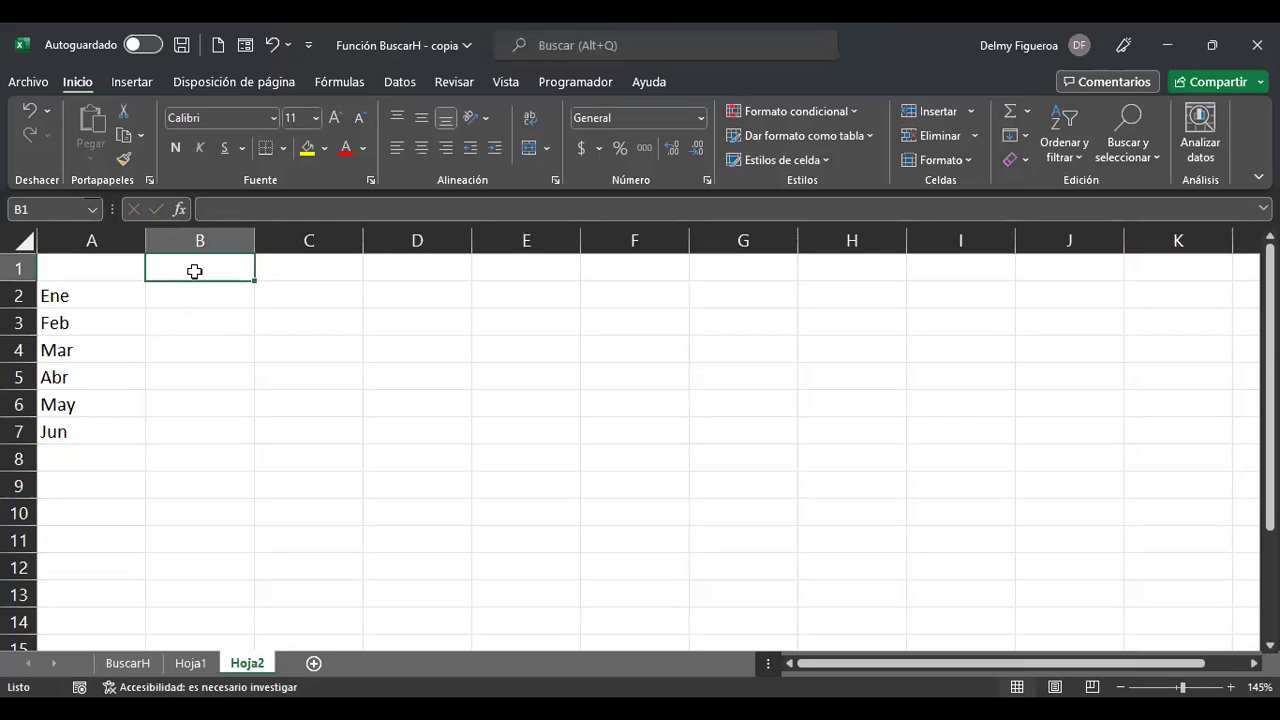
type("Marzo")
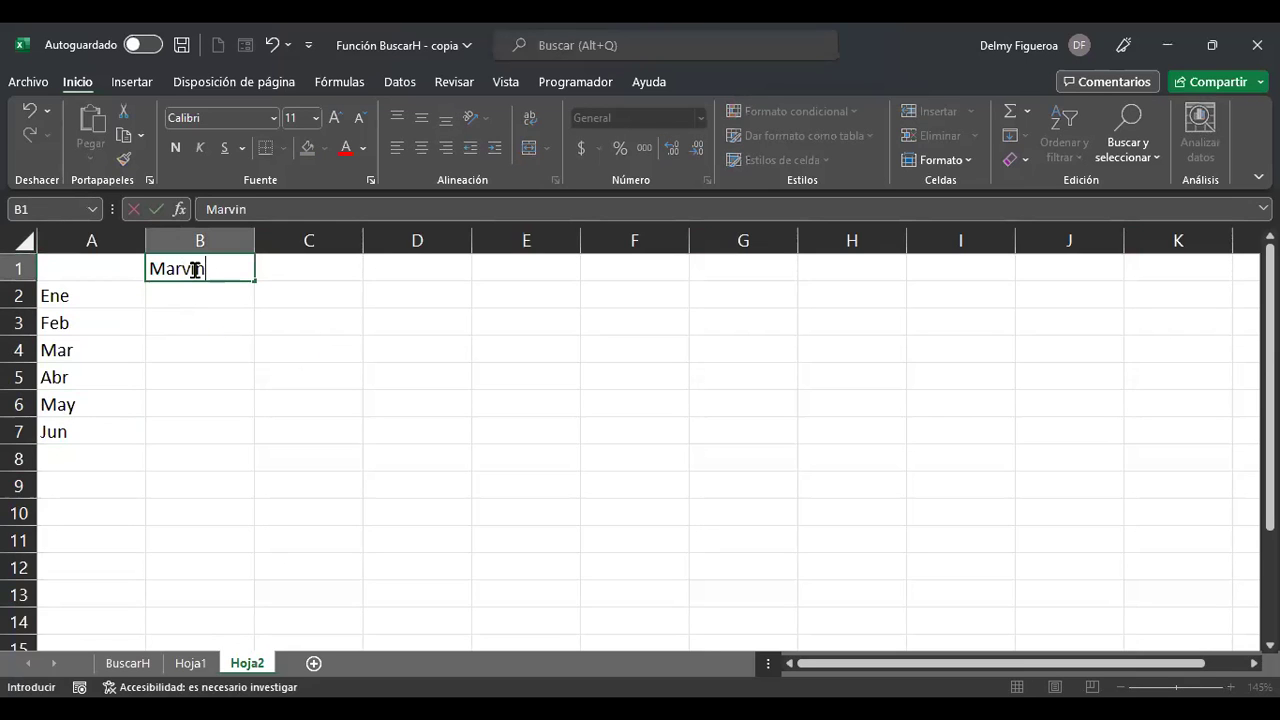
key("Tab")
type("Thela")
key("BackSpace")
type("ma")
key("Tab")
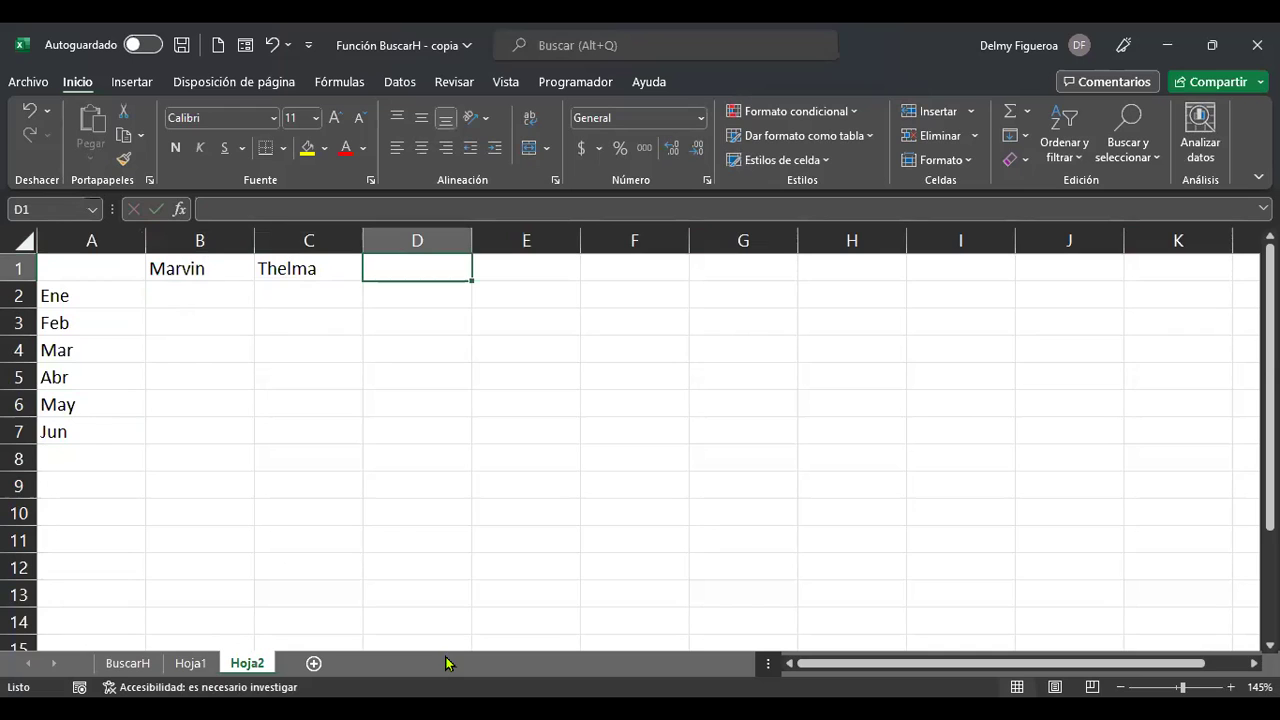
type("Yasmin")
key("Return")
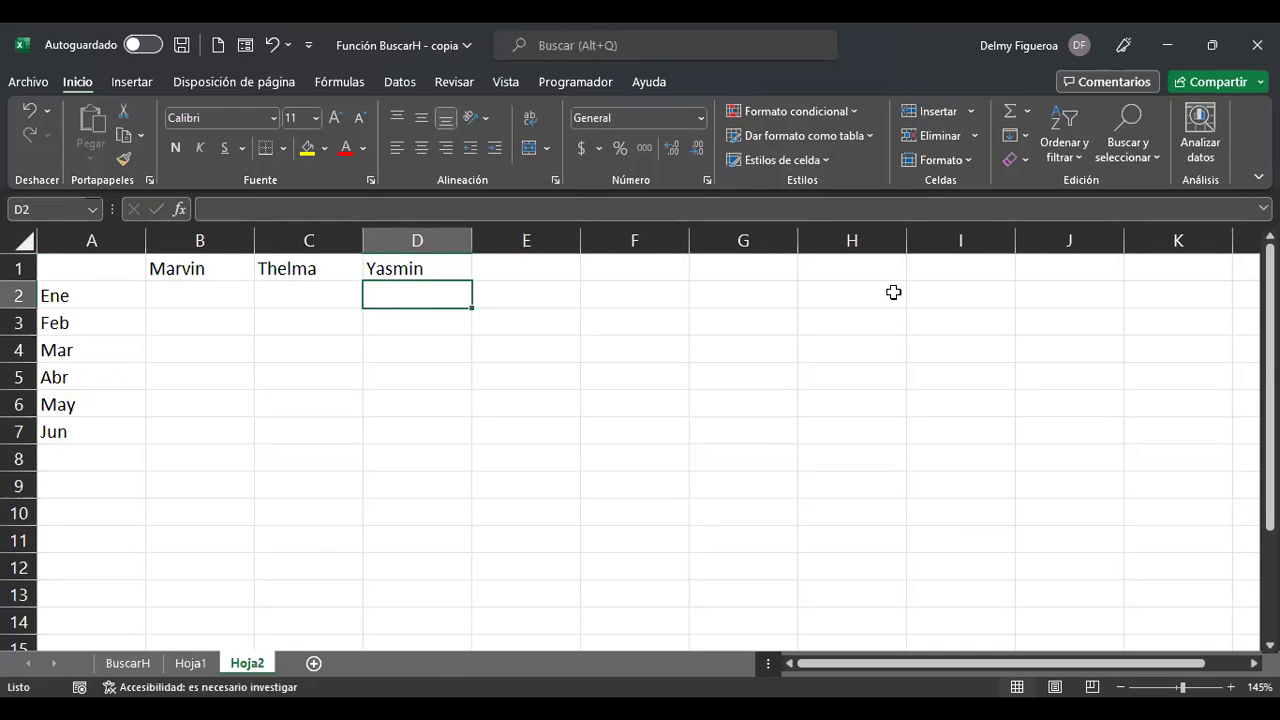
- Enter the formula +ALEATORIO.ENTRE(100;500) in B2 for the first salesperson's January figure
left_click(206, 284)
type("+")
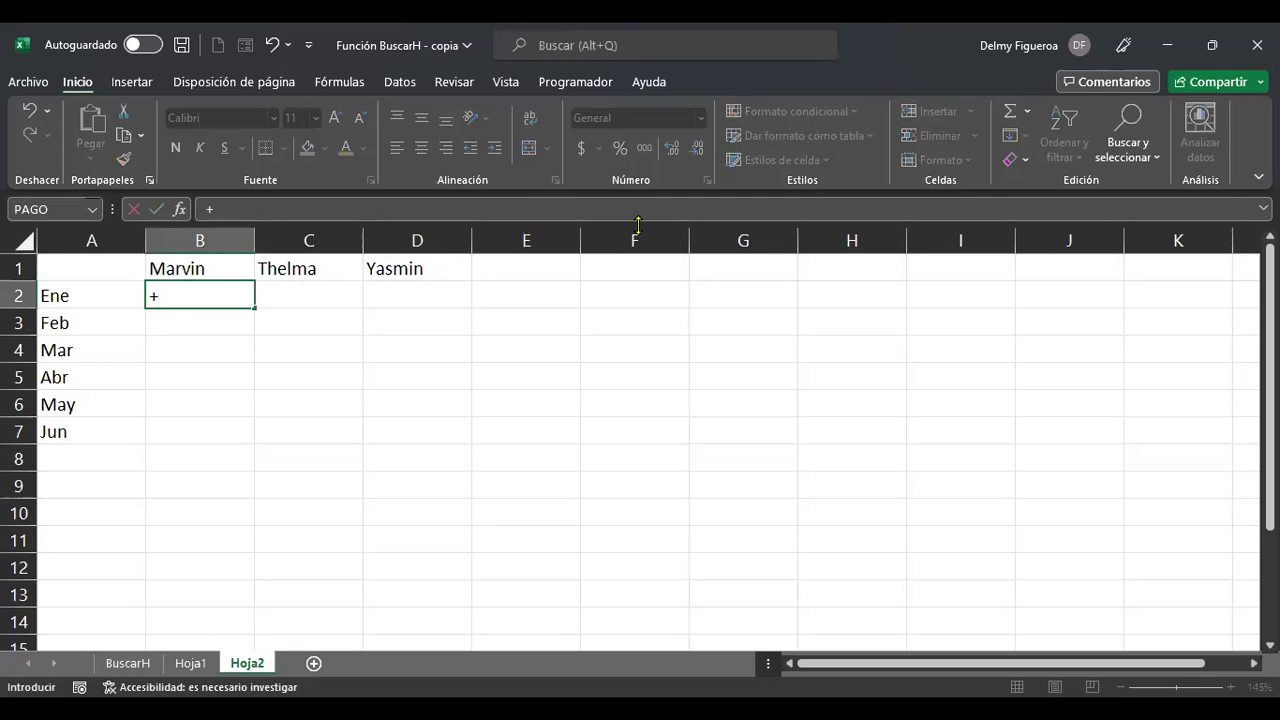
key("Escape")
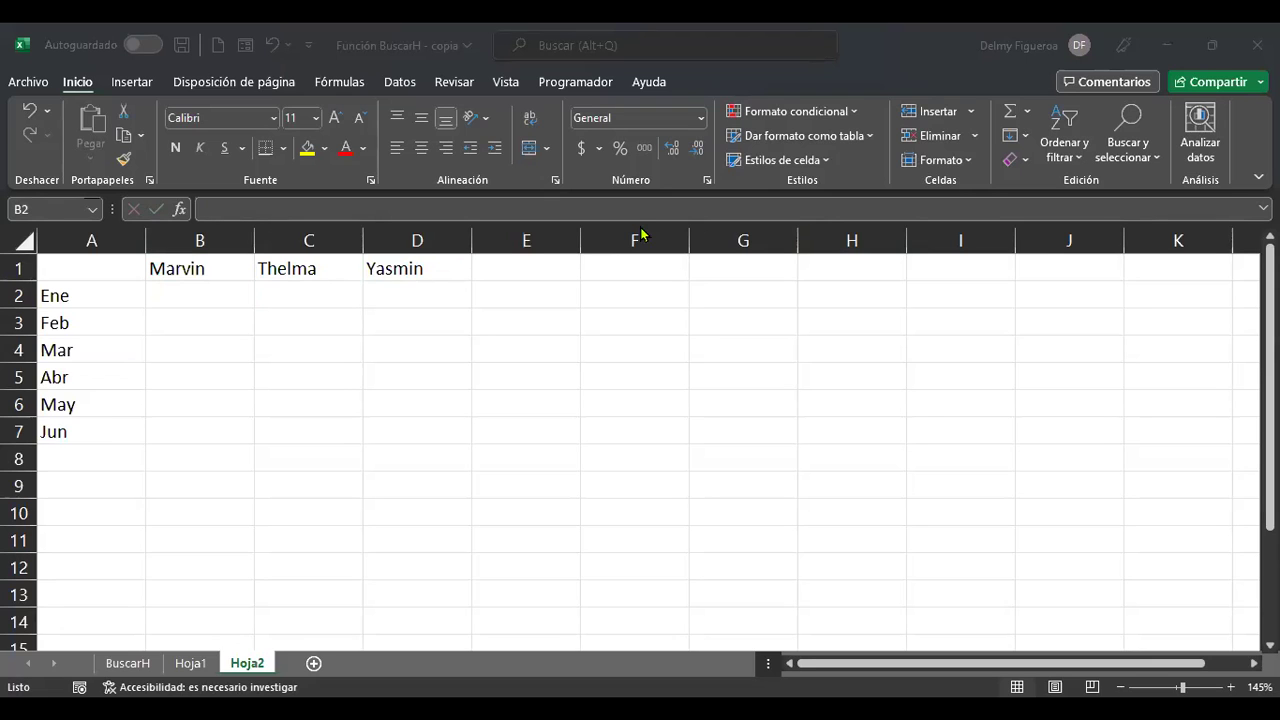
type("+alea")
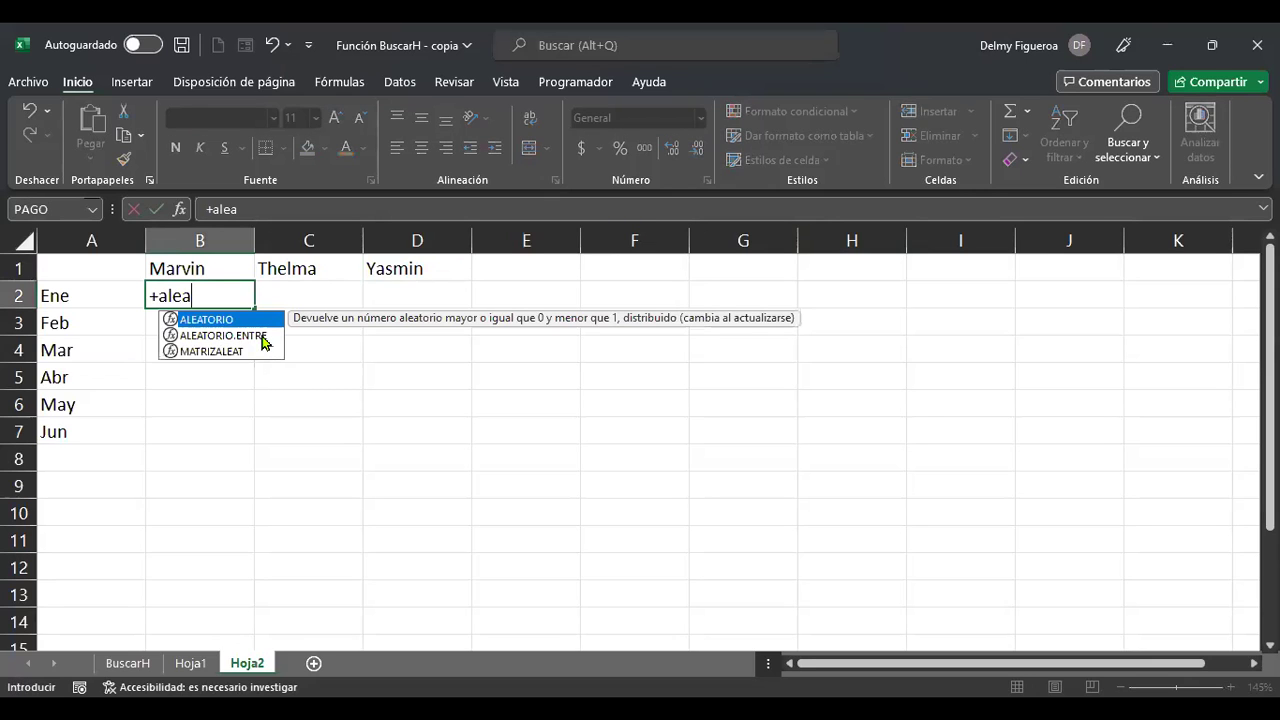
double_click(260, 334)
type("100")
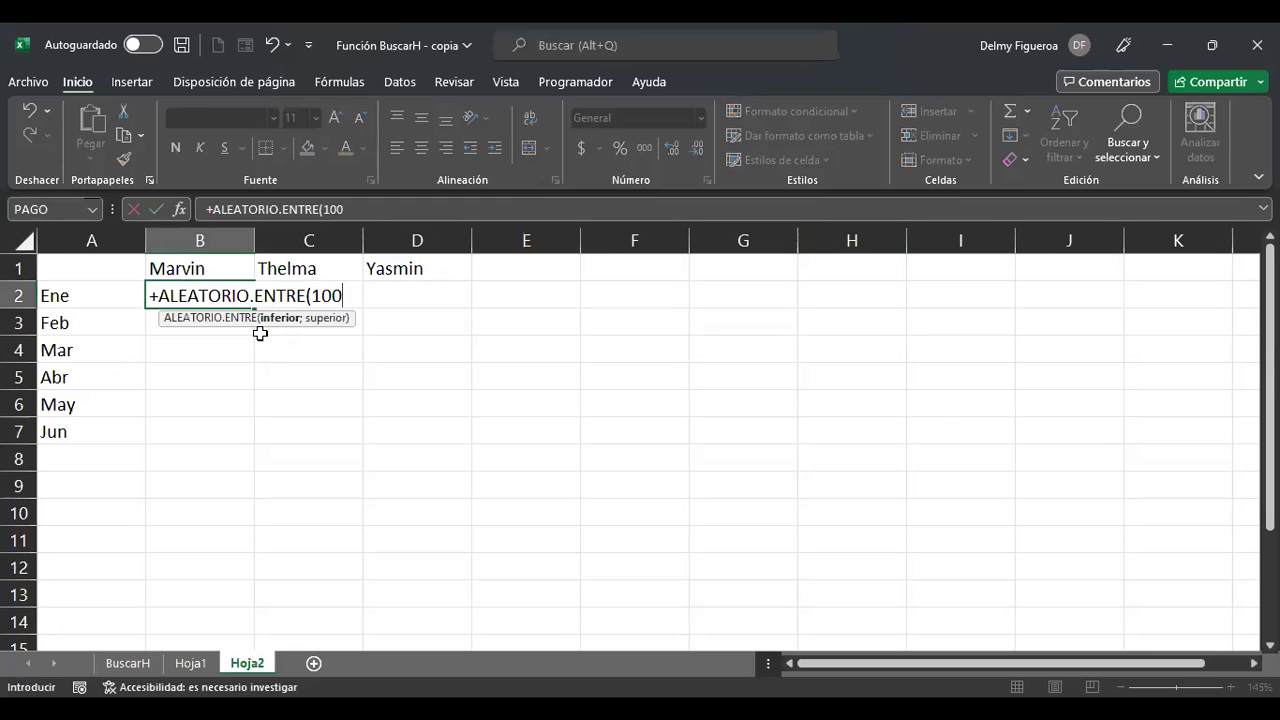
type(";500")
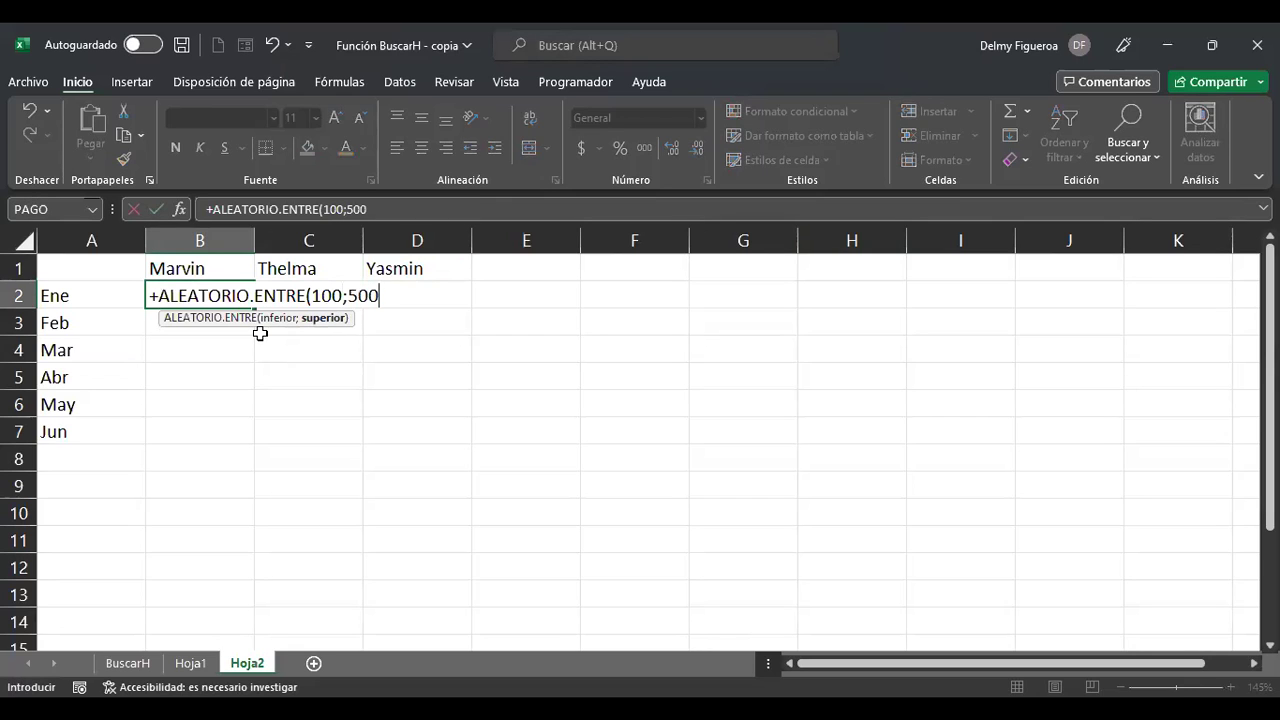
key("Return")
- Copy the random-number formula from B2 to C2:D2
key("ctrl+c")
key("Right")
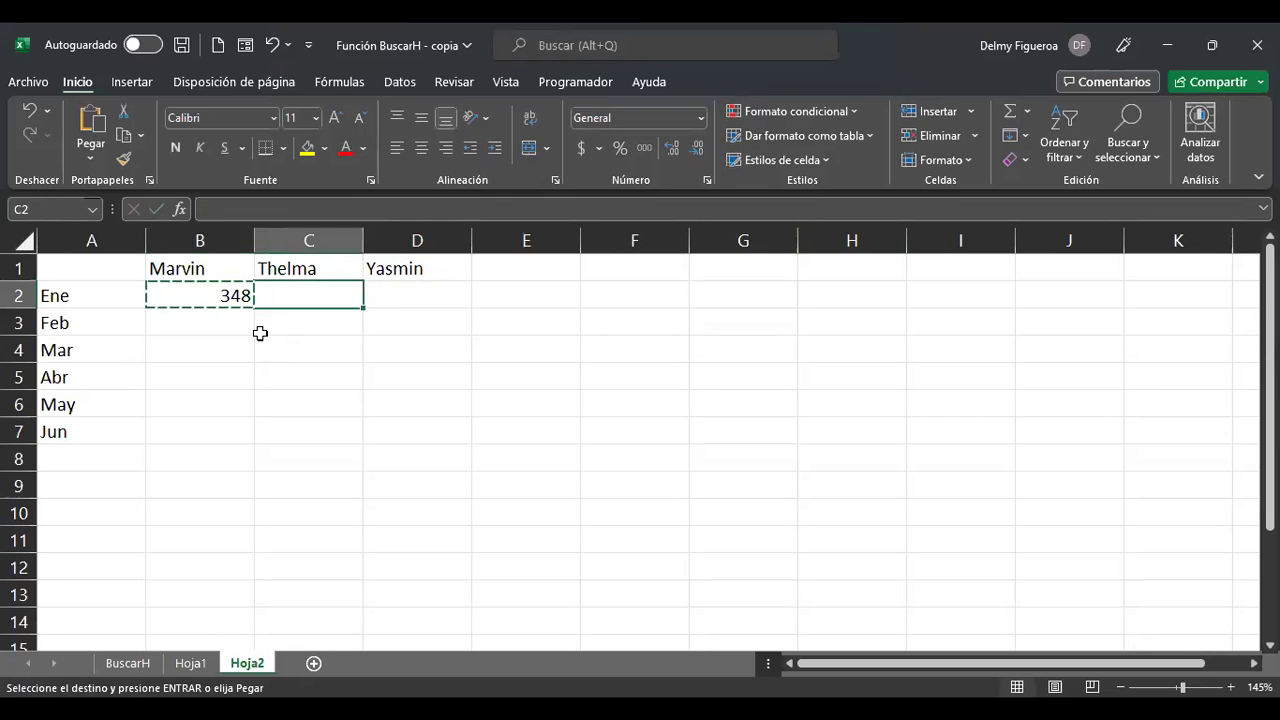
key("shift+Right")
key("ctrl+v")
- Copy the January row formulas in B2:D2 down to the remaining months in B3:D7
key("Left")
key("shift+Right")
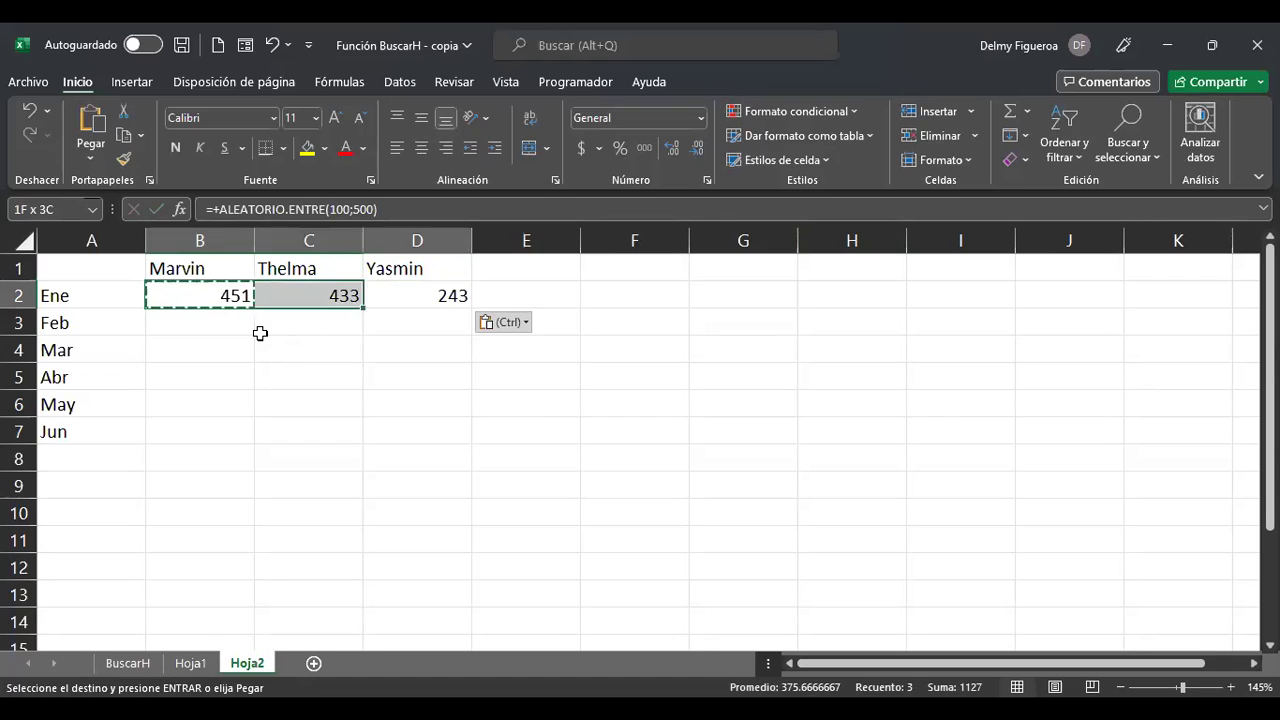
key("shift+Right")
key("ctrl+c")
key("Down")
key("shift+Right")
key("shift+Down")
key("shift+Down")
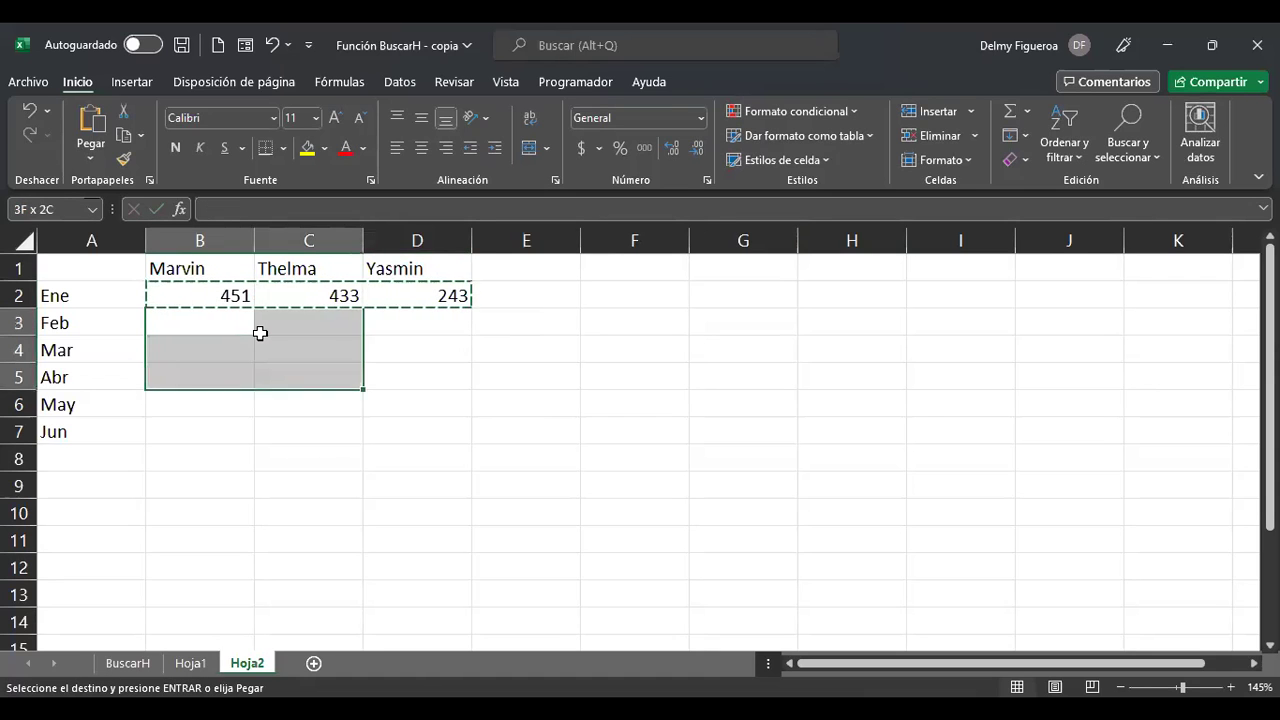
key("shift+Down")
key("shift+Right")
key("shift+Down")
key("ctrl+v")
- Replace the random-number formulas in B2:D7 with fixed values by pasting them over themselves as values only
key("Up")
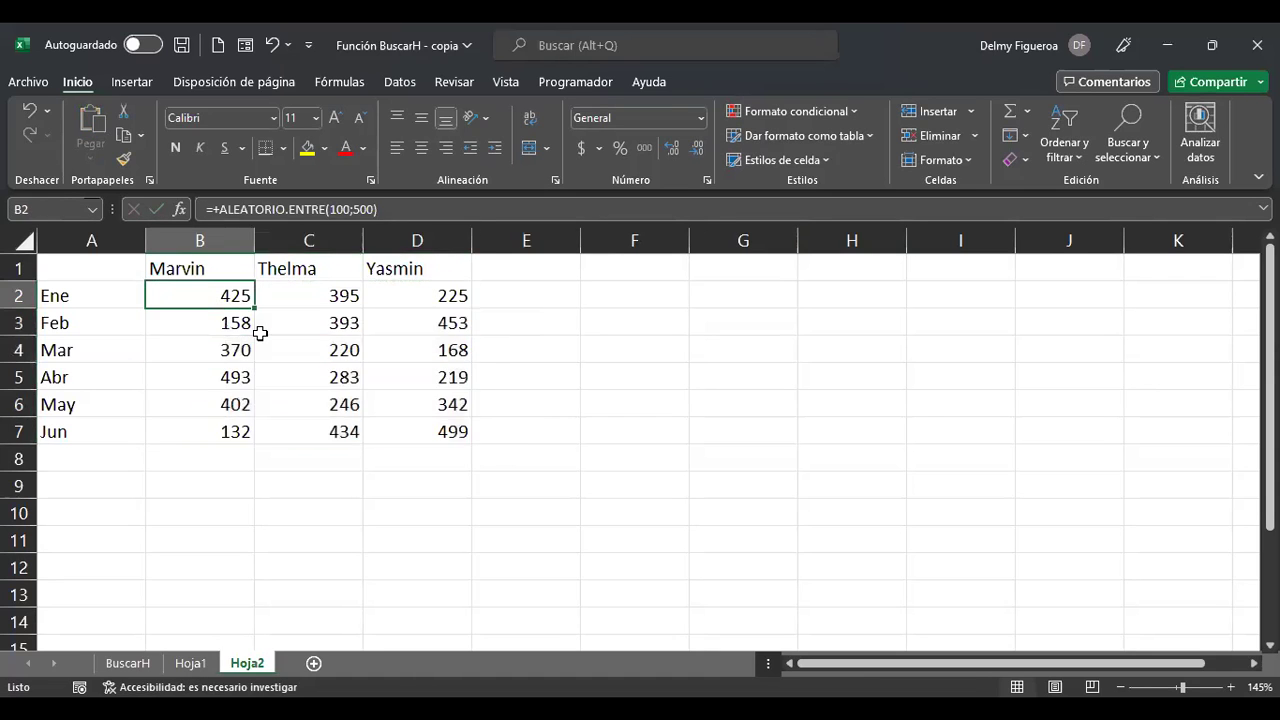
key("shift+Right")
key("shift+Right")
key("shift+Left")
key("shift+Down")
key("shift+Down")
key("shift+Down")
key("shift+Down")
key("shift+Down")
key("shift+Down")
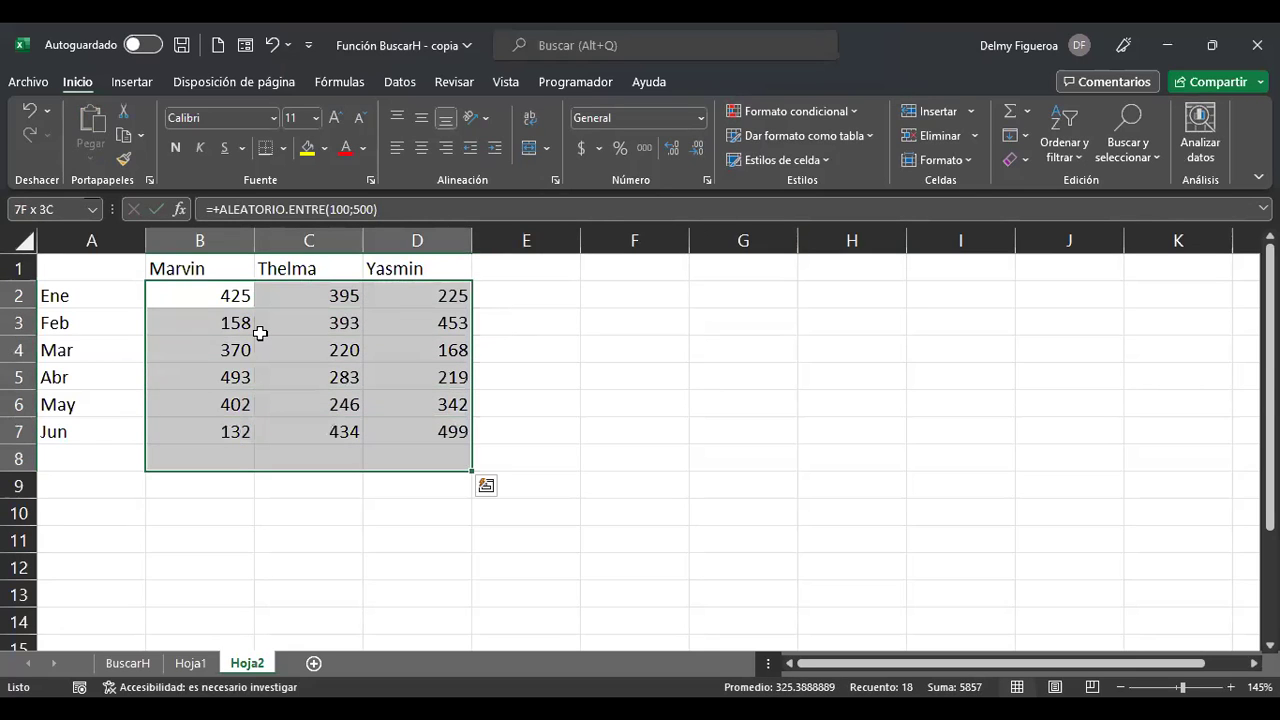
key("ctrl+q")
key("Escape")
key("shift+Up")
key("ctrl+c")
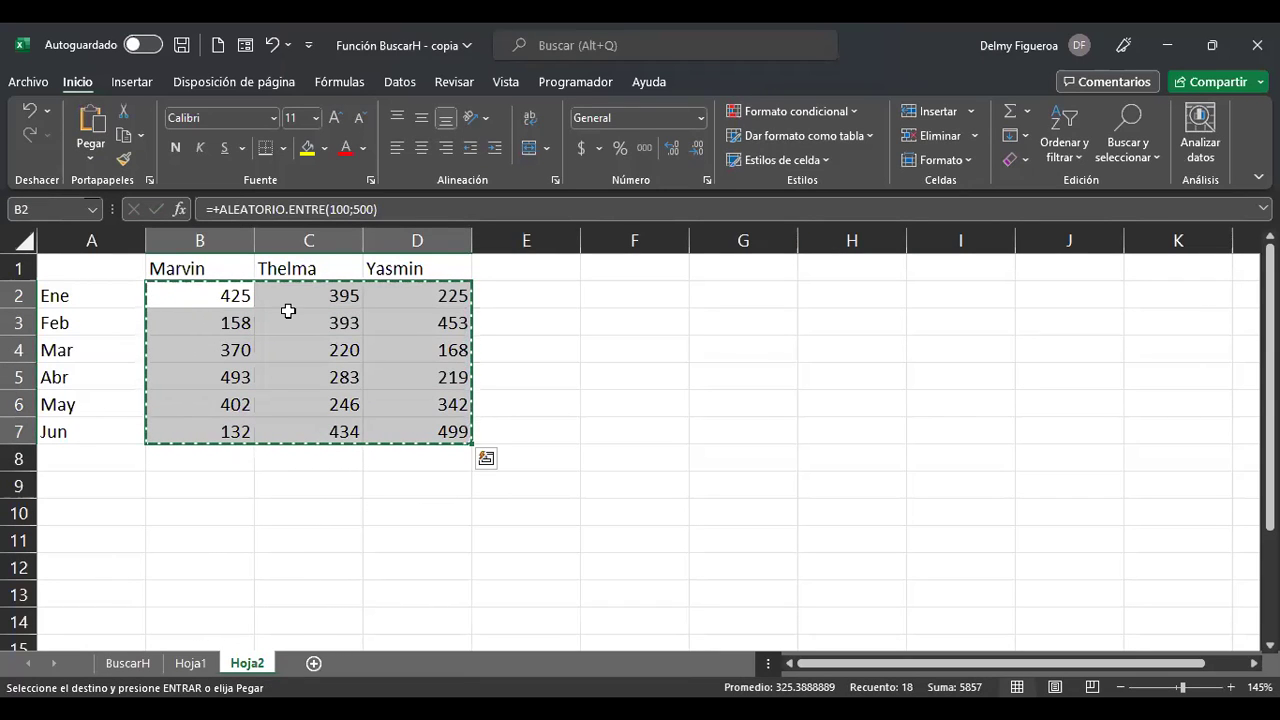
key("shift+F10")
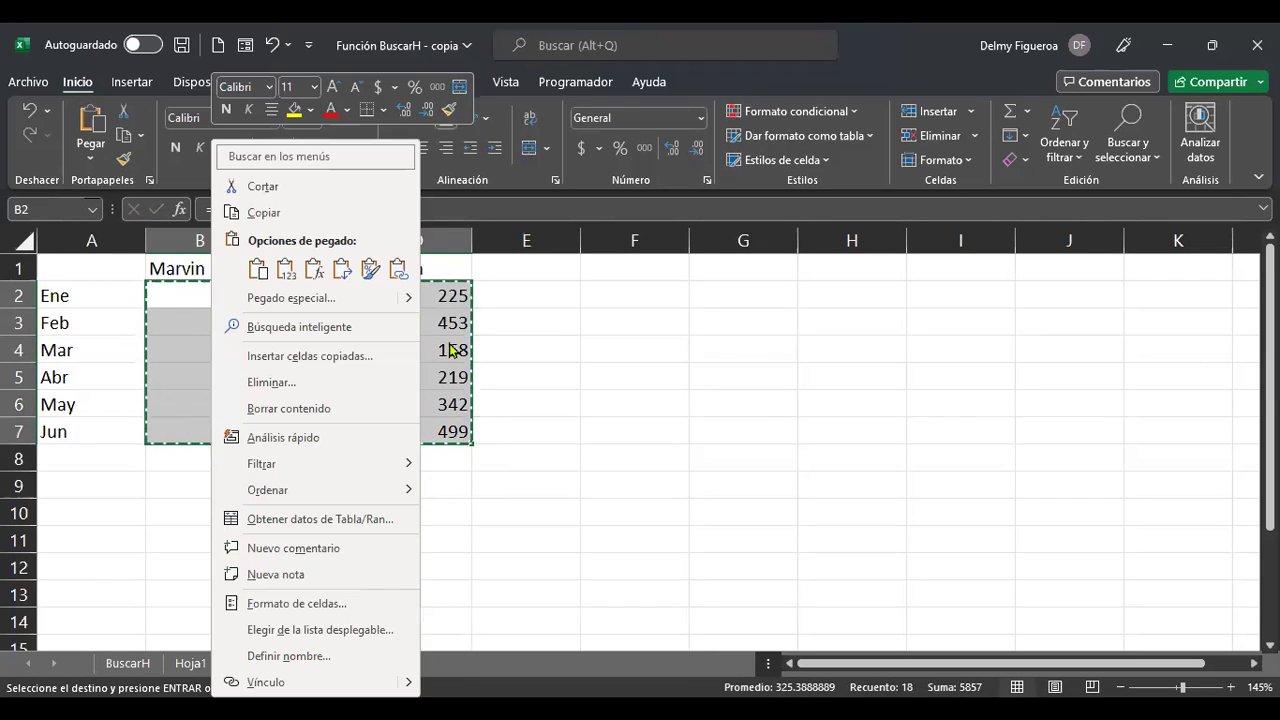
left_click(285, 270)
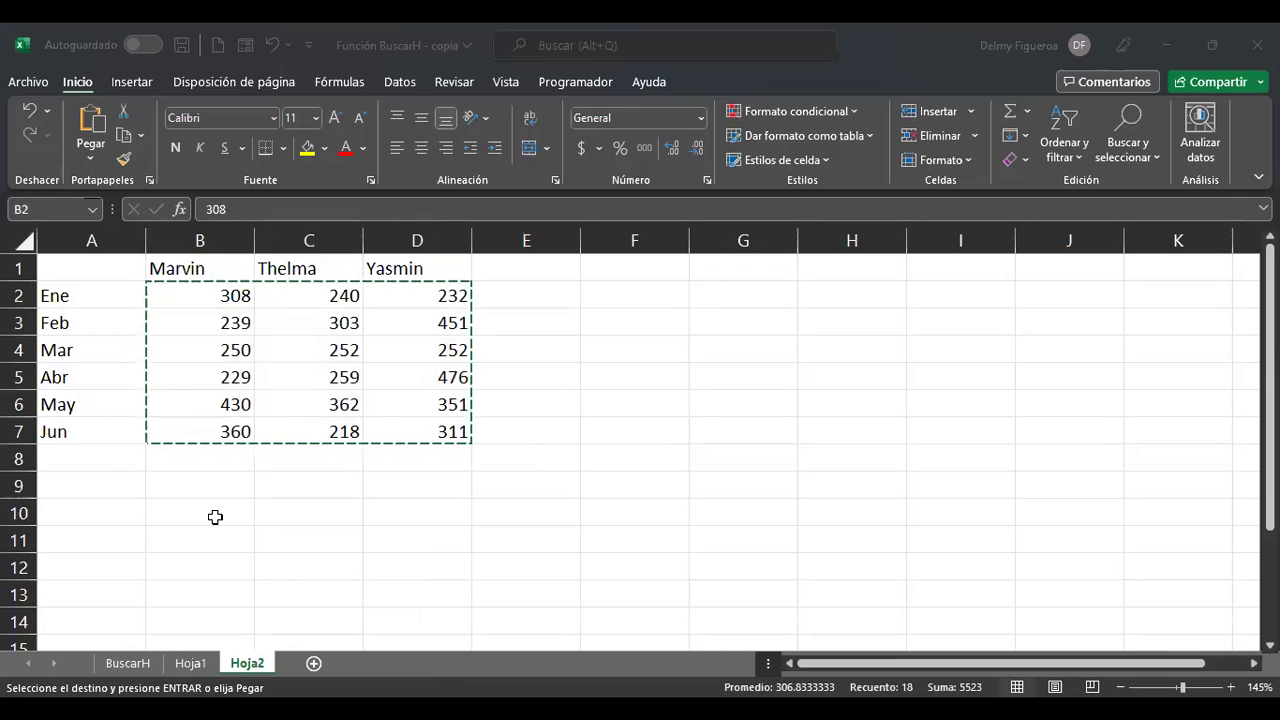
- Enter the label "Escriba nombre de vendedor" in A9 with a line break after "nombre"
left_click(106, 483)
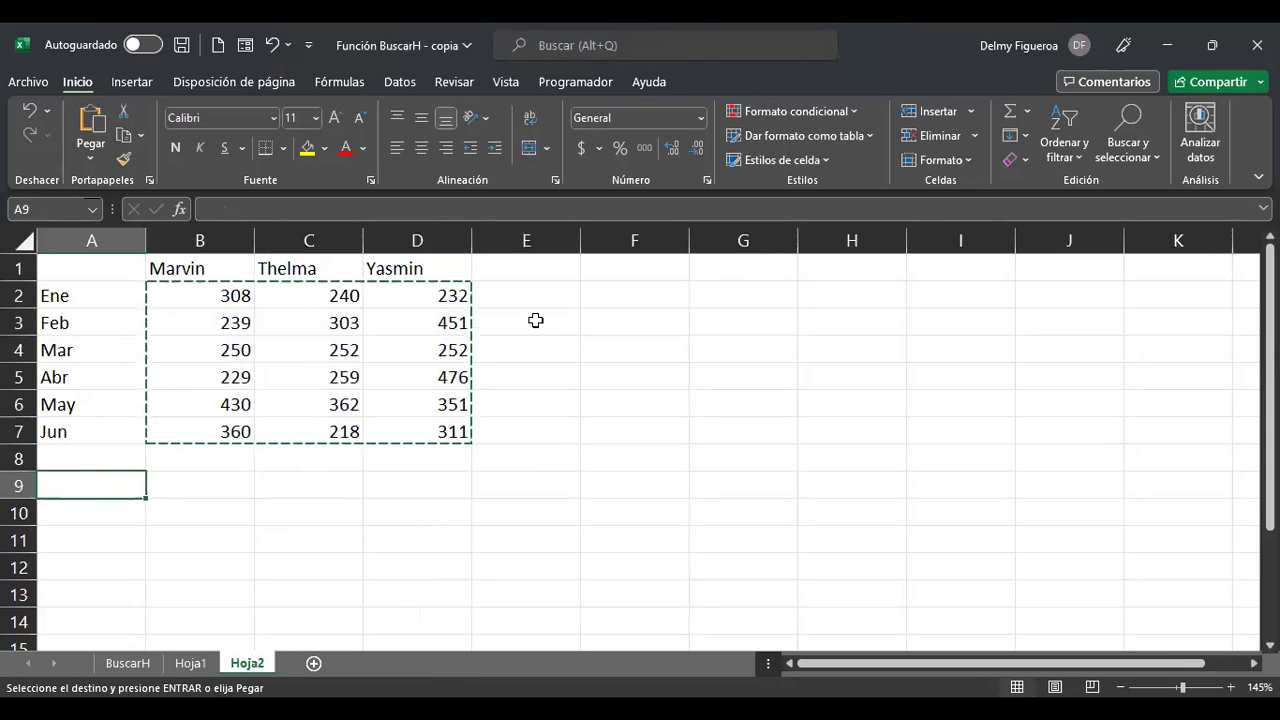
type("Escriba nombre")
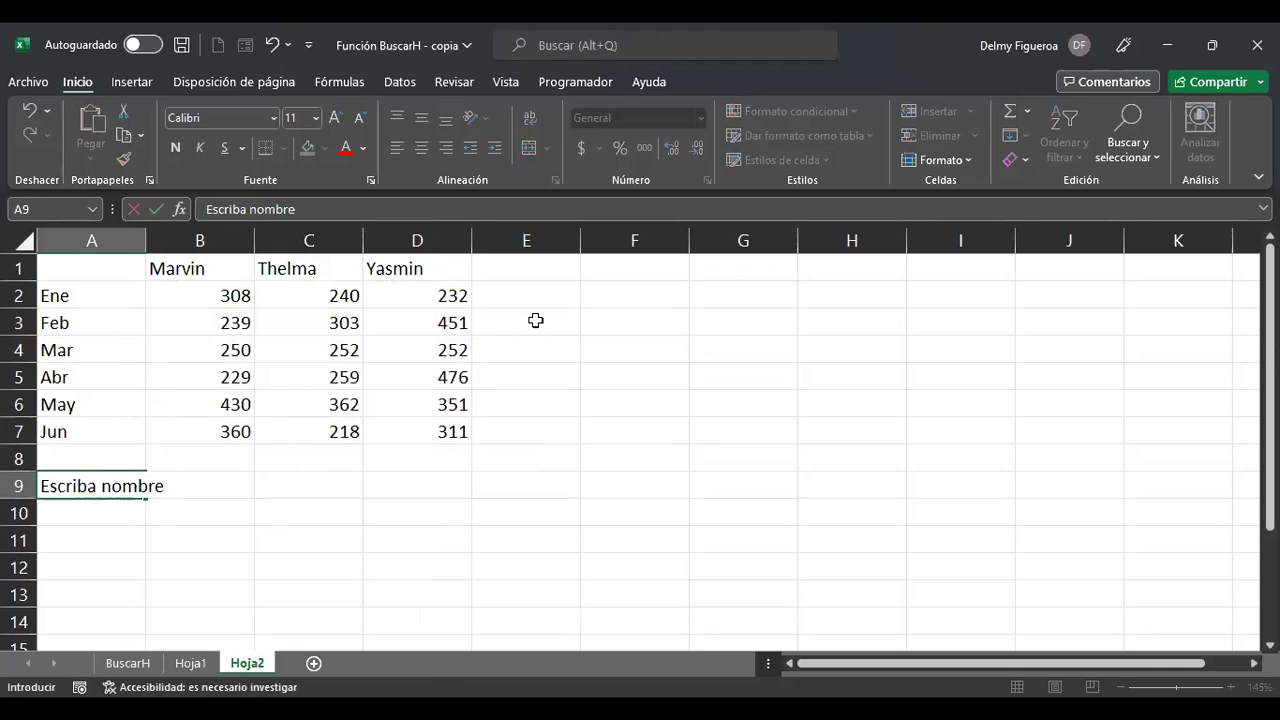
key("alt+Return")
type("de vendedor")
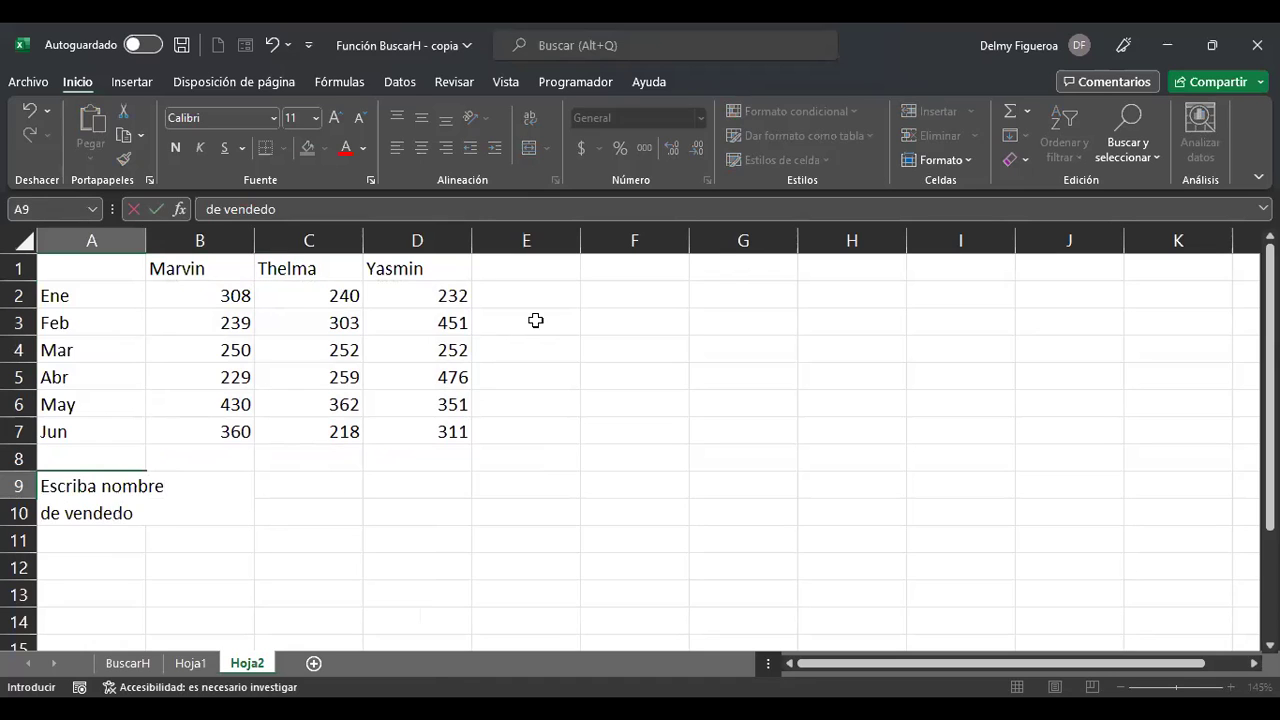
key("Return")
- Enter the first salesperson's name in B9 as the lookup value
key("Up")
key("Right")
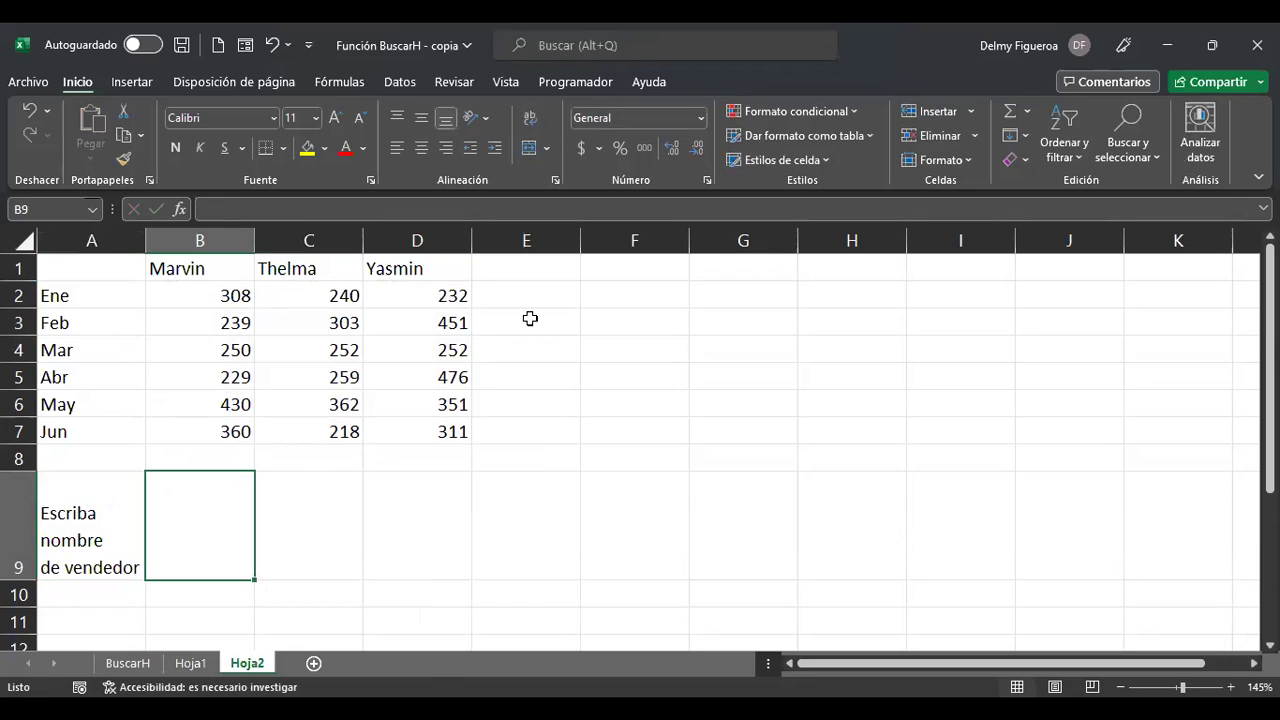
type("Marvin")
key("Return")
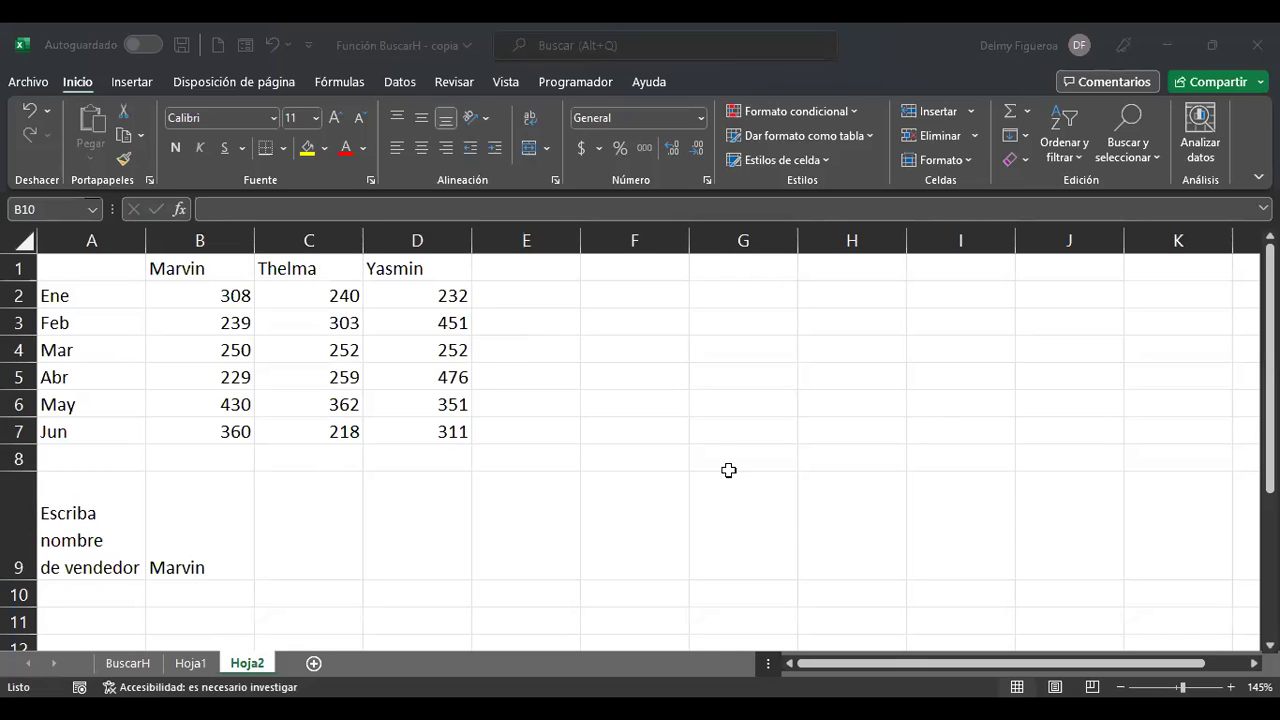
- Enter a BUSCARH formula in C9 that looks up B9 in A1:D7 and returns row 3
key("Up")
key("Right")
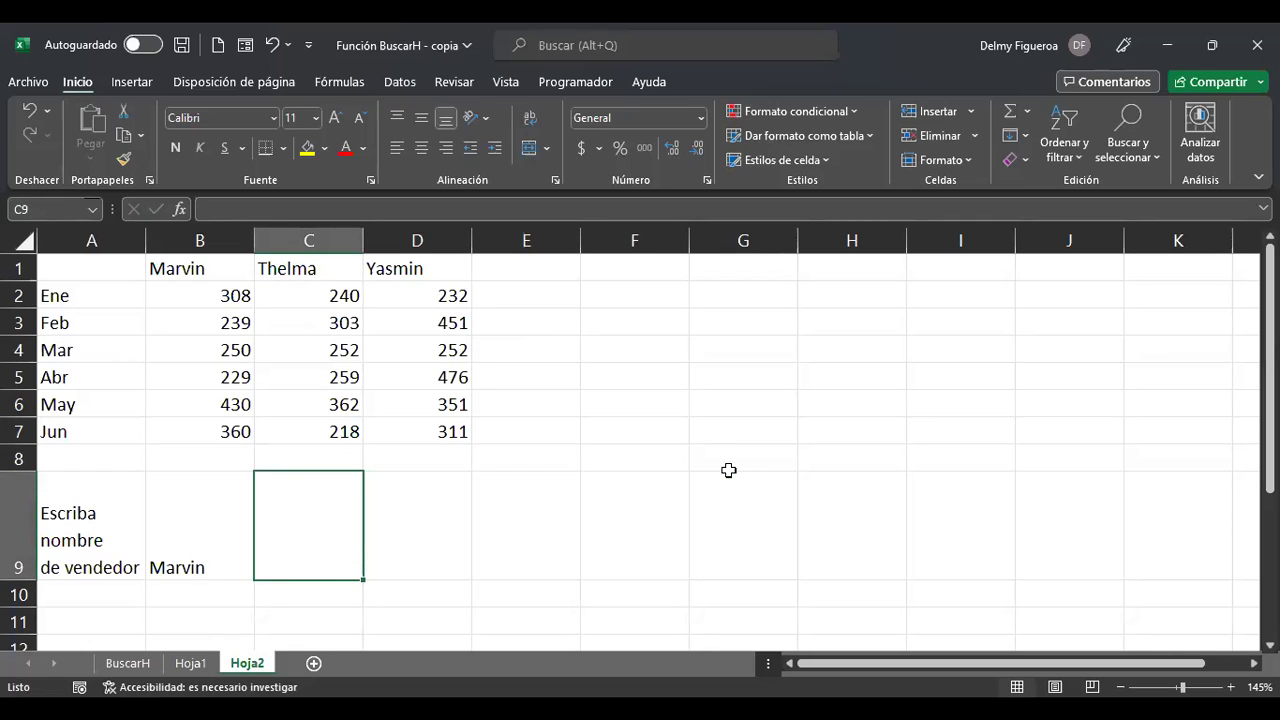
type("+")
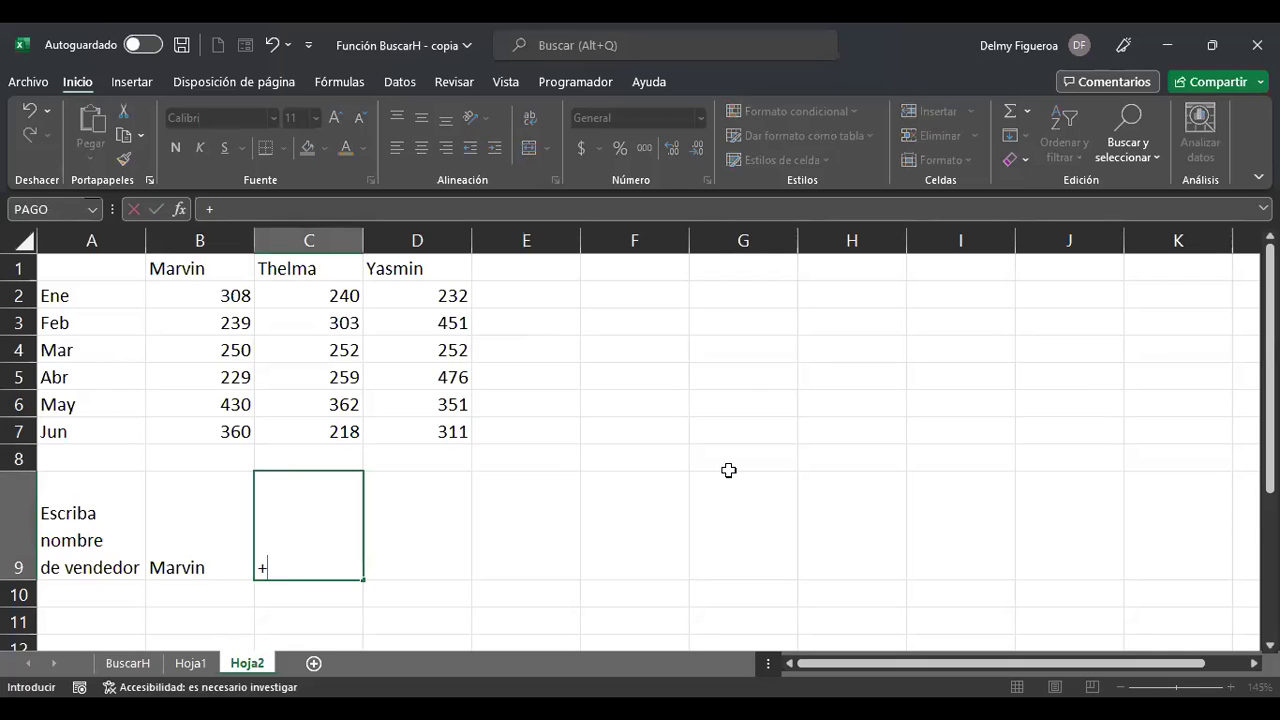
type("busc")
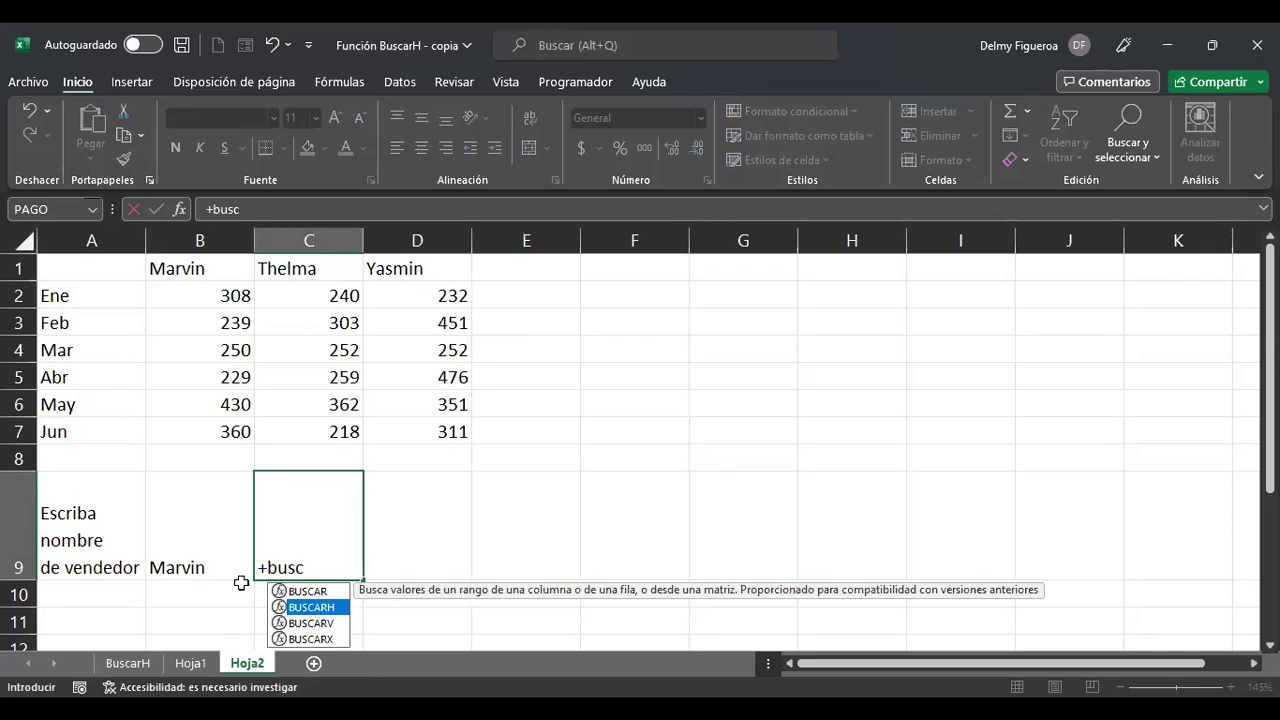
key("Tab")
left_click(206, 563)
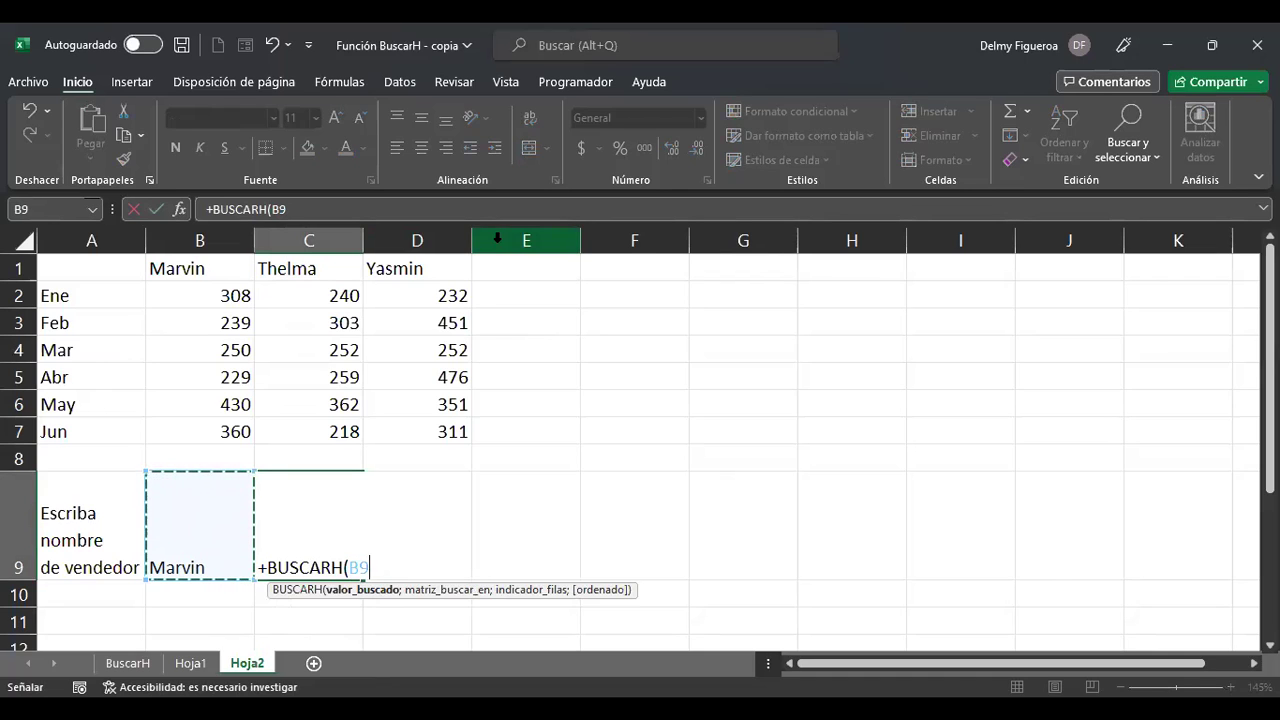
type(";")
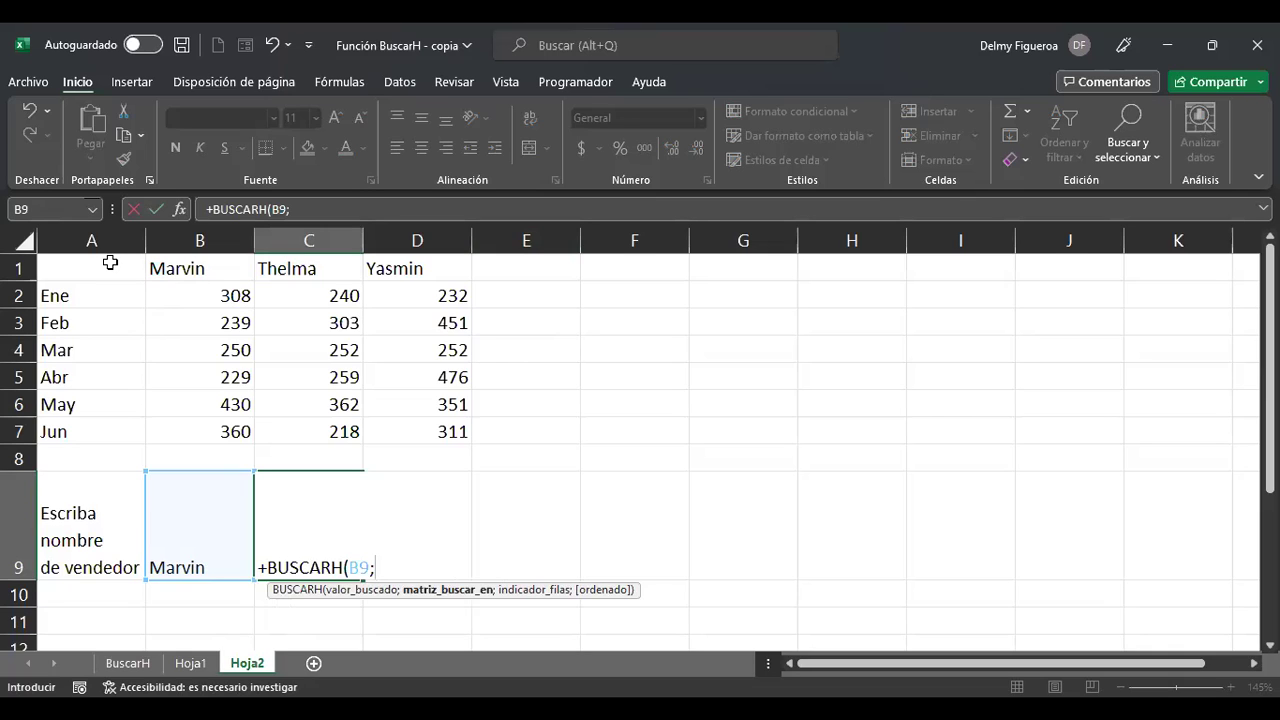
left_click(460, 423)
key("ctrl+shift+8")
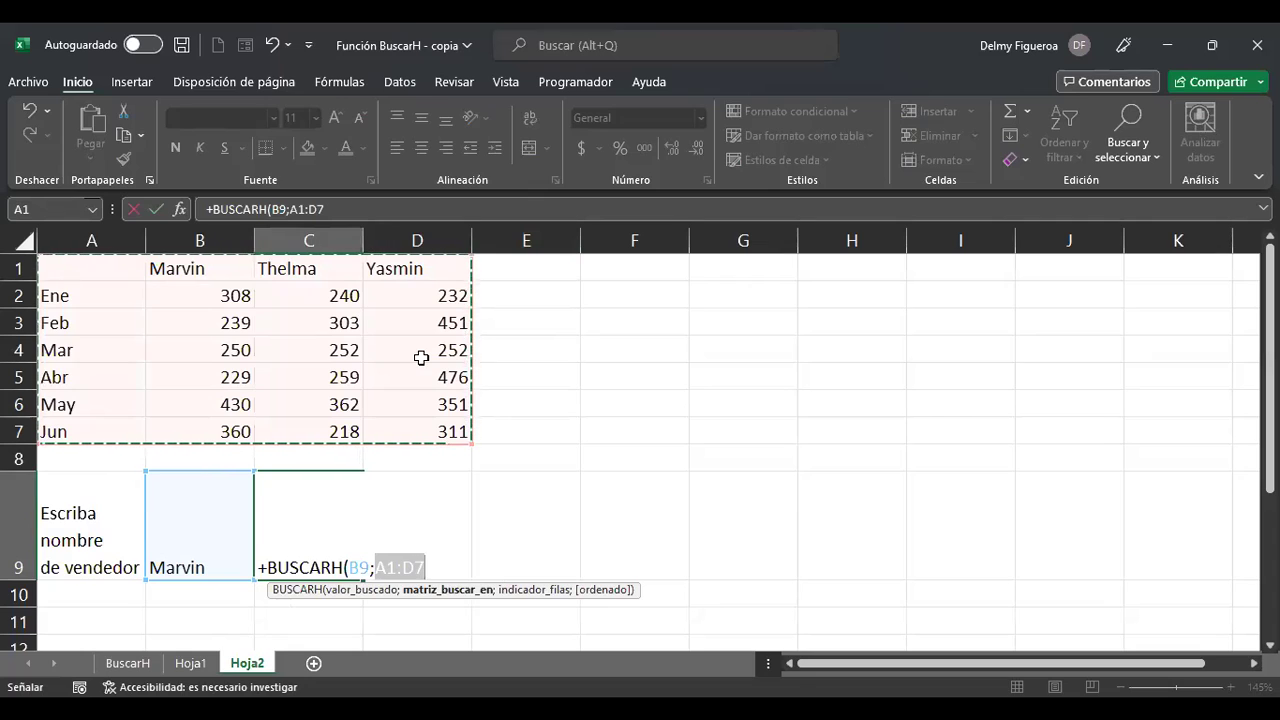
type(";")
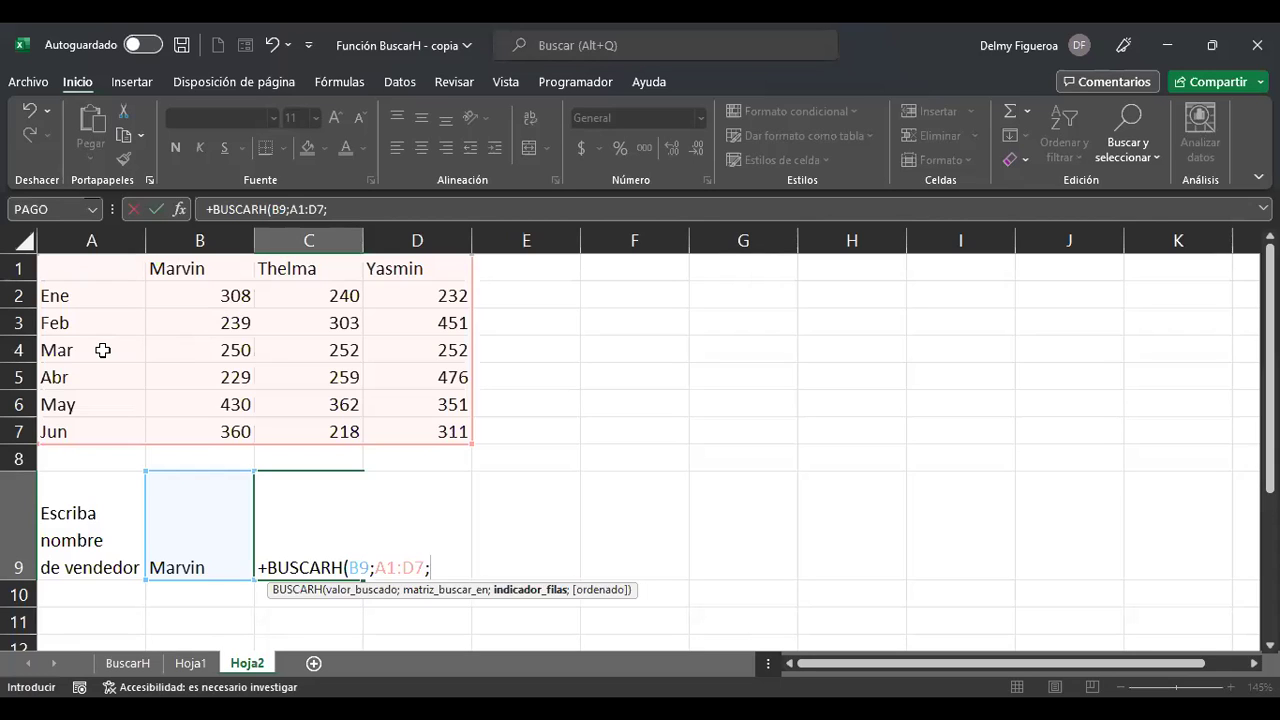
type("3")
key("Return")
- Replace the seller name in B9 with the one heading column C and compare the formula's result with the Feb row
key("Up")
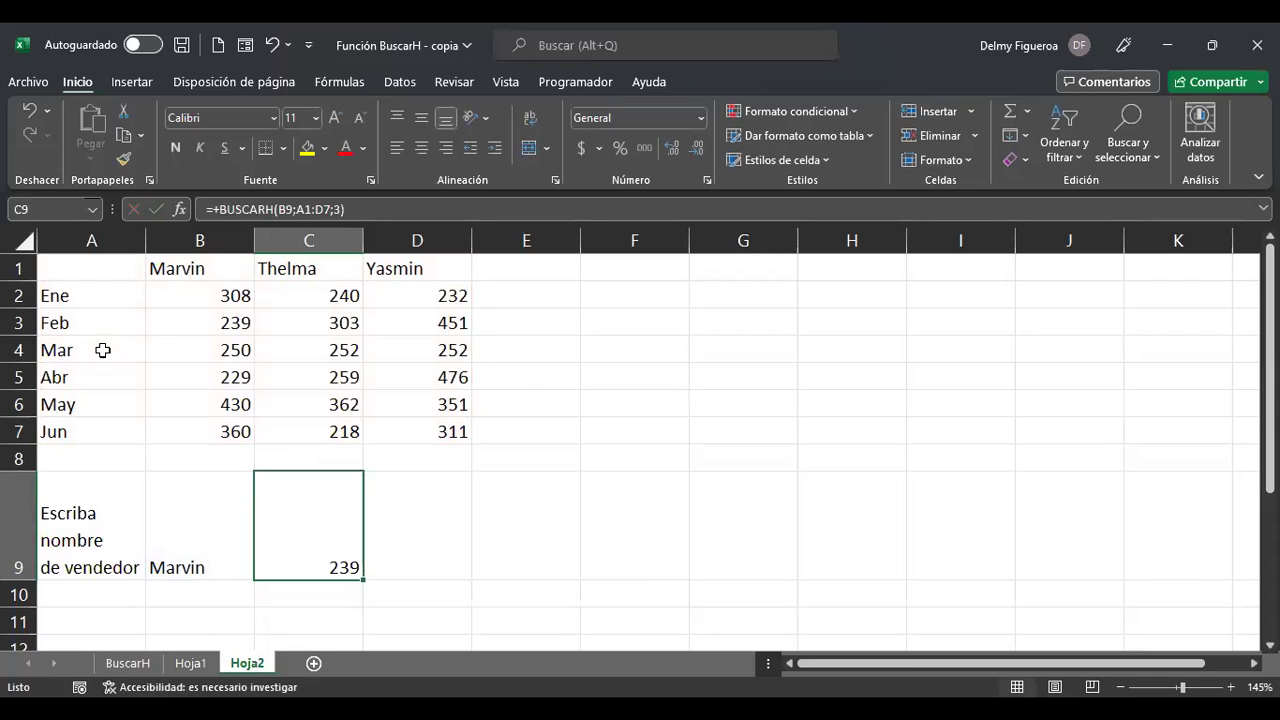
key("Left")
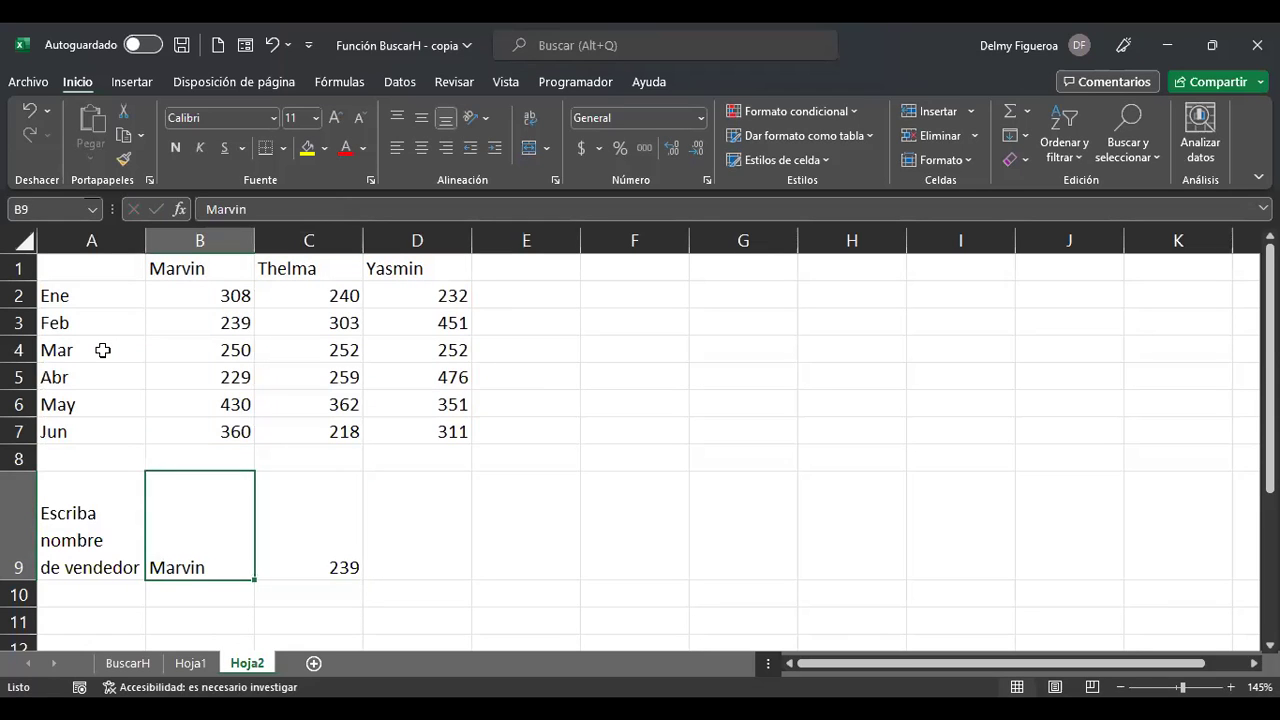
type("Thela")
key("BackSpace")
type("ma")
key("Return")
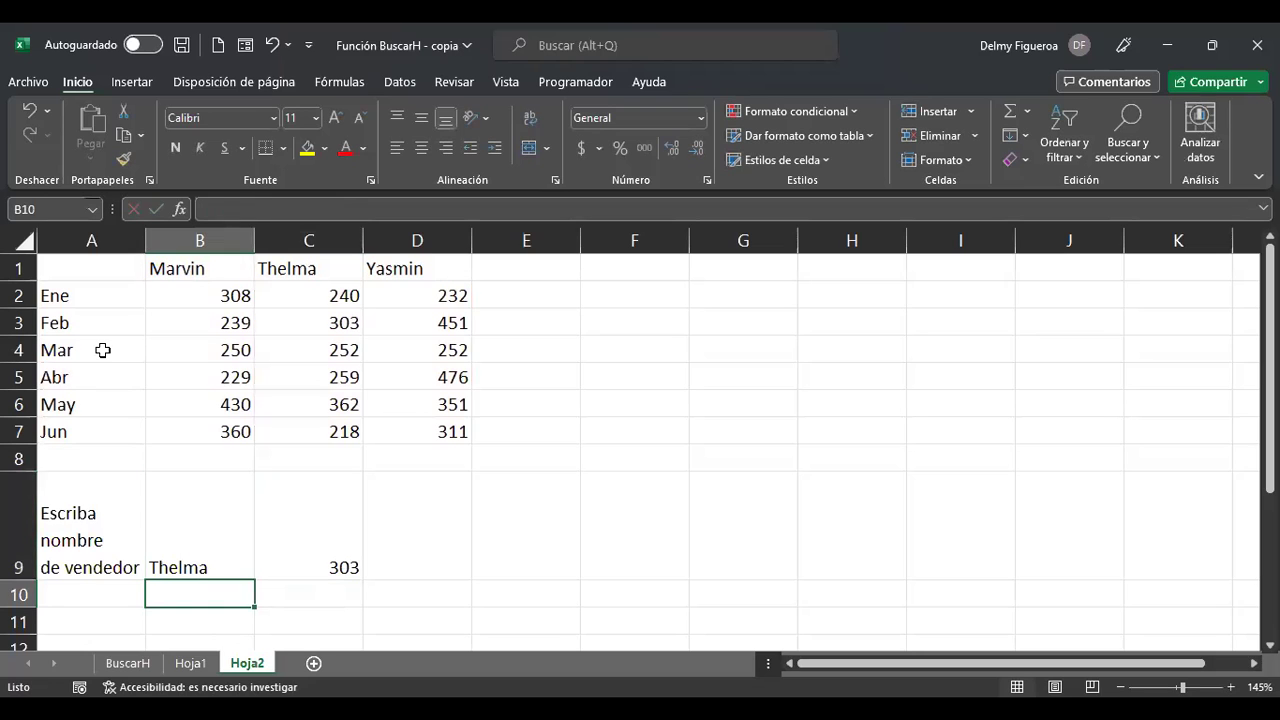
key("Up")
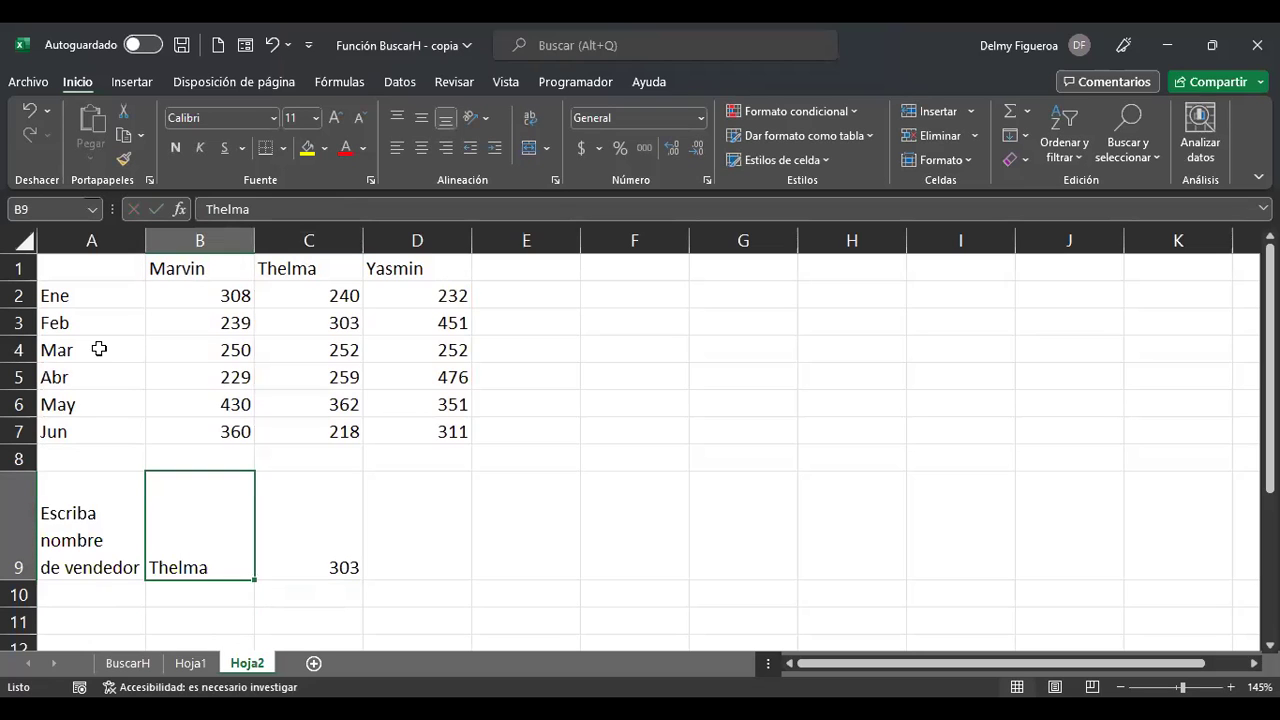
left_click_drag(103, 320, 404, 321)
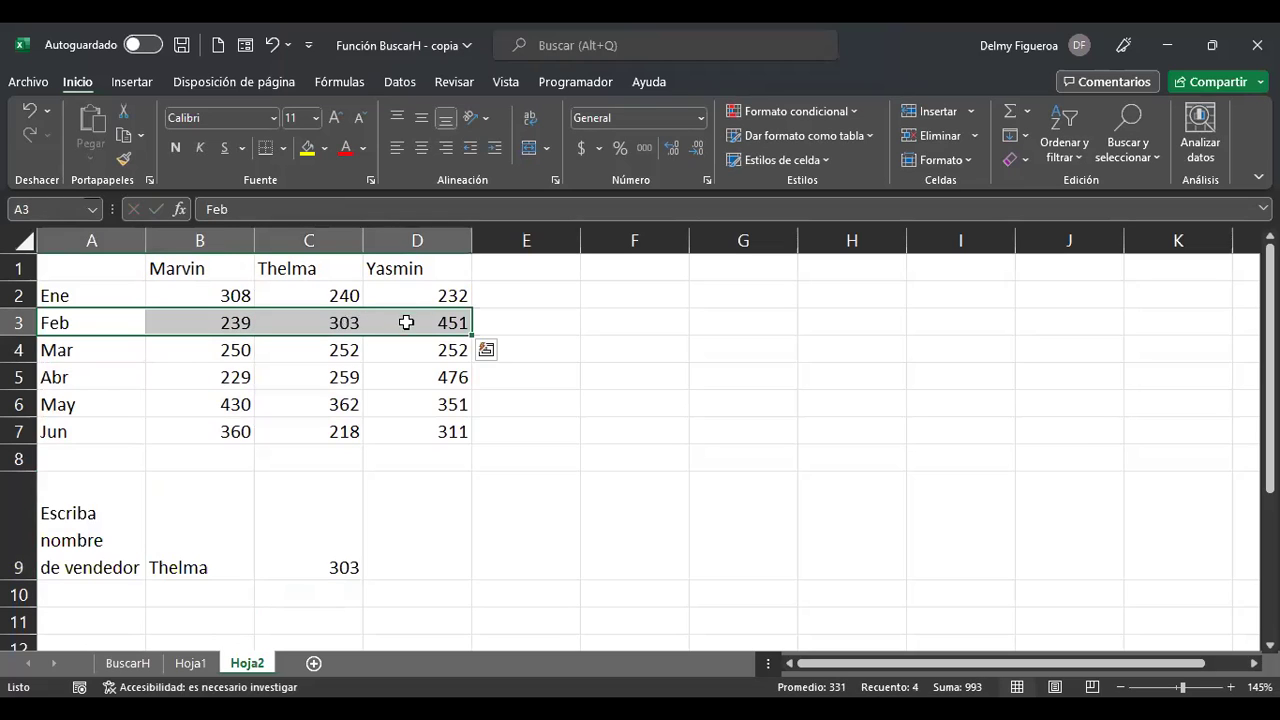
- Replace the row index in C9's formula with a nested BUSCARH that looks up B10 in A2:A7
left_click(333, 563)
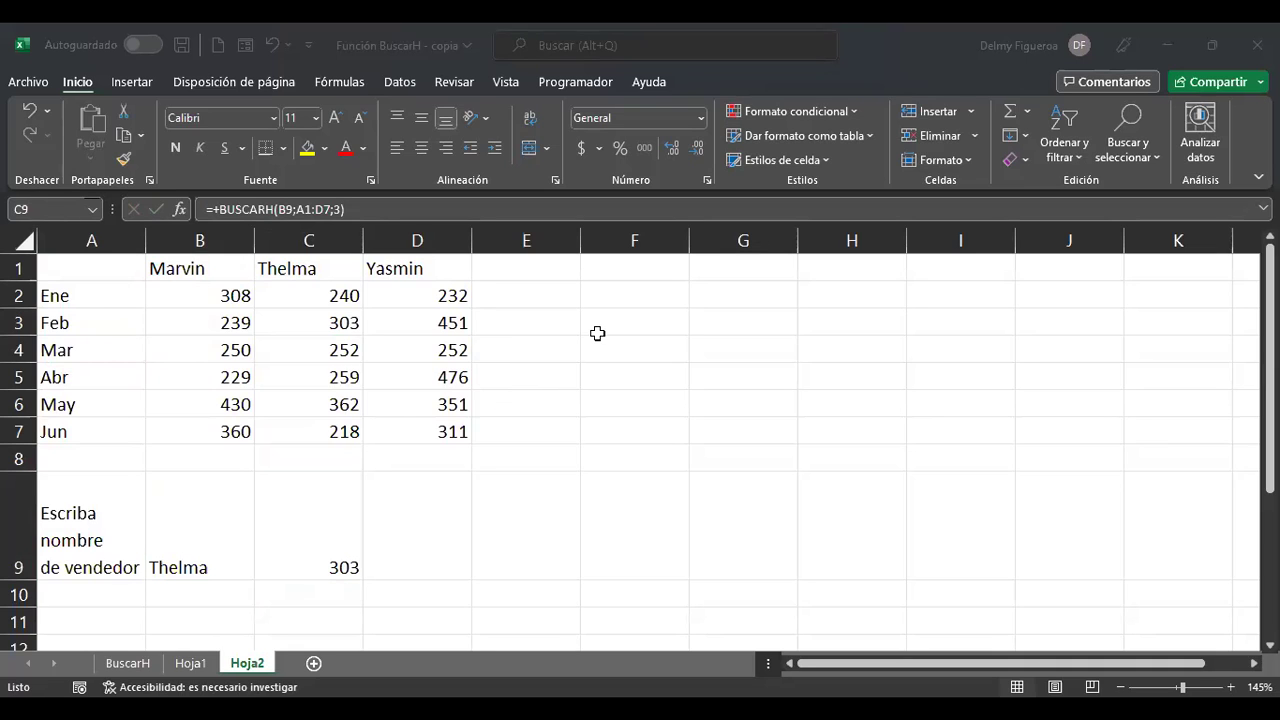
key("F2")
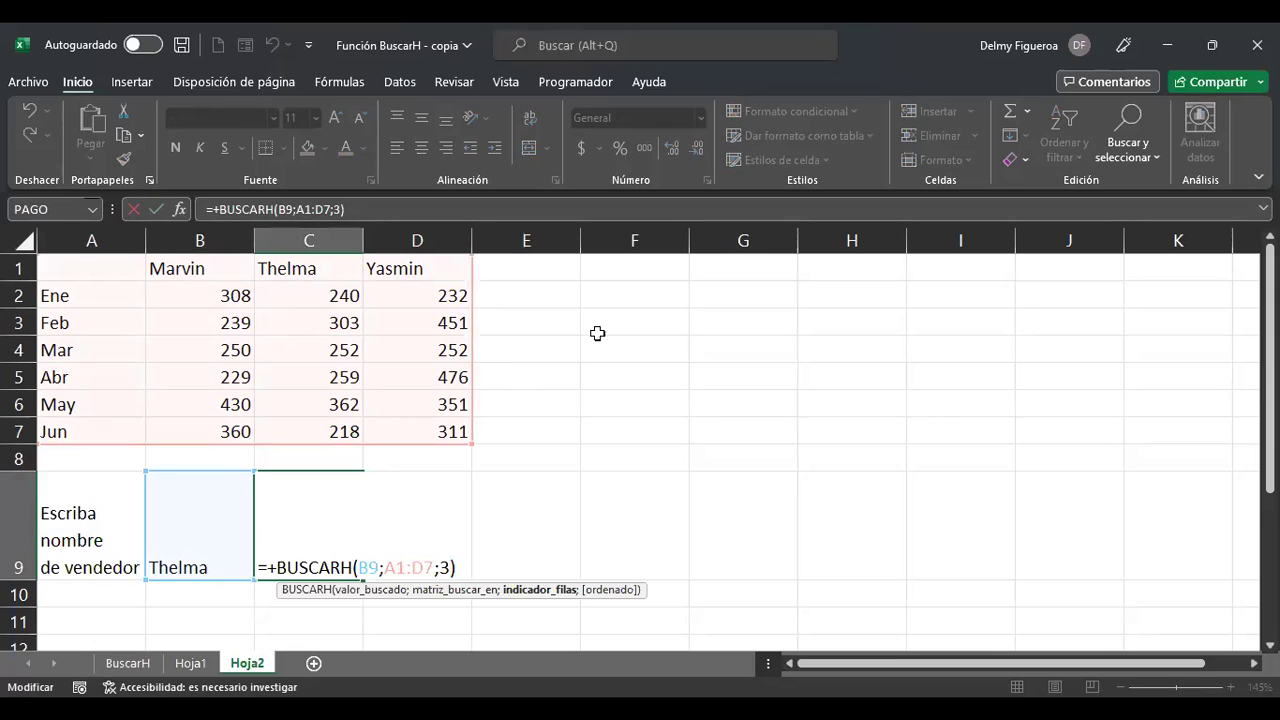
key("BackSpace")
type("bus")
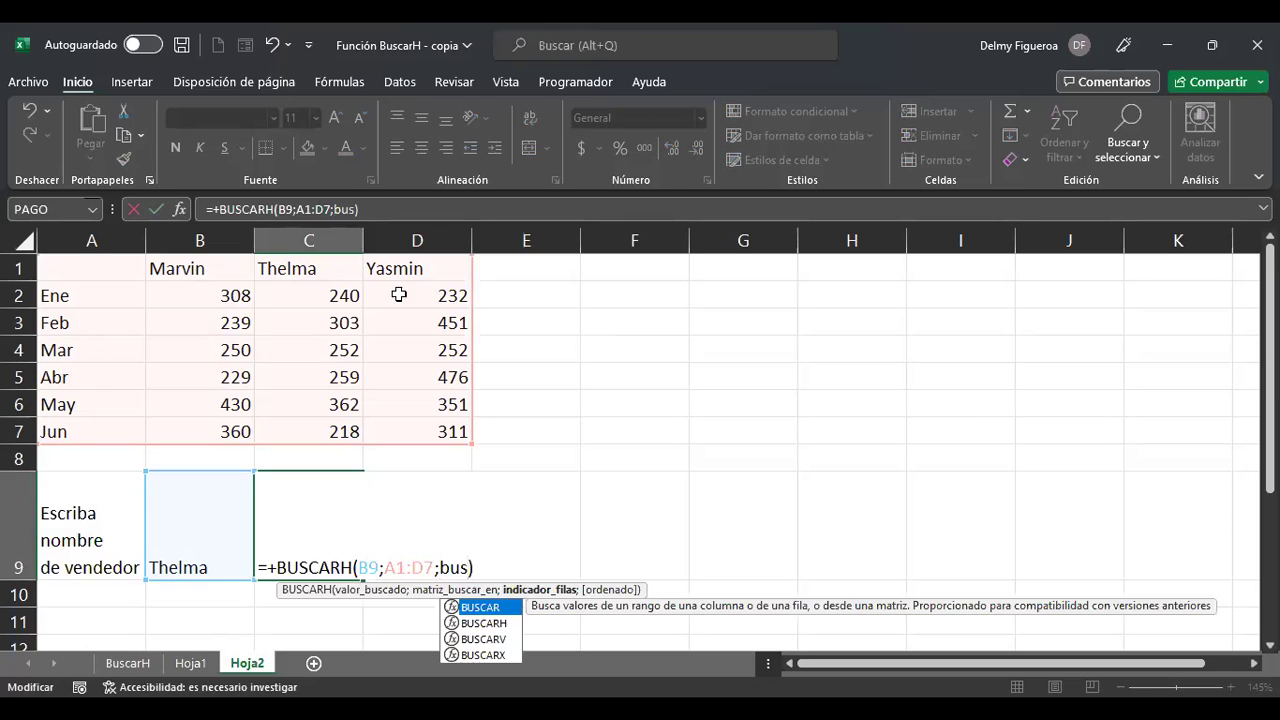
double_click(485, 623)
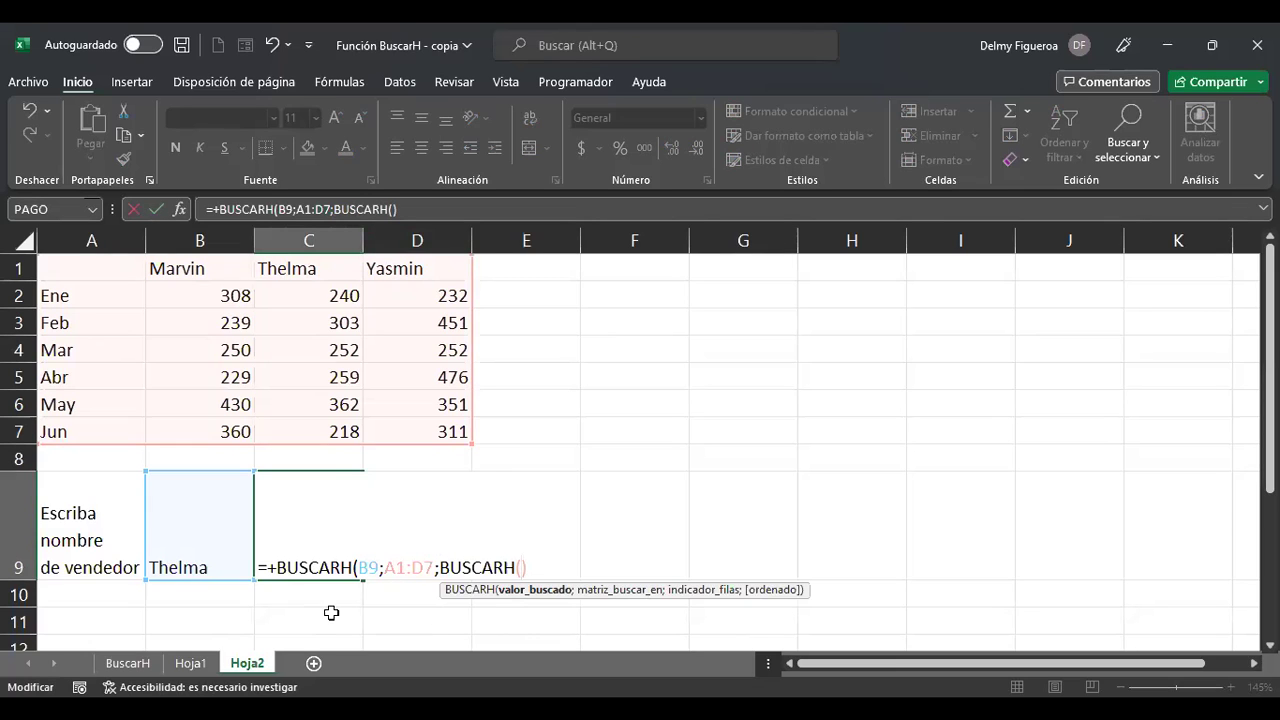
left_click(196, 593)
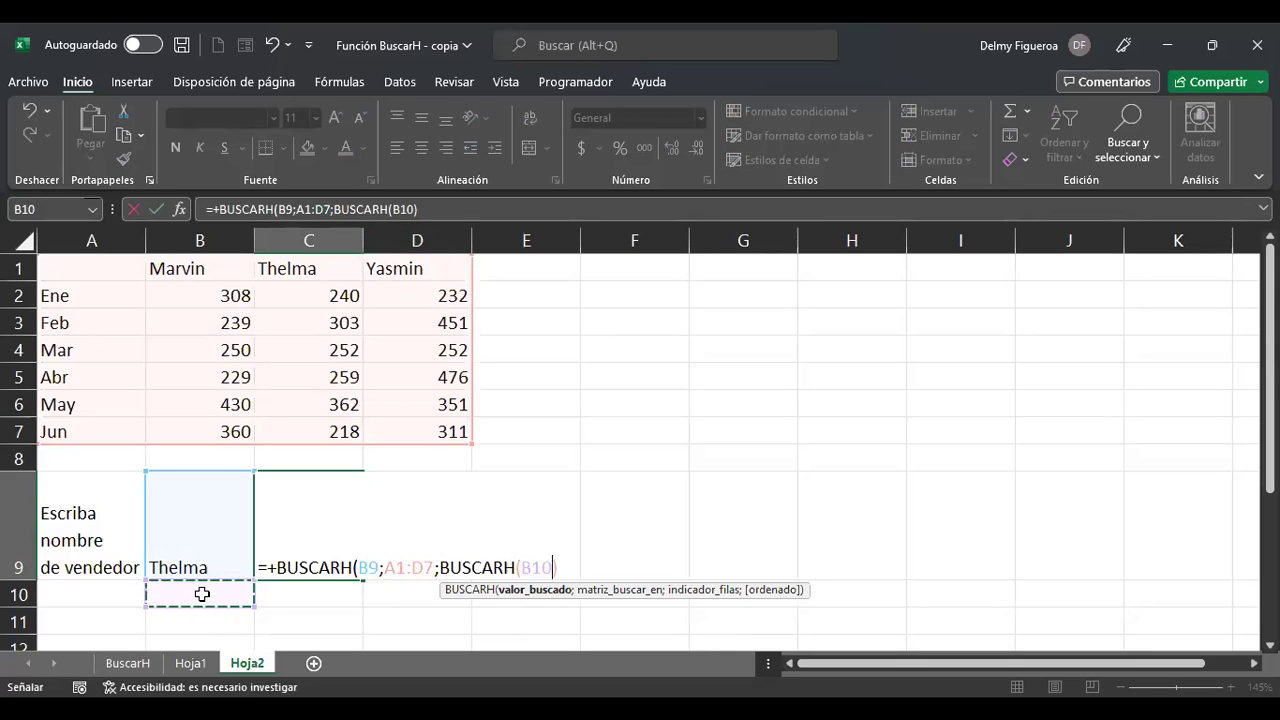
type(";")
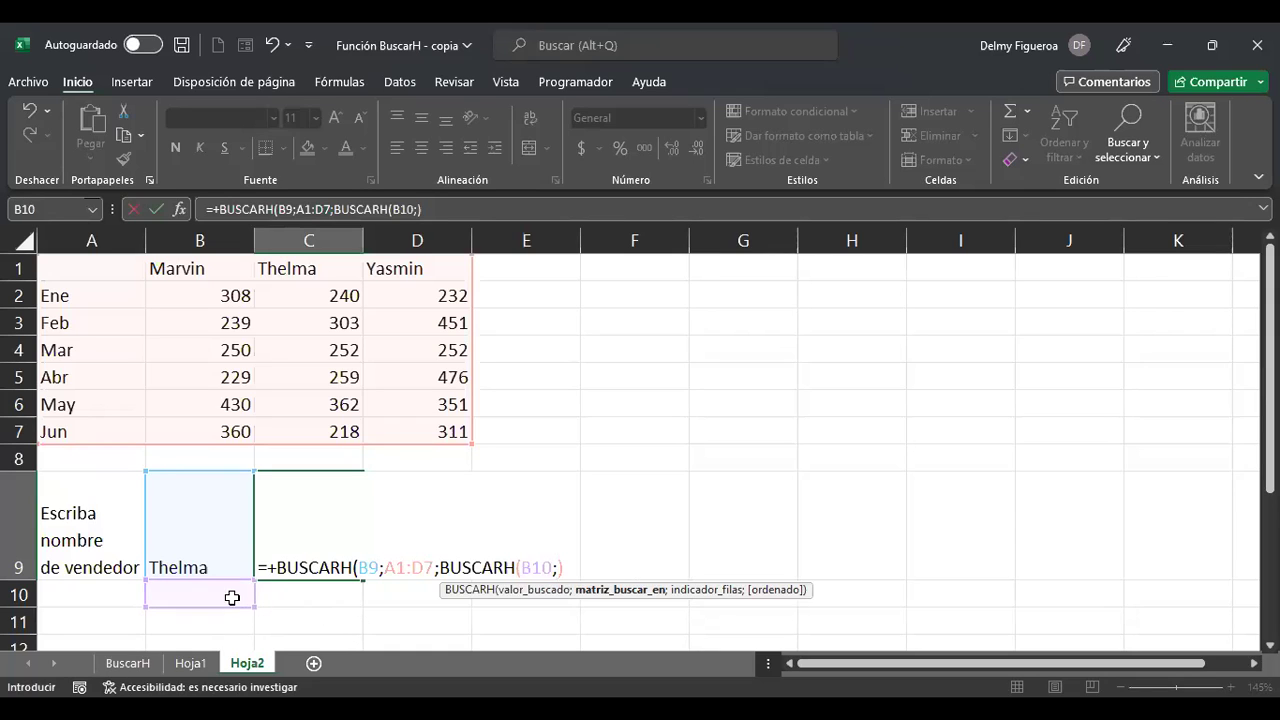
left_click(110, 299)
left_click(94, 428, "shift")
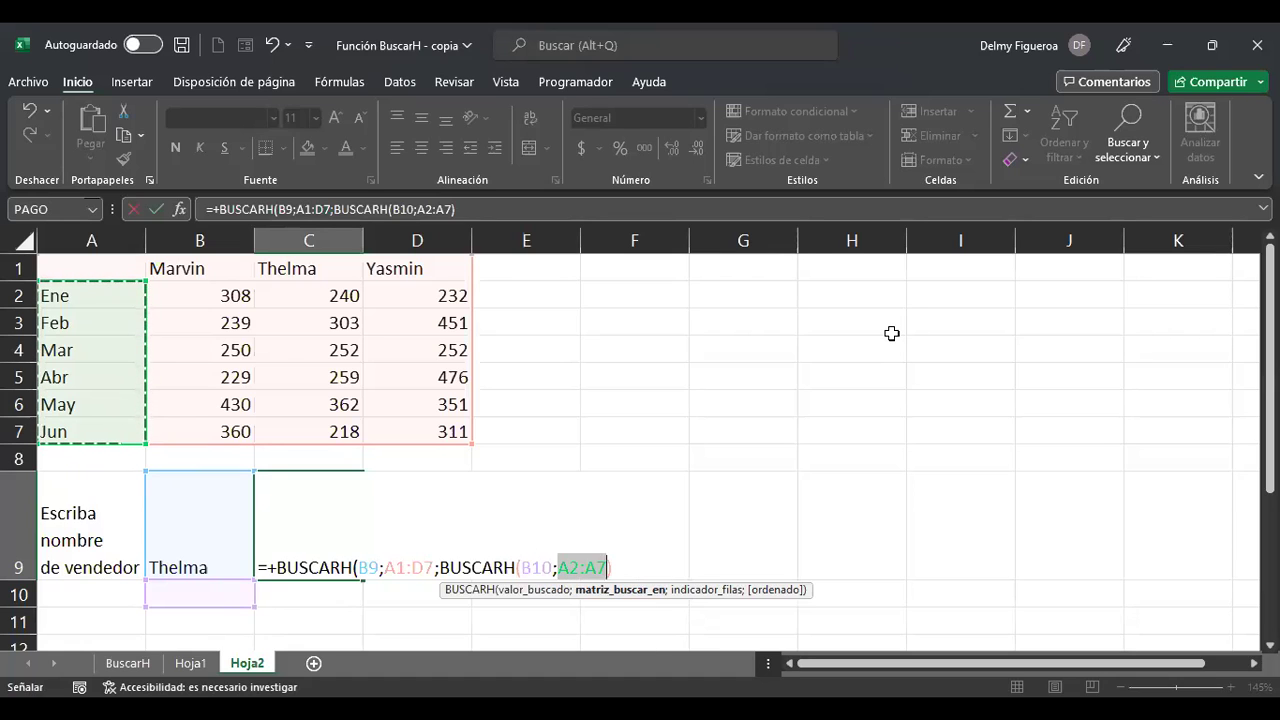
- Change the nested function in C9's formula from BUSCARH to BUSCARV
left_click(510, 567)
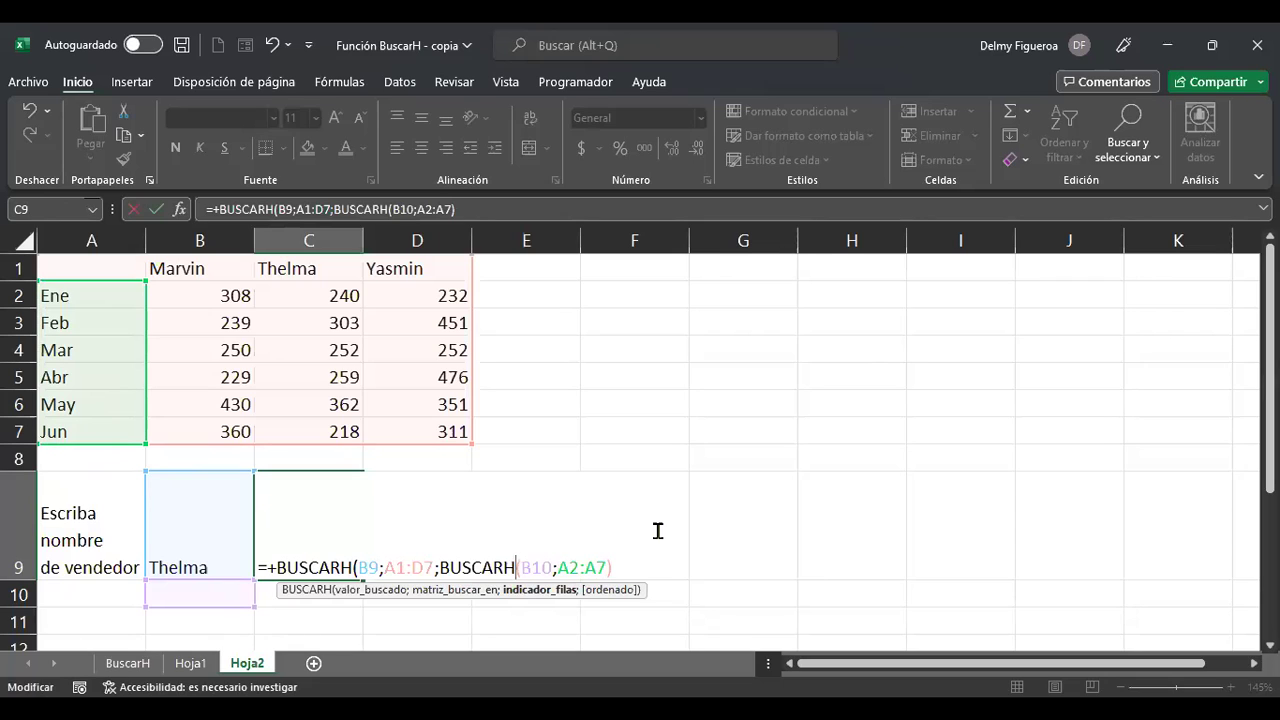
key("BackSpace")
type("v")
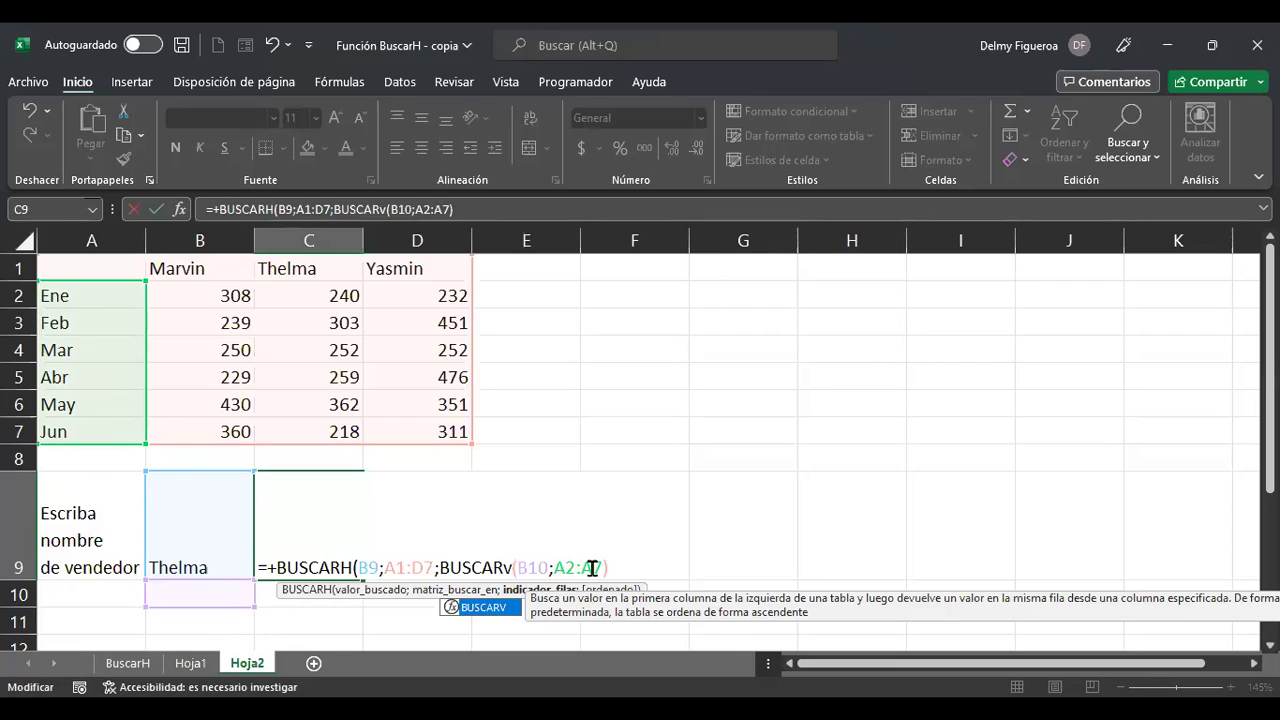
key("Right")
key("Right")
key("Right")
key("Right")
key("Right")
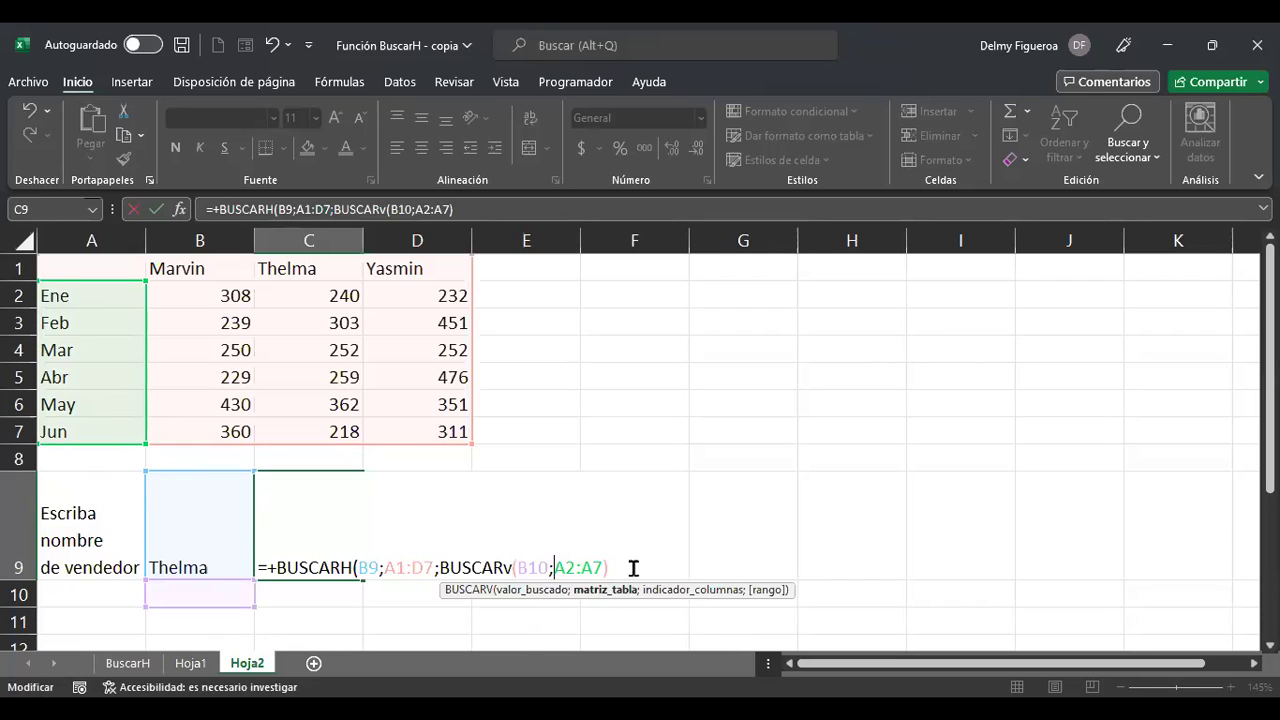
- Add B9 as the column index argument of the nested BUSCARV, after the A2:A7 range
left_click(523, 567)
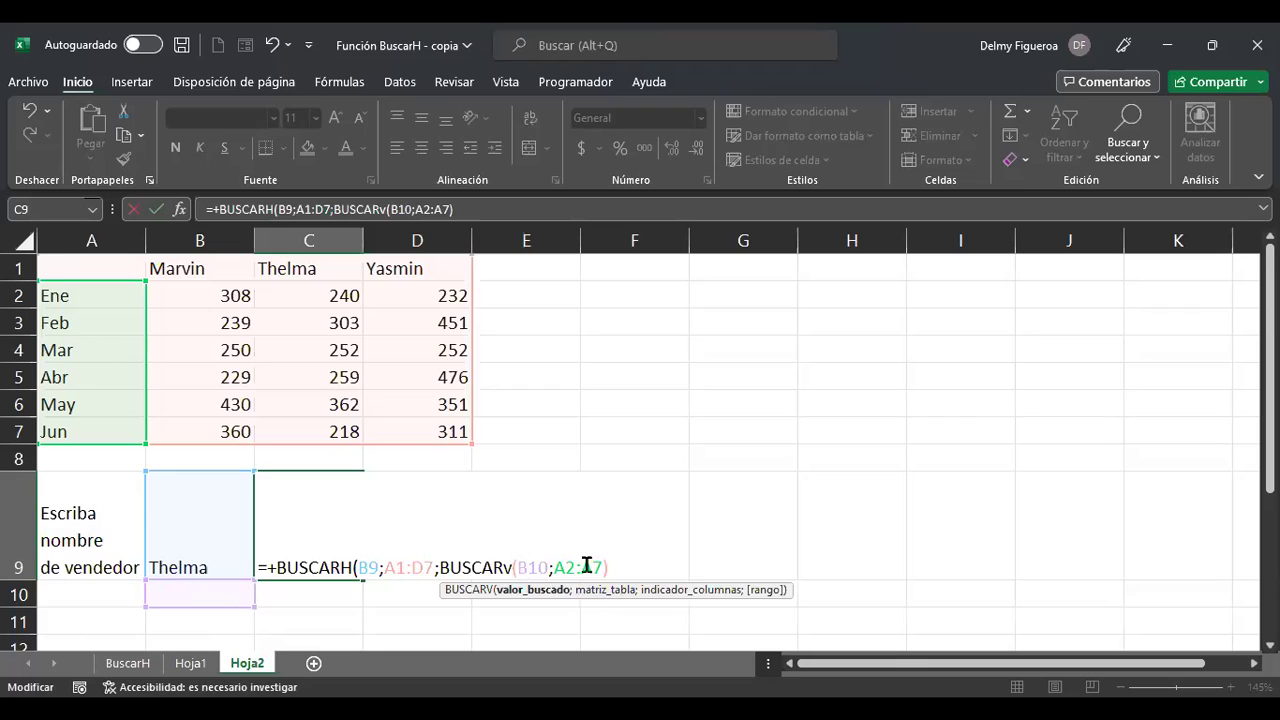
left_click(555, 566)
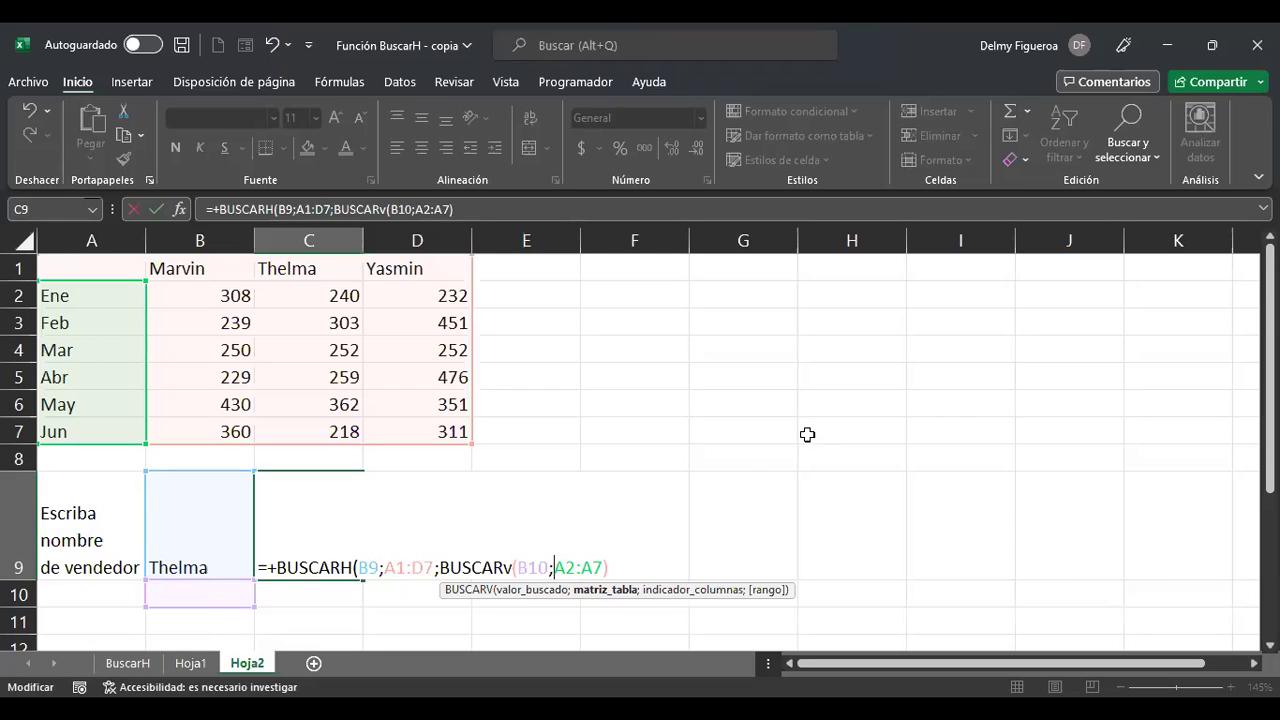
key("Right")
type(";")
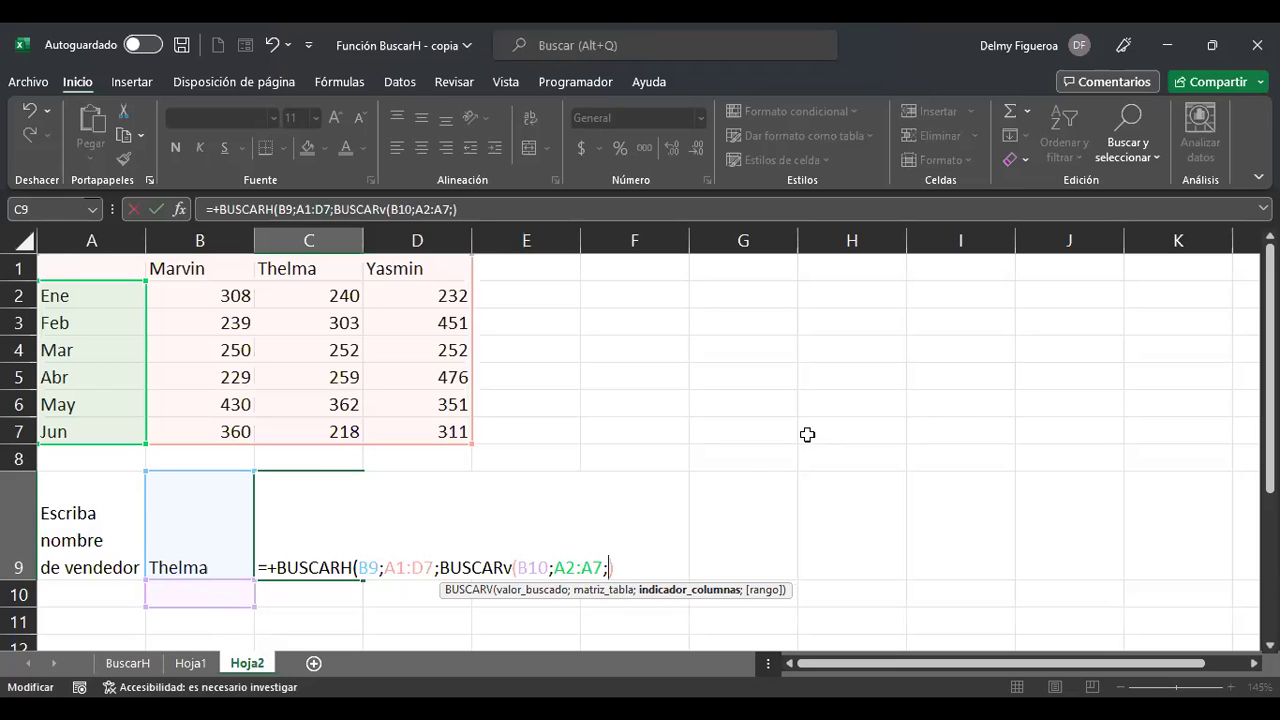
left_click(222, 538)
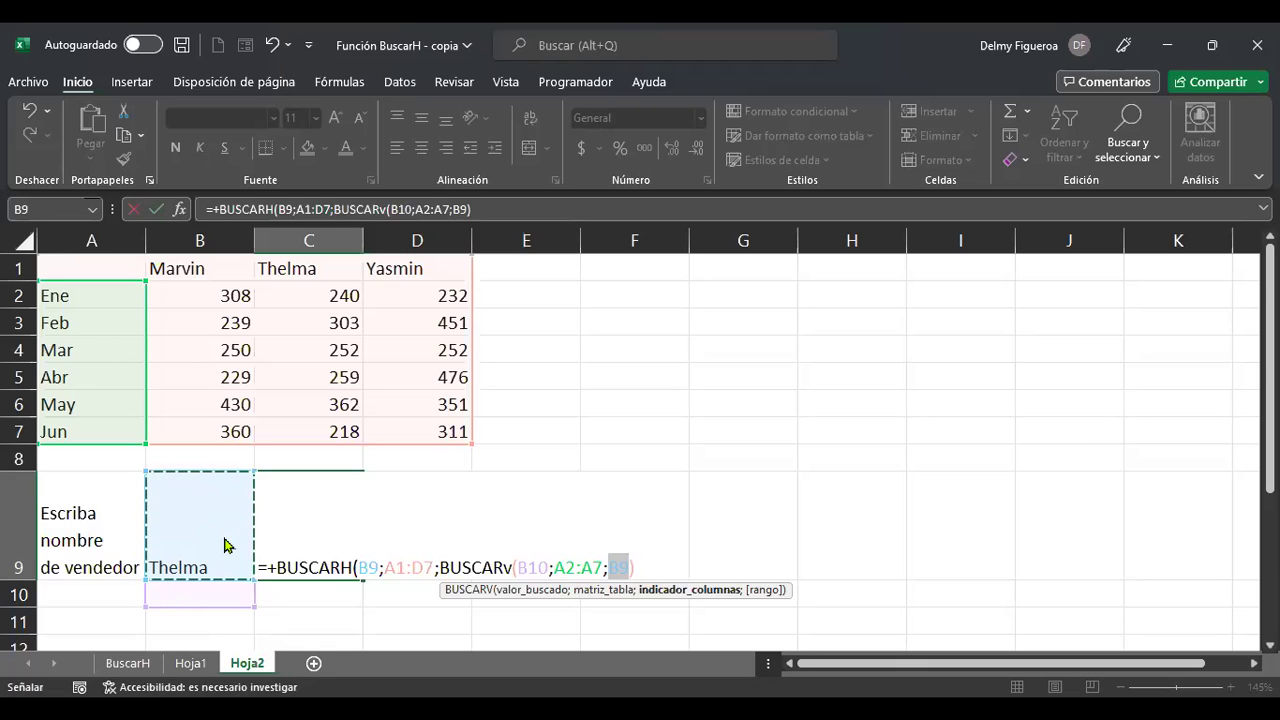
key("alt+Tab")
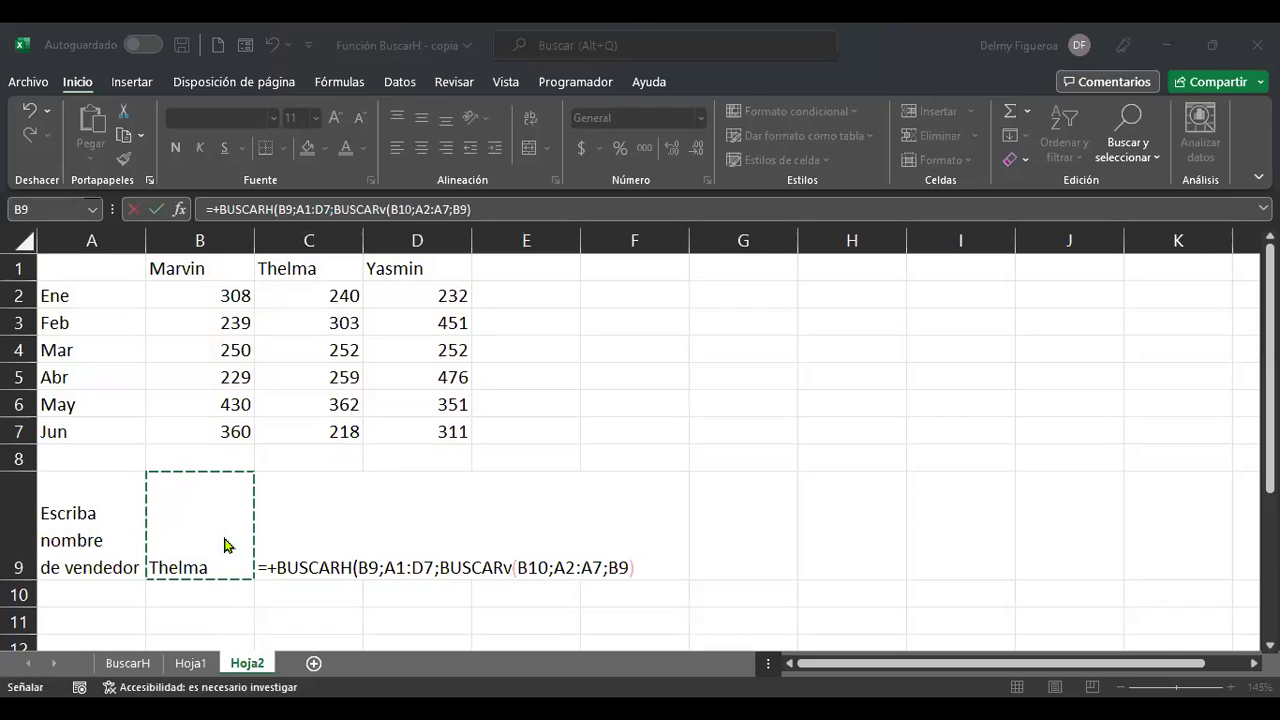
key("alt+Tab")
key("End")
key("Right")
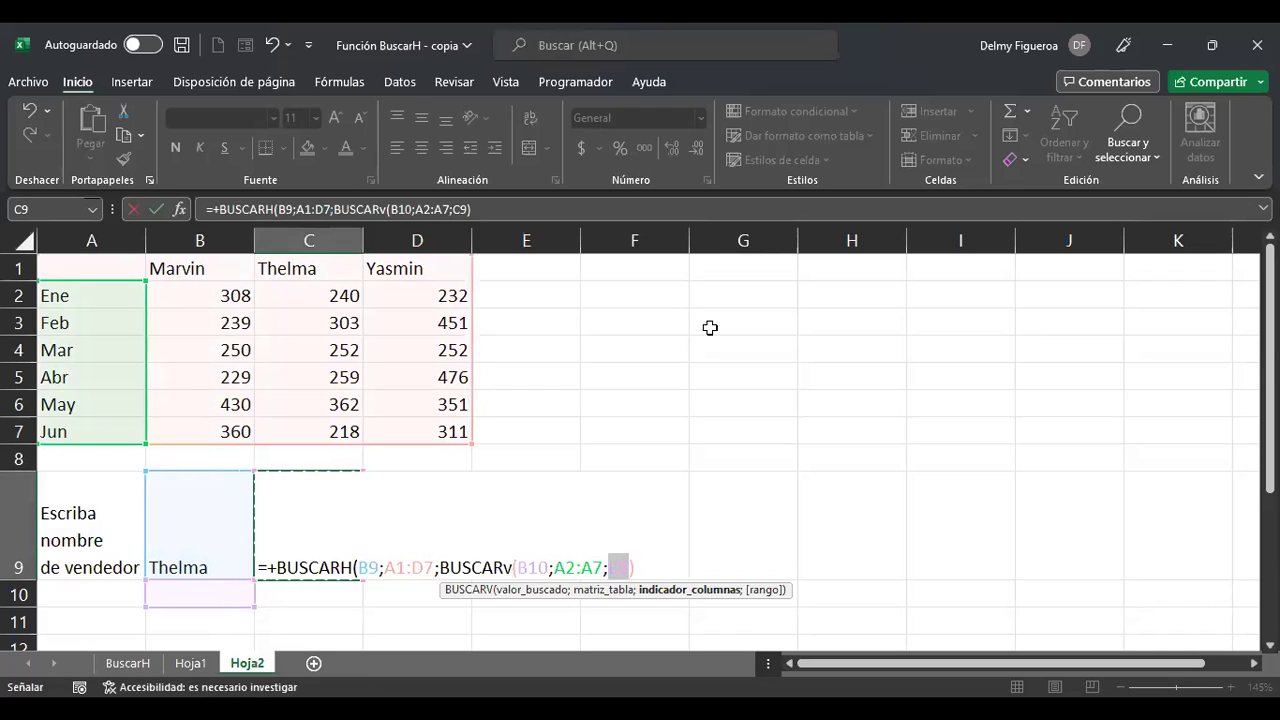
left_click(223, 519)
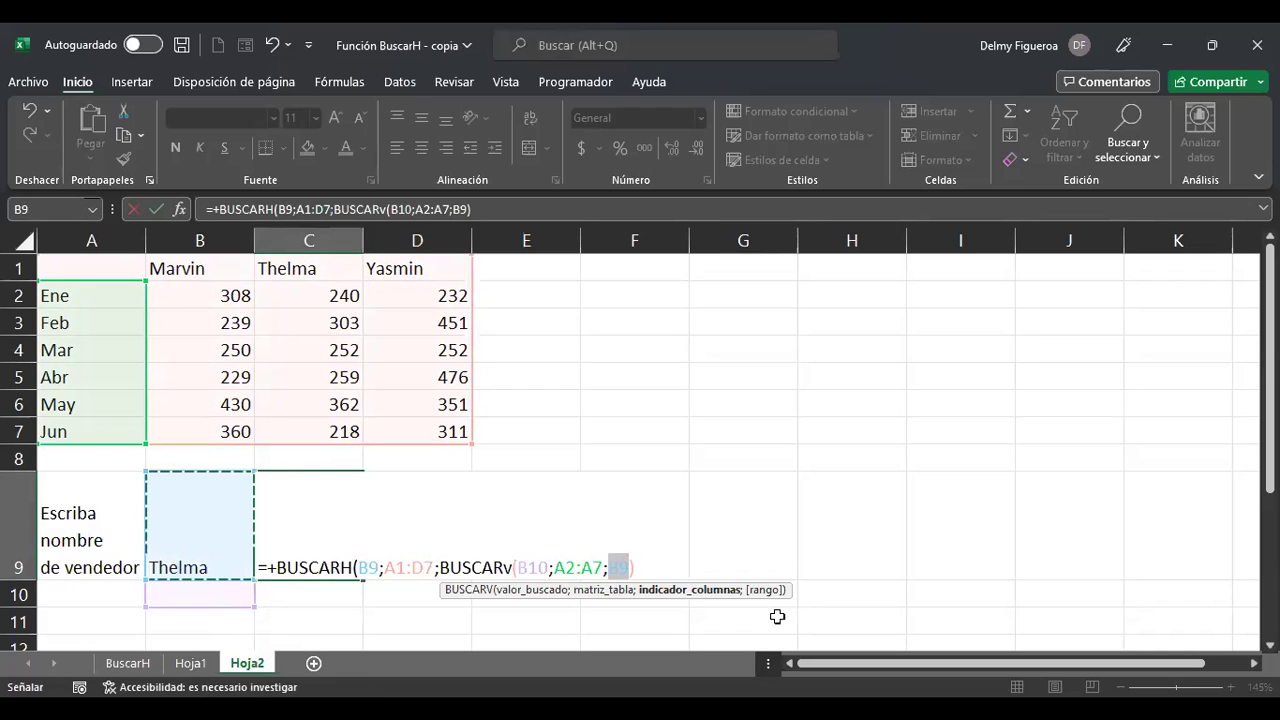
- Add the final closing parenthesis to the nested formula and enter it in C9
key("F2")
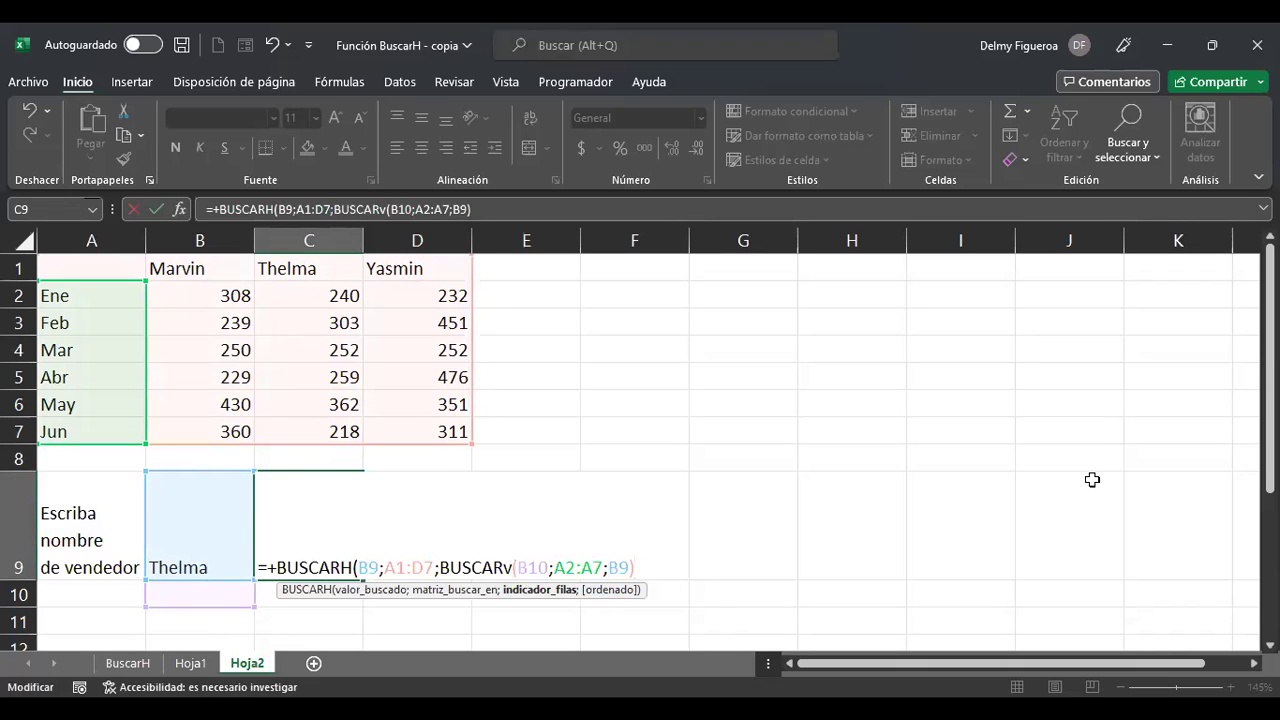
type(")")
key("Return")
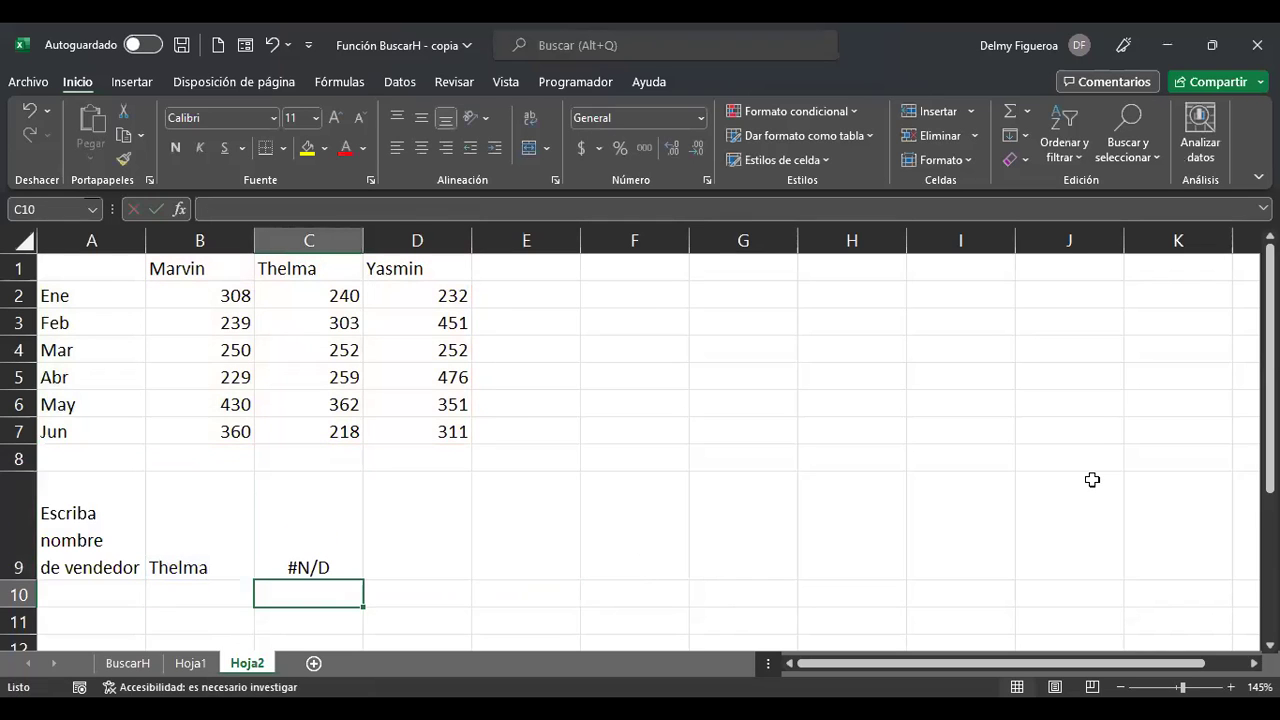
key("Up")
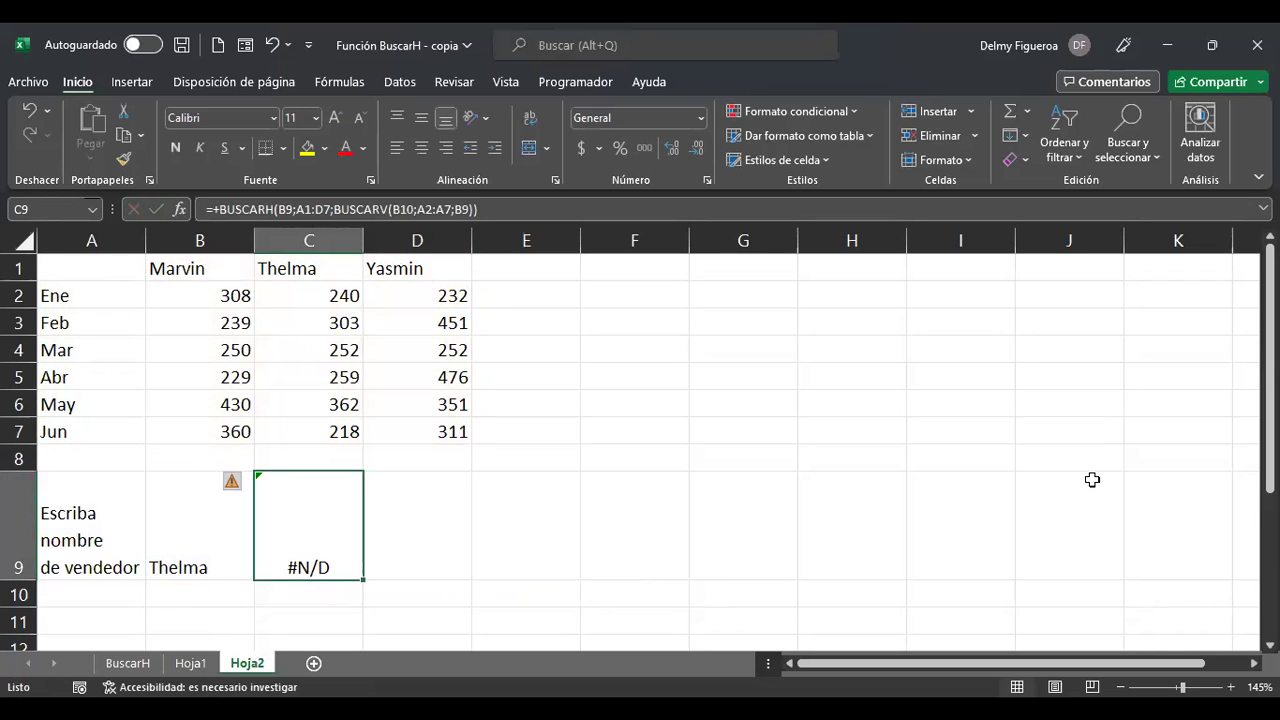
- Enter the month Ene in B10 as the lookup value for the nested BUSCARV
left_click(231, 591)
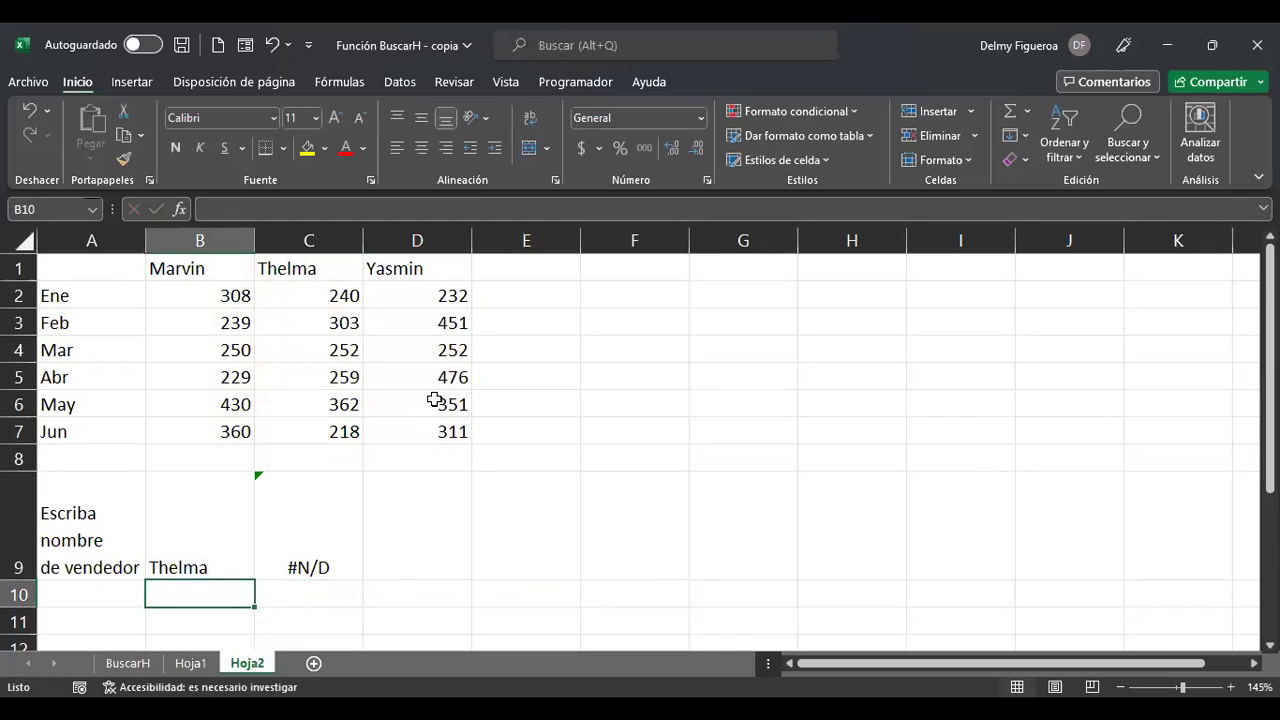
type("Ene")
key("Return")
key("Up")
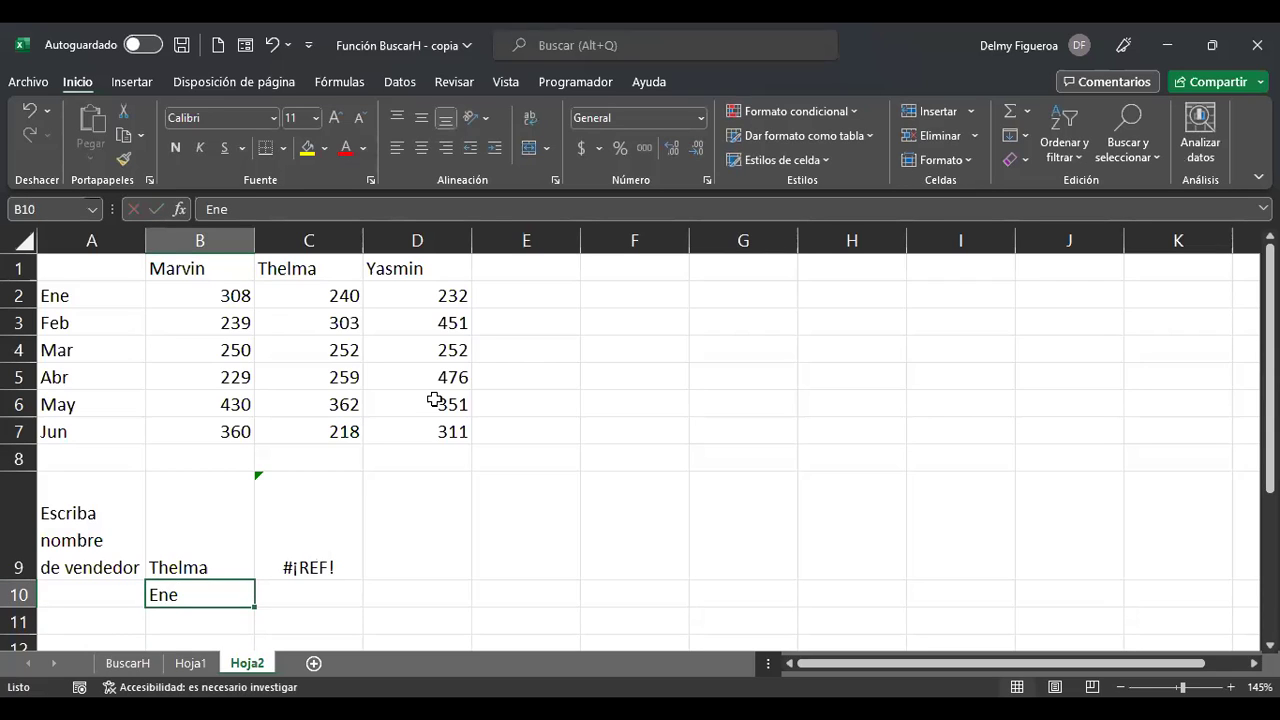
key("Up")
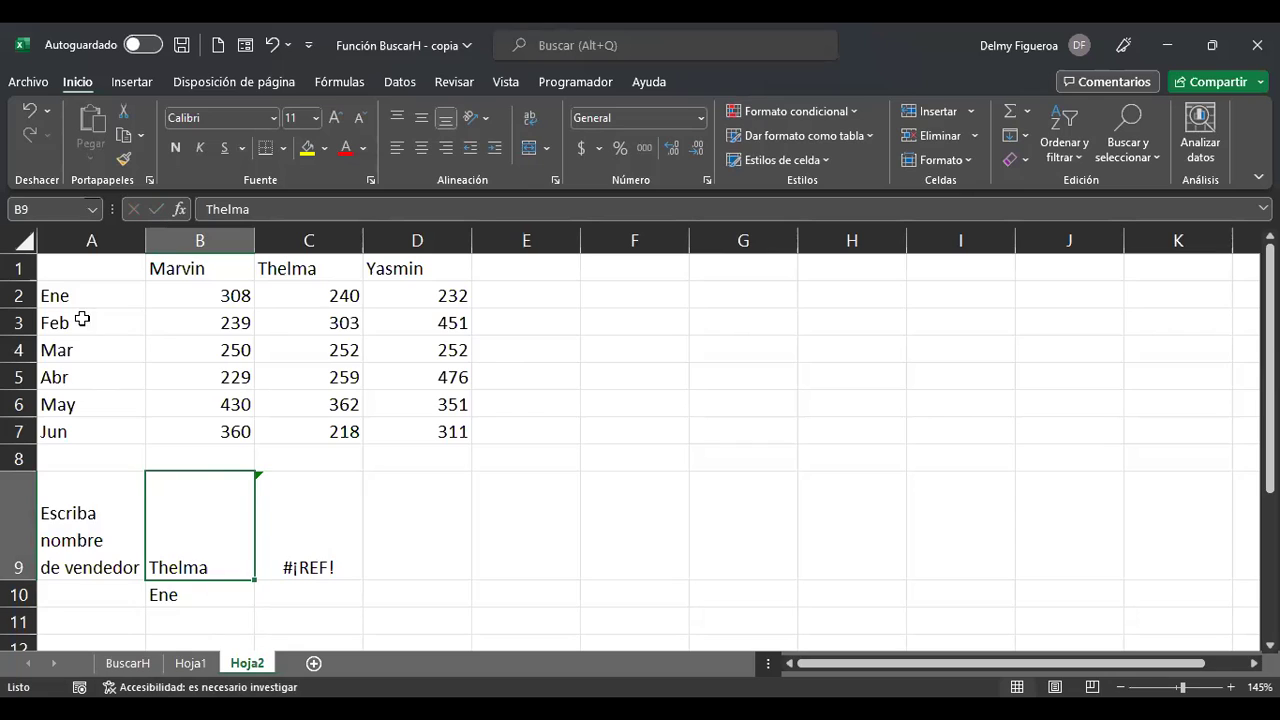
- Examine C9's nested BUSCARH/BUSCARV formula, especially its column index argument, against the data in Thelma's column
left_click(327, 291)
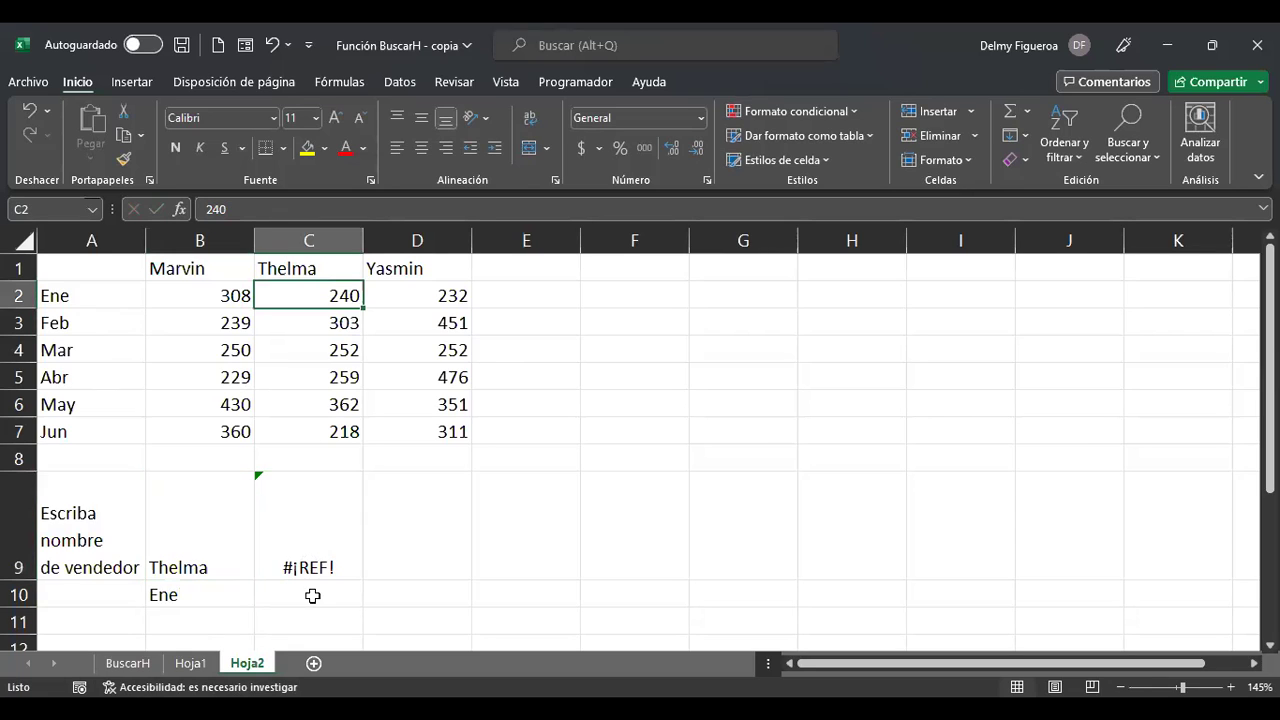
left_click(310, 560)
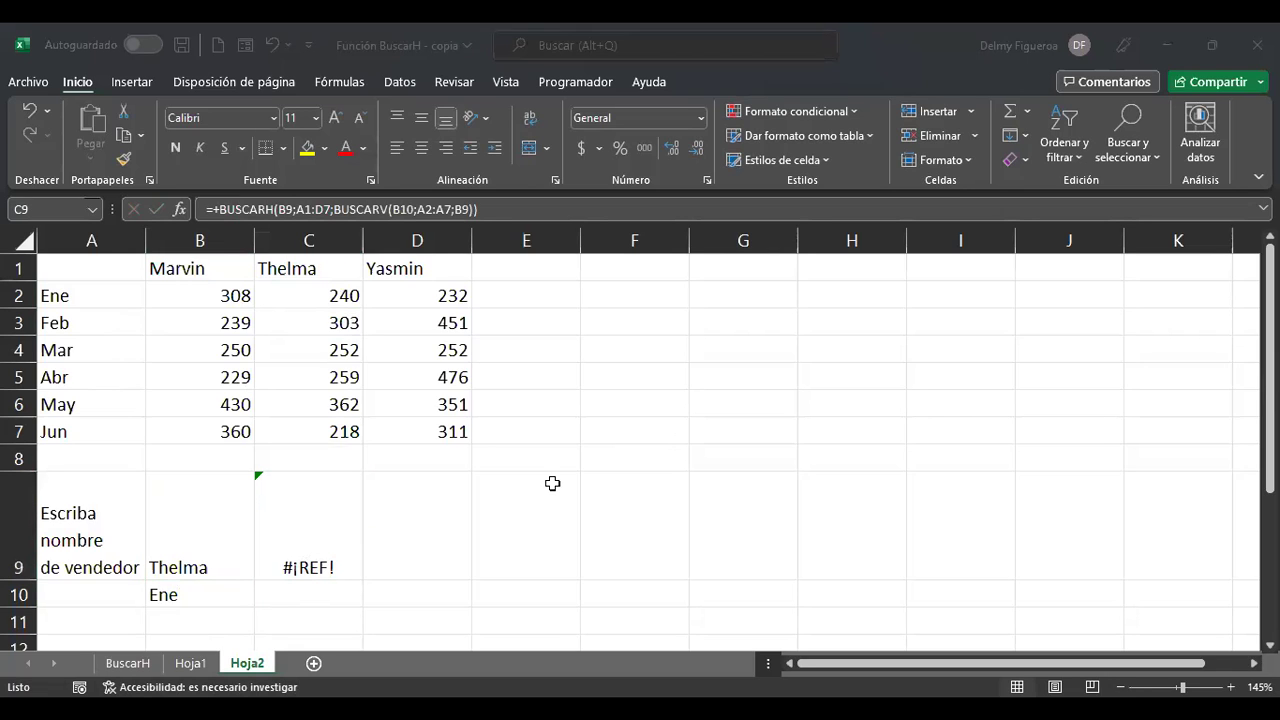
key("F2")
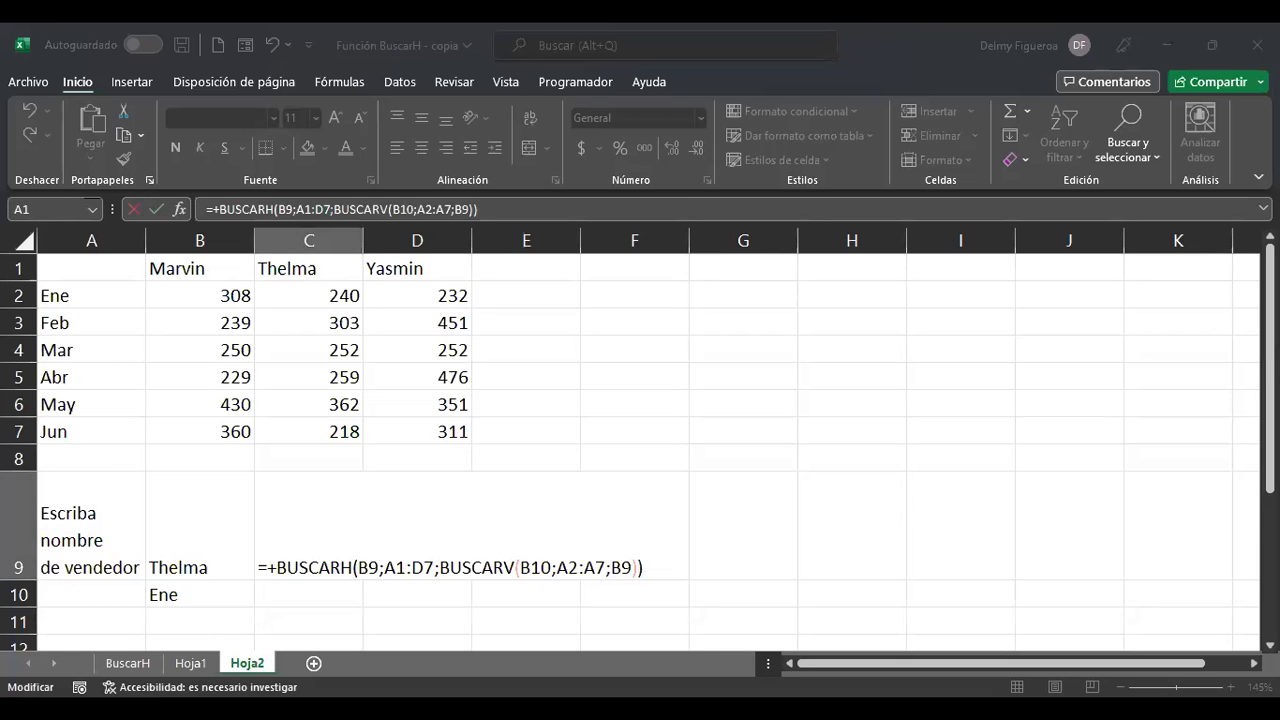
key("ctrl+Return")
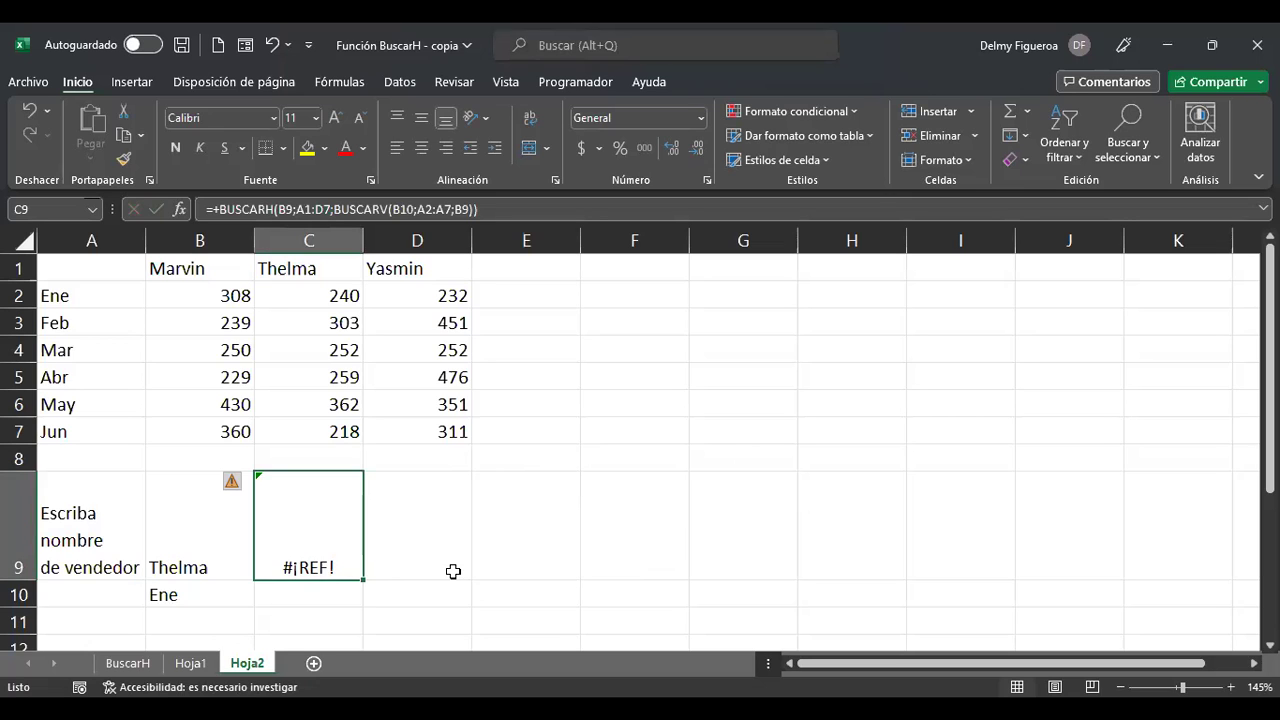
key("F2")
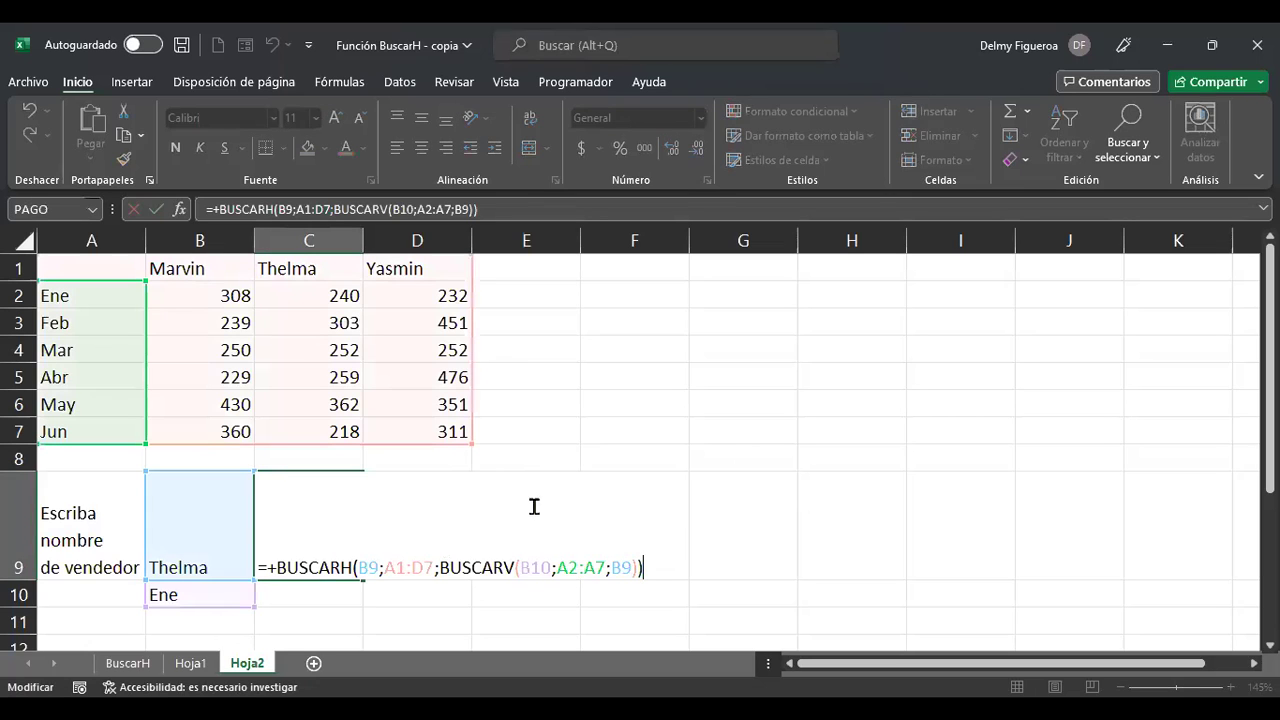
left_click(617, 567)
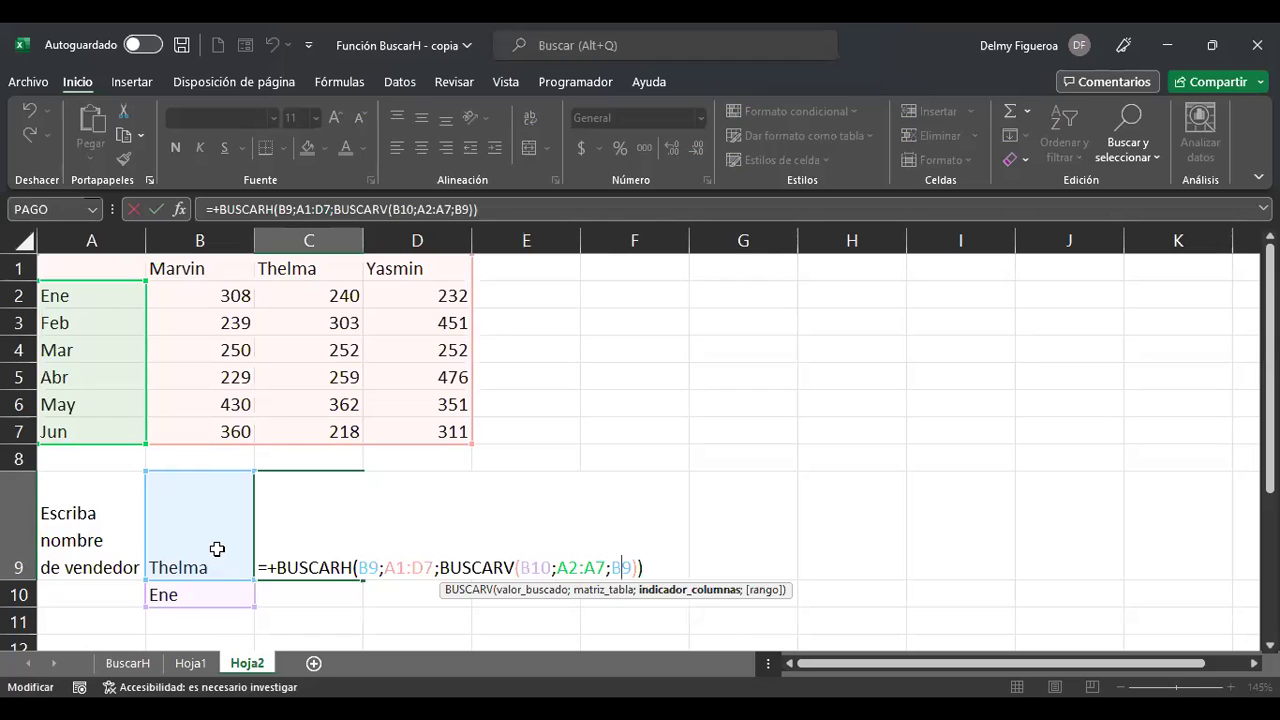
key("Return")
key("Up")
key("Up")
key("Up")
key("Up")
key("Up")
key("Up")
key("Up")
key("Up")
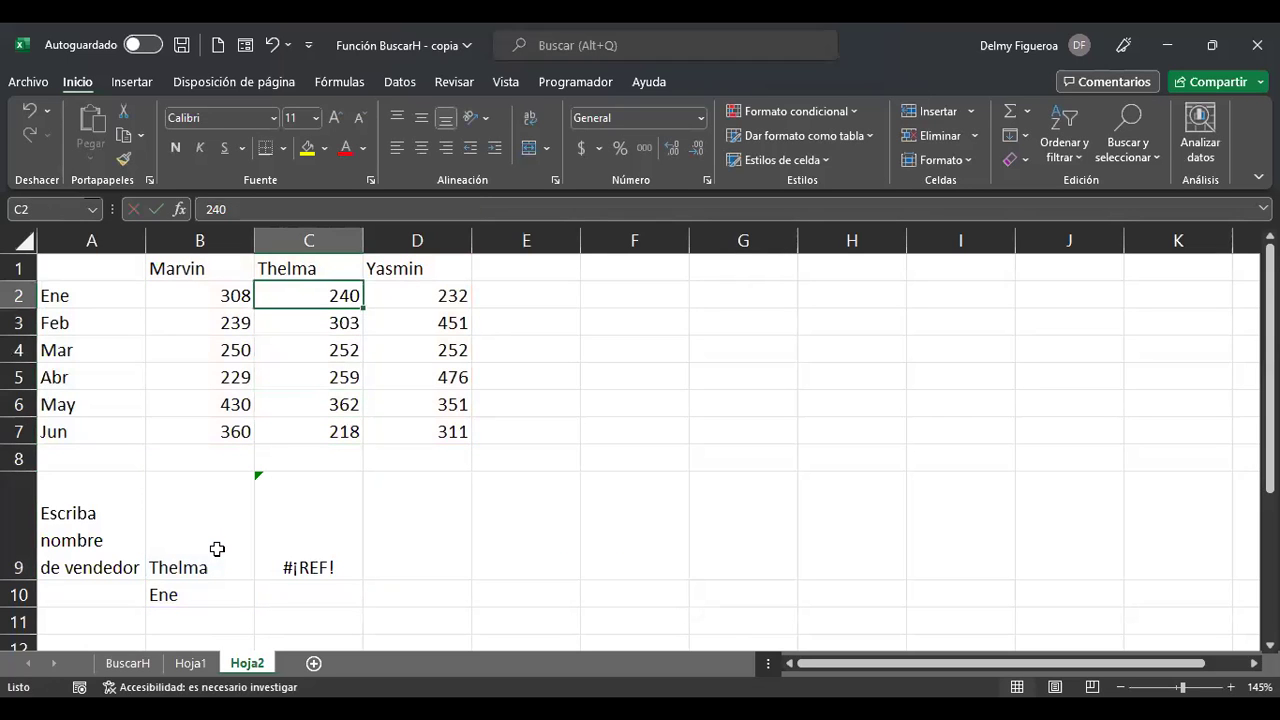
key("Up")
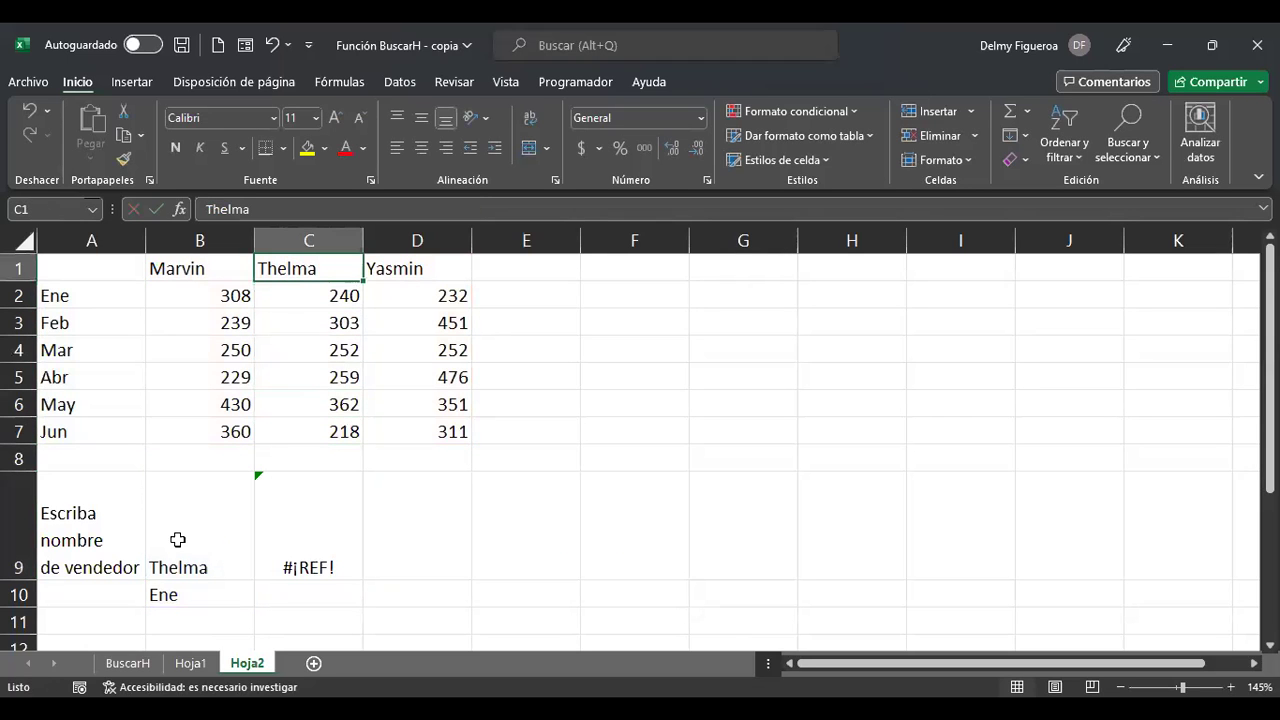
- Insert a blank row above the Ene row of the sales table
left_click(17, 295)
right_click(17, 295)
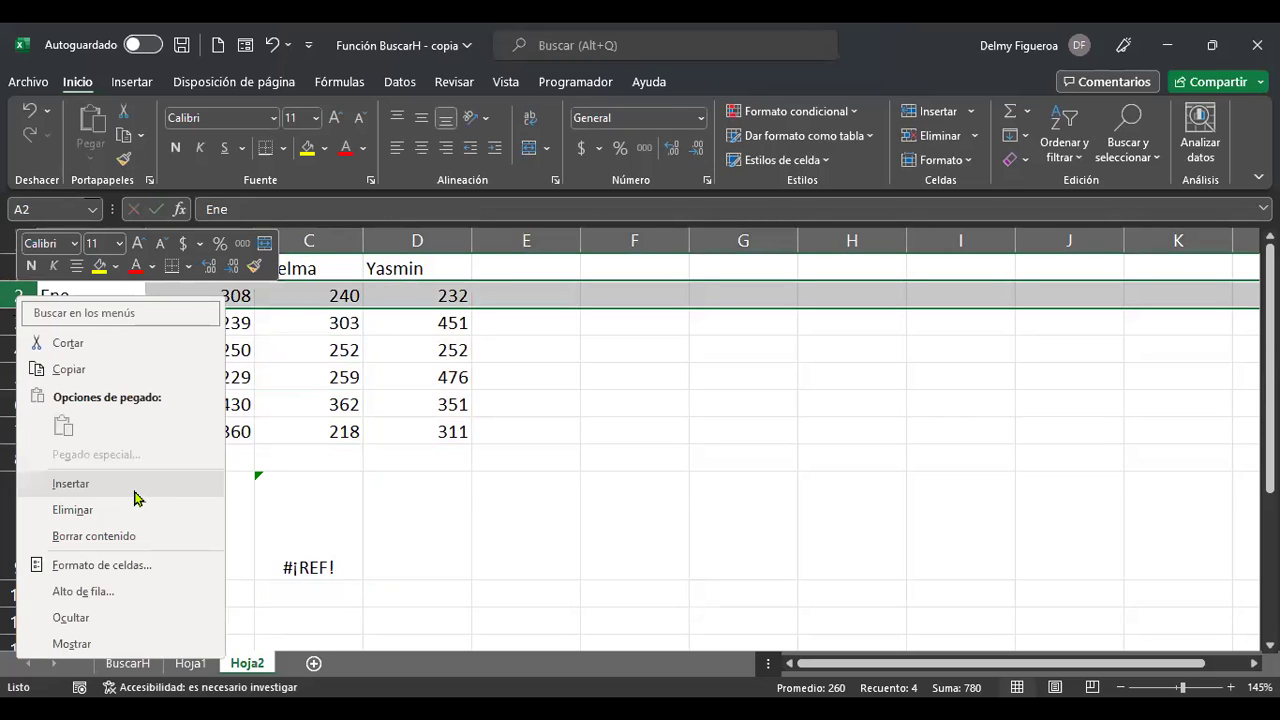
left_click(136, 496)
- Number the seller columns 1, 2 and 3 in cells B2 to D2, below the seller names
left_click(228, 284)
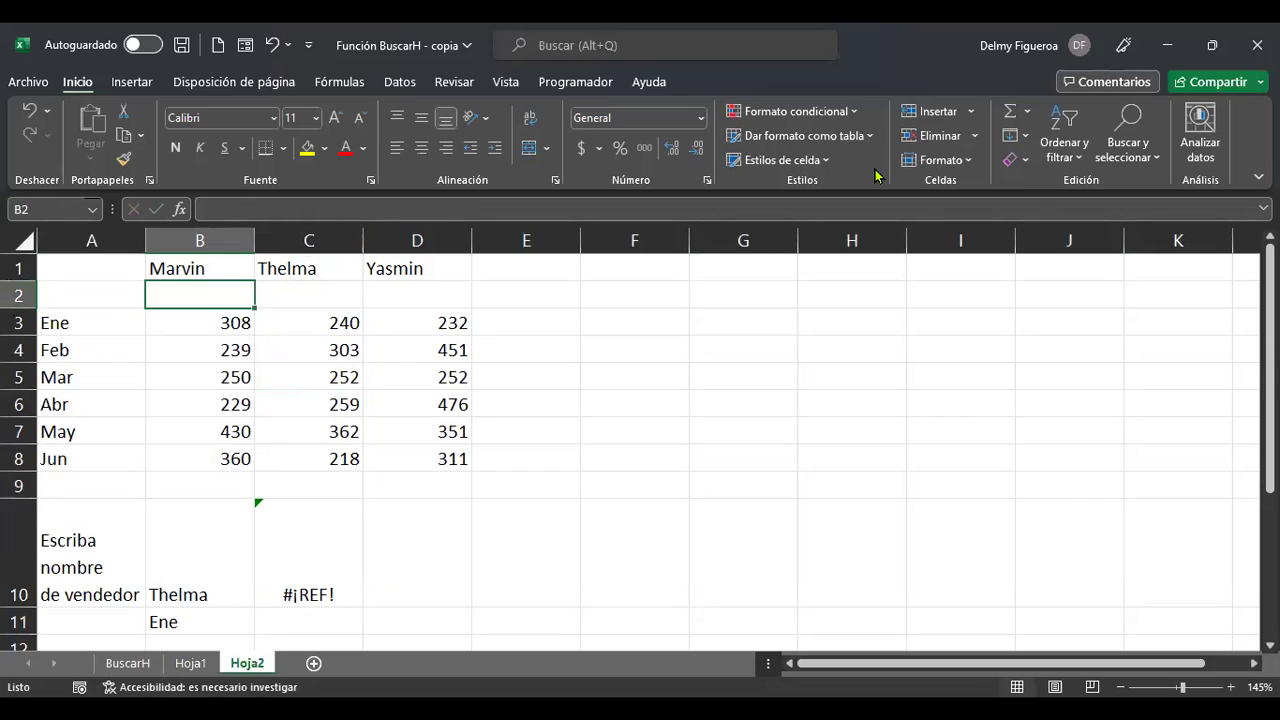
type("1")
key("Tab")
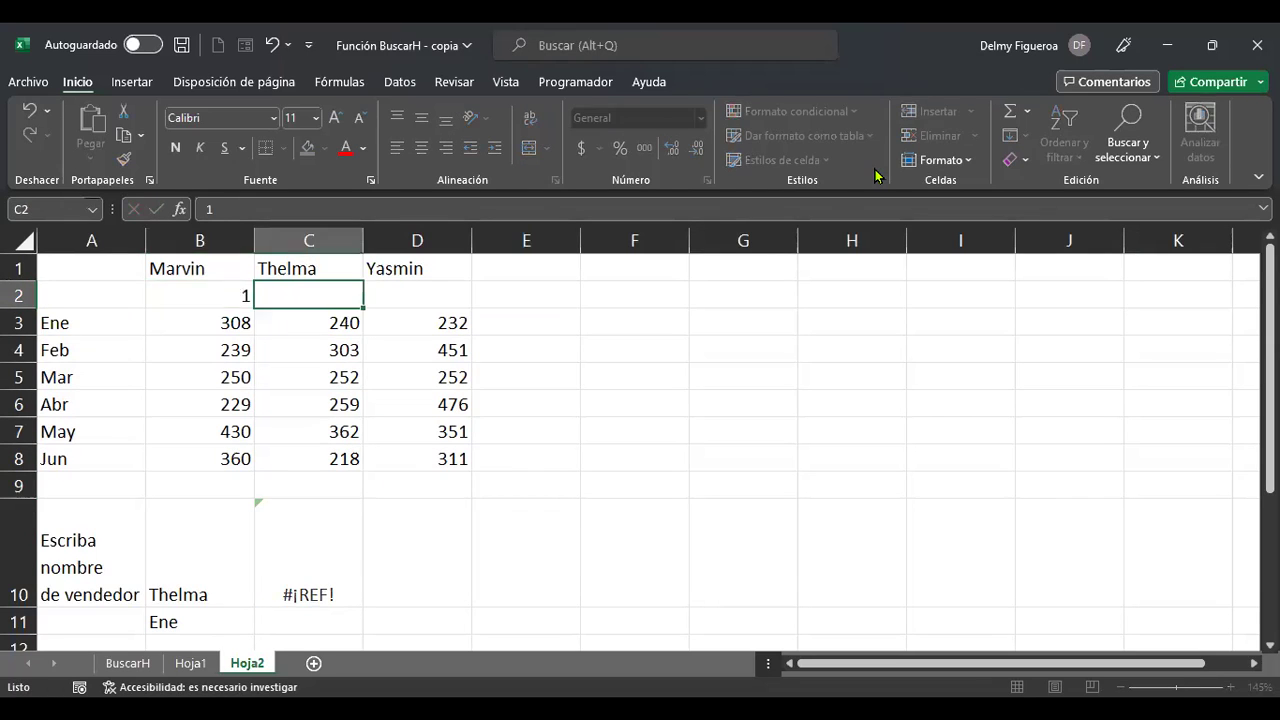
type("2")
key("Tab")
type("3")
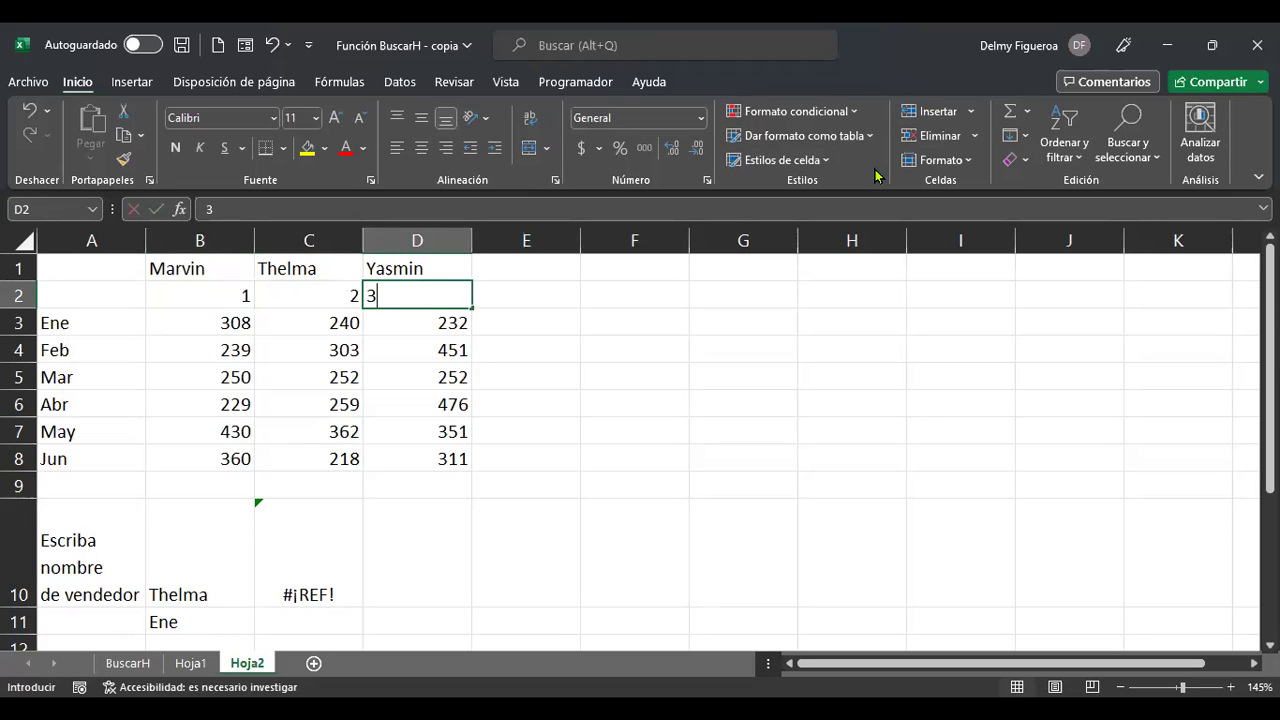
key("Return")
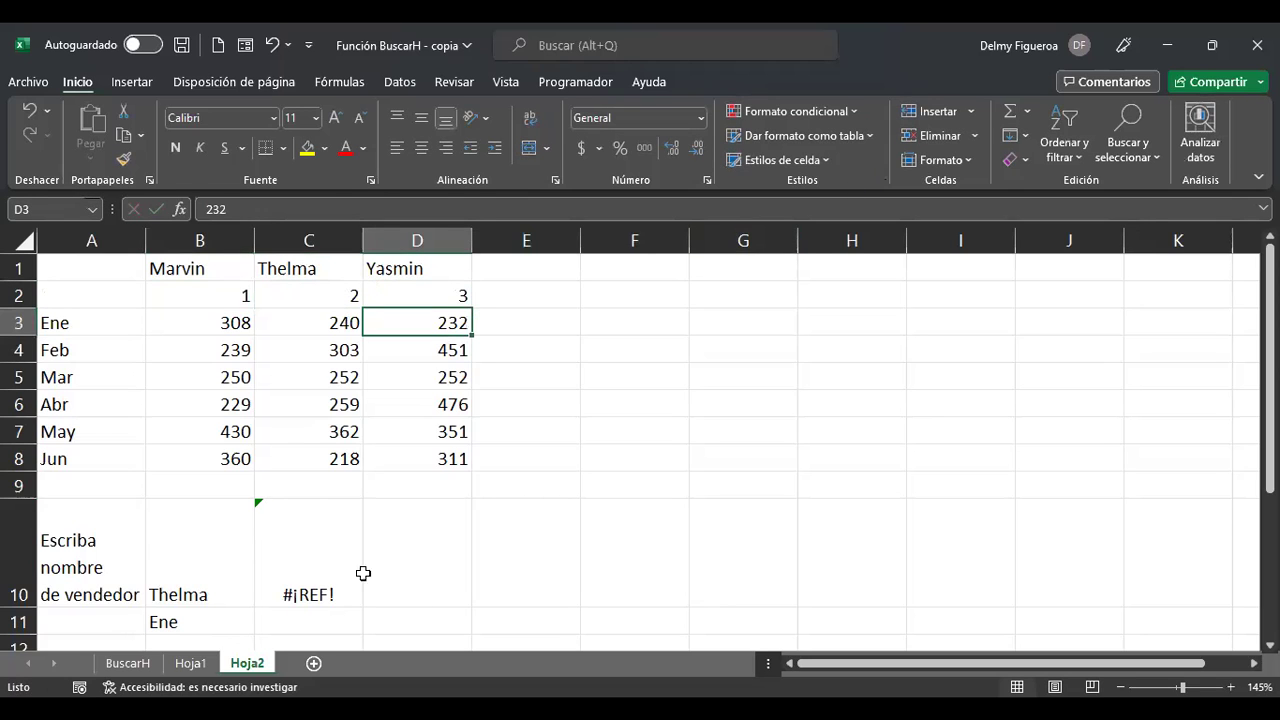
- Replace the B10 column index in C10's nested BUSCARV with 1 and enter the formula
left_click(326, 560)
double_click(326, 560)
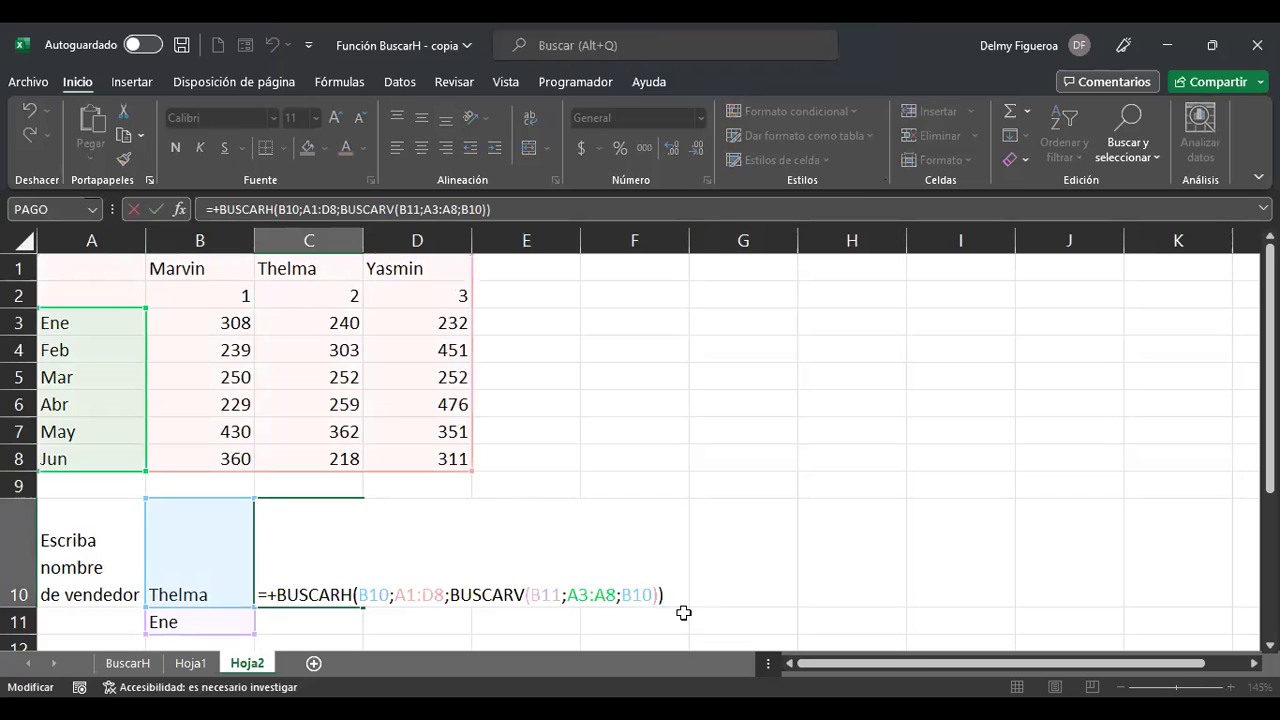
left_click(632, 592)
key("Left")
key("shift+Right")
key("shift+Right")
key("shift+Right")
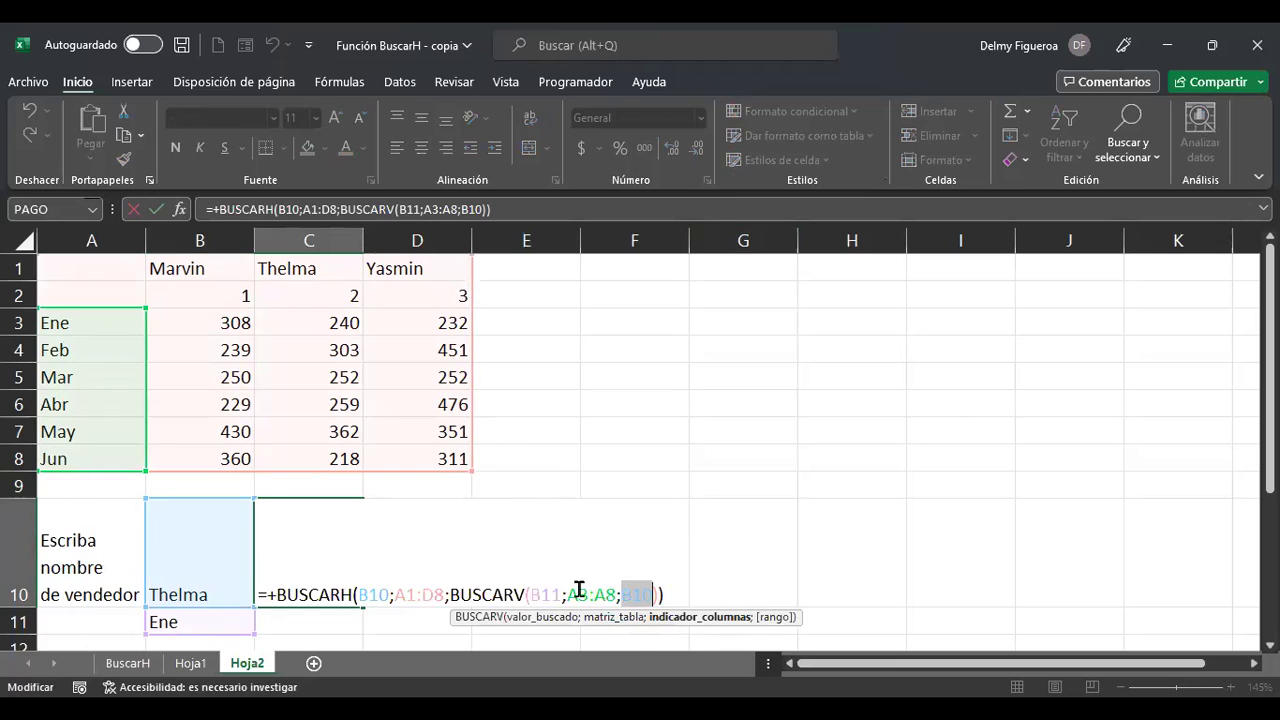
left_click(632, 594)
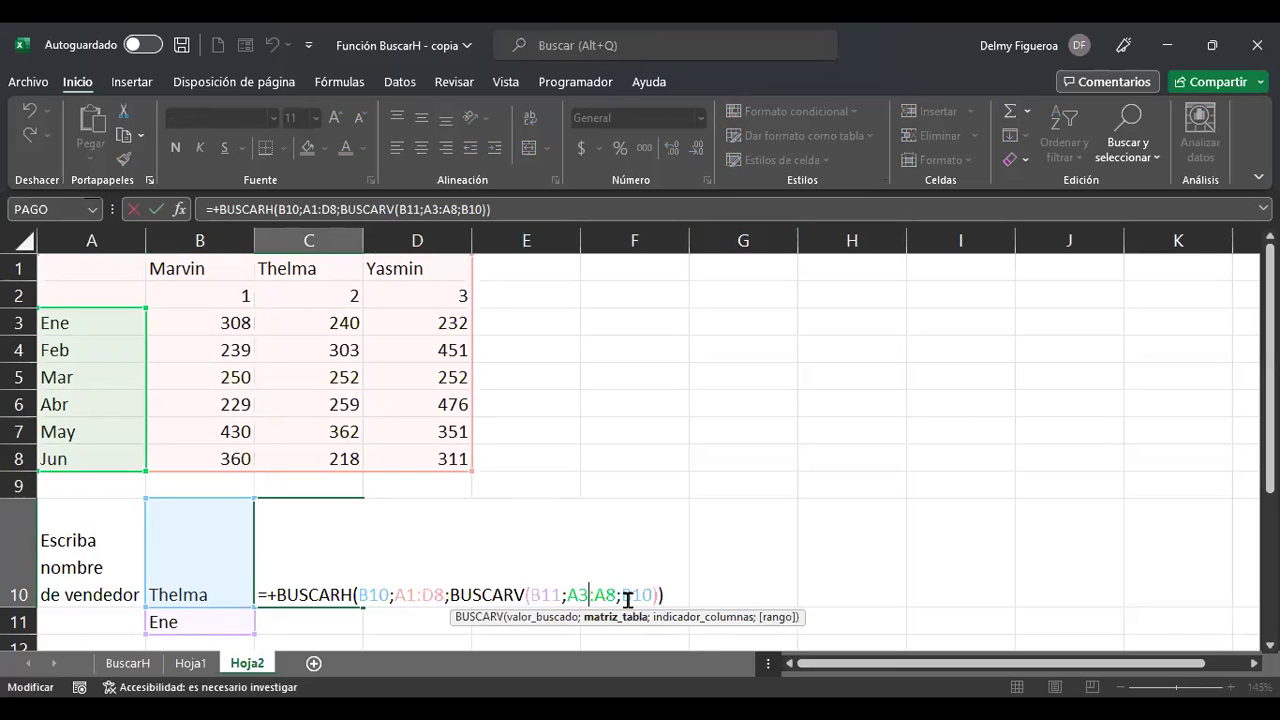
key("BackSpace")
key("Delete")
key("Delete")
type("1")
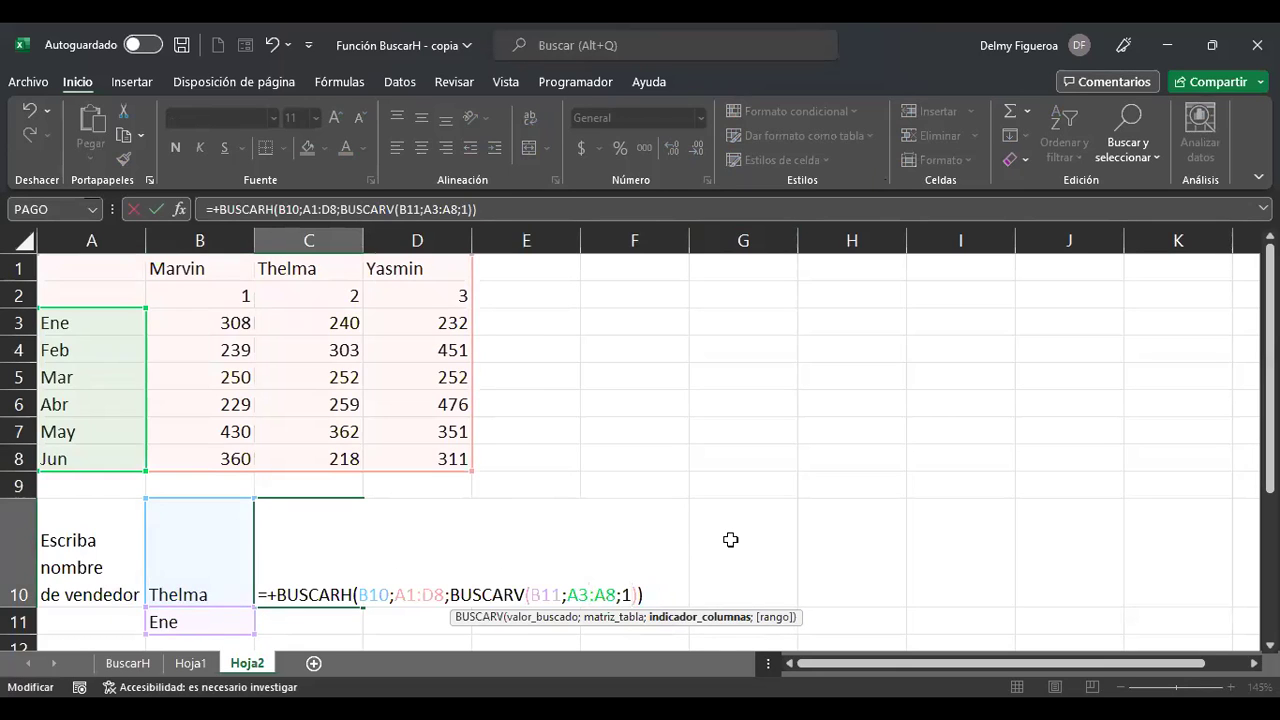
key("ctrl+Return")
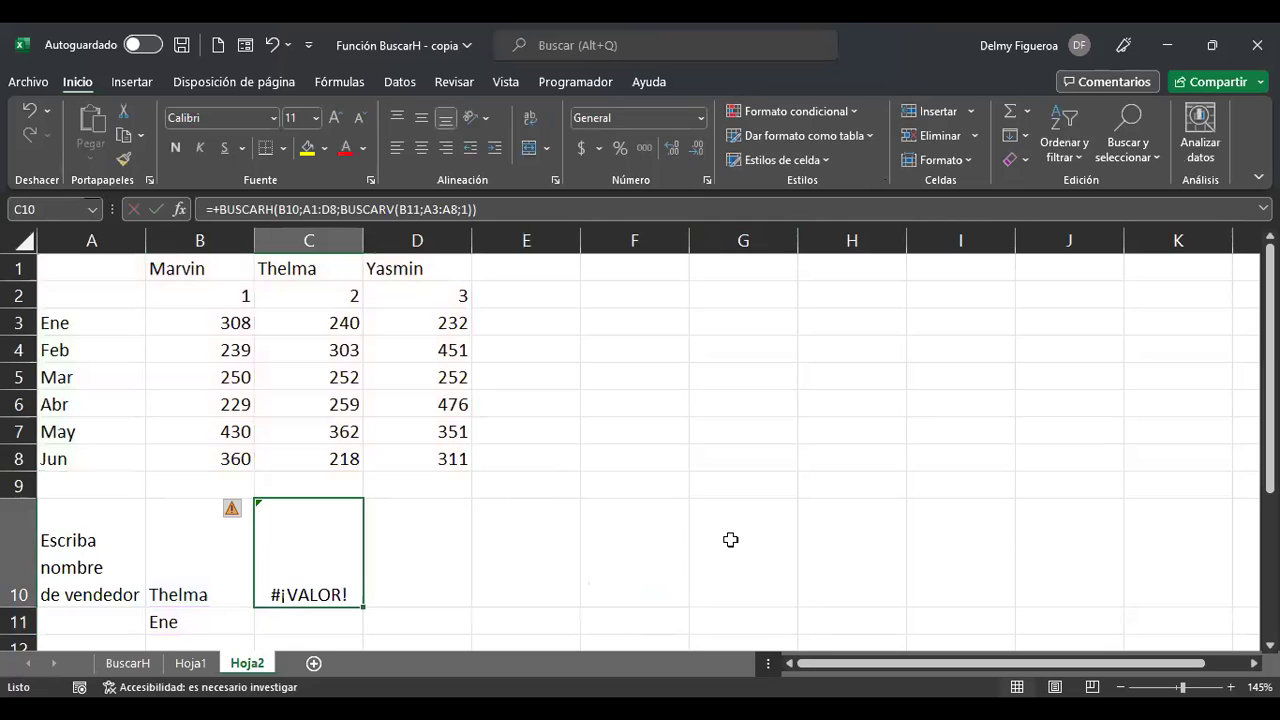
- Change the table range of the nested BUSCARV in C10 to A3:D8 and enter the formula
key("F2")
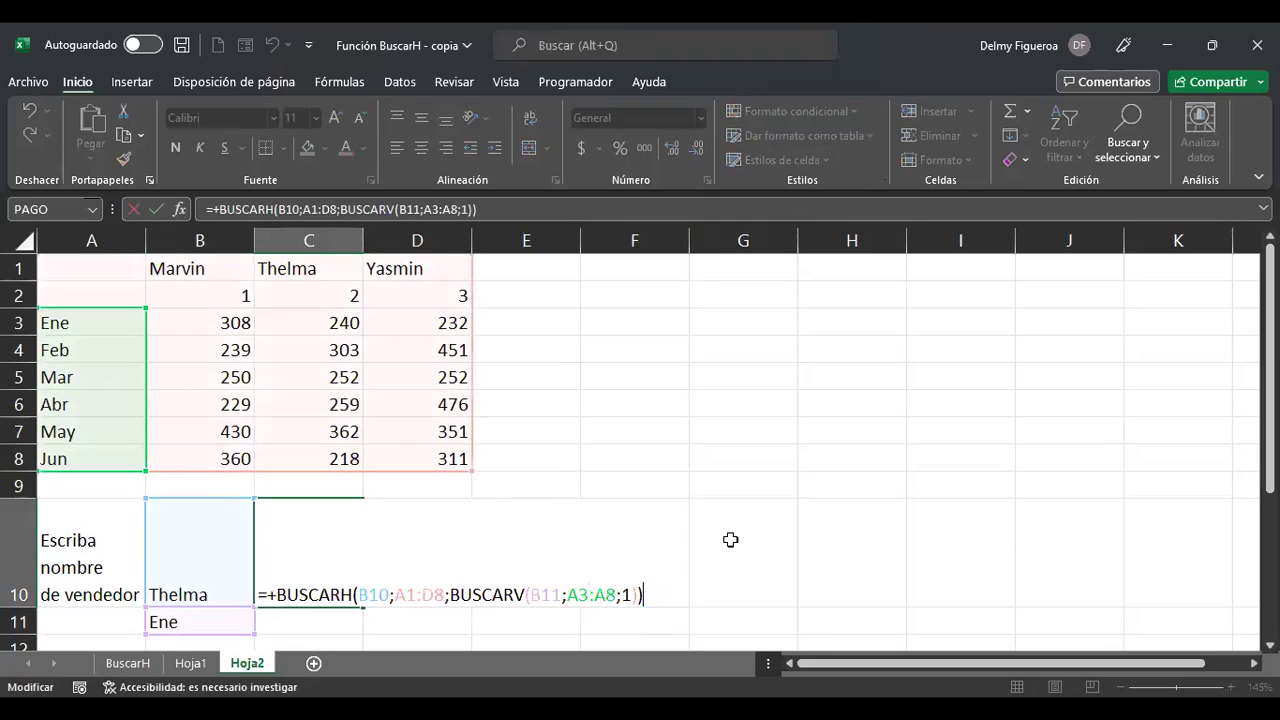
left_click(585, 597)
key("Left")
key("Left")
key("shift+Right")
key("shift+Right")
key("shift+Right")
key("shift+Right")
key("shift+Right")
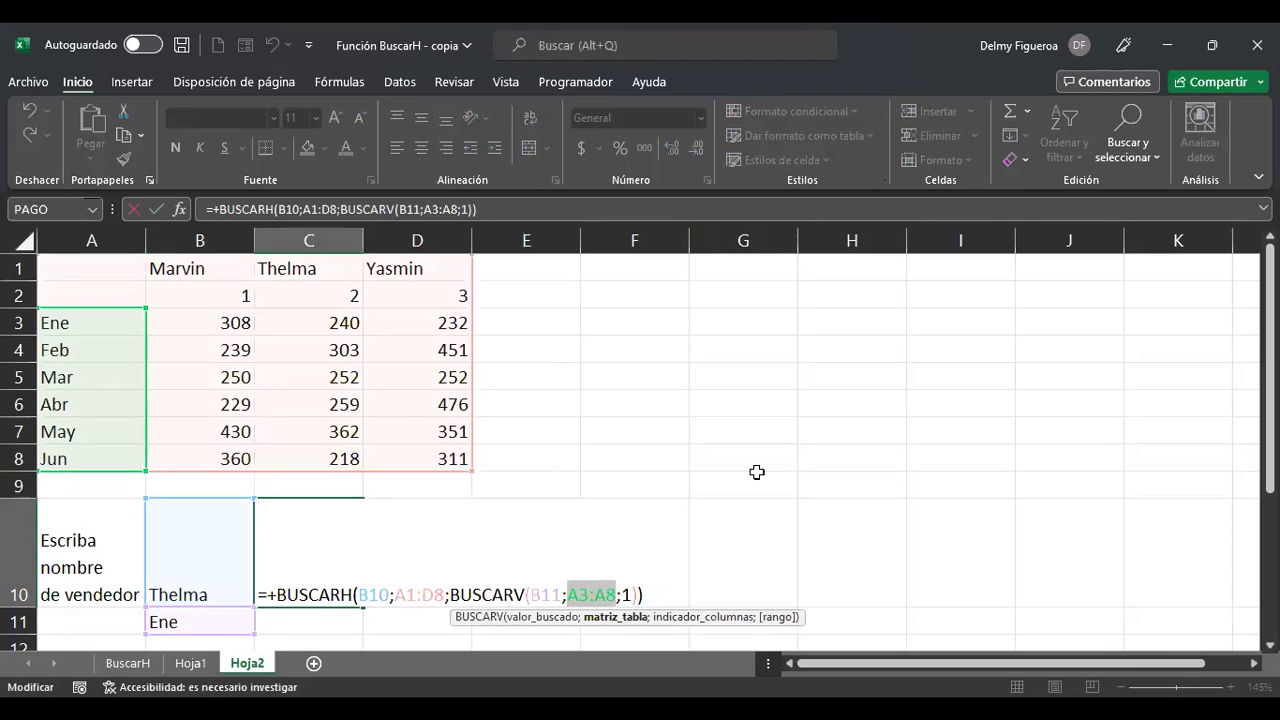
left_click(100, 325)
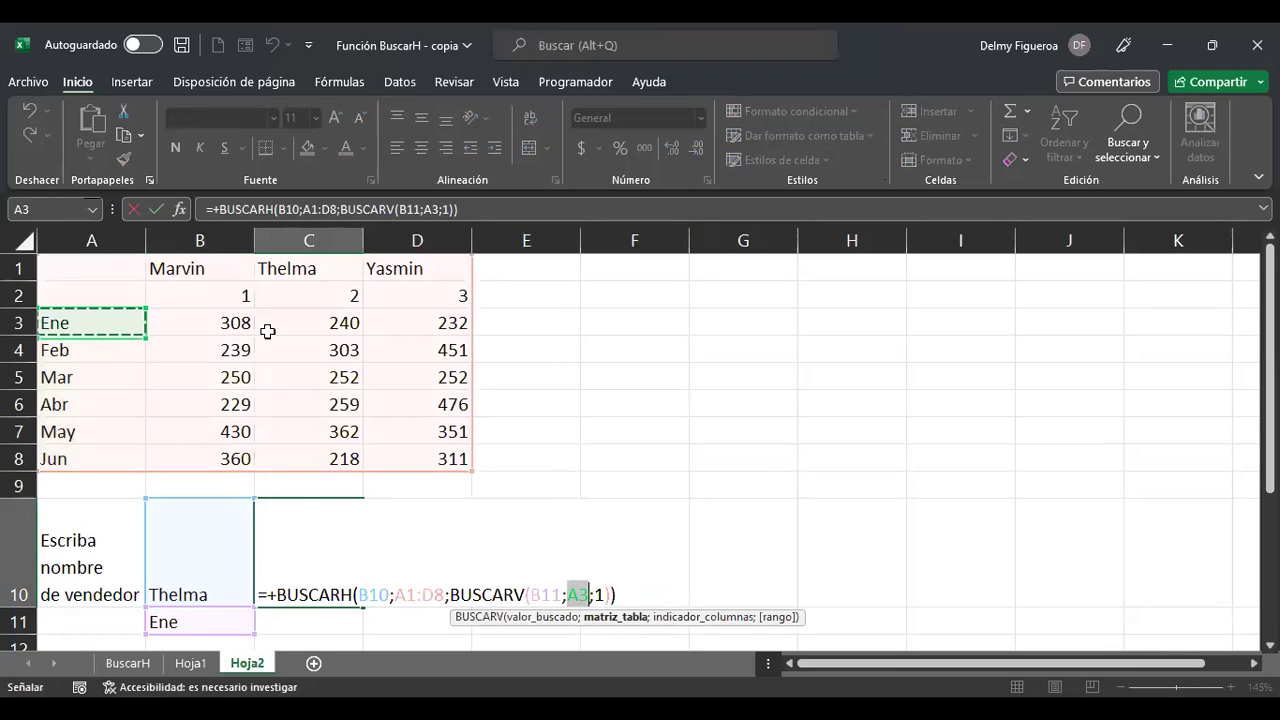
left_click(423, 459, "shift")
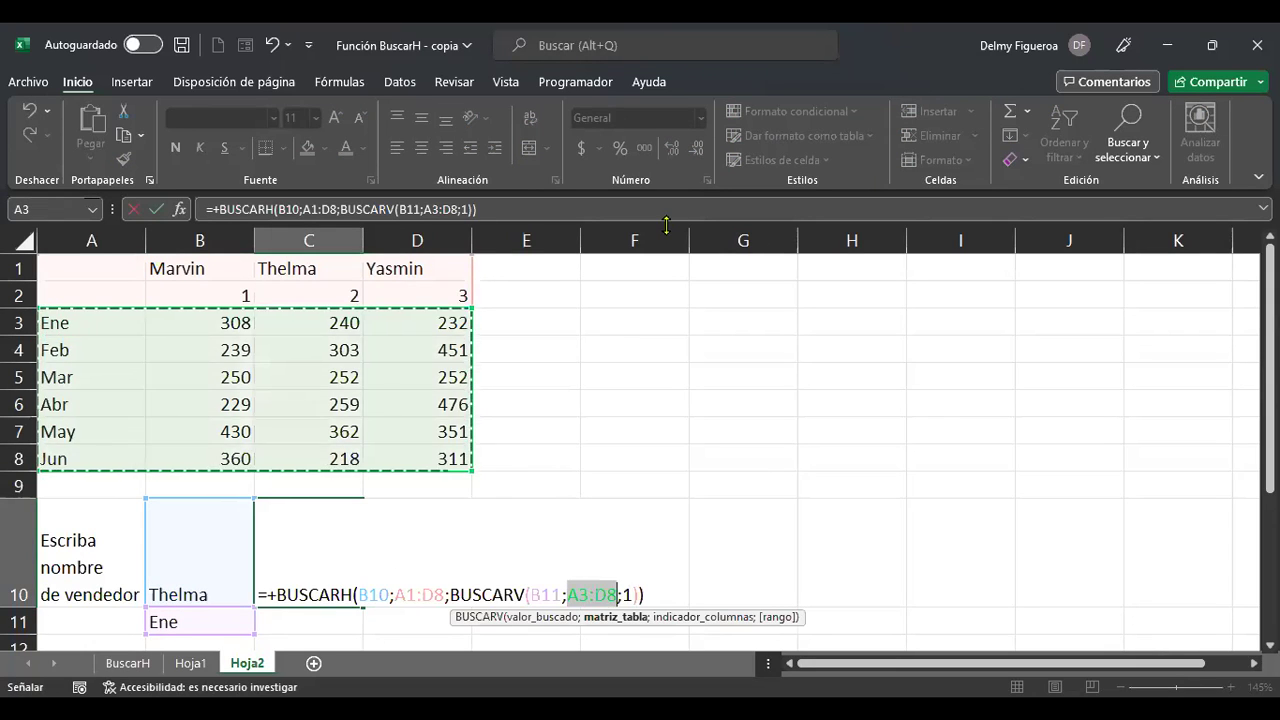
key("ctrl+Return")
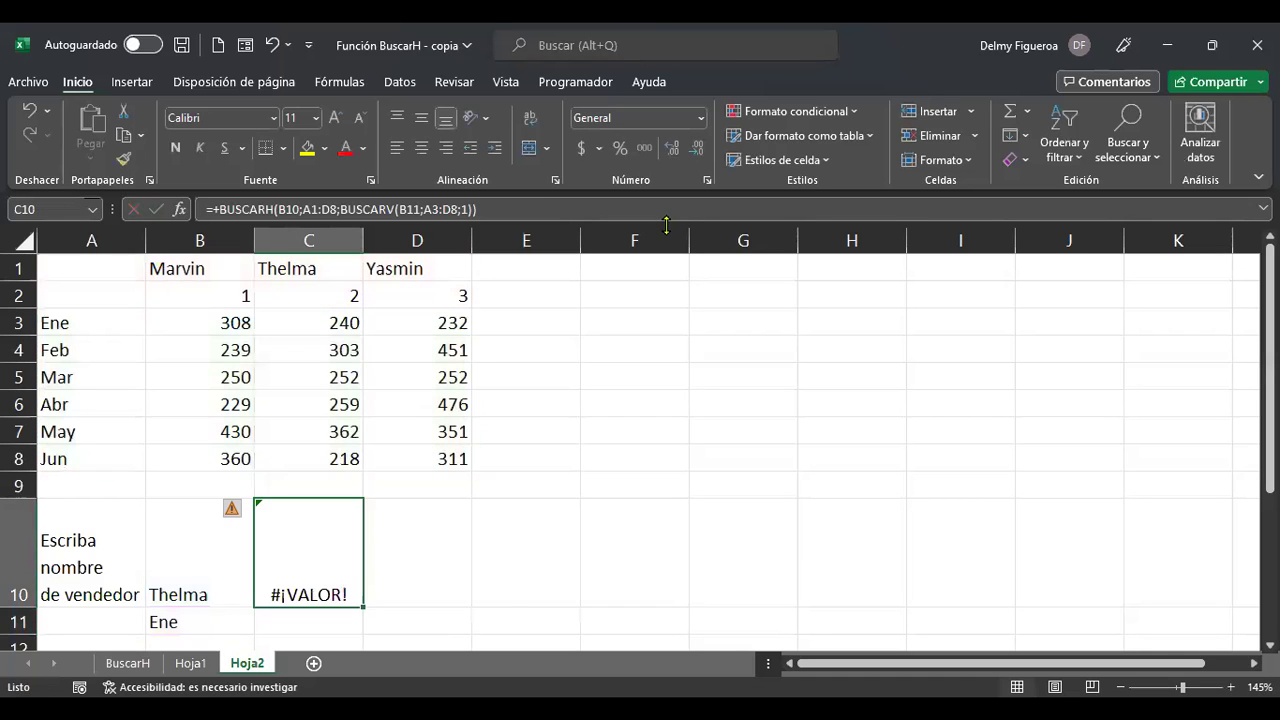
- Review the arguments of C10's formula one by one, from BUSCARH's lookup value through to the nested BUSCARV's table range
key("F2")
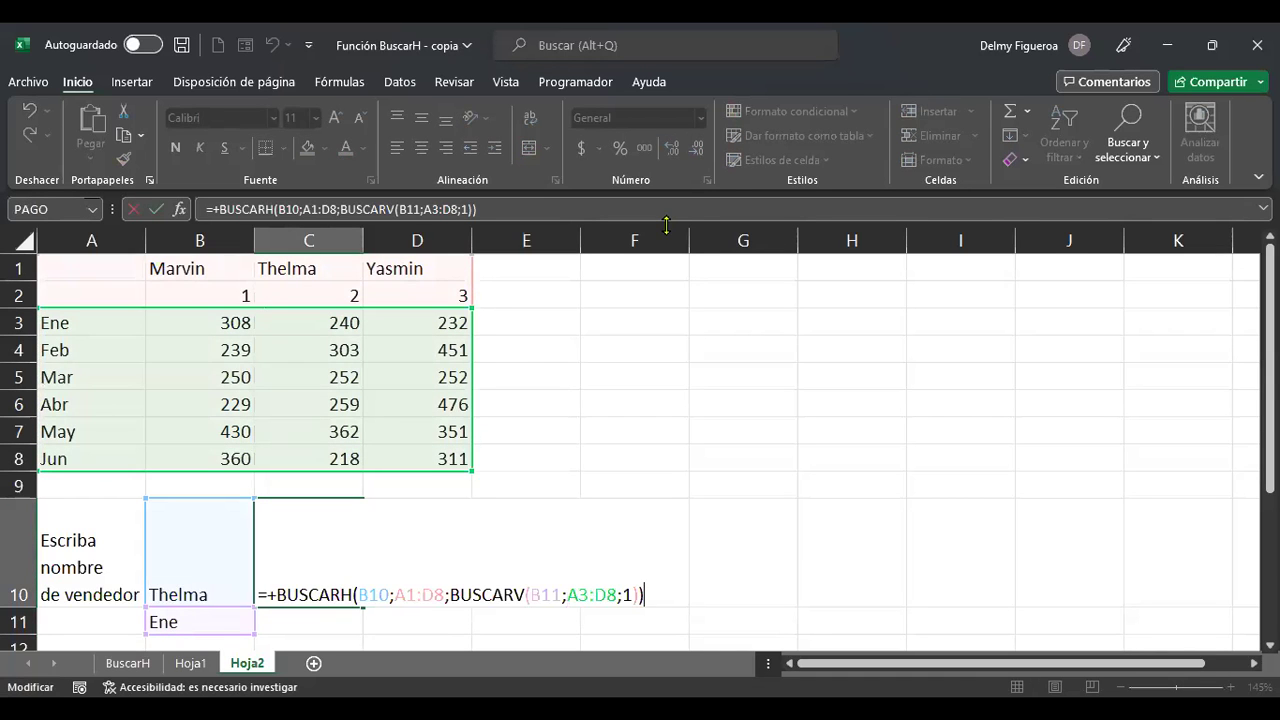
left_click(378, 594)
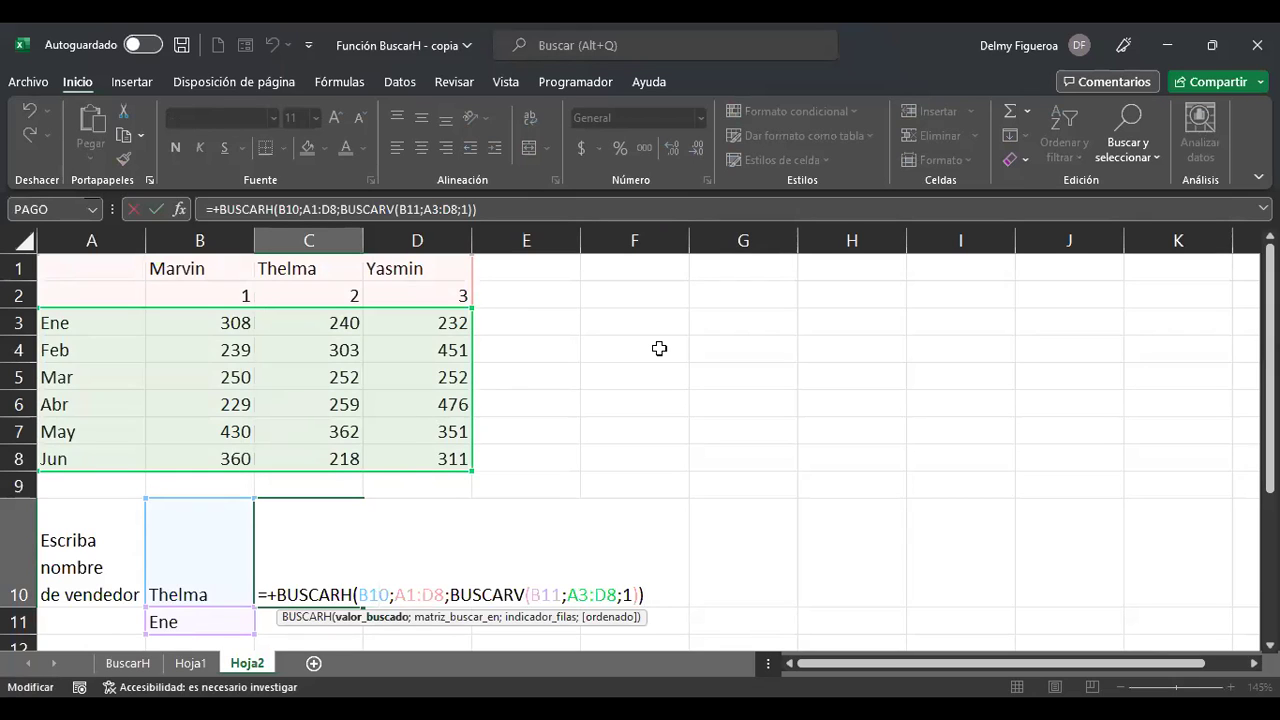
key("Right")
key("Right")
key("Right")
key("Right")
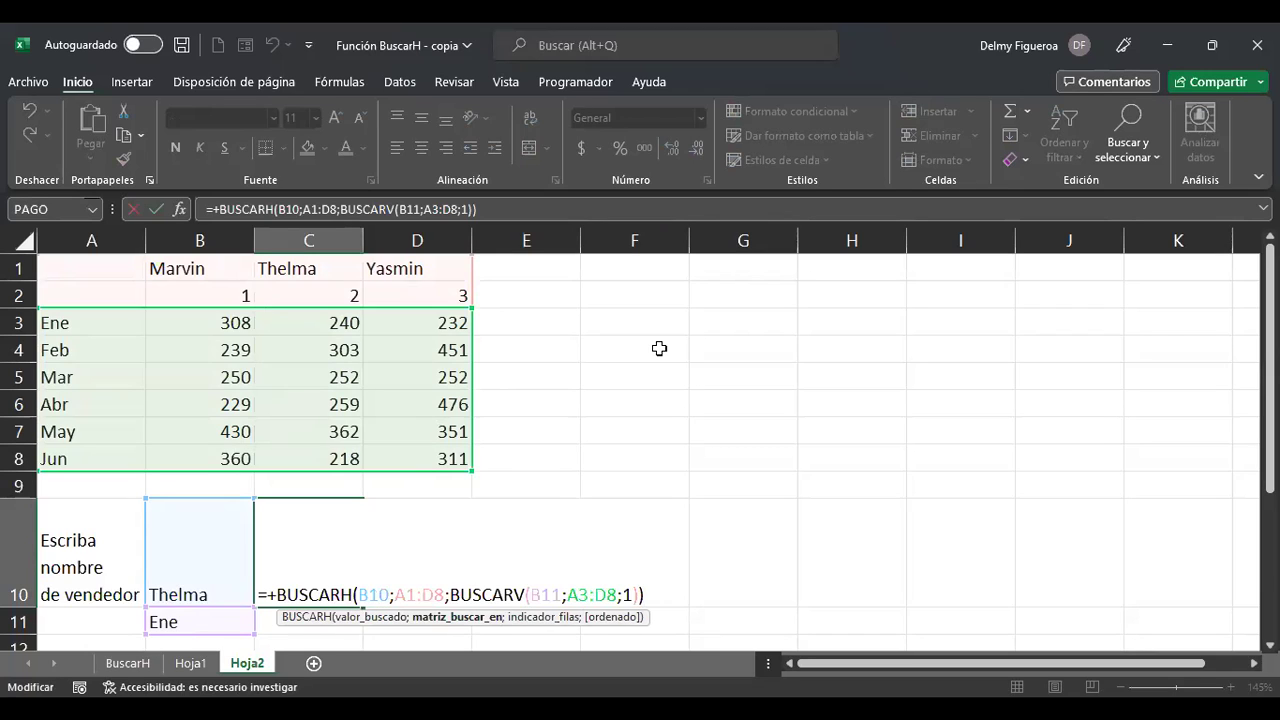
key("Right")
key("Right")
key("Right")
key("Right")
key("Right")
key("Right")
key("Right")
key("Right")
key("Right")
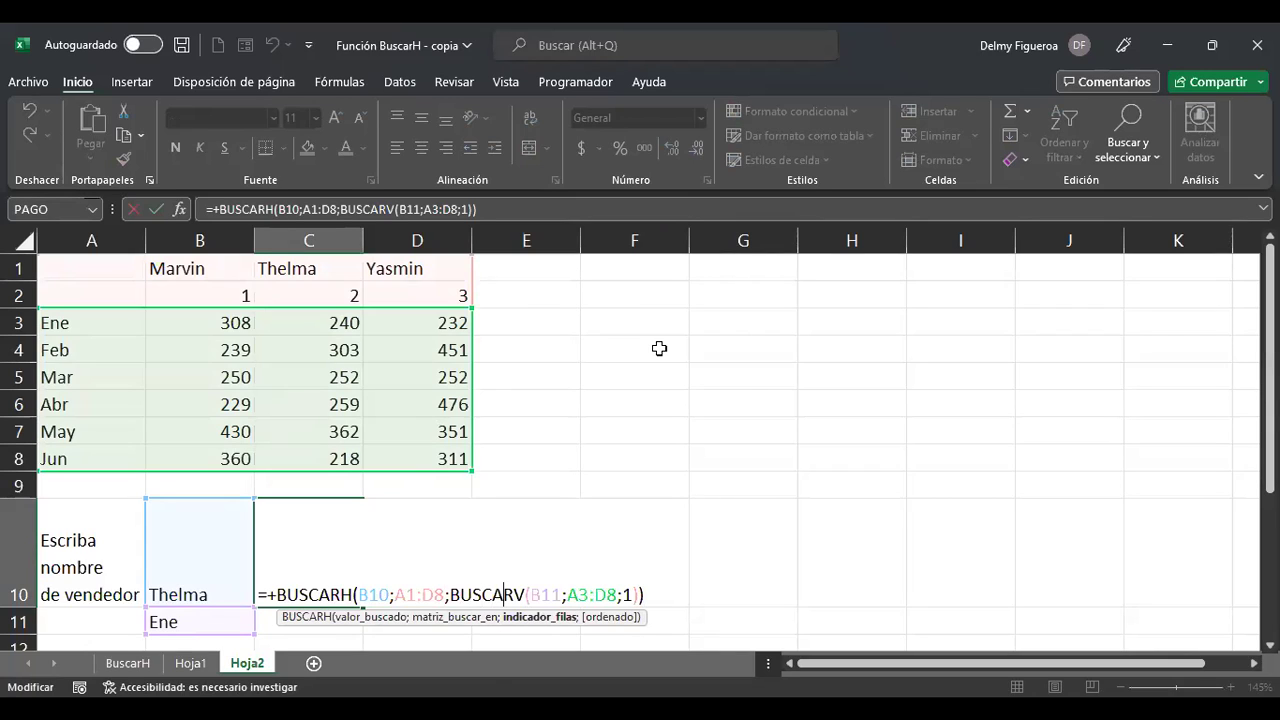
key("Right")
key("Right")
key("Right")
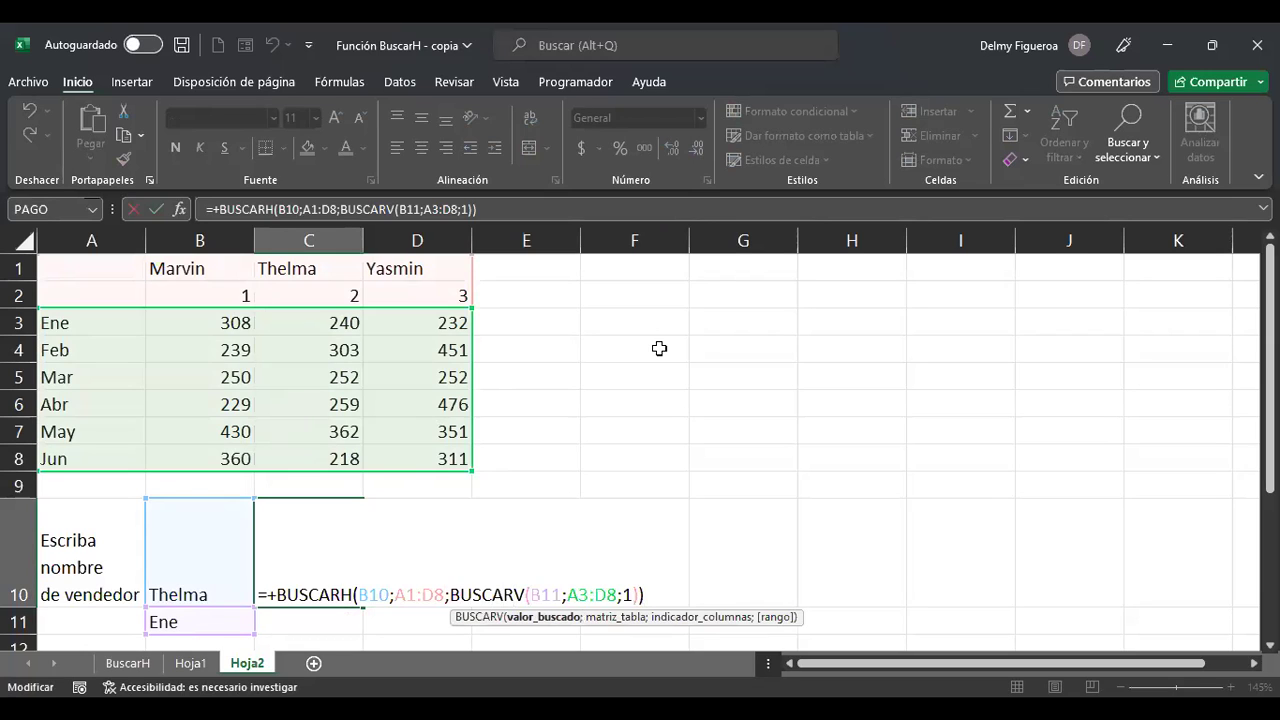
key("Right")
key("Right")
key("Right")
key("Right")
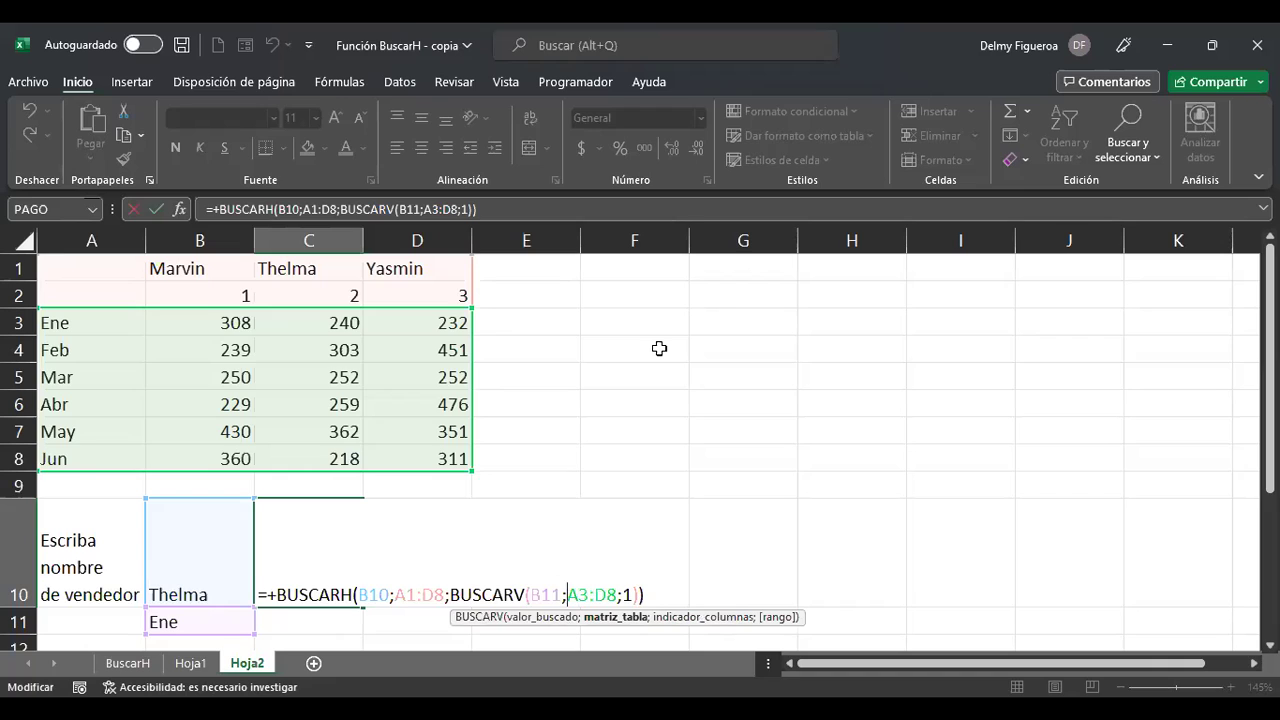
- Replace the nested BUSCARV's table range in C10 with A1:D8, covering the whole table including the headers
key("Left")
key("shift+Right")
key("shift+Right")
key("shift+Right")
key("shift+Right")
key("shift+Right")
key("BackSpace")
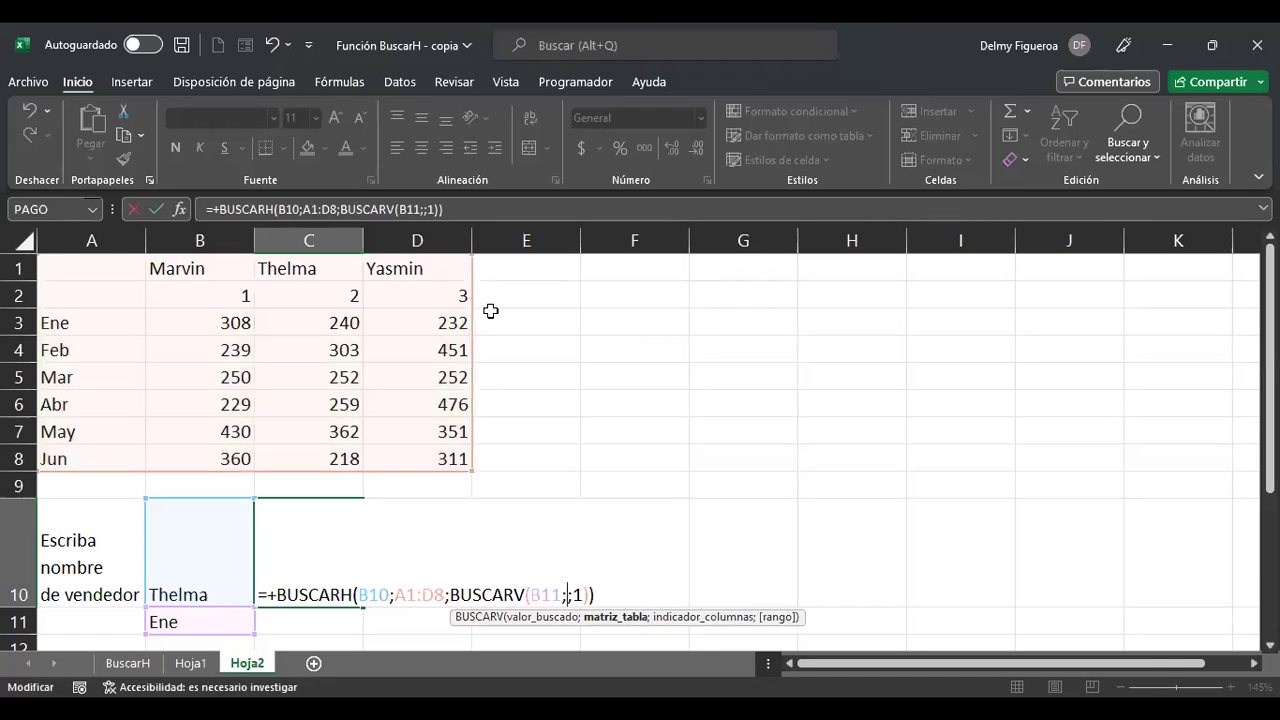
left_click(108, 267)
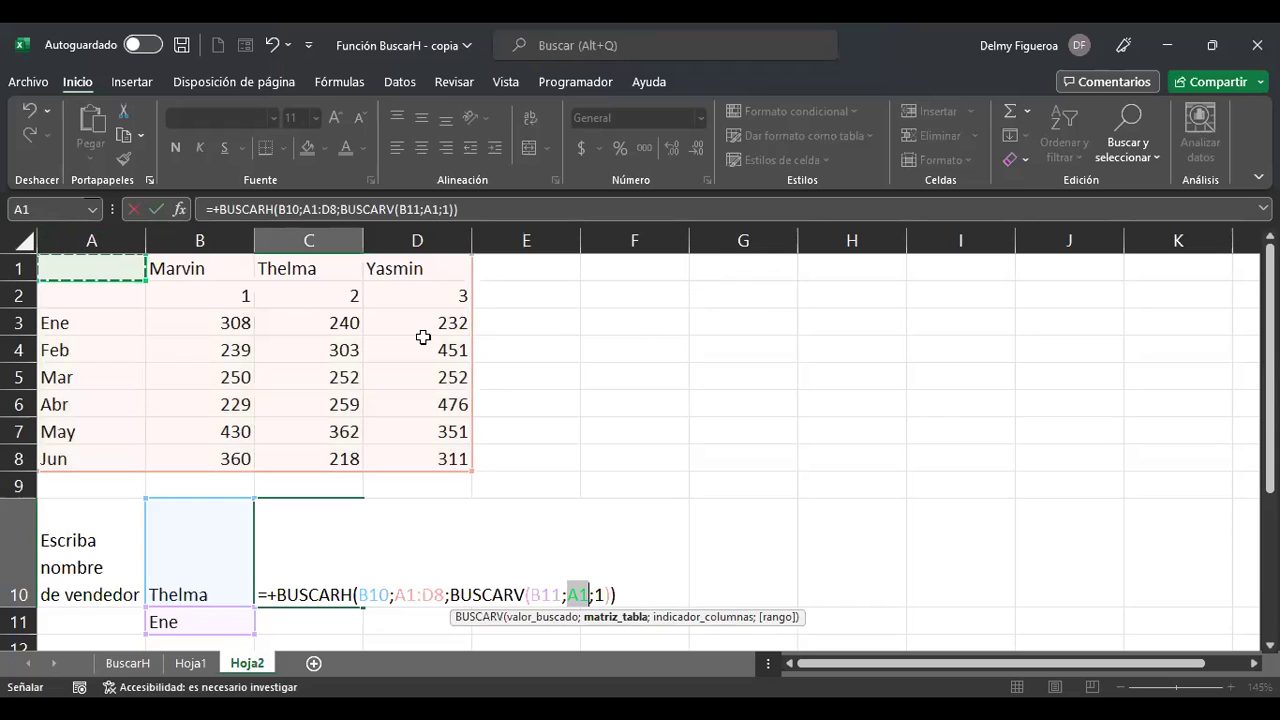
left_click(423, 456, "shift")
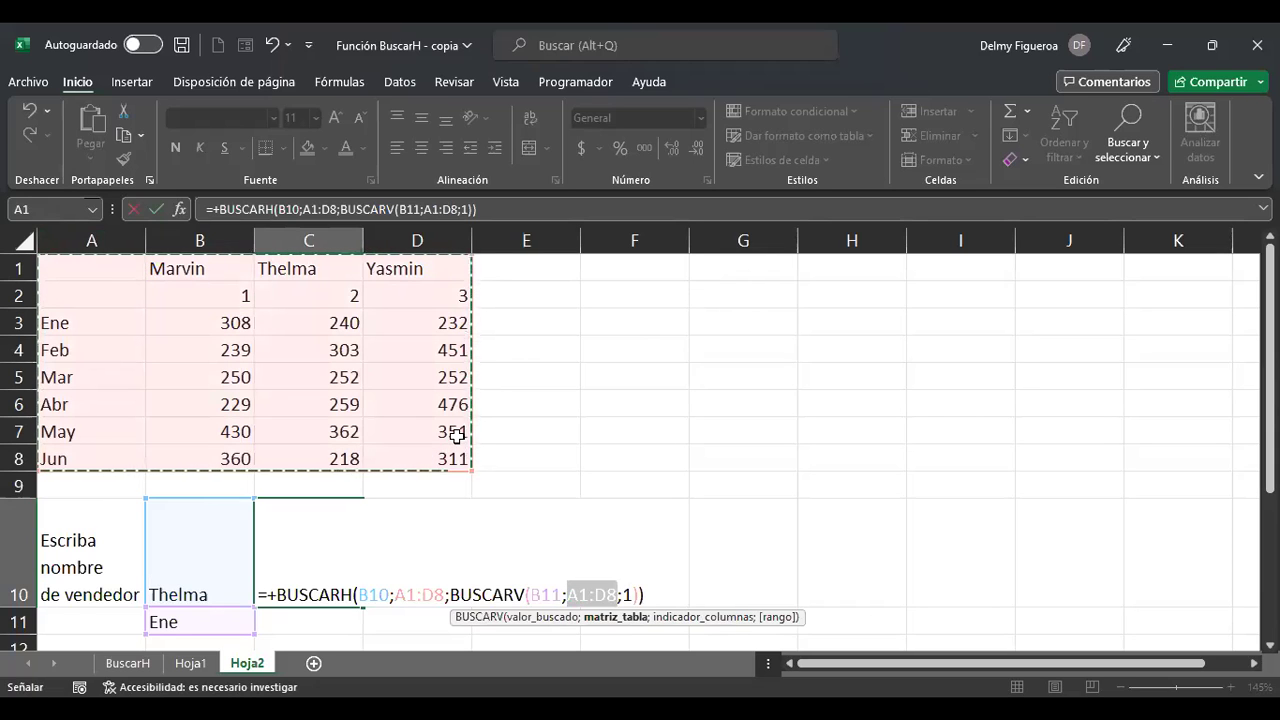
- Set the column index of the nested BUSCARV in C10 to 2 and enter the formula
left_click(624, 593)
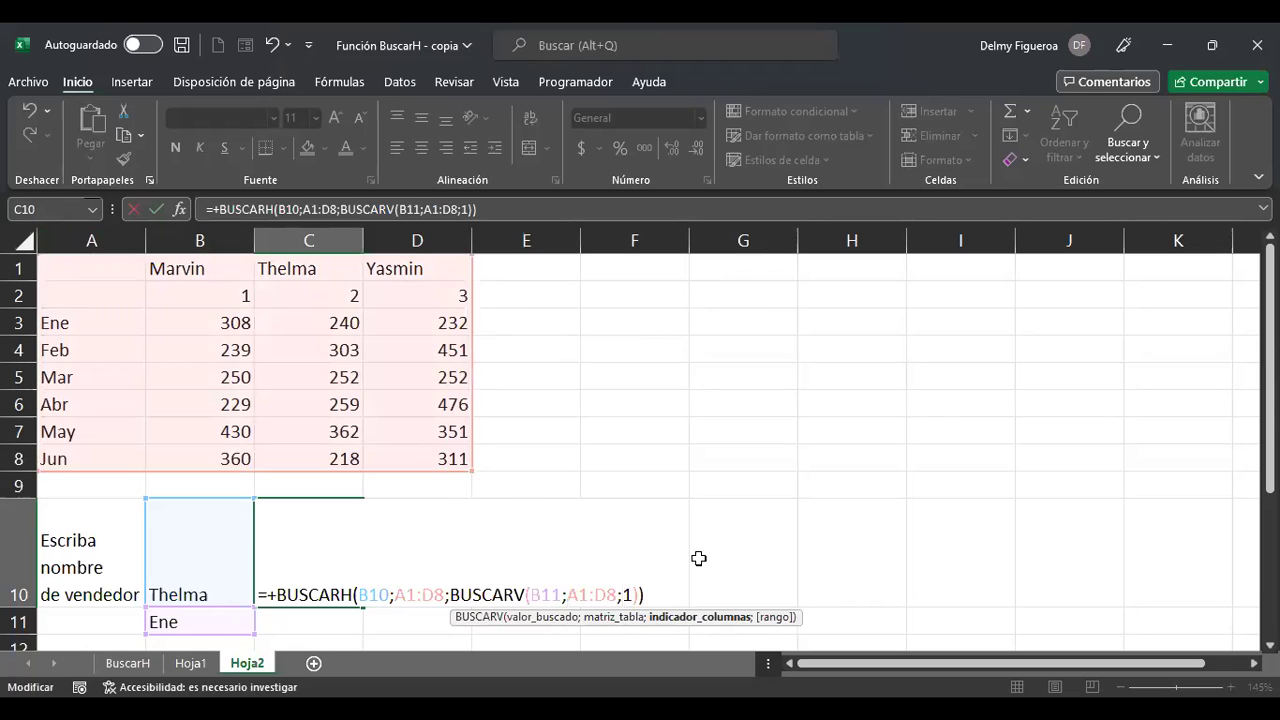
key("Delete")
type("2")
key("Return")
key("Up")
key("F2")
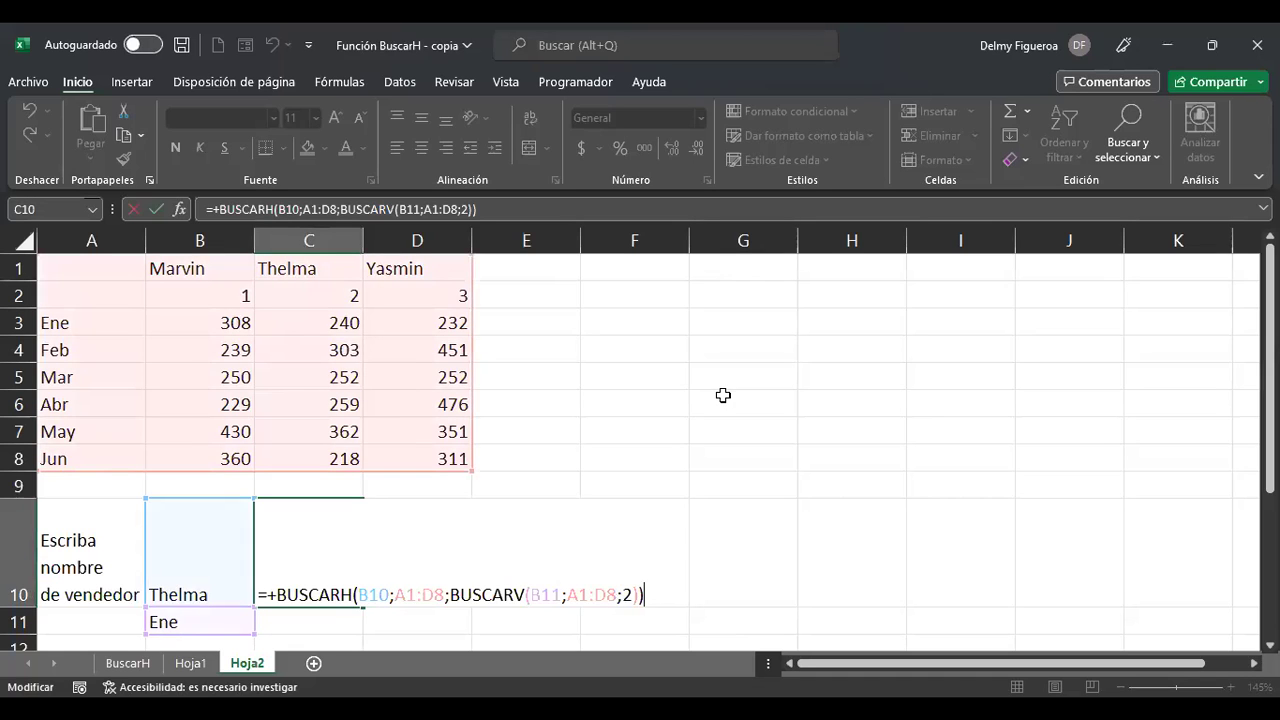
key("Return")
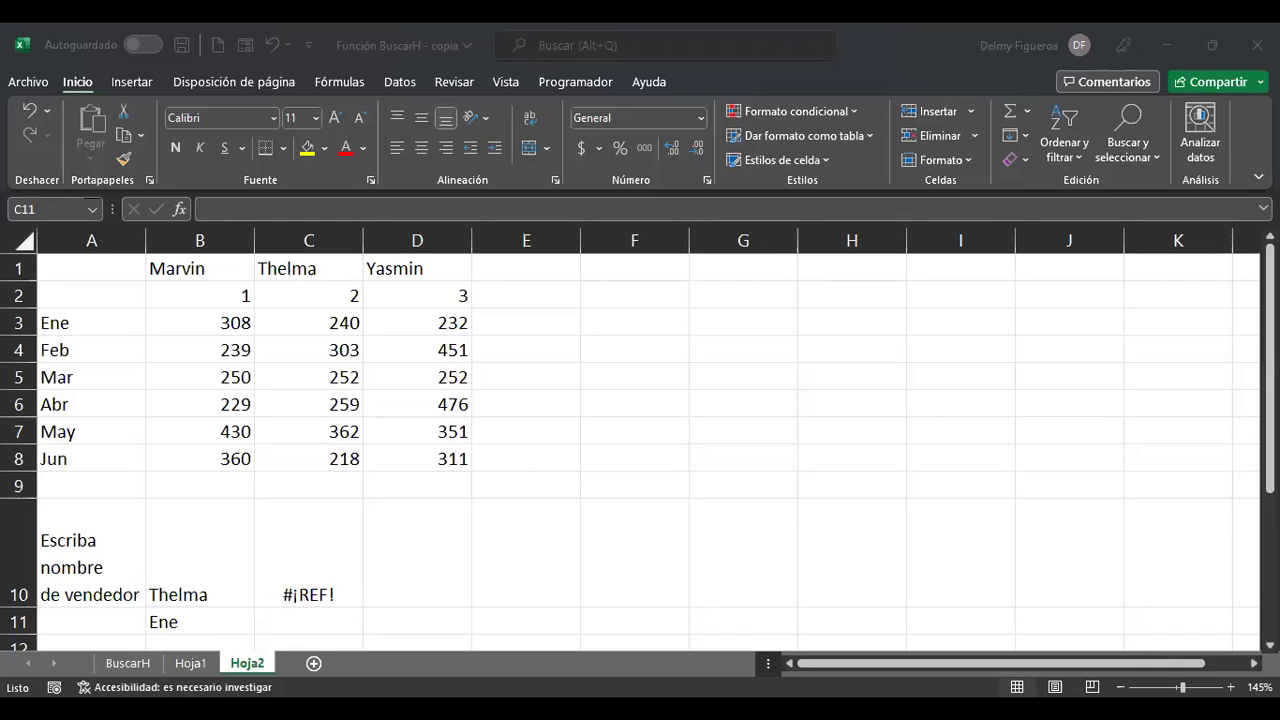
- Review the arguments of C10's nested formula, including the inner BUSCARV's lookup value, table range and column index
left_click(357, 503)
double_click(357, 503)
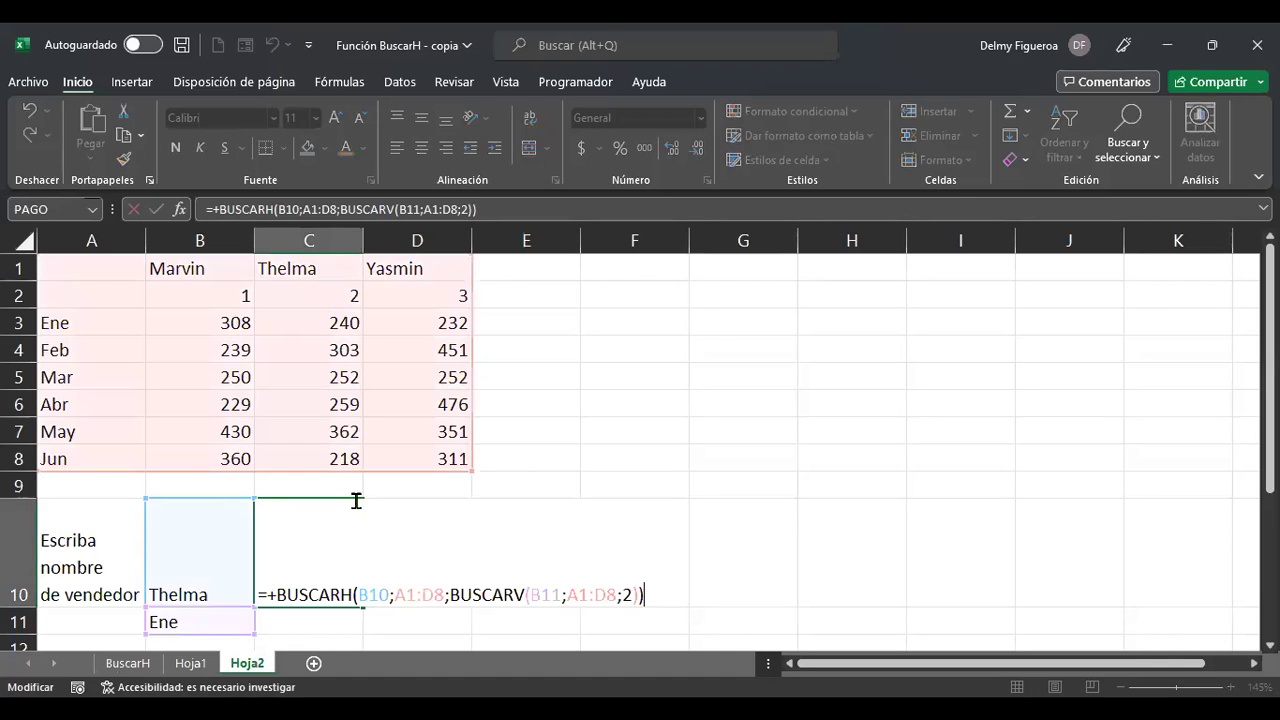
left_click(366, 595)
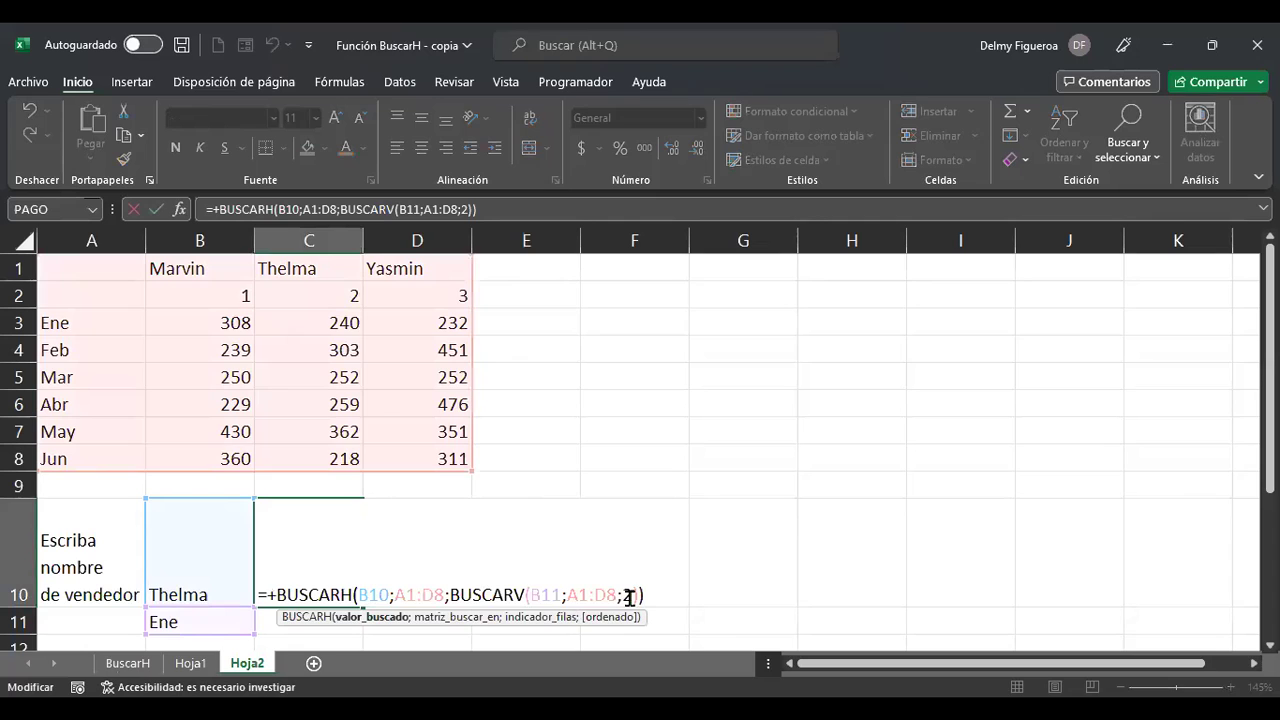
left_click(629, 596)
left_click(540, 595)
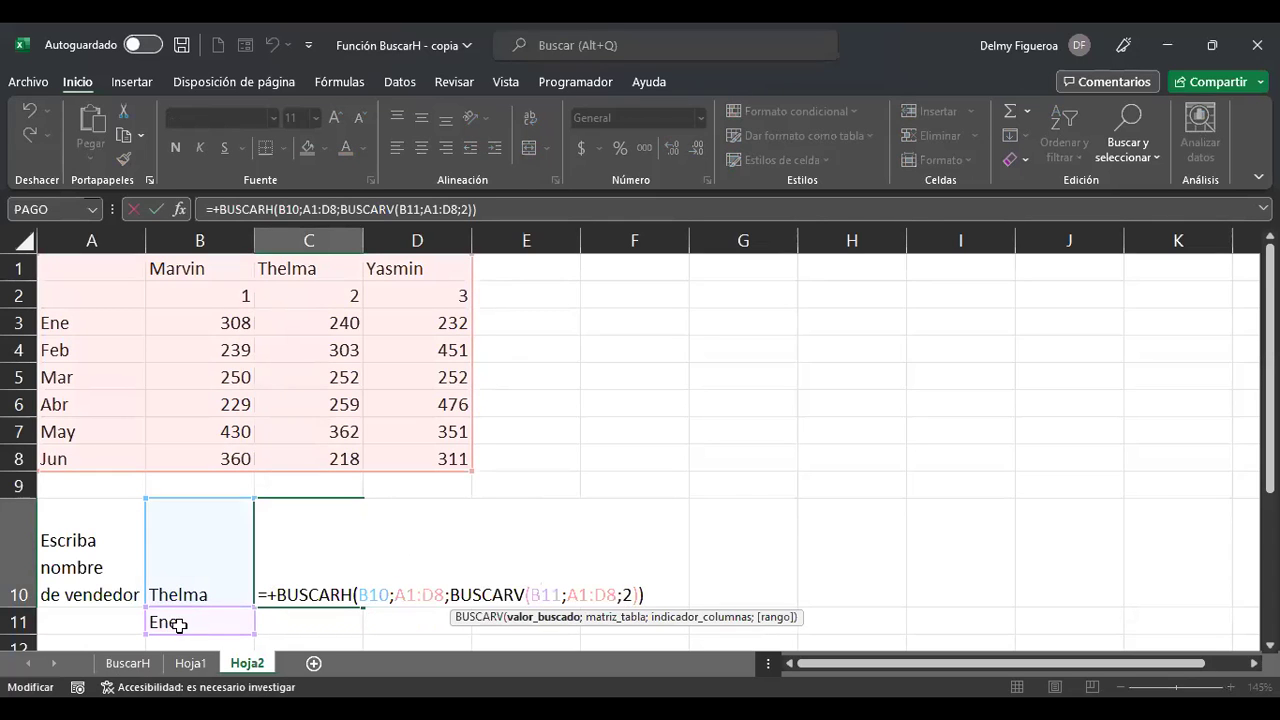
left_click(592, 597)
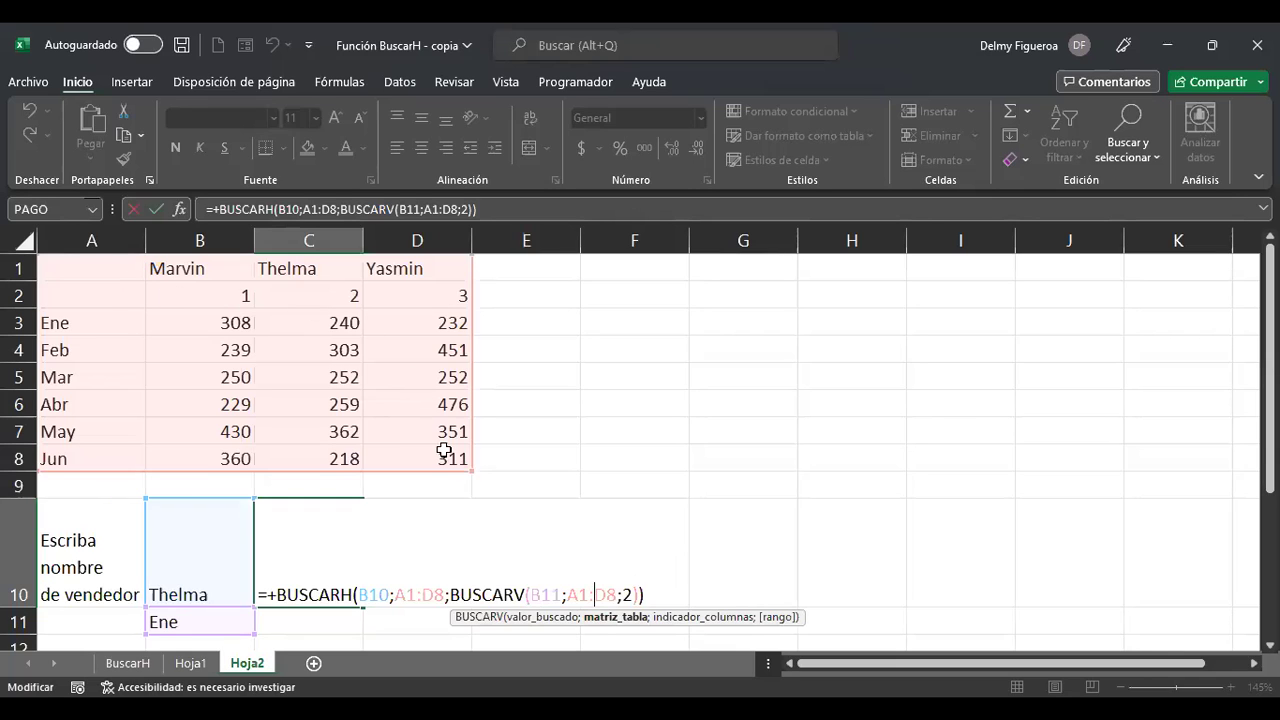
- Copy the nested BUSCARV(B11;A1:D8;2) out of C10's formula and enter it as a standalone formula in D10
type("2")
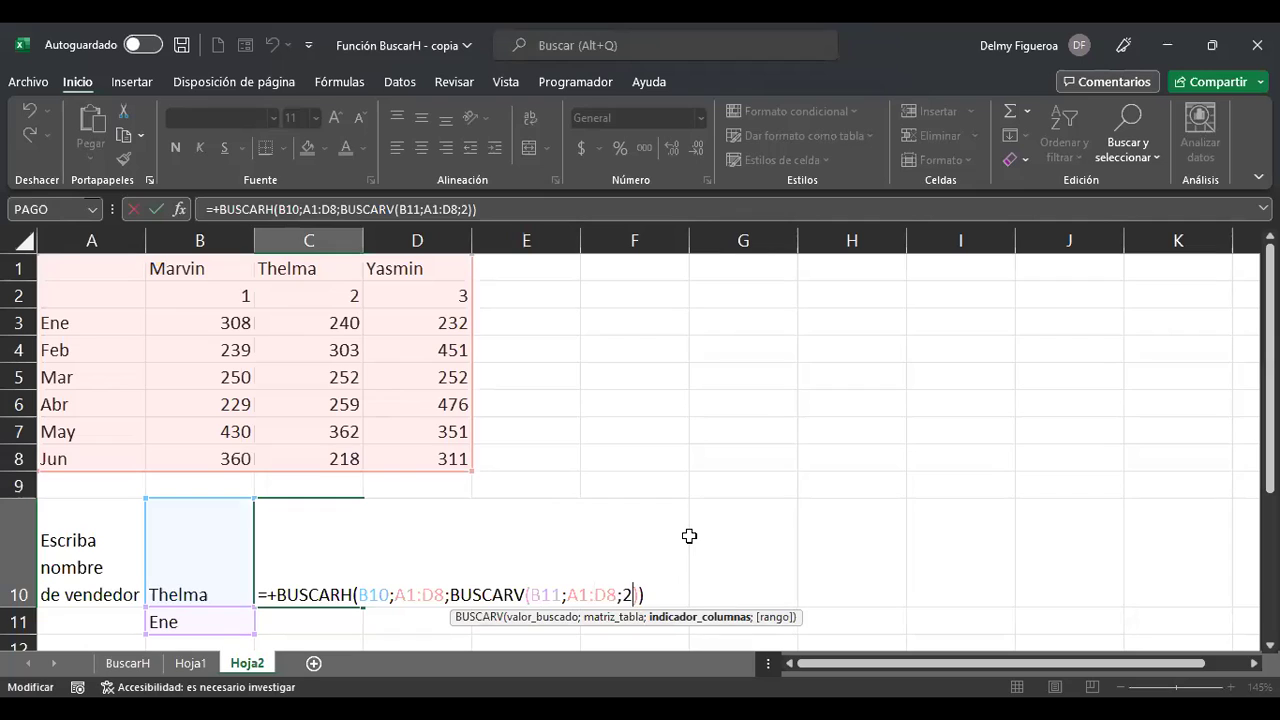
key("shift+Left")
key("ctrl+shift+Left")
key("ctrl+shift+Left")
key("ctrl+shift+Left")
key("ctrl+c")
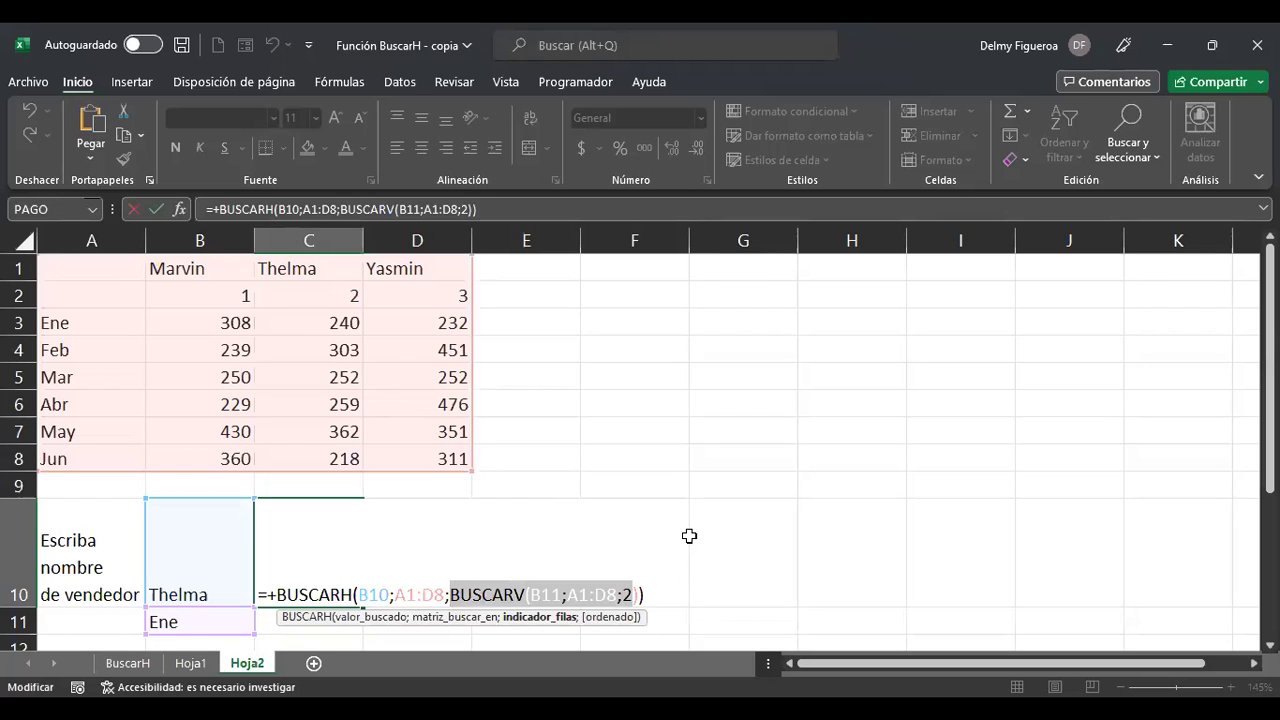
key("Escape")
key("Right")
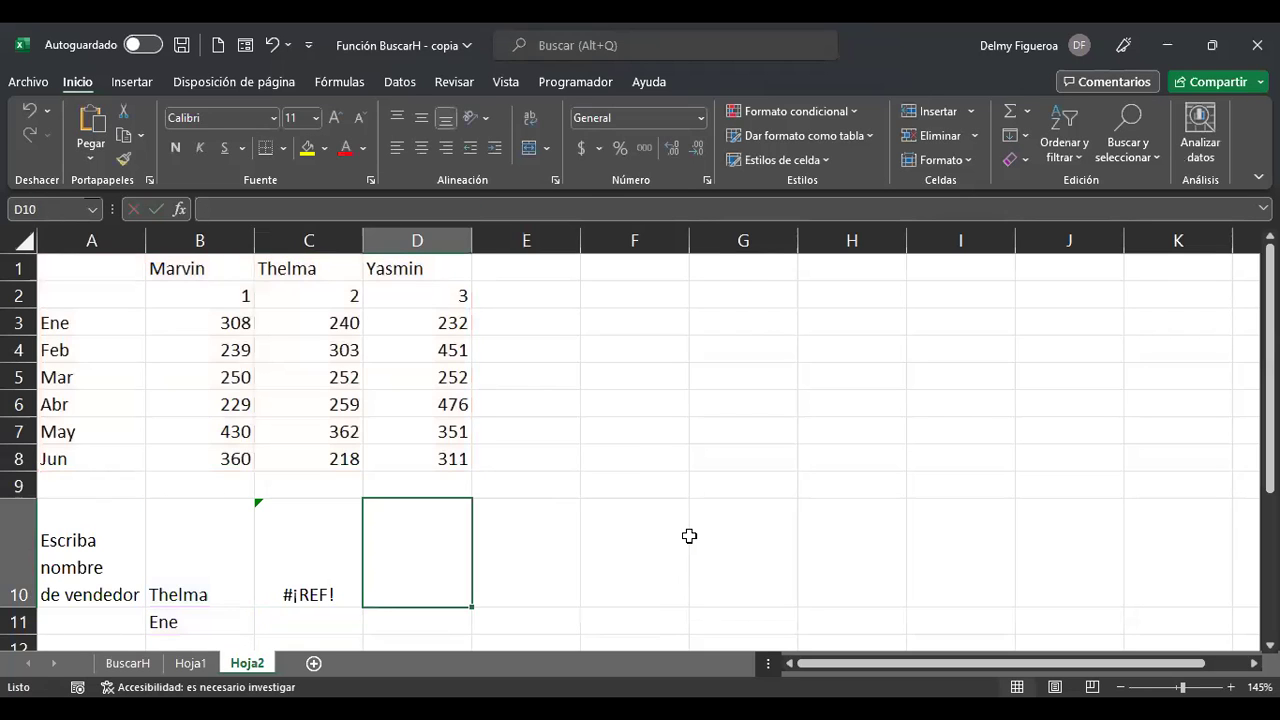
type("+")
key("ctrl+v")
key("Return")
key("Up")
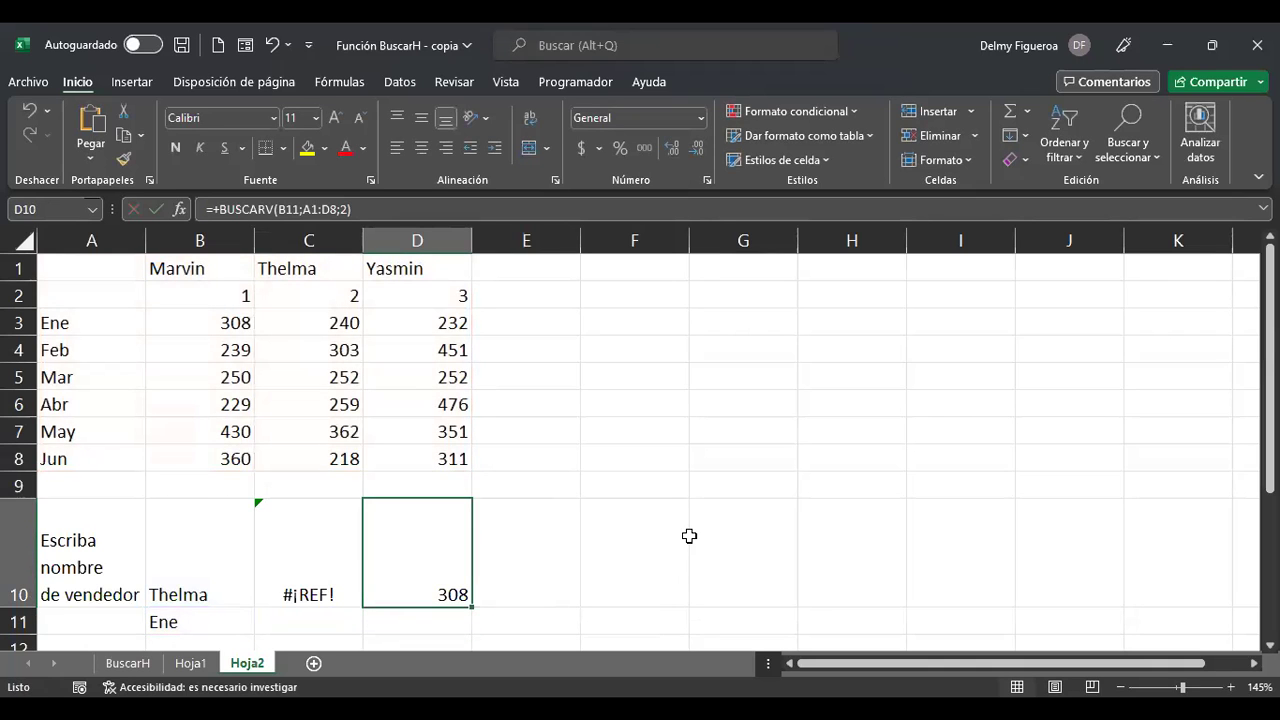
- Copy the outer part of C10's formula, from +BUSCARH( through the A1:D8 range, leaving C10 as it is
key("Left")
key("F2")
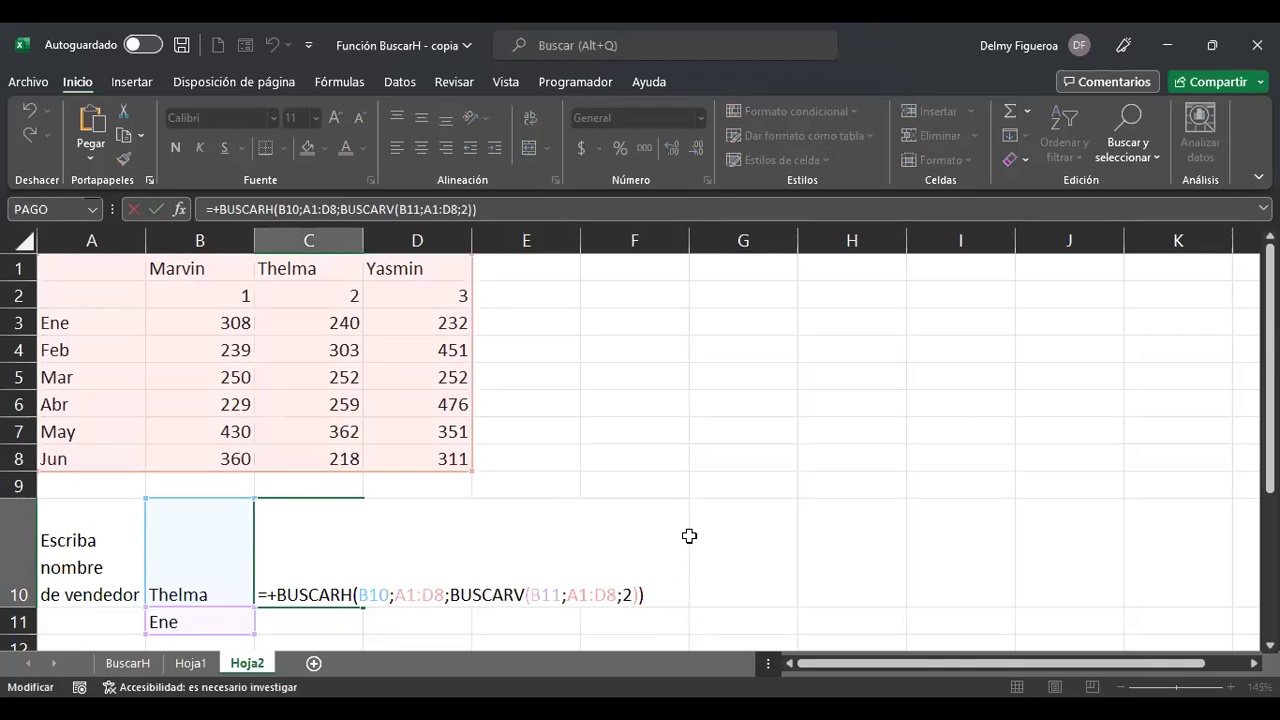
key("Left")
key("Left")
key("Left")
key("Left")
key("Left")
key("Left")
key("Left")
key("Left")
key("Left")
key("Left")
key("Left")
key("Left")
key("Left")
key("Left")
key("Left")
key("Left")
key("Left")
key("Left")
key("Left")
key("Left")
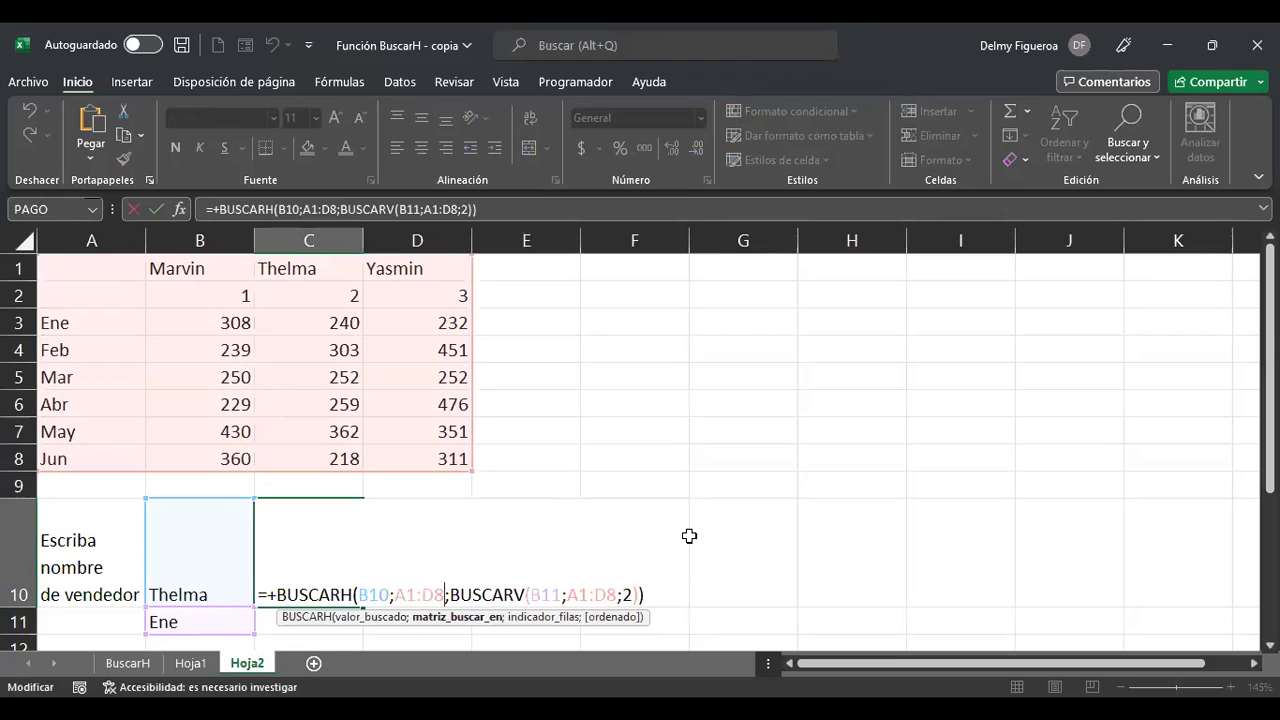
key("shift+Left")
key("shift+Left")
key("shift+Left")
key("shift+Left")
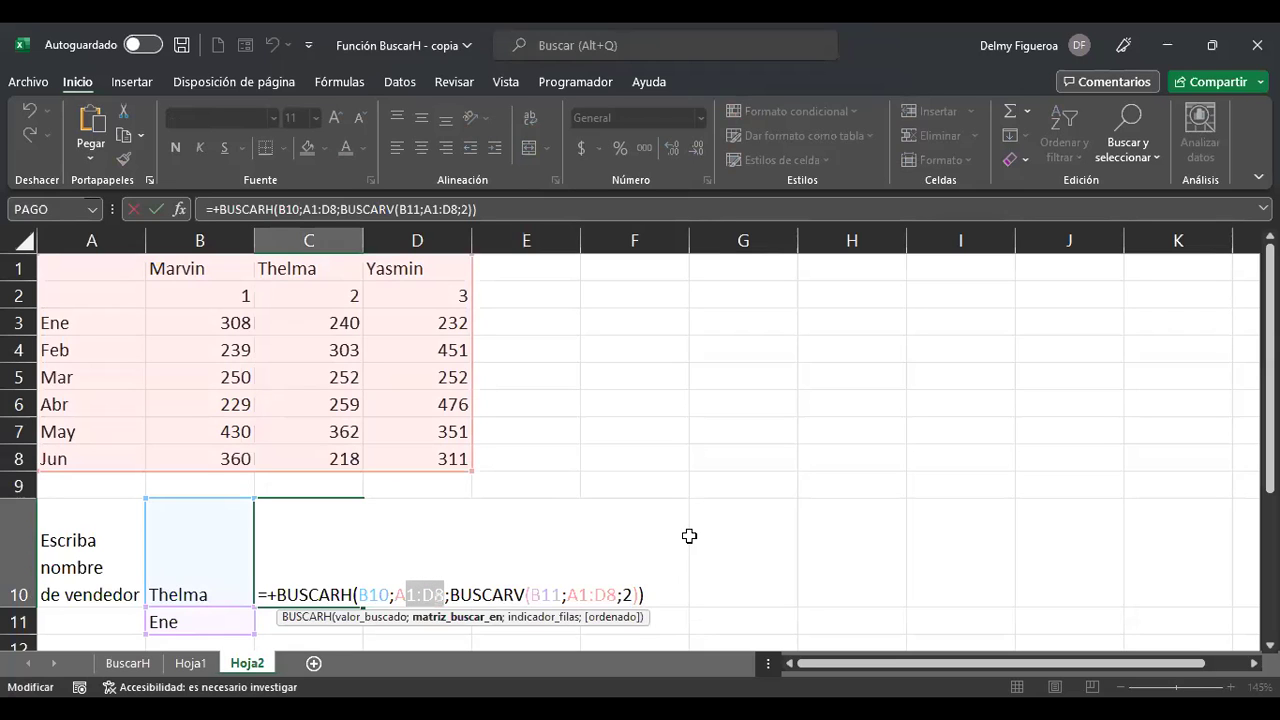
key("Return")
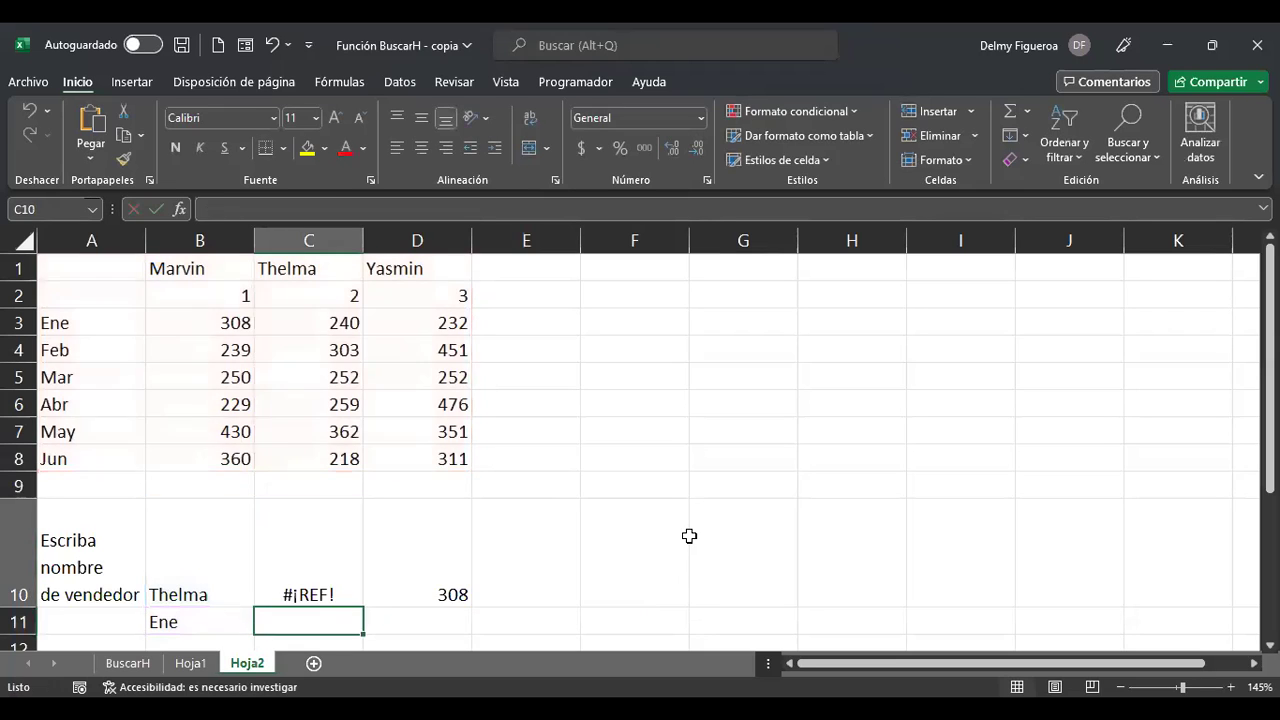
- Enter the standalone formula =+BUSCARH(B10;A1:D8;3) in E10, using row index 3
key("Up")
key("Right")
key("Right")
key("Right")
key("Left")
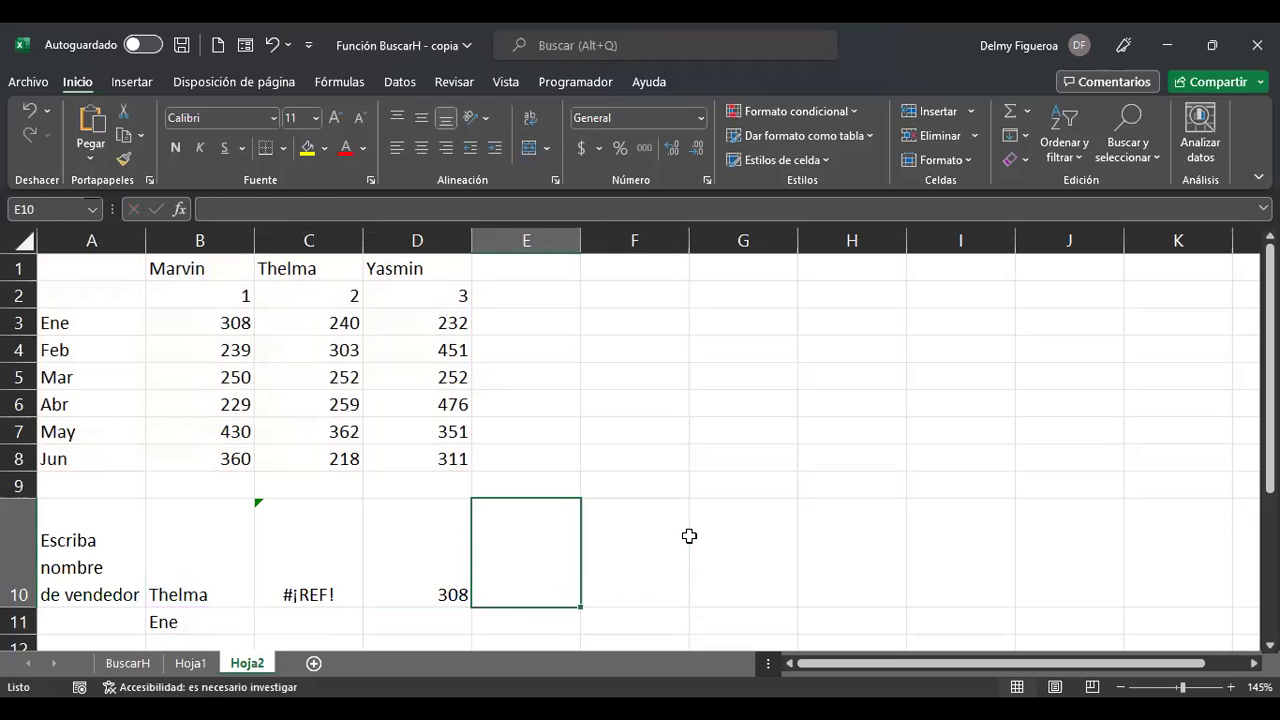
type("+BUSCARH(B10;A1:D8")
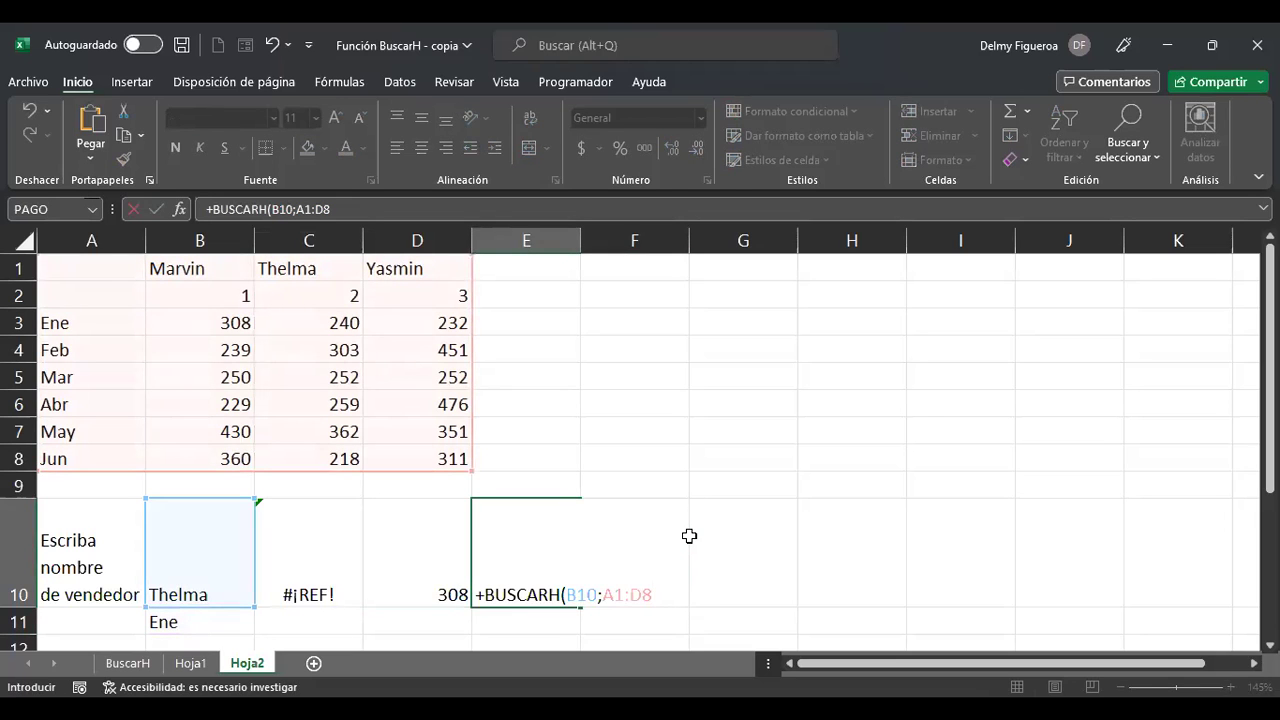
type(";")
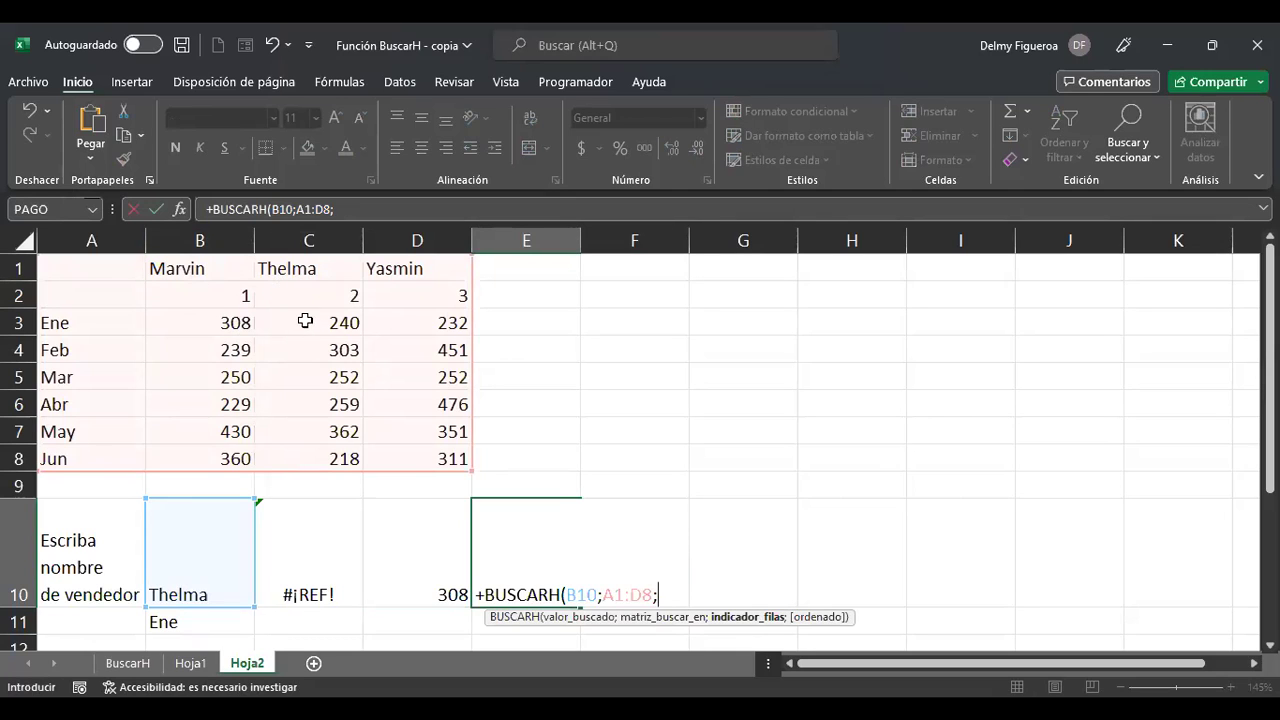
type("3")
key("Return")
- Compare the nested formula in C10 with the standalone BUSCARH formula in E10
key("Up")
key("Left")
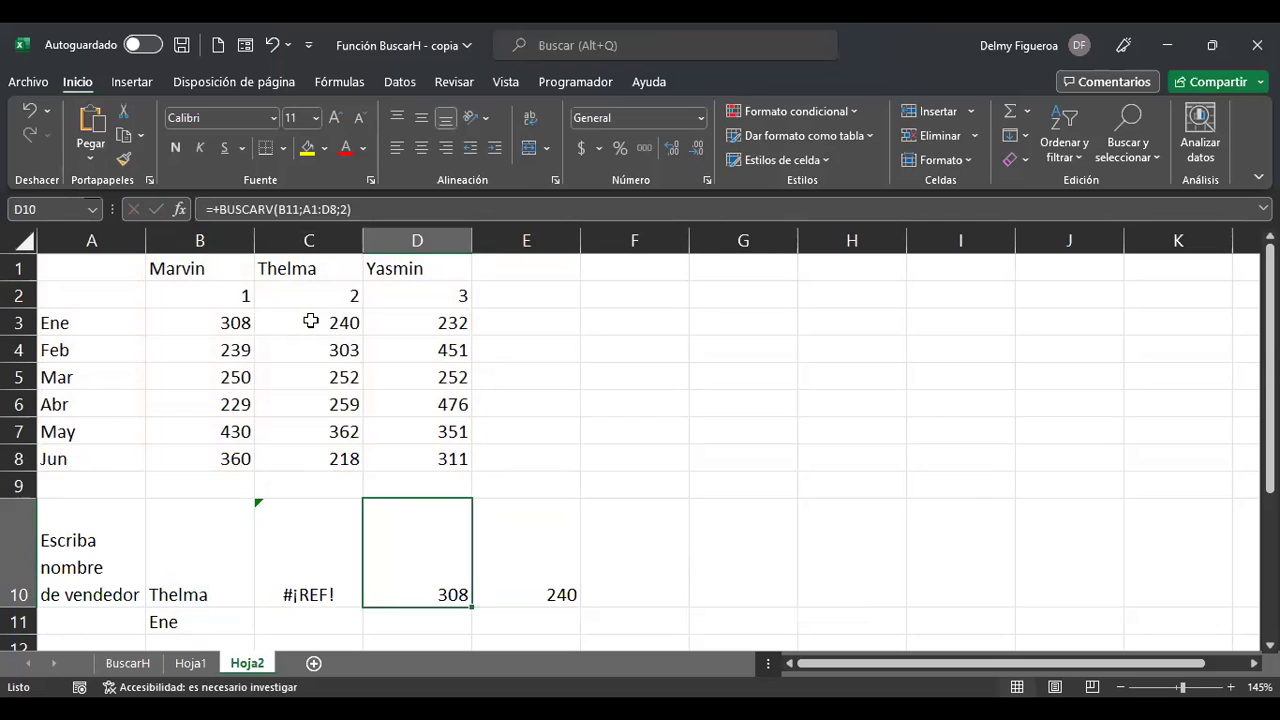
key("Left")
key("F2")
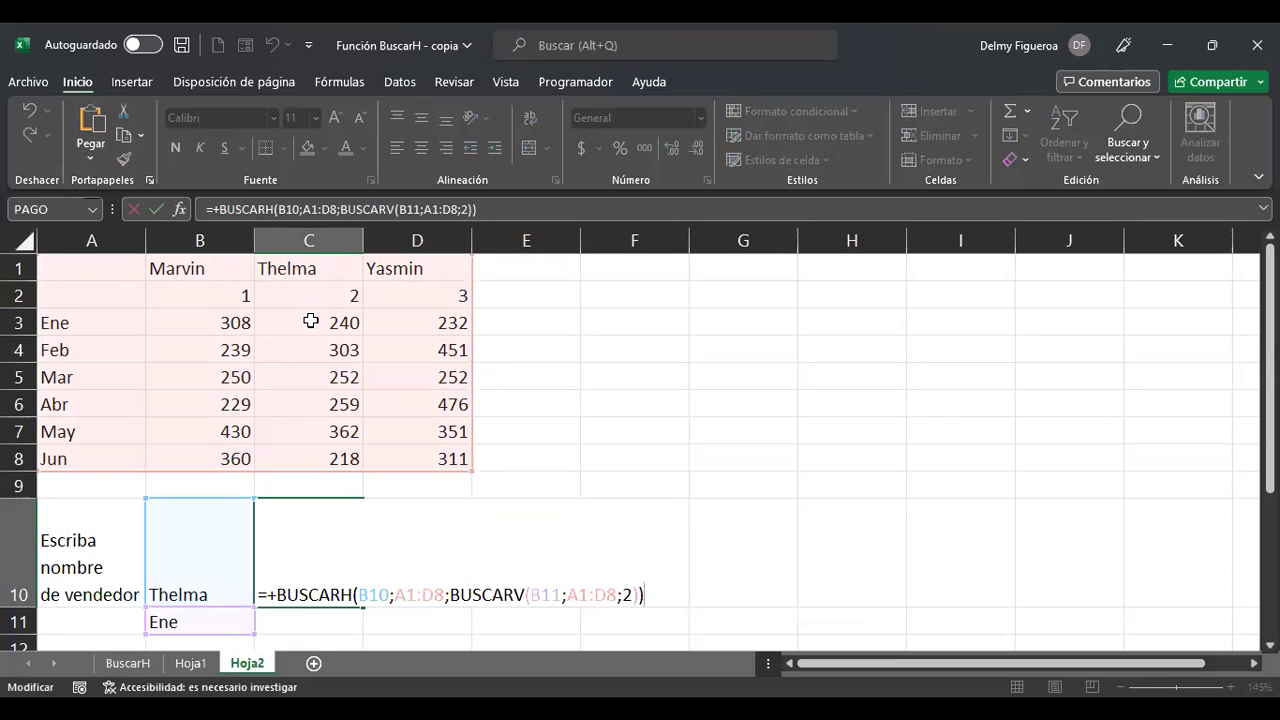
key("Escape")
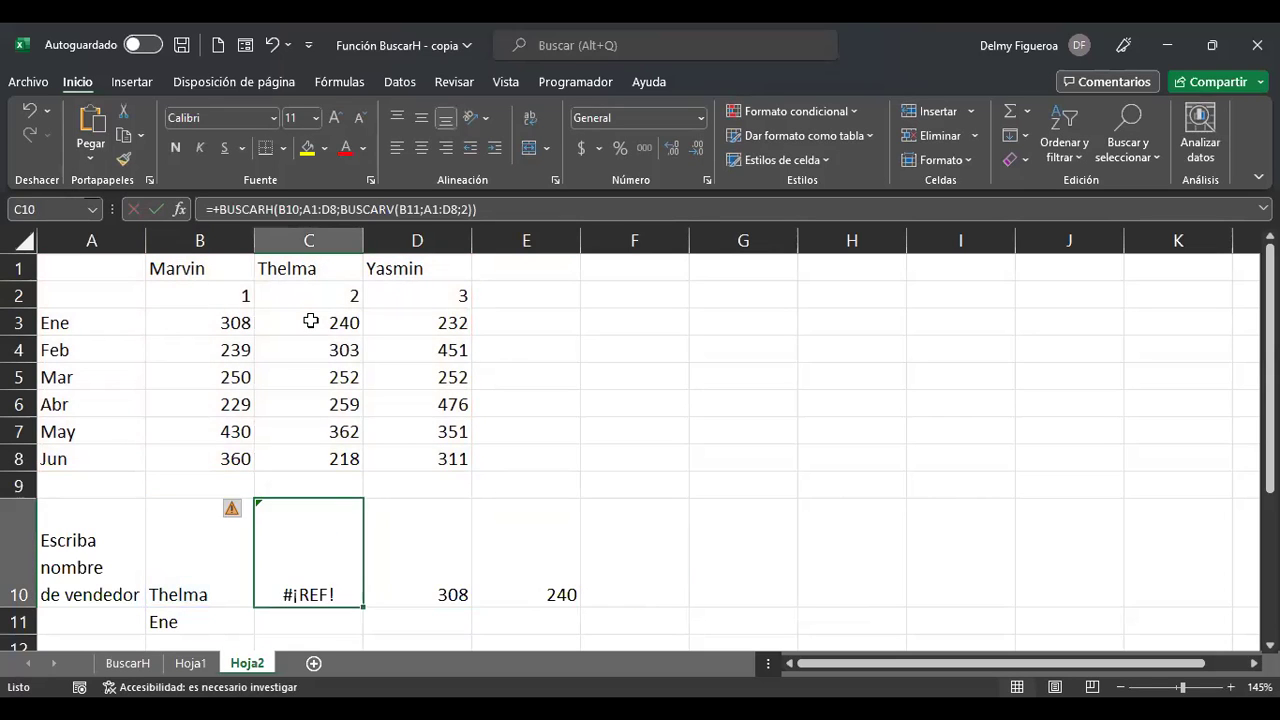
key("Right")
key("Right")
key("Right")
key("Right")
key("Left")
key("Left")
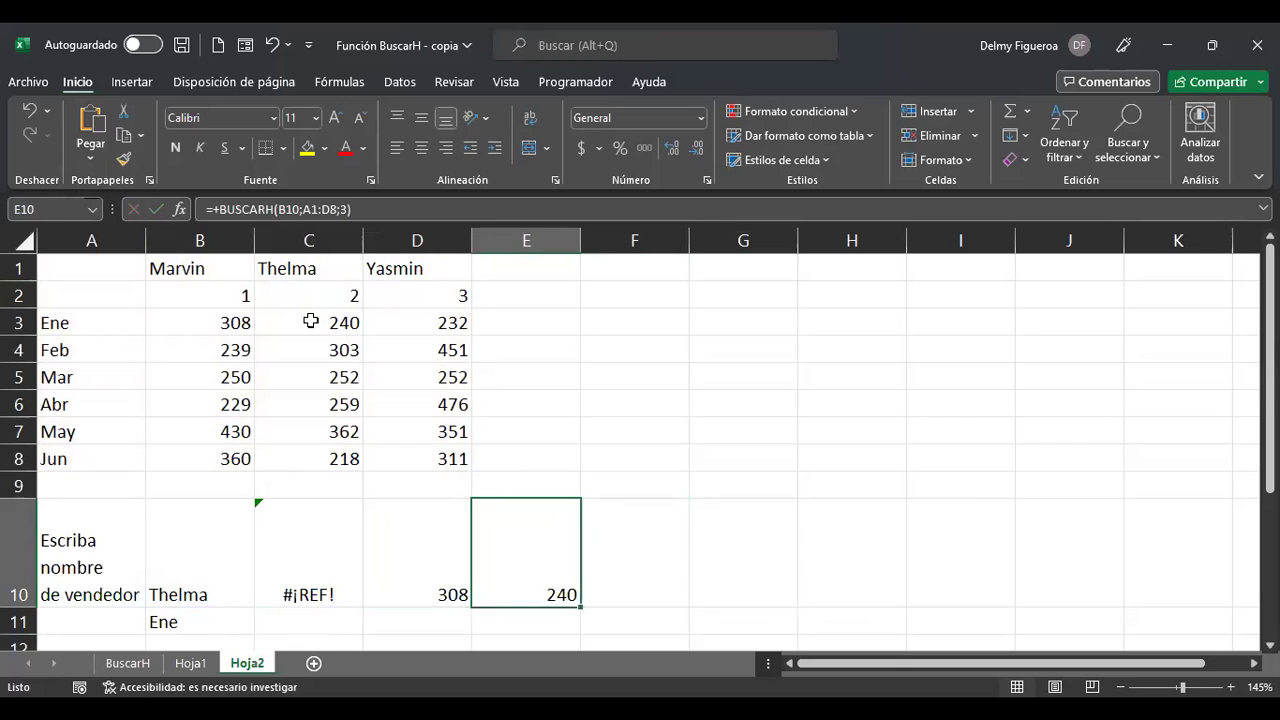
key("F2")
key("Escape")
- Reproduce D10's formula in F10 as =+BUSCARV(B11;A1:D8;2)
key("Left")
key("F2")
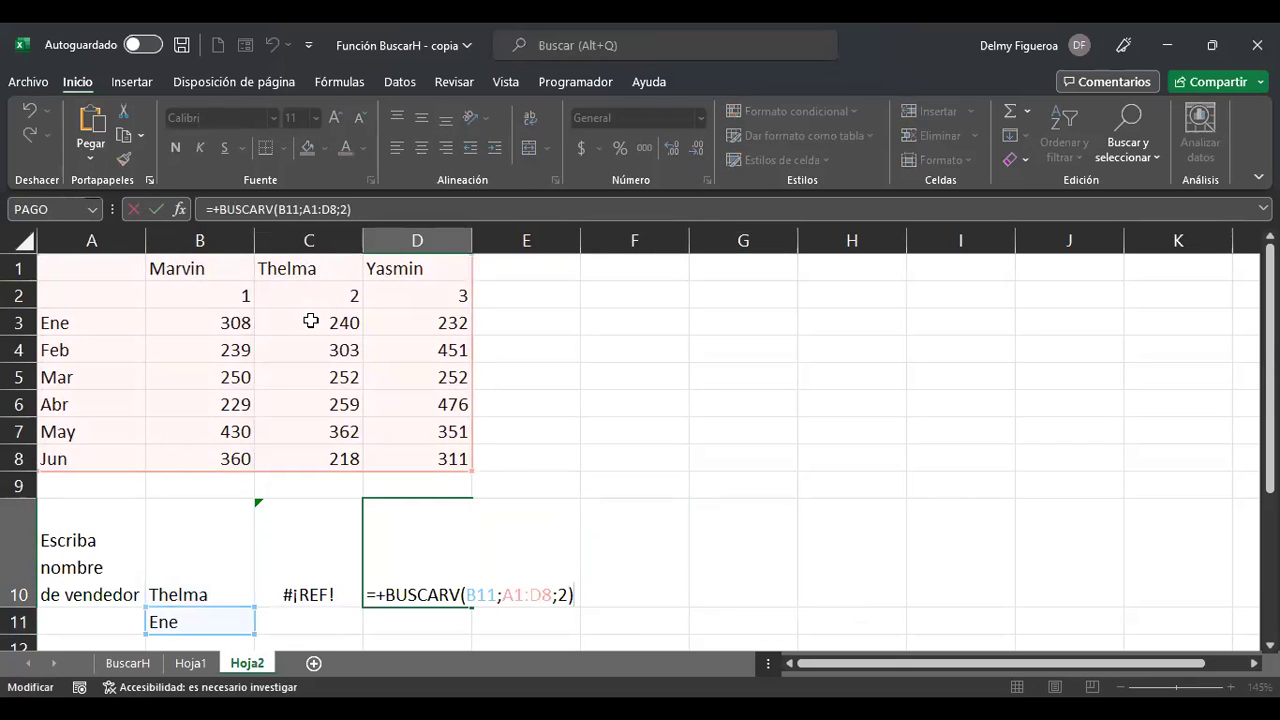
key("Return")
key("Up")
key("Right")
key("Right")
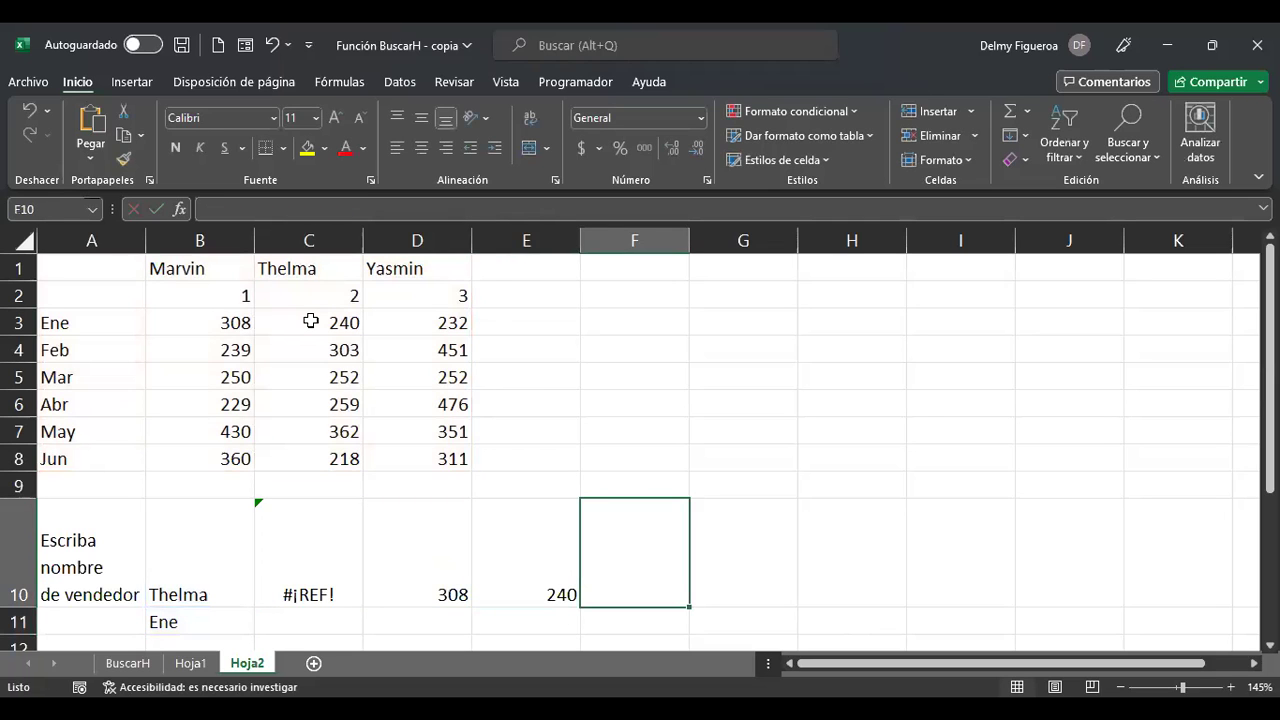
type("+")
type("BUSCARV(B11;A1:D8;2)")
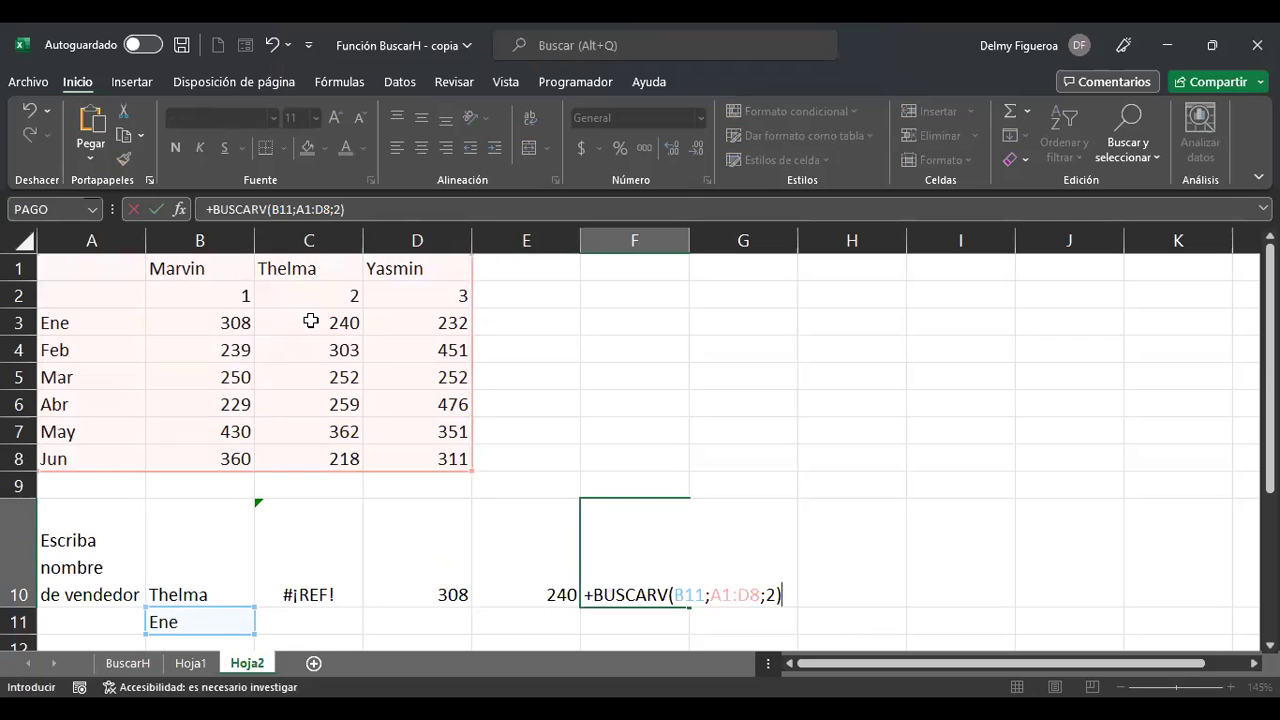
key("Return")
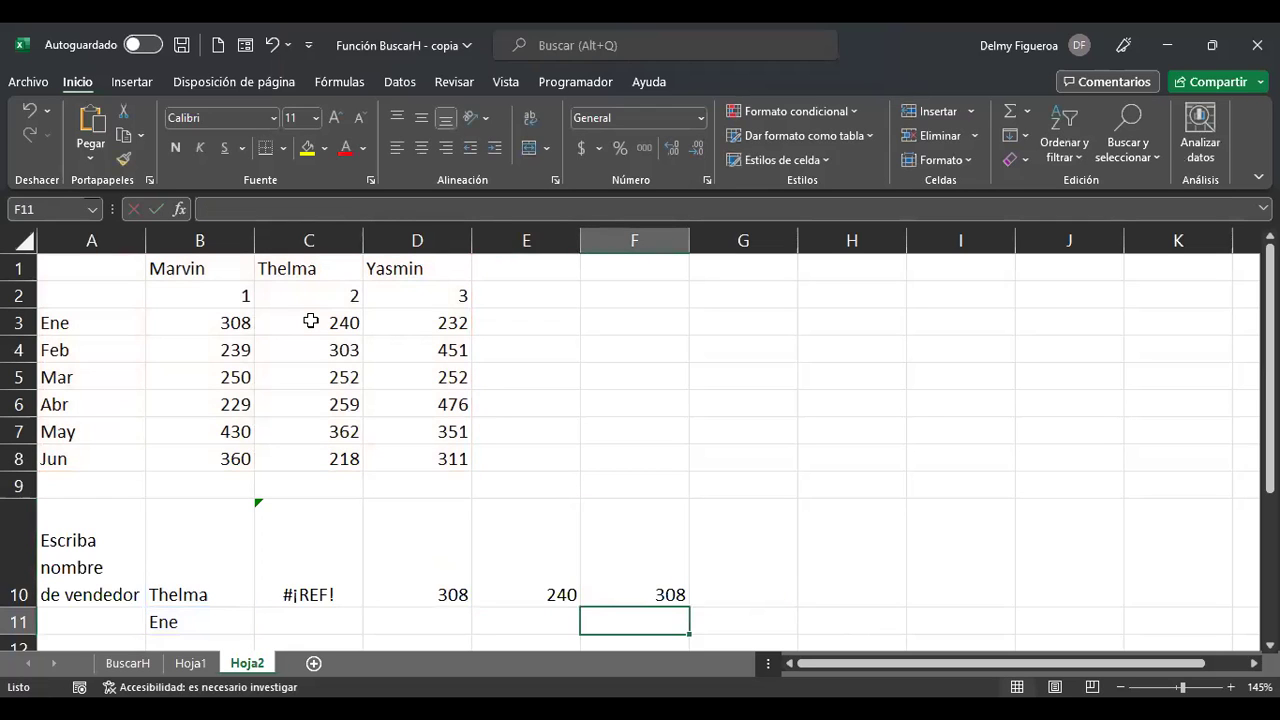
- Copy BUSCARH(B10;A1:D8;3) from the formula in E10 without changing the cell
key("Up")
key("Left")
key("F2")
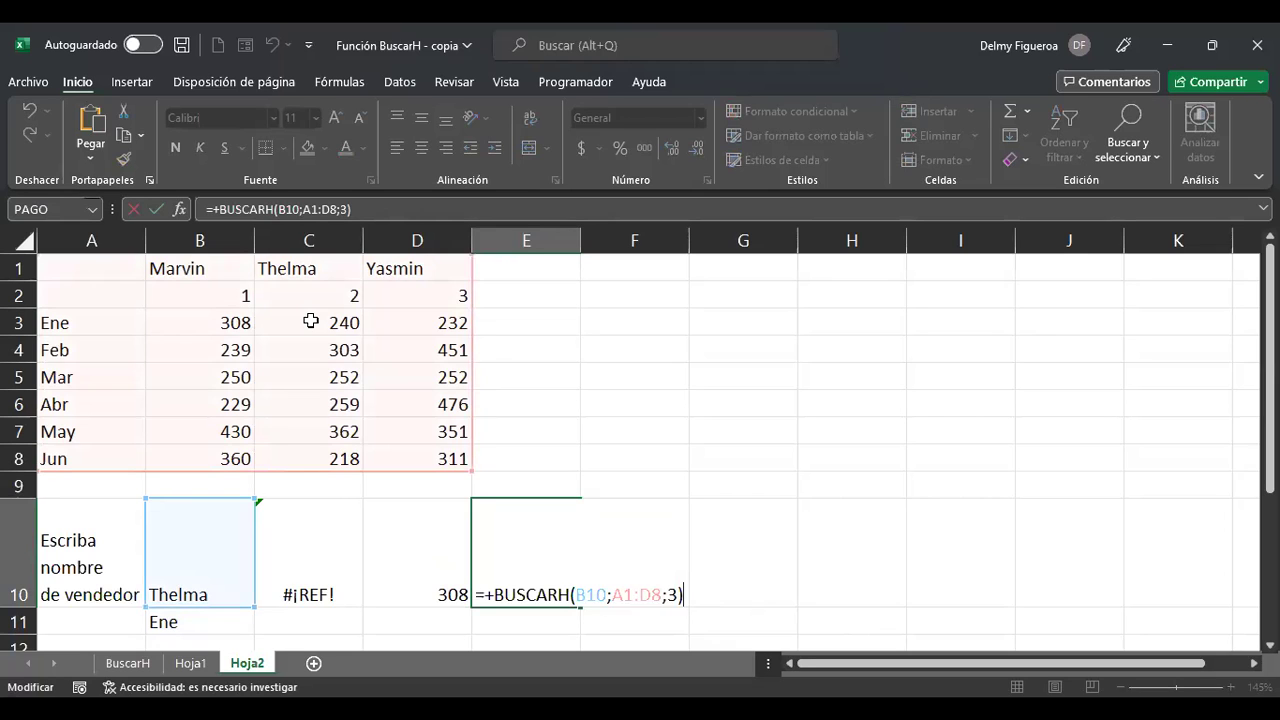
key("ctrl+shift+Left")
key("ctrl+shift+Left")
key("ctrl+shift+Left")
key("ctrl+c")
key("Return")
- Replace the column index 2 of F10's BUSCARV with the copied BUSCARH(B10;A1:D8;3) and enter the nested formula
key("Up")
key("Right")
key("F2")
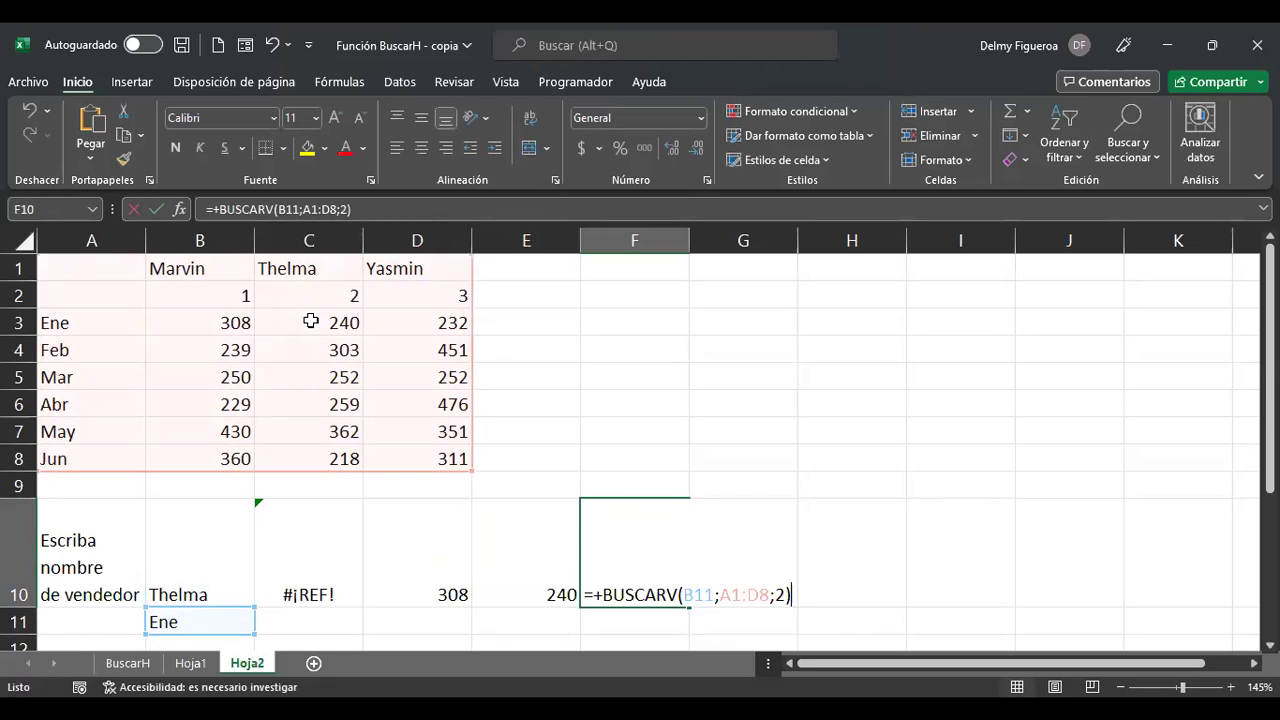
key("Left")
key("BackSpace")
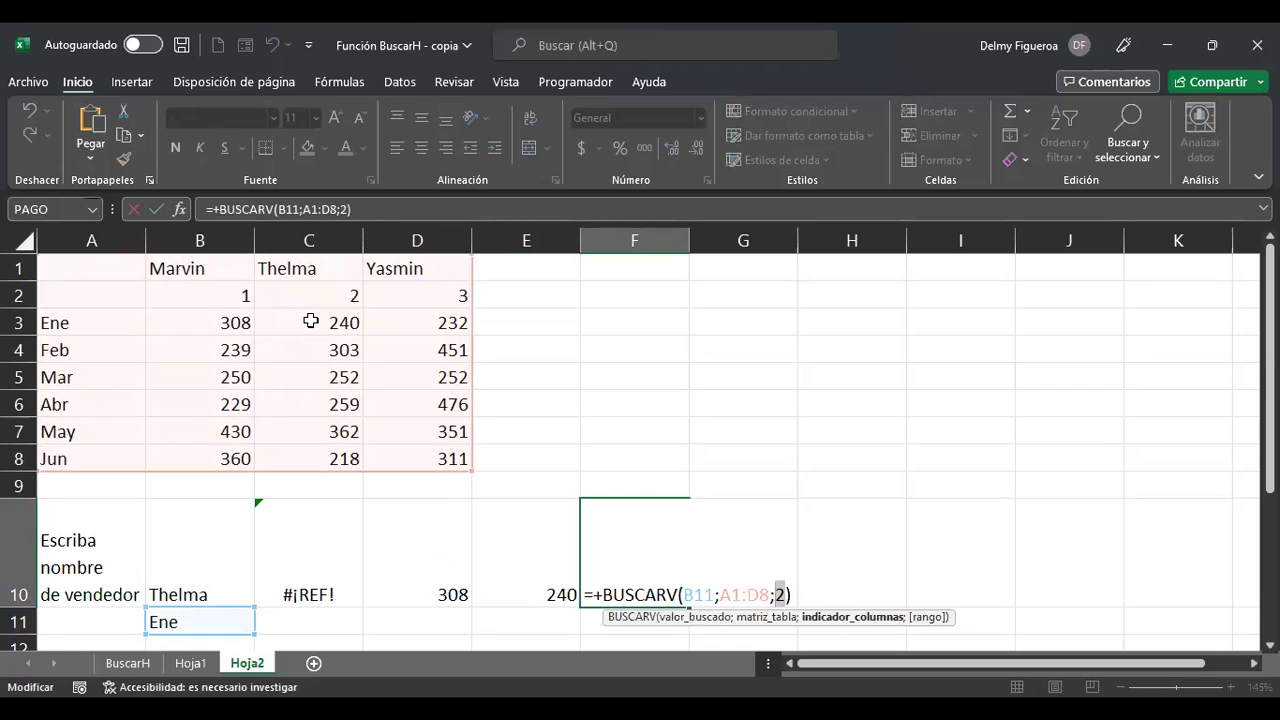
key("ctrl+v")
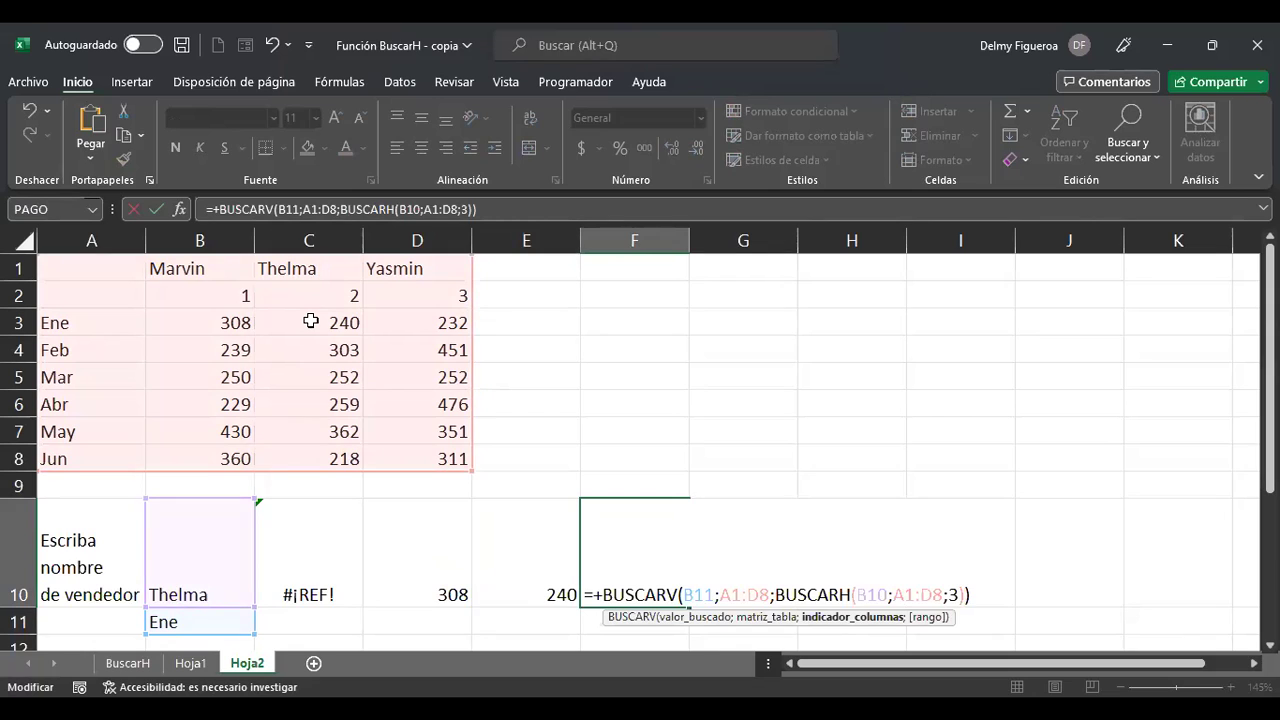
key("Return")
- Review F10's nested formula argument by argument, from BUSCARV's lookup value to the table range of the inner BUSCARH
key("Up")
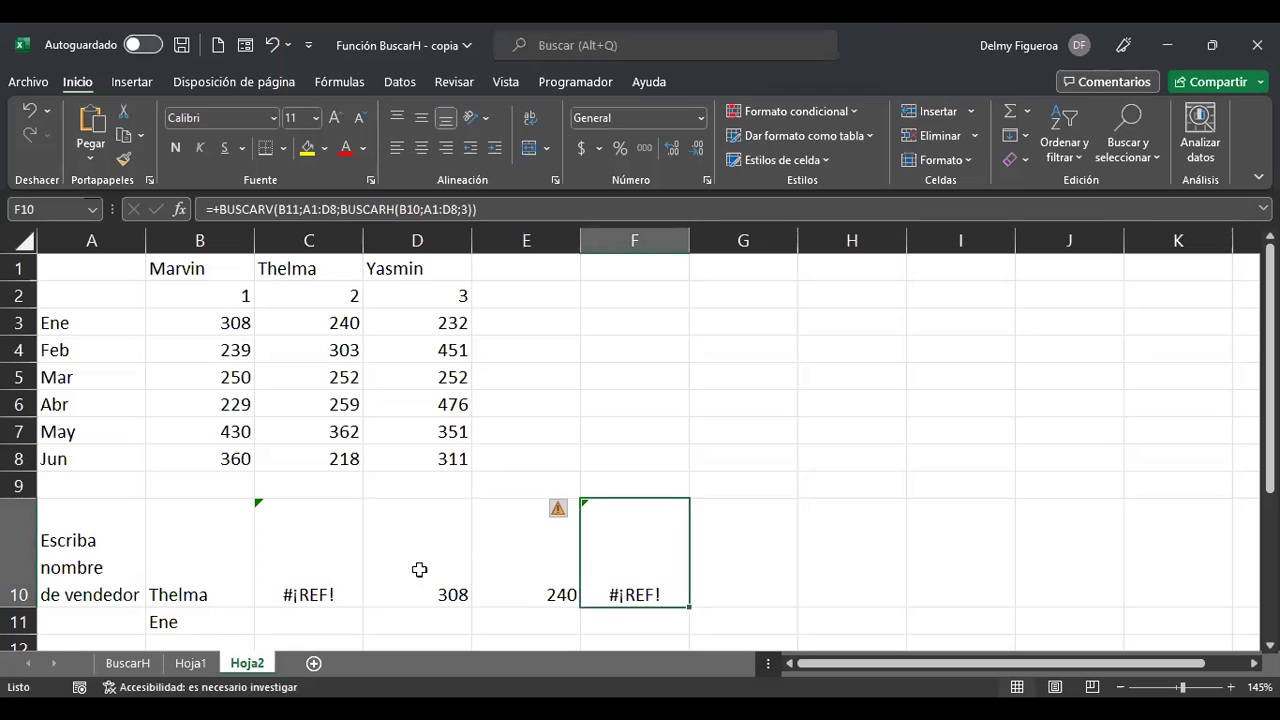
key("F2")
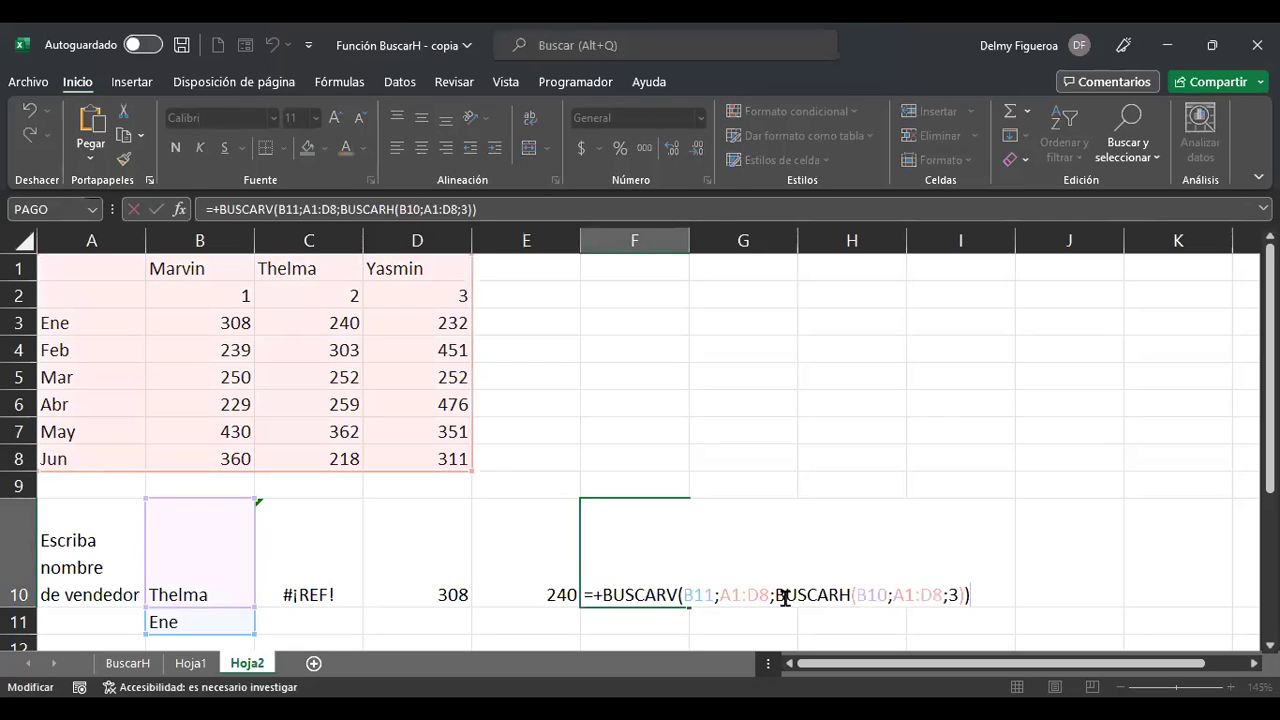
left_click(704, 594)
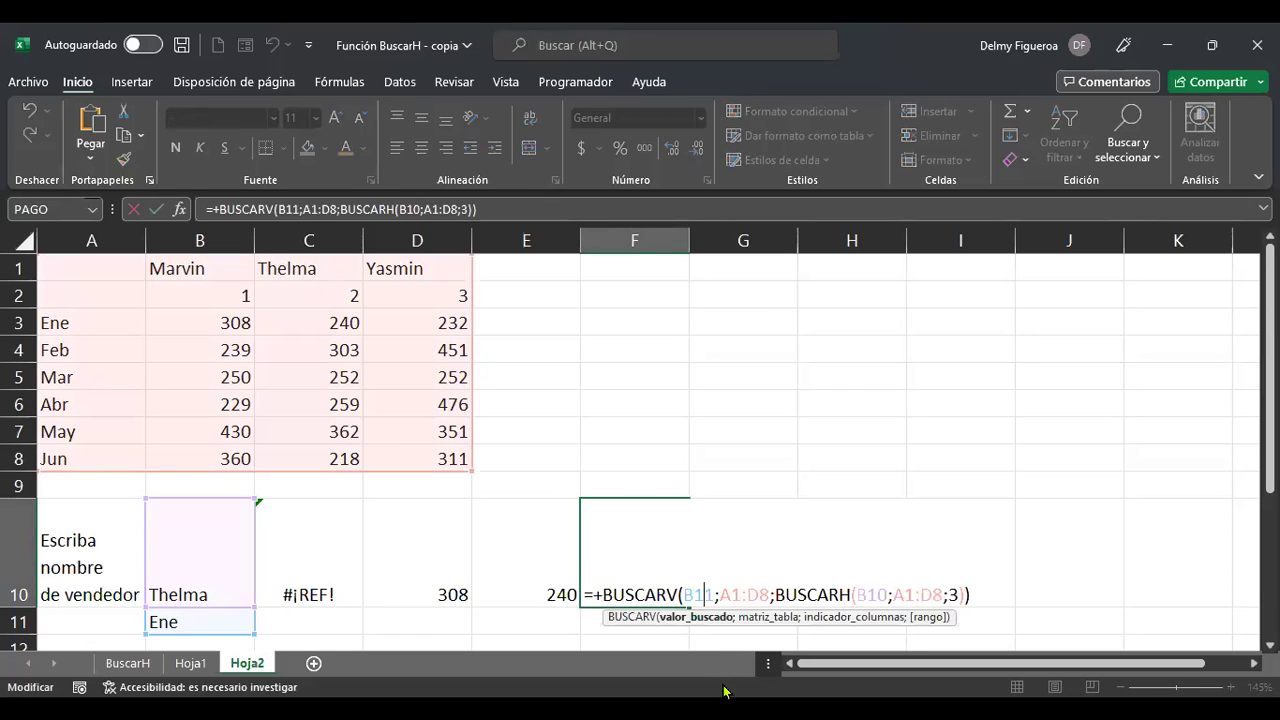
left_click(866, 595)
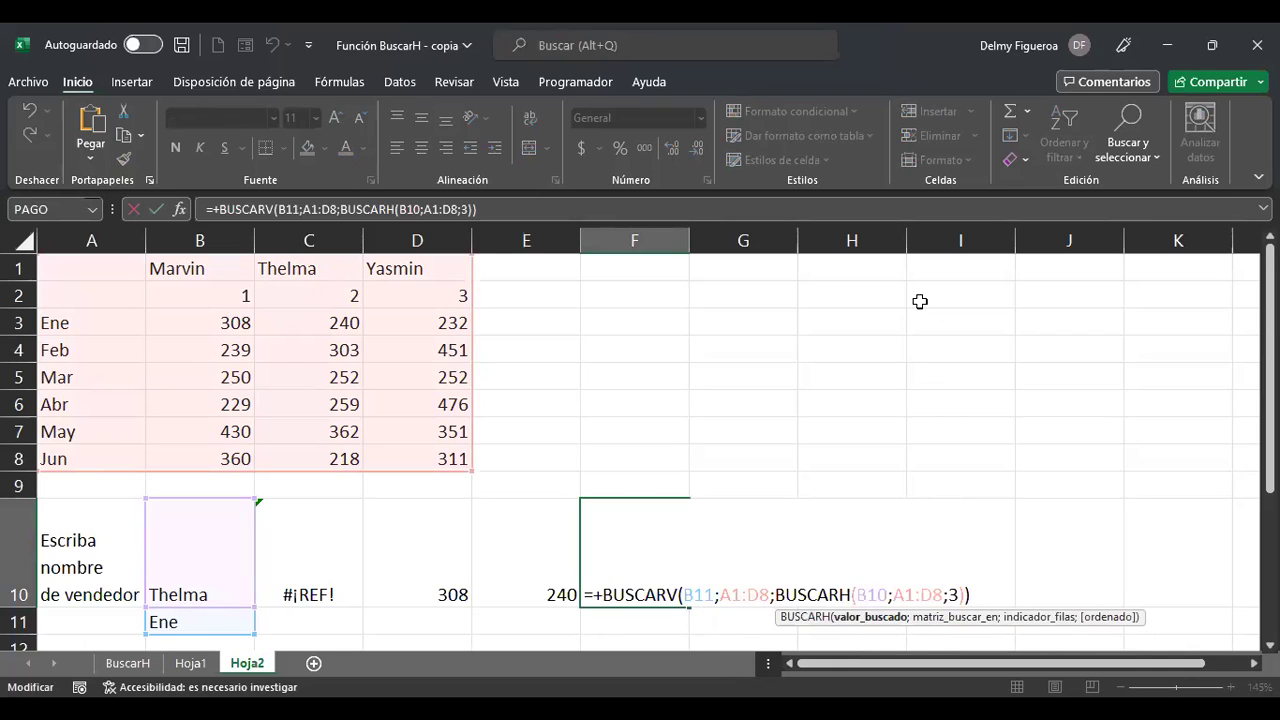
key("Right")
key("Right")
key("Right")
key("Right")
key("Right")
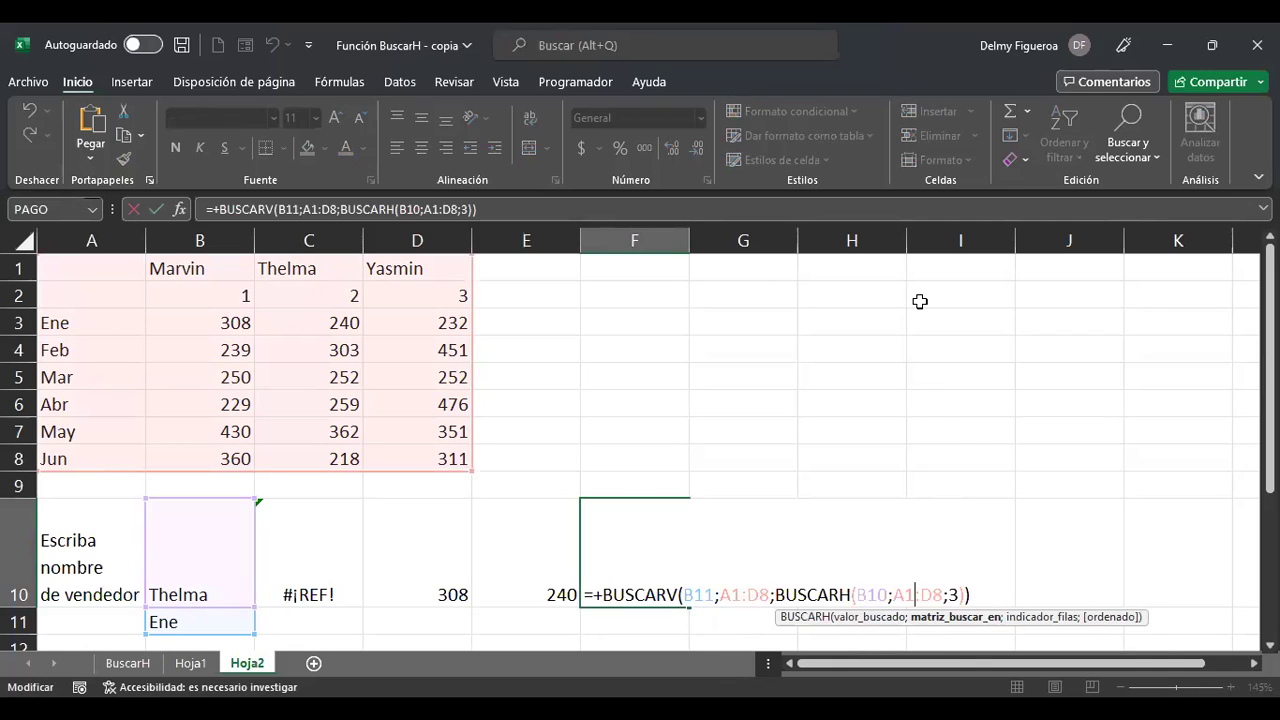
key("Left")
key("Left")
key("shift+Right")
key("shift+Right")
key("shift+Right")
key("shift+Right")
key("shift+Right")
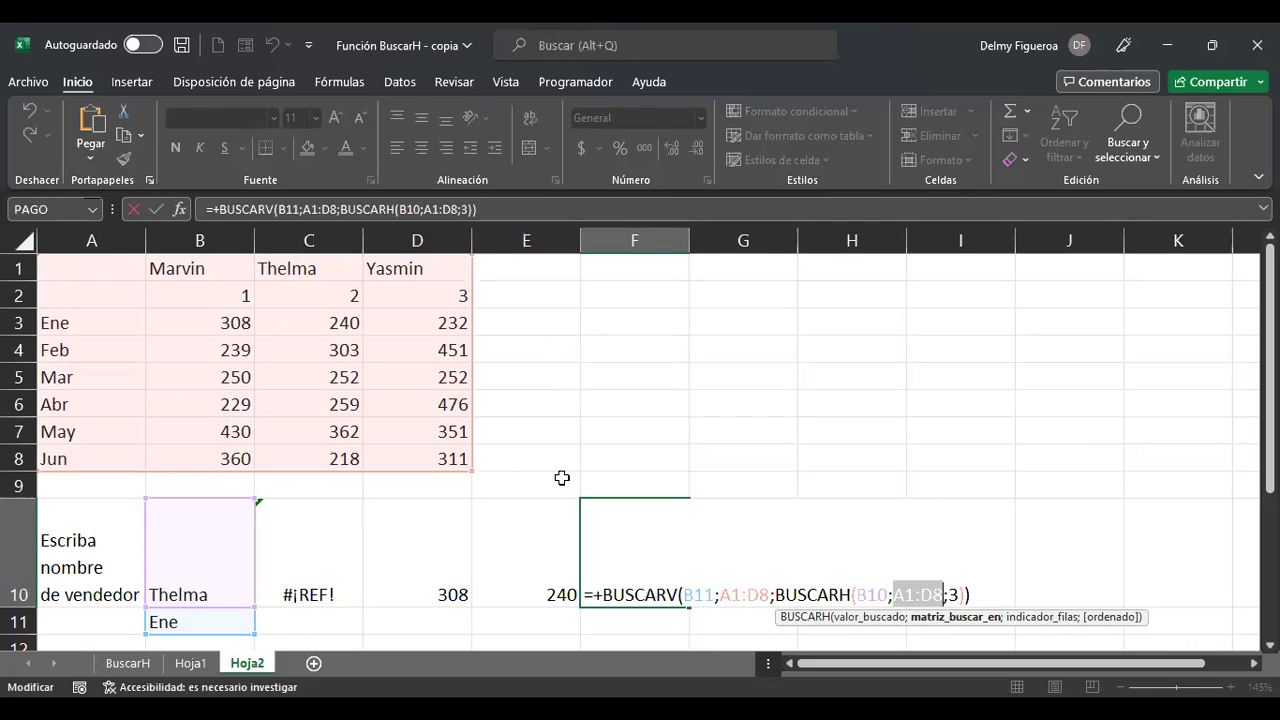
key("Return")
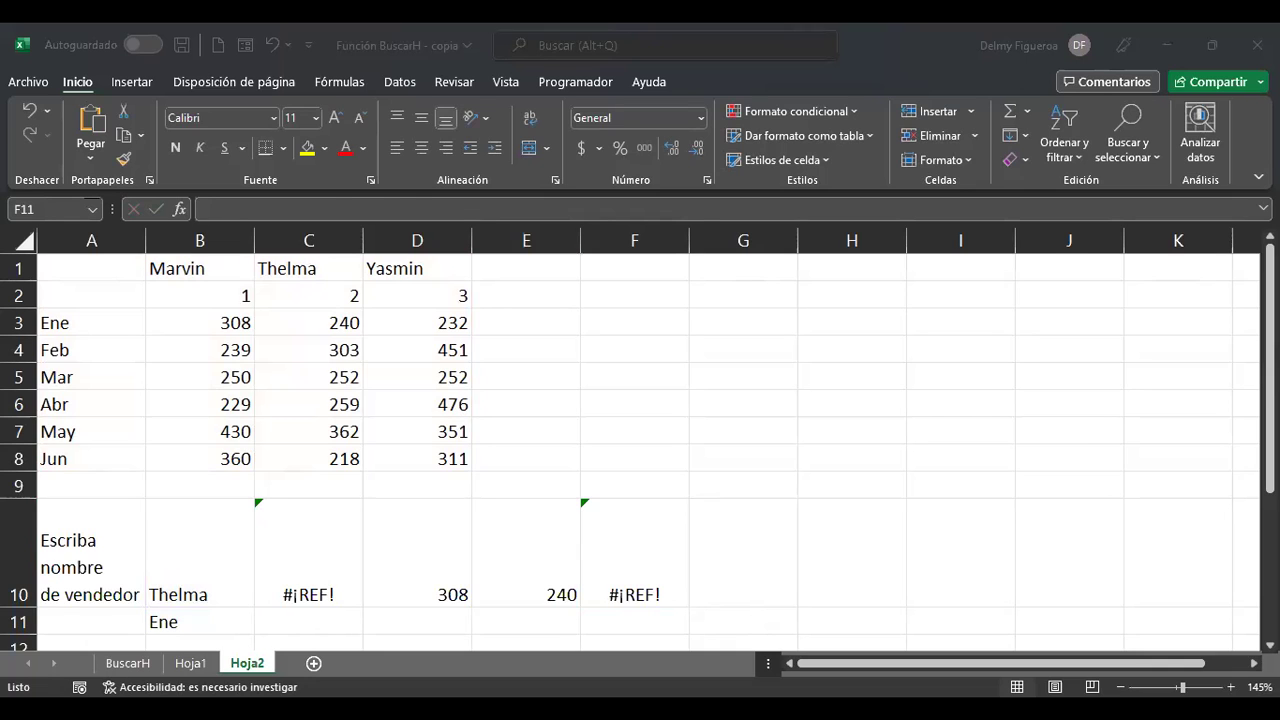
- Replace the row index 3 of the inner BUSCARH in F10 with COINCIDIR(B11;A3:A8;0)
key("Up")
key("F2")
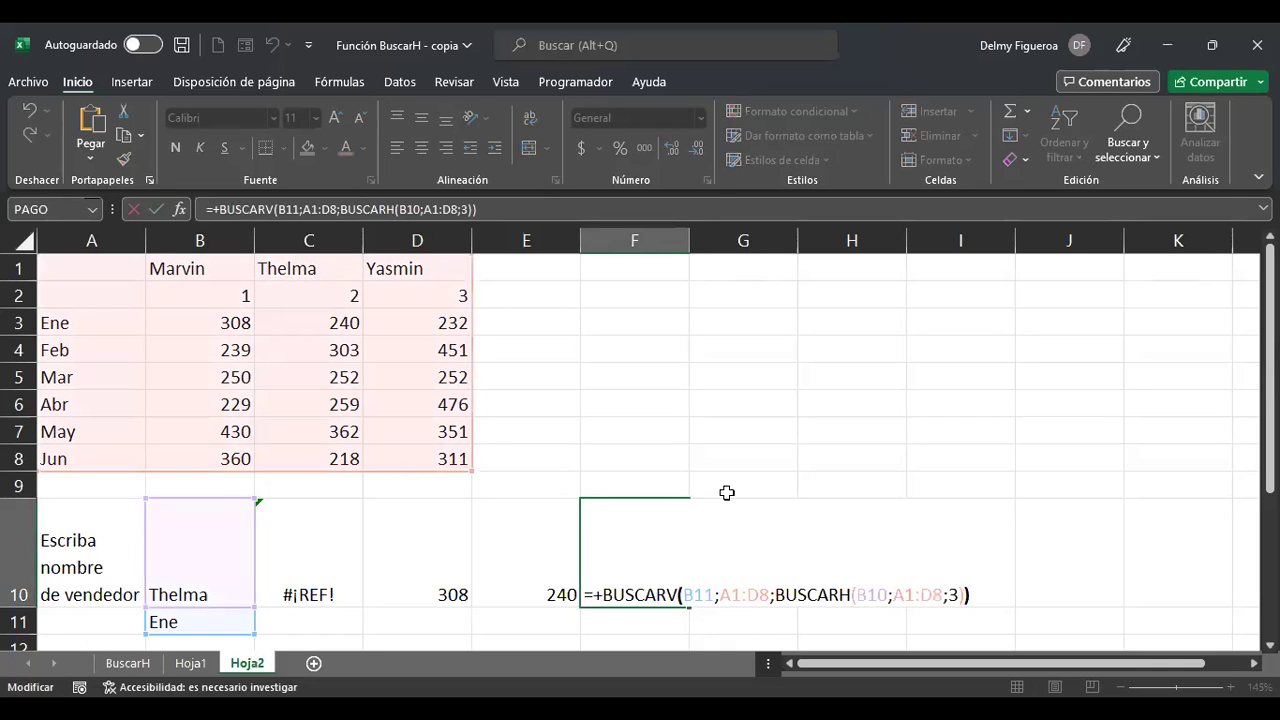
key("Left")
key("Left")
key("shift+Left")
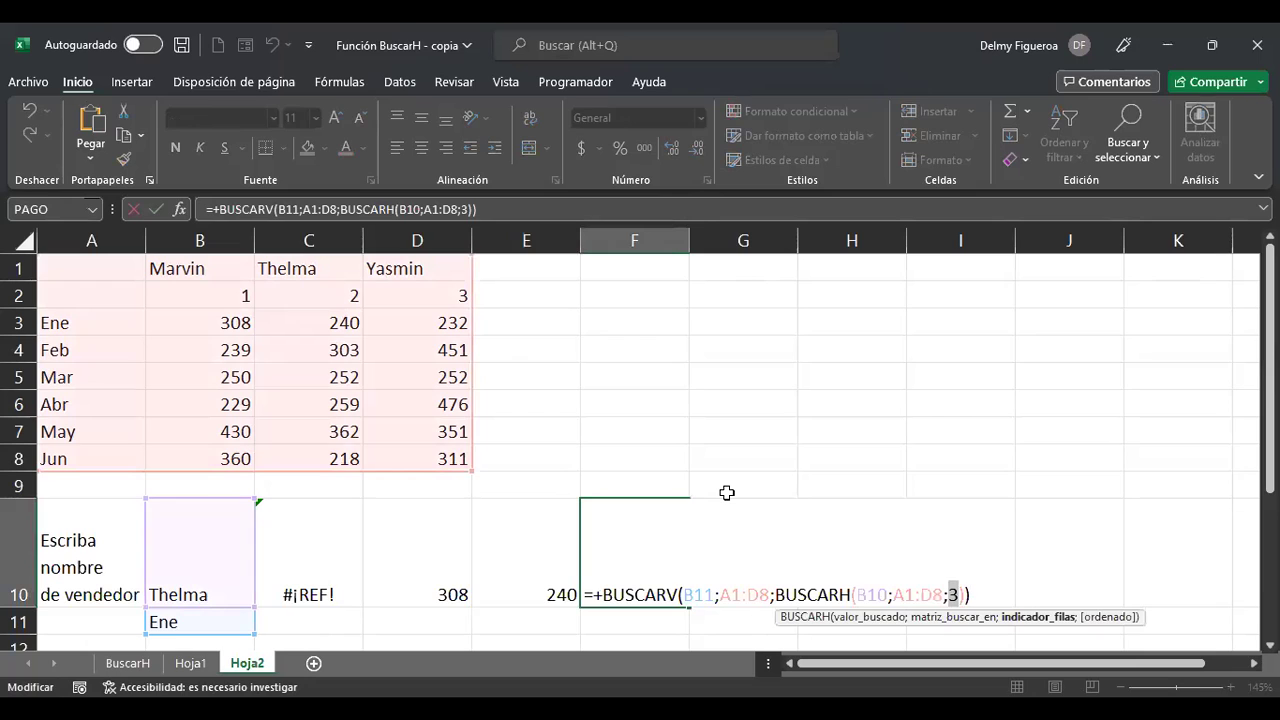
type("coin")
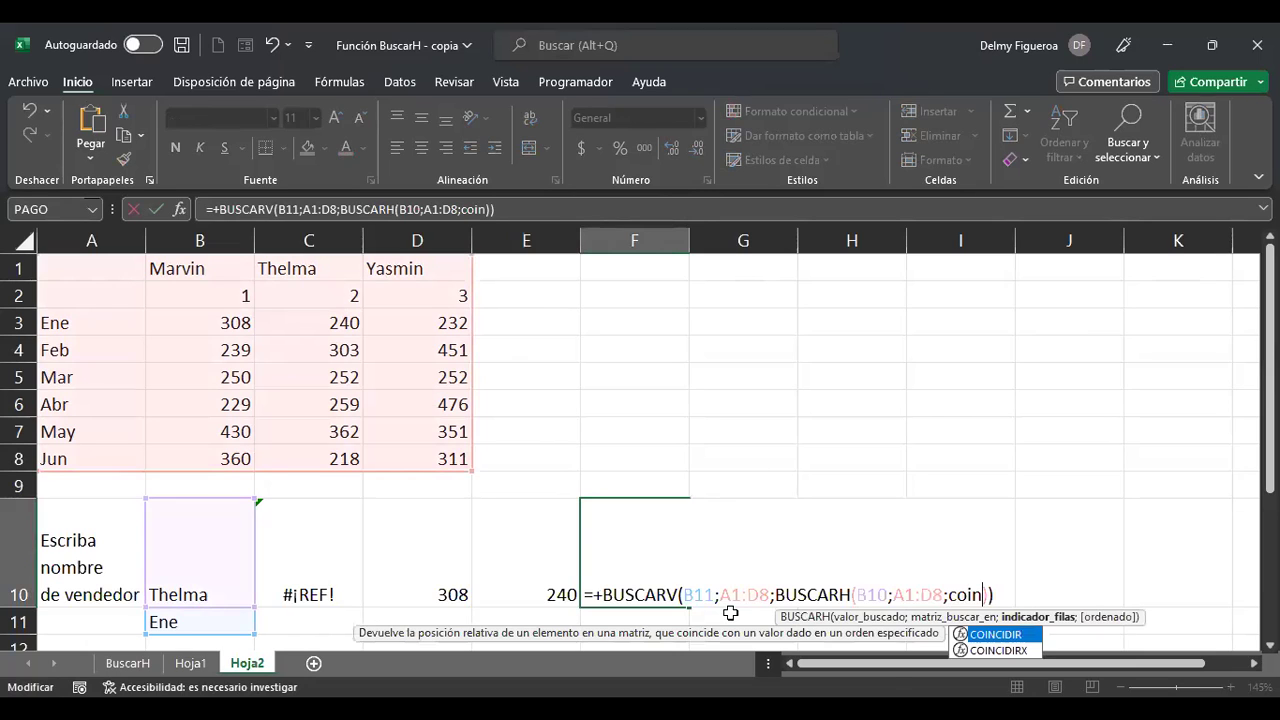
double_click(990, 636)
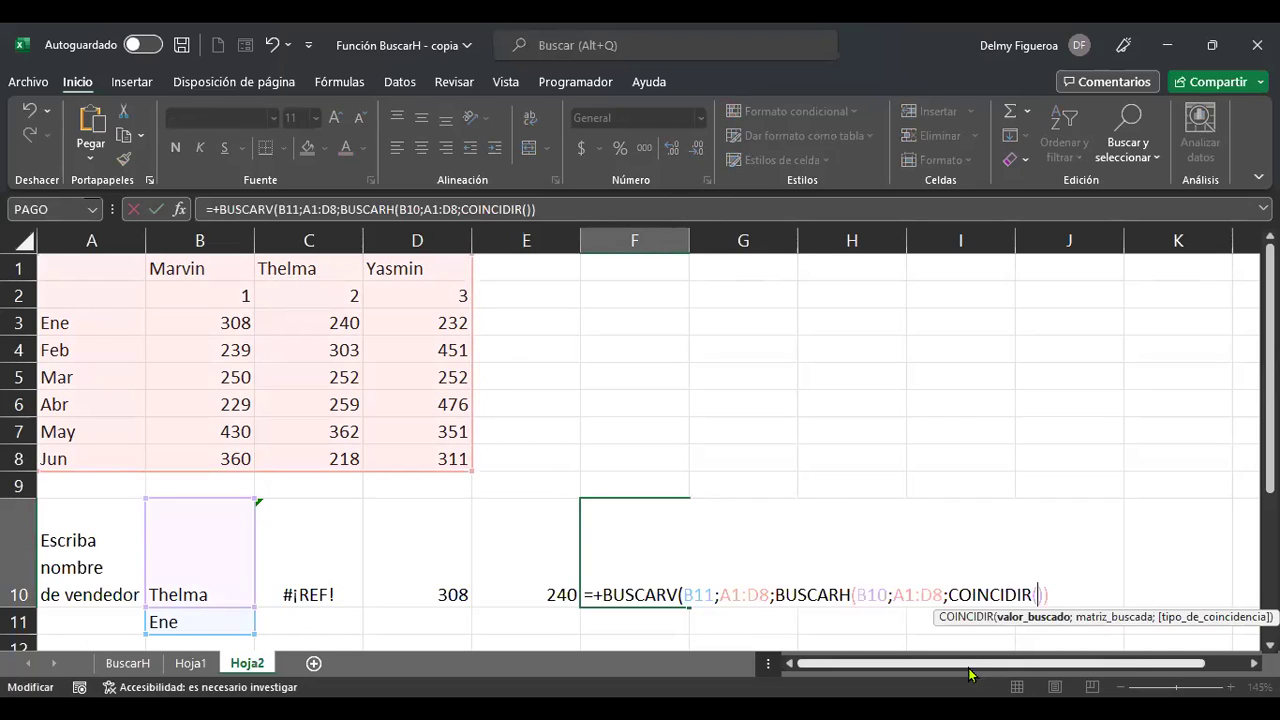
left_click(191, 621)
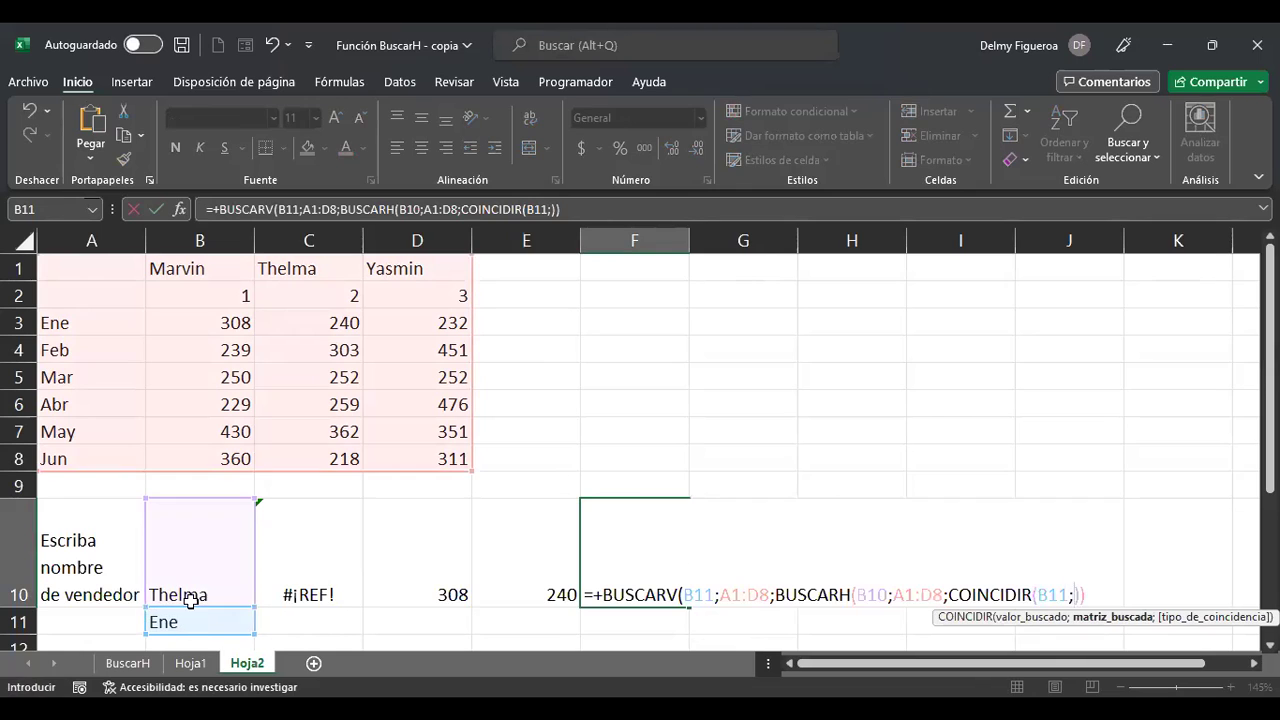
type(";")
left_click_drag(105, 324, 93, 455)
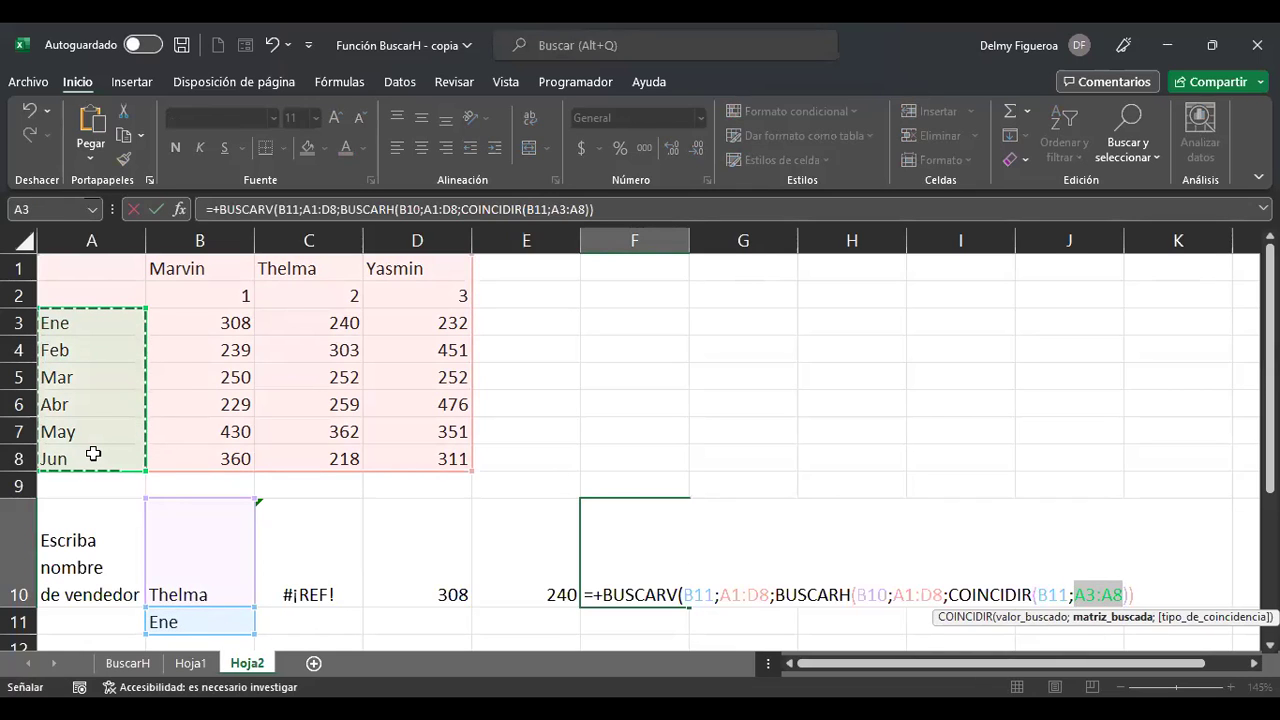
type(";")
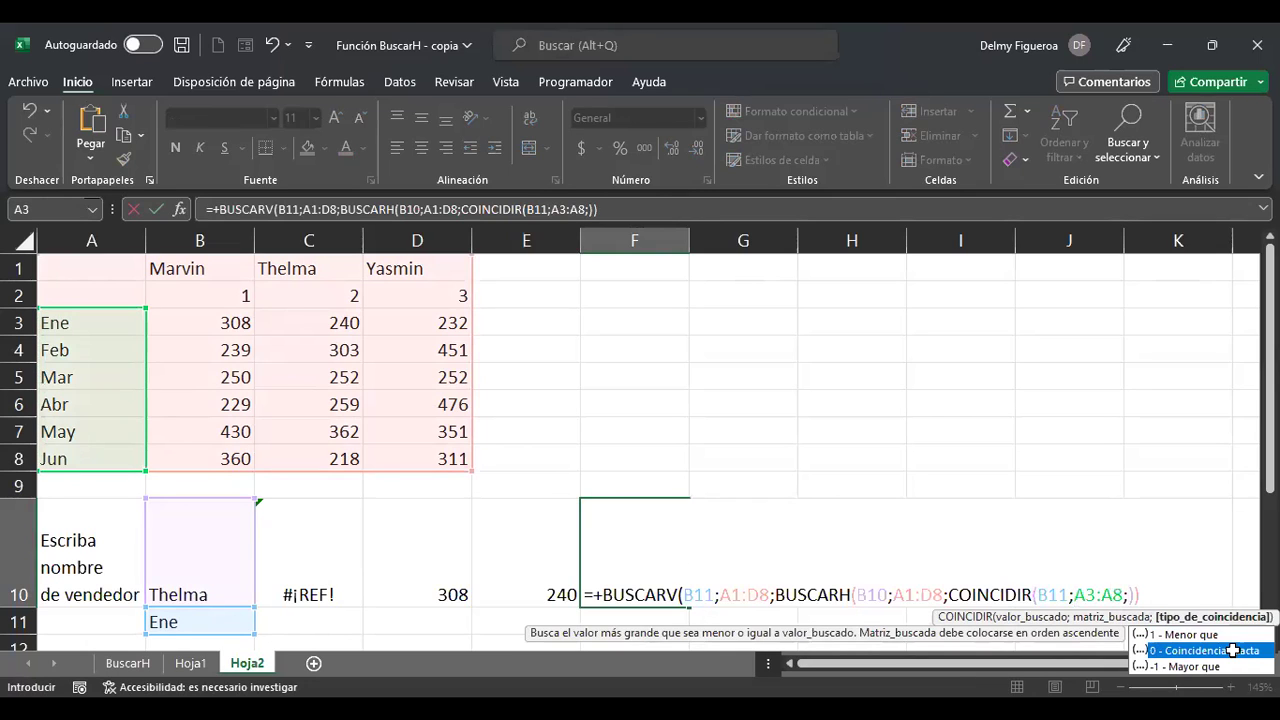
type("0")
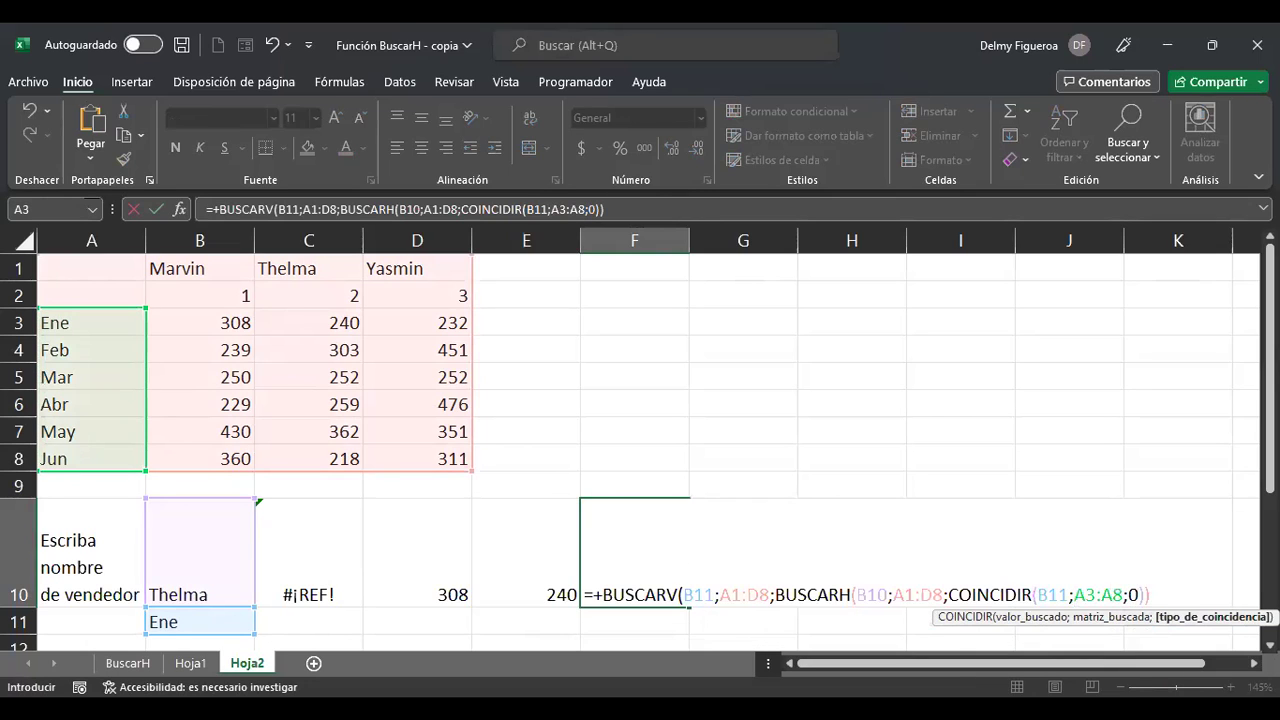
- Check the arguments of BUSCARV, BUSCARH and COINCIDIR in F10, add the missing closing parenthesis and enter the formula
left_click(700, 594)
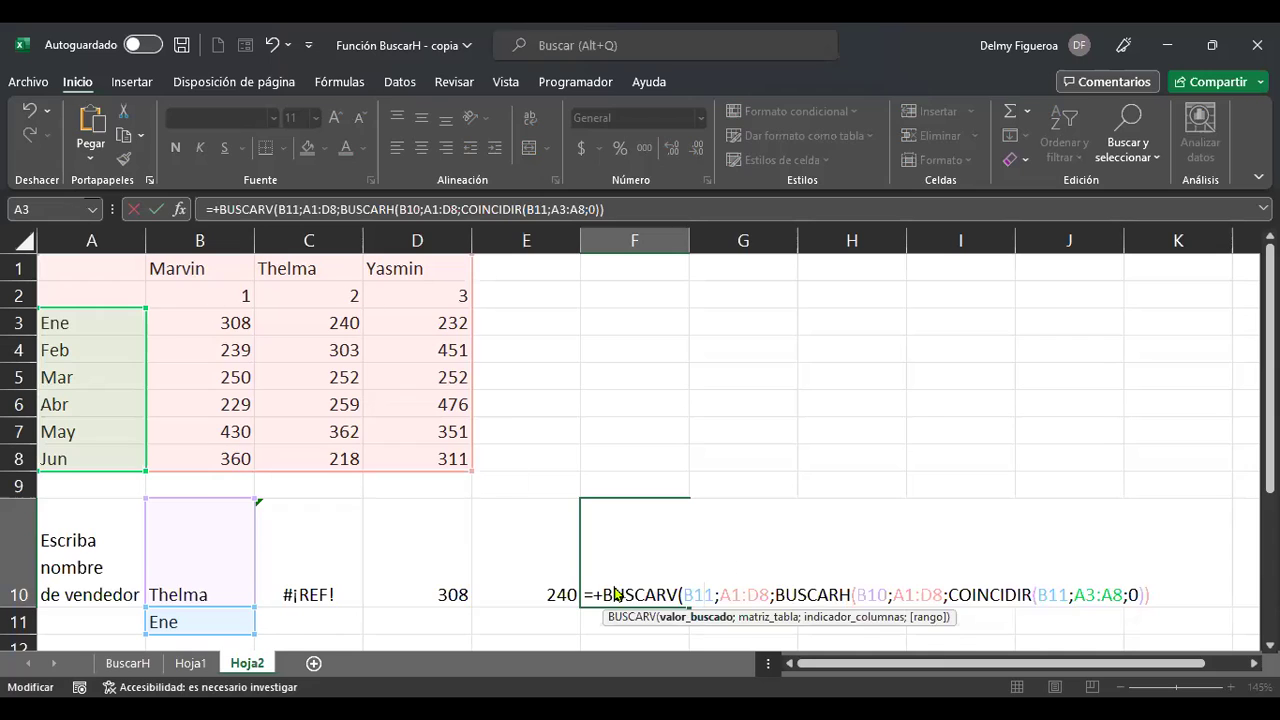
left_click(829, 595)
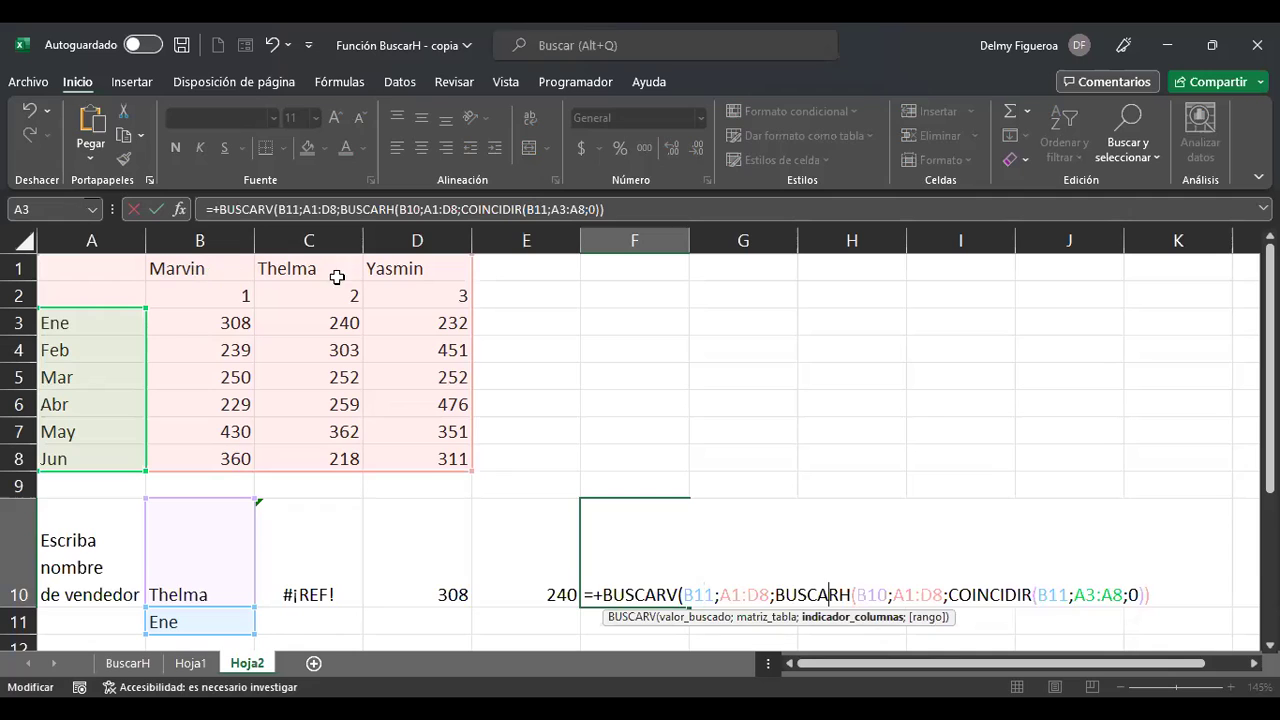
left_click(995, 594)
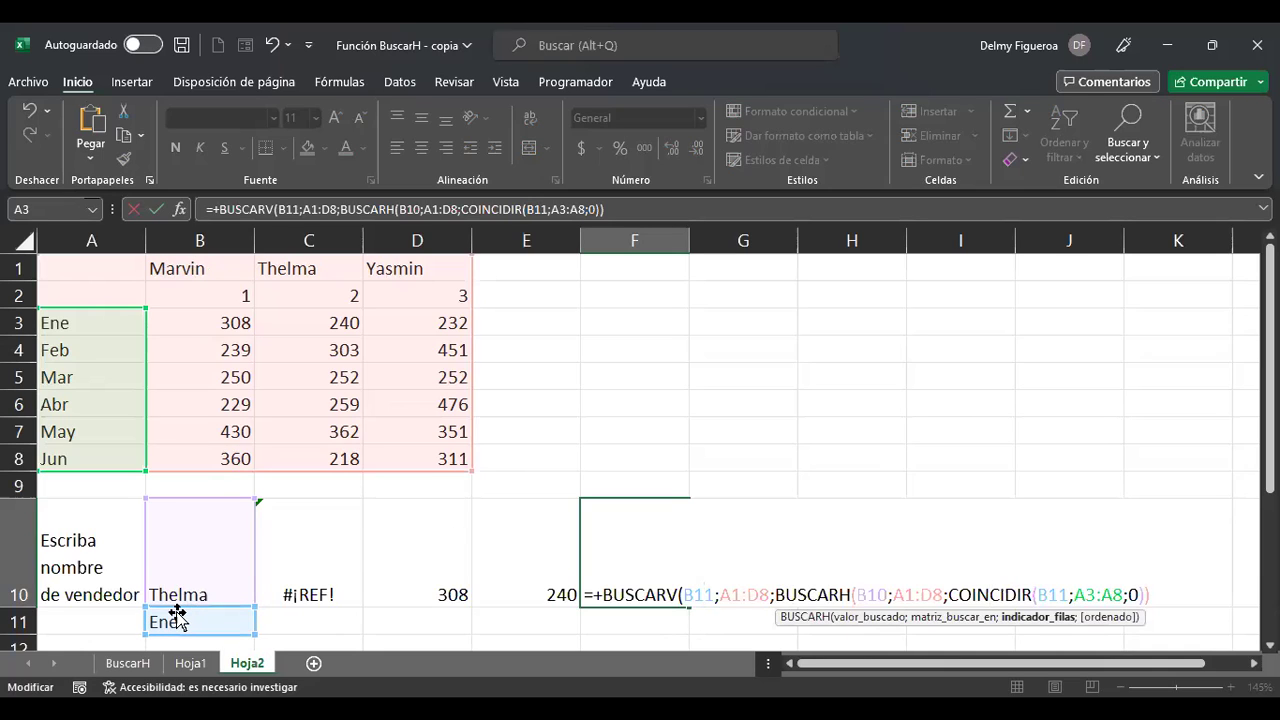
left_click(1045, 594)
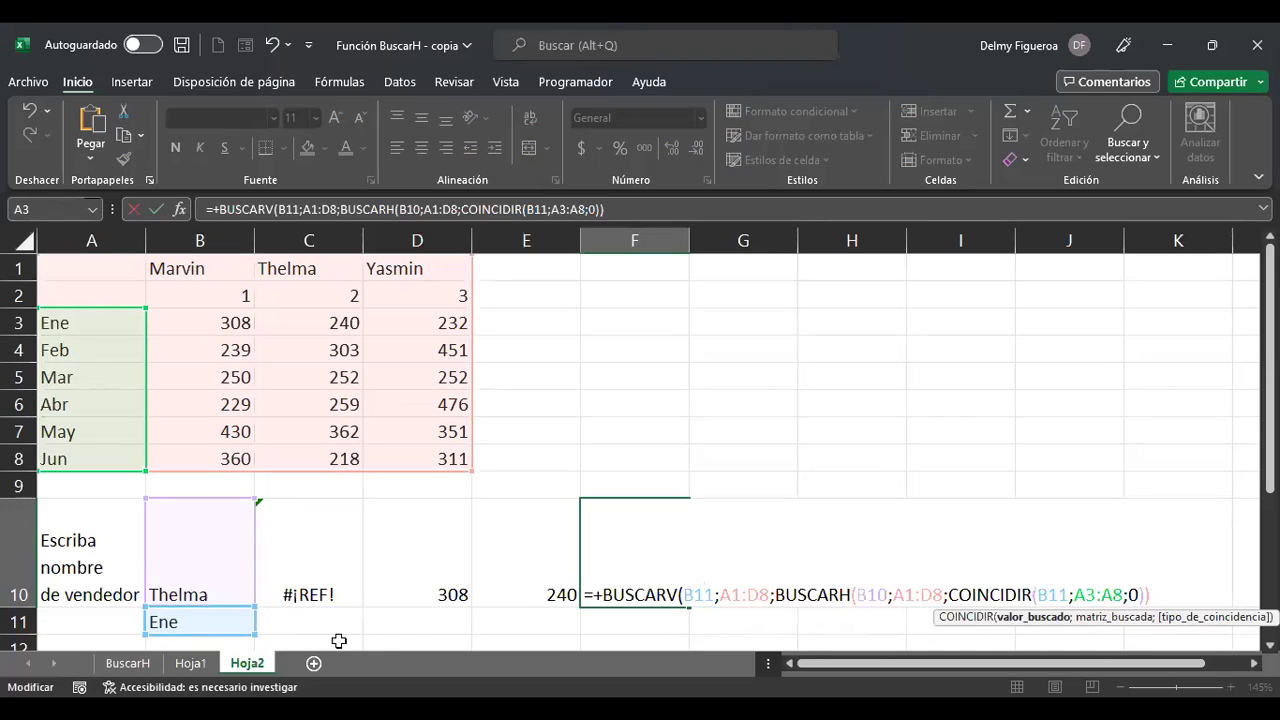
left_click(1101, 594)
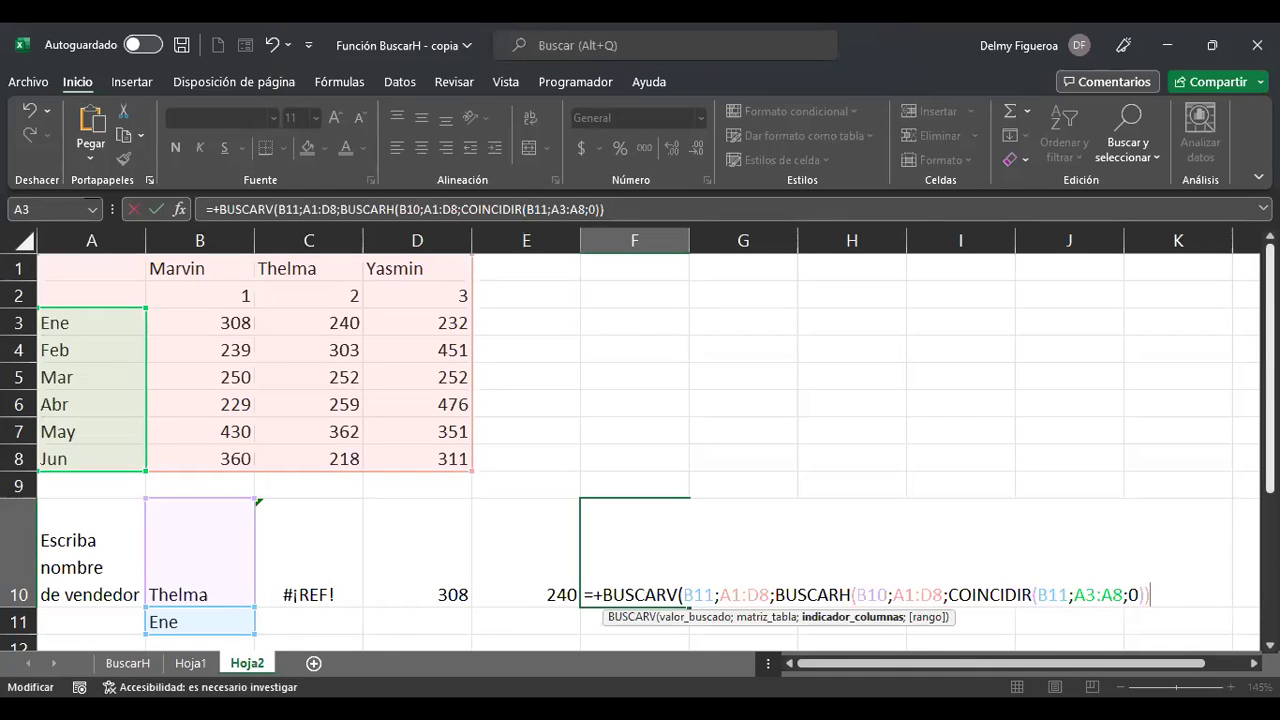
type(")")
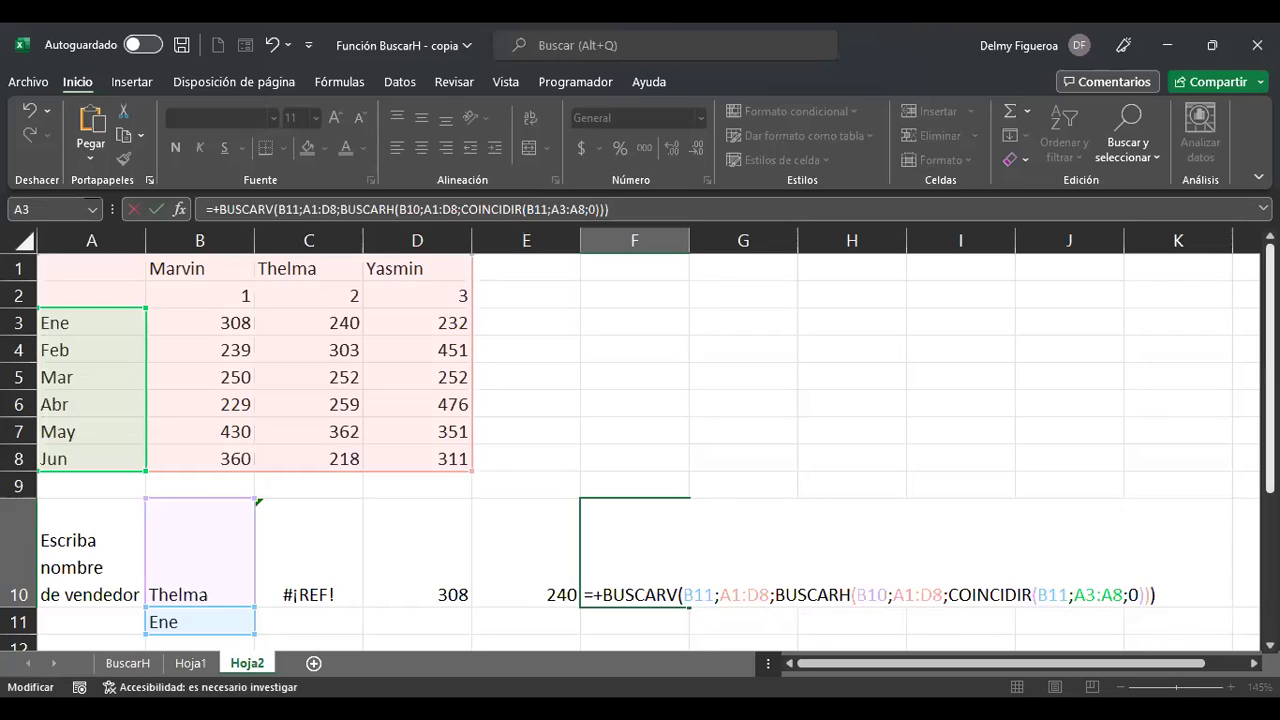
key("Return")
key("Up")
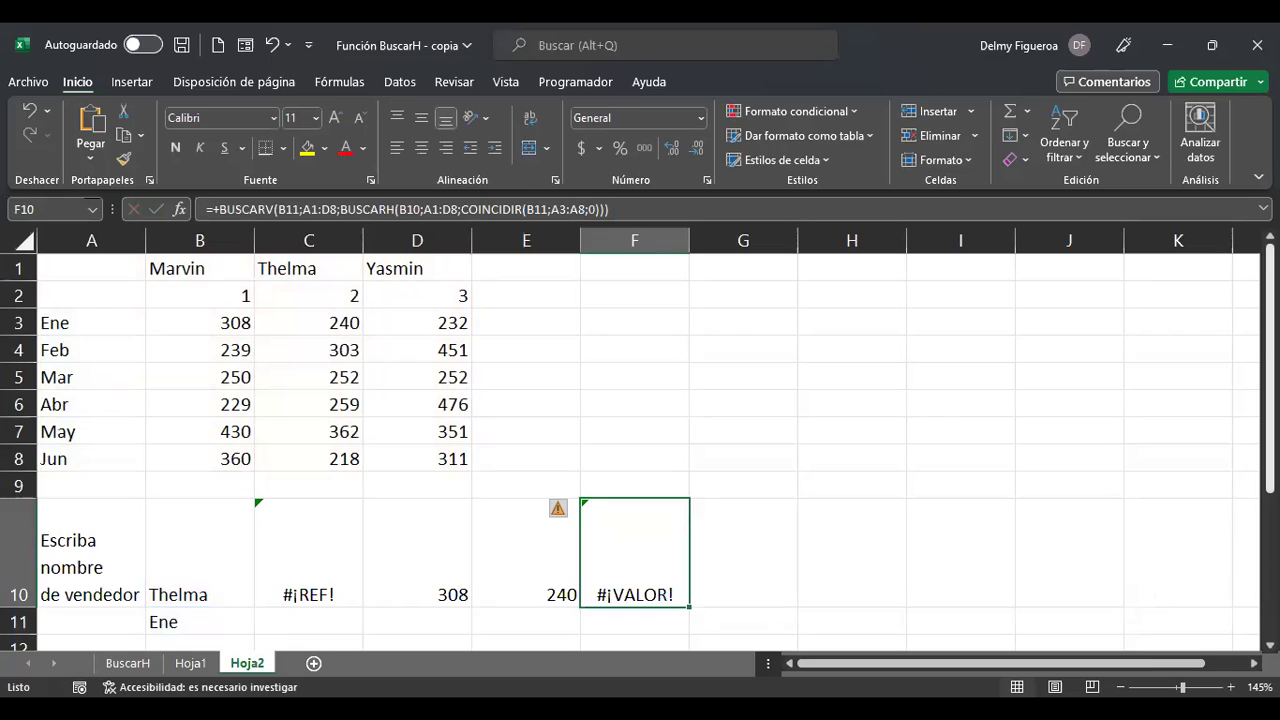
key("alt+Tab")
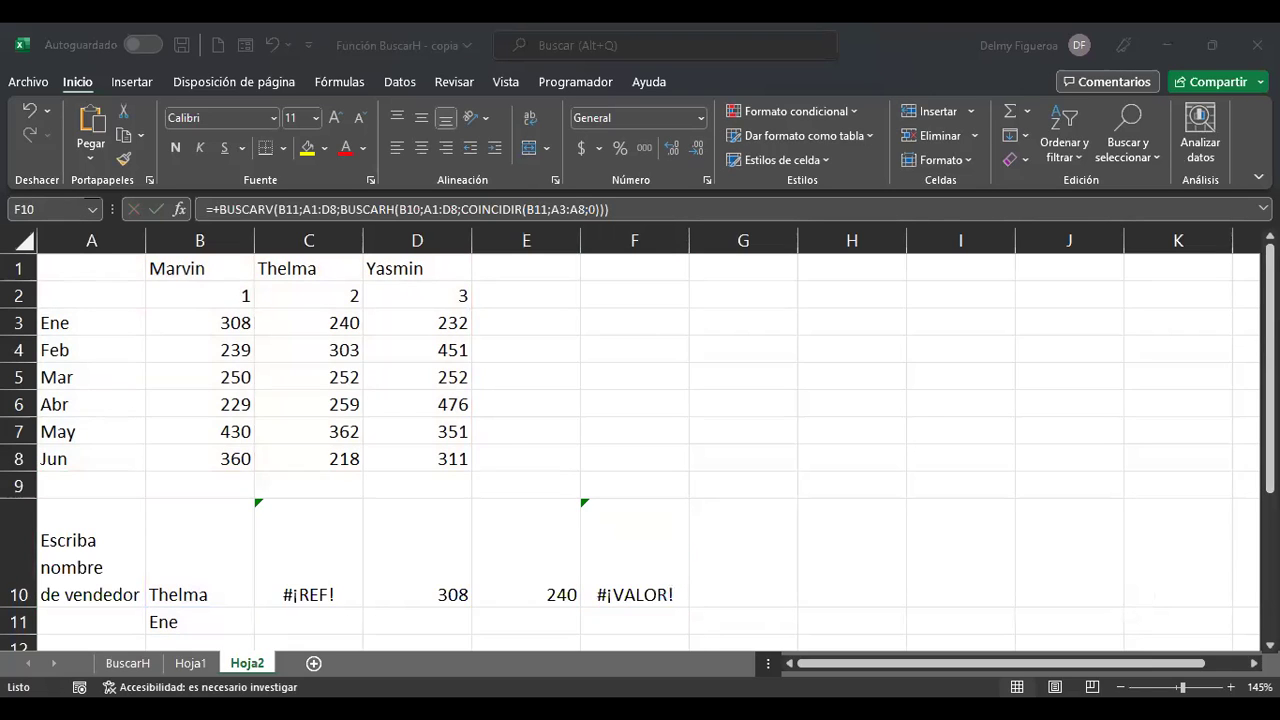
key("alt+Tab")
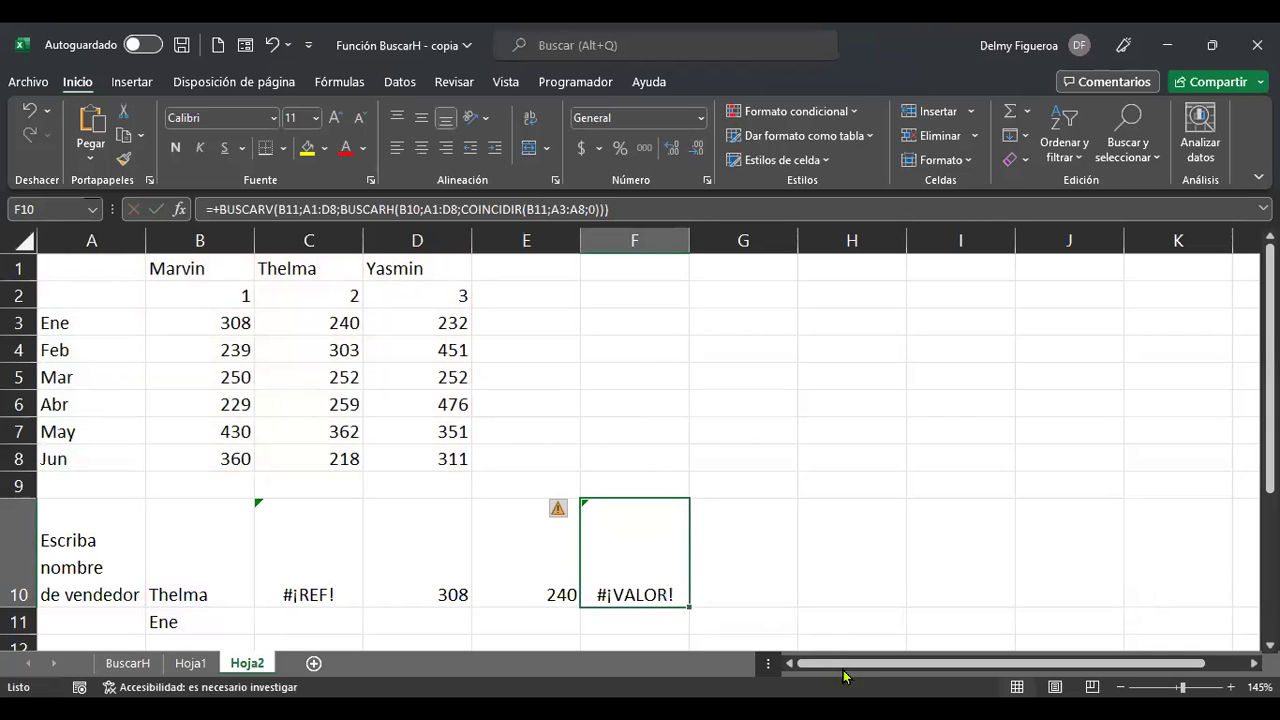
key("alt+Tab")
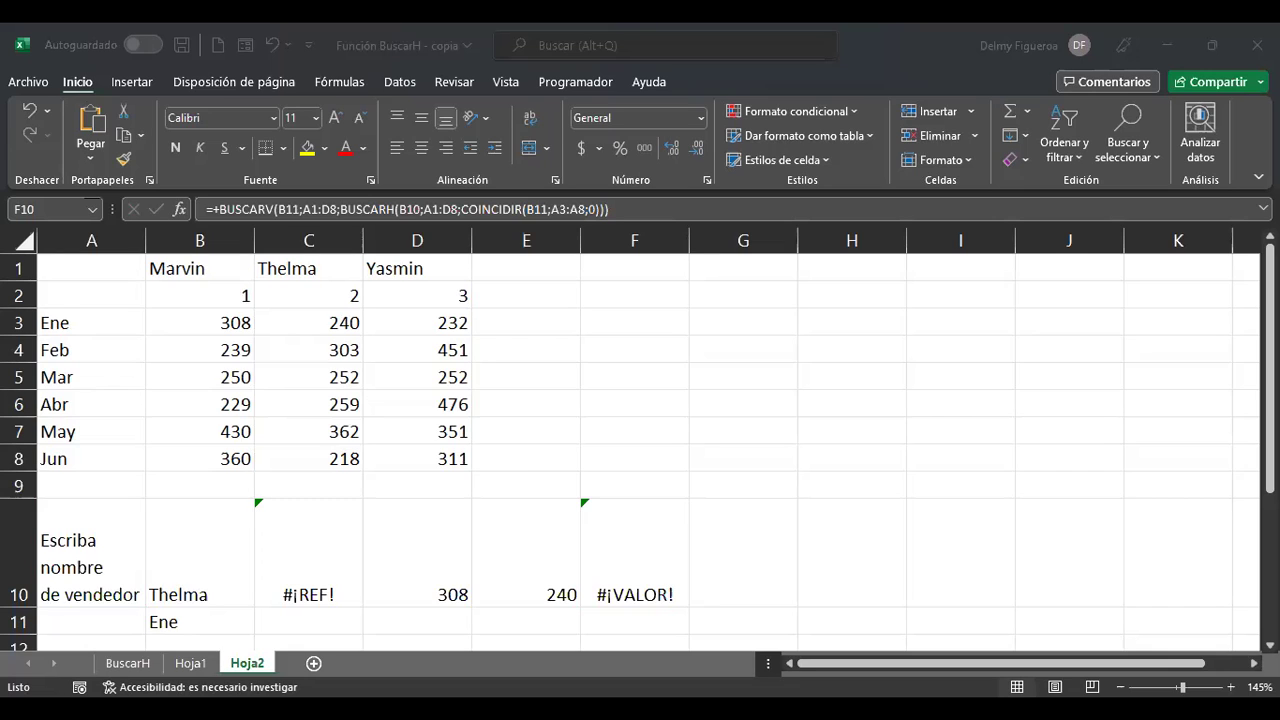
- Delete COINCIDIR(B11;A3:A8;0) from F10's formula, leaving the row index argument of the inner BUSCARH empty
key("F2")
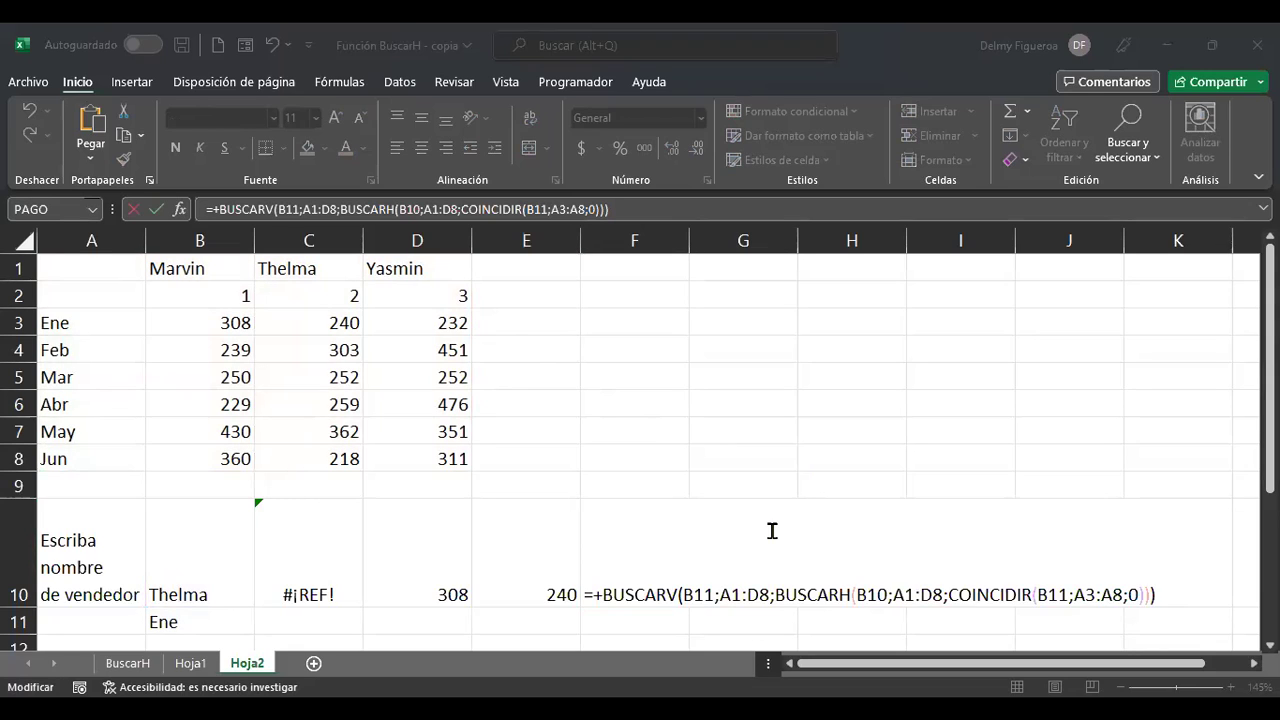
key("alt+Tab")
left_click(897, 594)
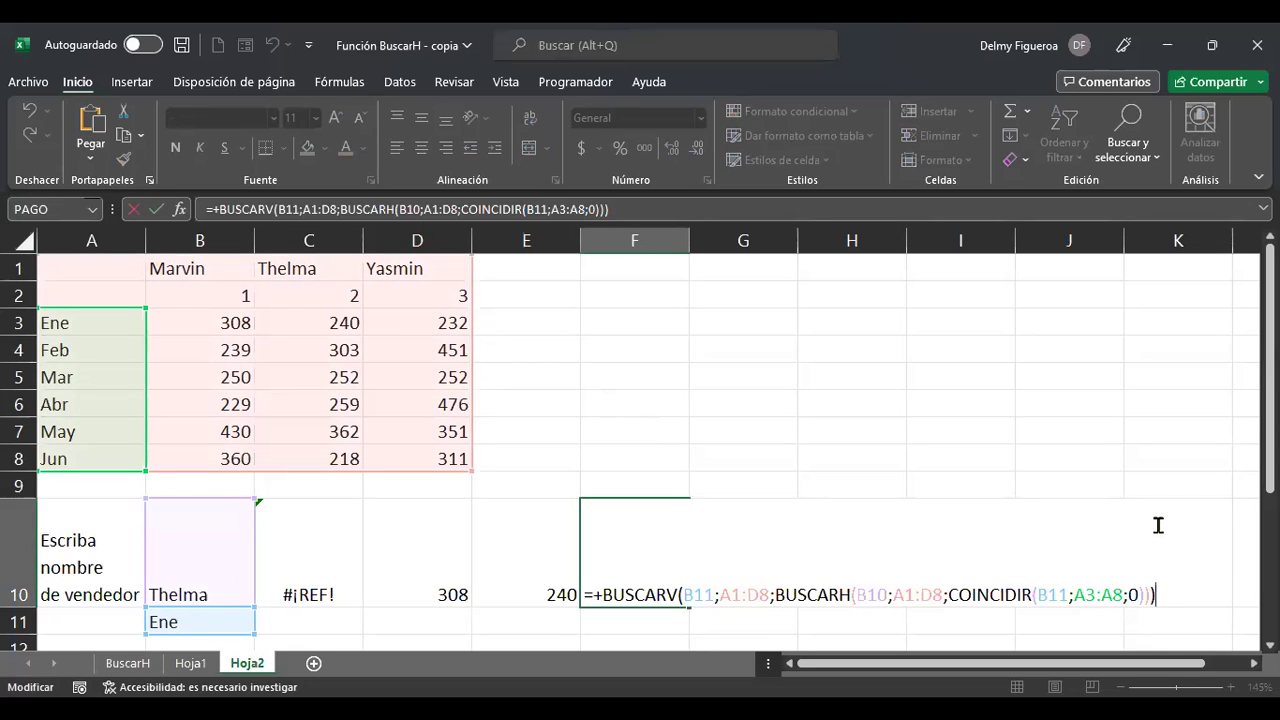
key("Right")
key("Right")
key("Right")
key("Right")
key("Right")
key("Right")
key("shift+Right")
key("shift+Right")
key("shift+Right")
key("shift+Right")
key("shift+Right")
key("shift+Right")
key("shift+Right")
key("shift+Right")
key("shift+Right")
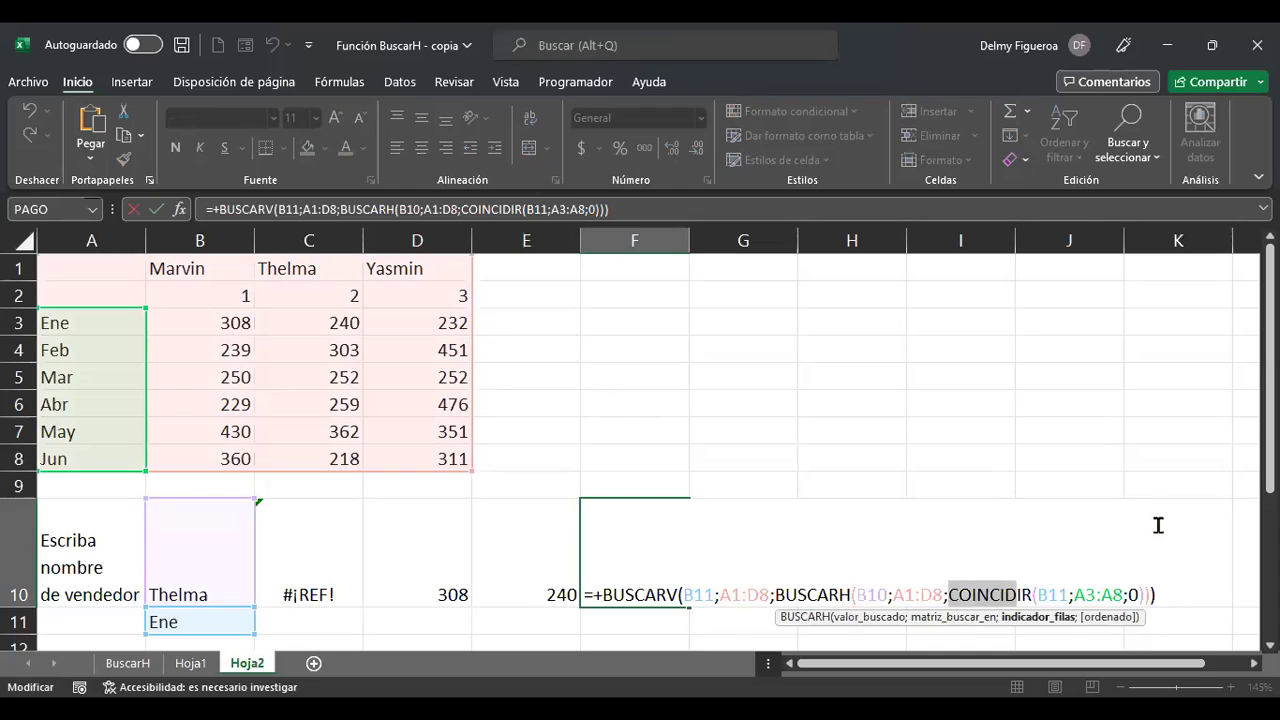
key("shift+Right")
key("shift+Right")
key("shift+Right")
key("shift+Right")
key("shift+Right")
key("shift+Right")
key("shift+Right")
key("shift+Right")
key("shift+Right")
key("shift+Right")
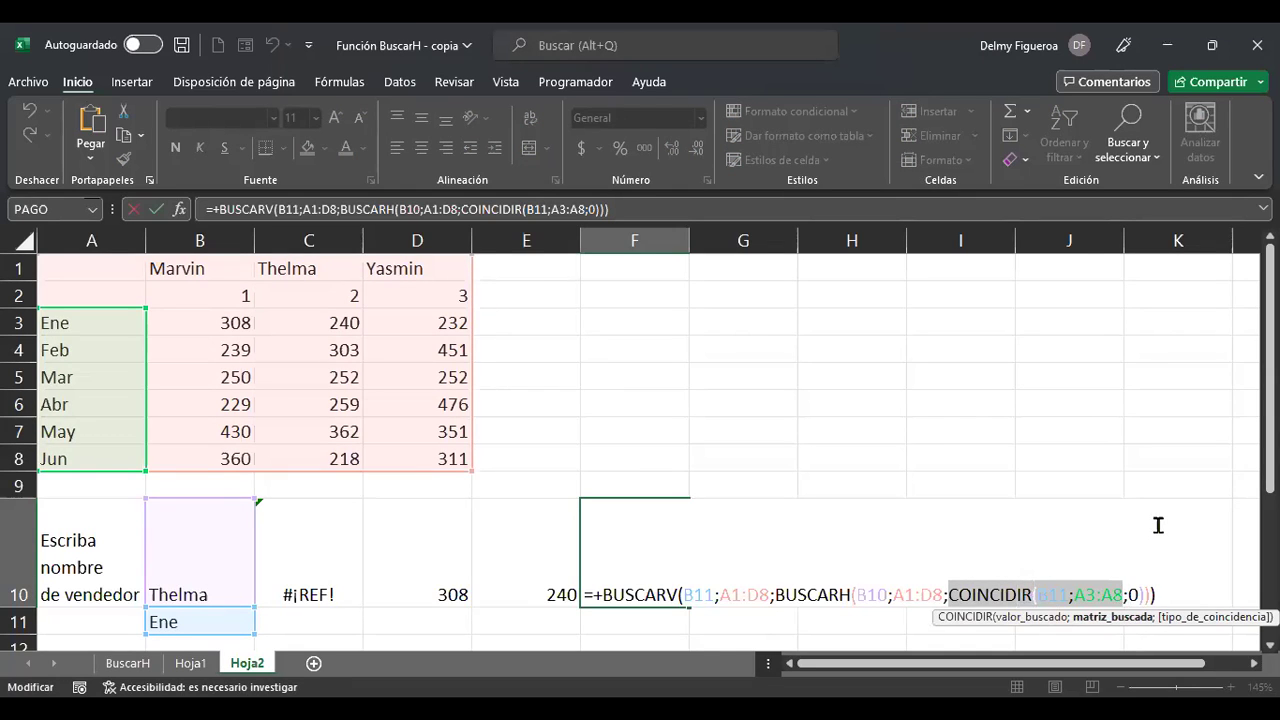
key("Left")
key("shift+Right")
key("shift+Right")
key("shift+Right")
key("shift+Right")
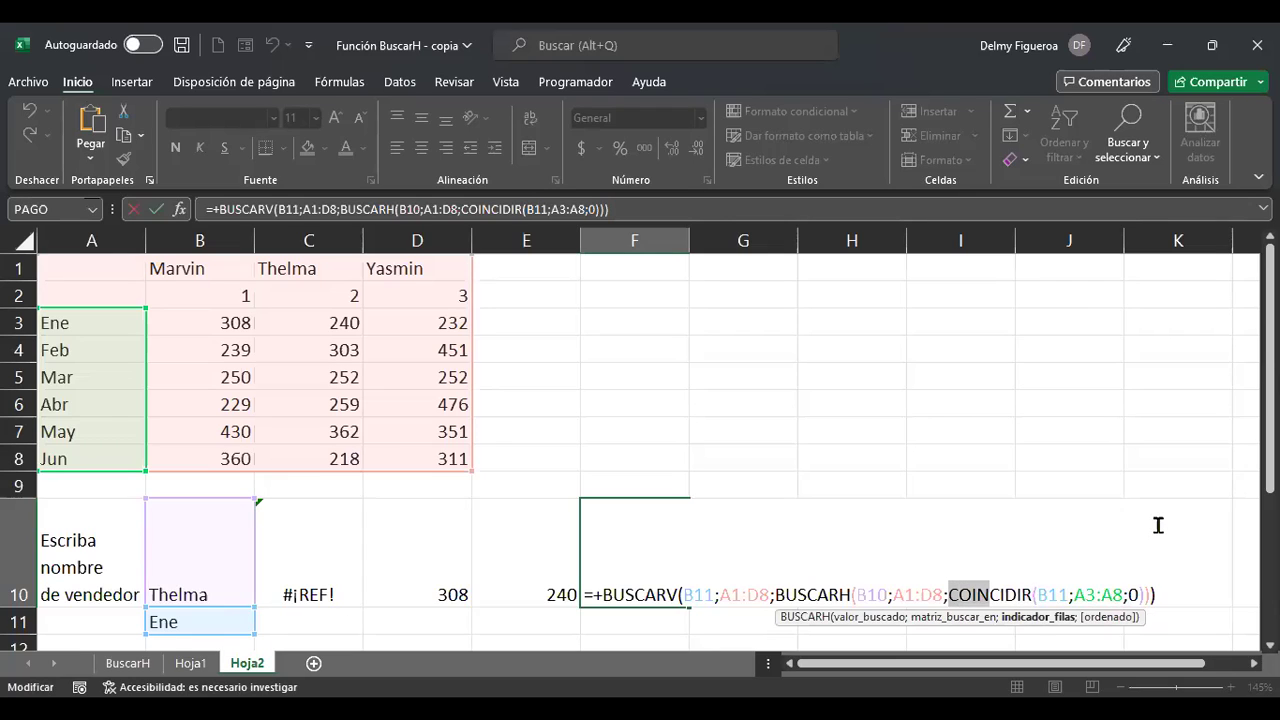
key("shift+Right")
key("shift+Right")
key("shift+Right")
key("shift+Right")
key("shift+Right")
key("shift+Right")
key("shift+Right")
key("shift+Right")
key("shift+Right")
key("shift+Right")
key("shift+Right")
key("shift+Right")
key("Delete")
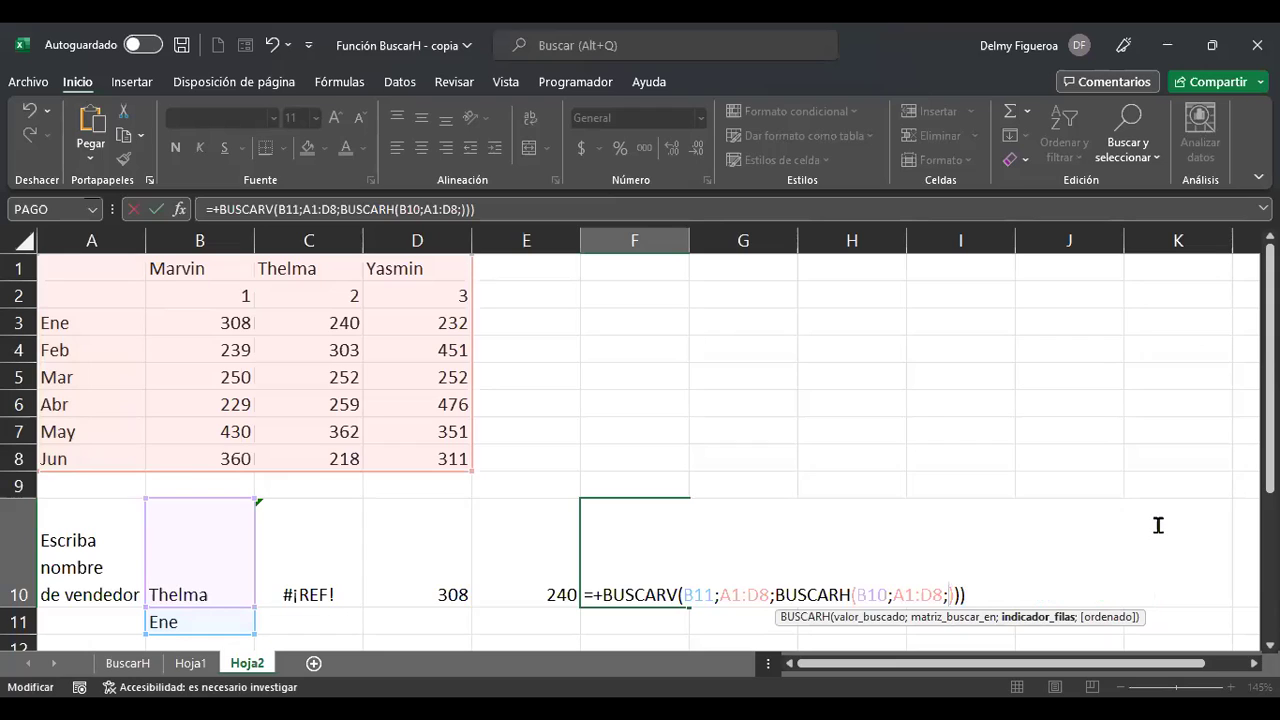
- Set the row index of F10's inner BUSCARH to 2 and enter the formula
key("Left")
key("Left")
key("Left")
key("Left")
key("Left")
key("Left")
key("Left")
key("Left")
key("Right")
key("Right")
key("Right")
key("Right")
key("Right")
key("Right")
key("Right")
key("Right")
type("2")
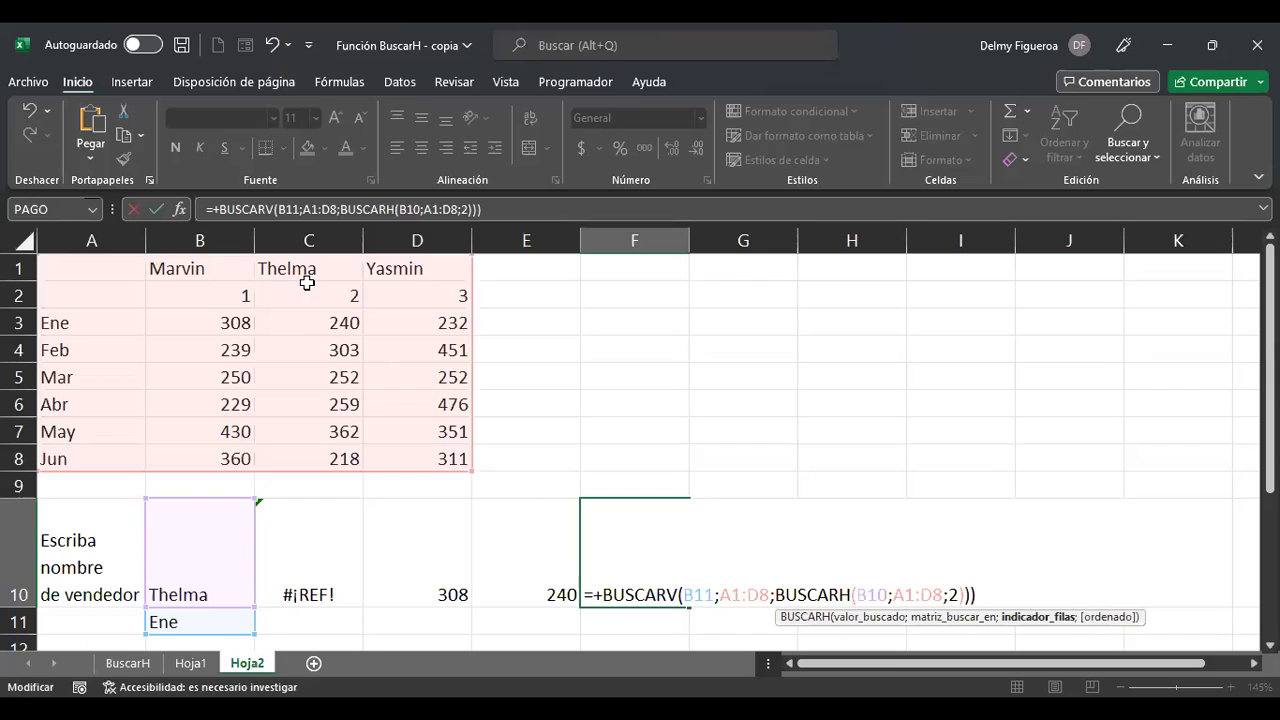
key("Right")
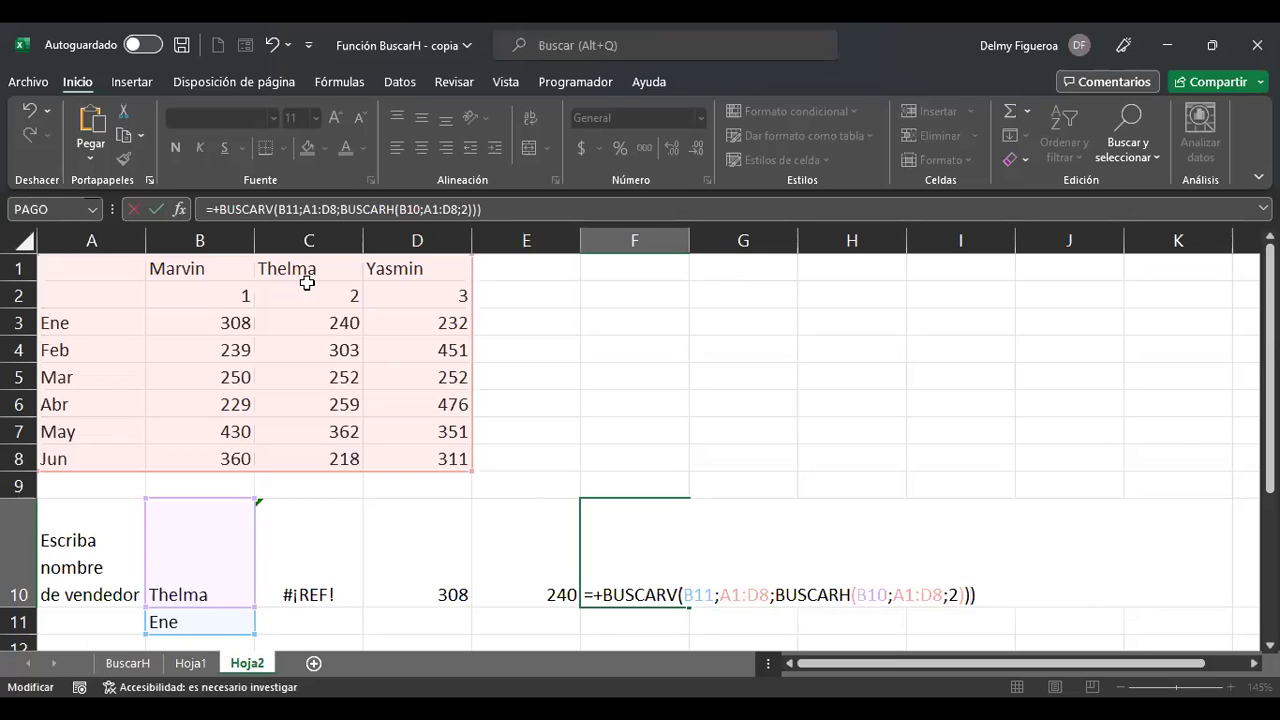
key("Return")
key("Up")
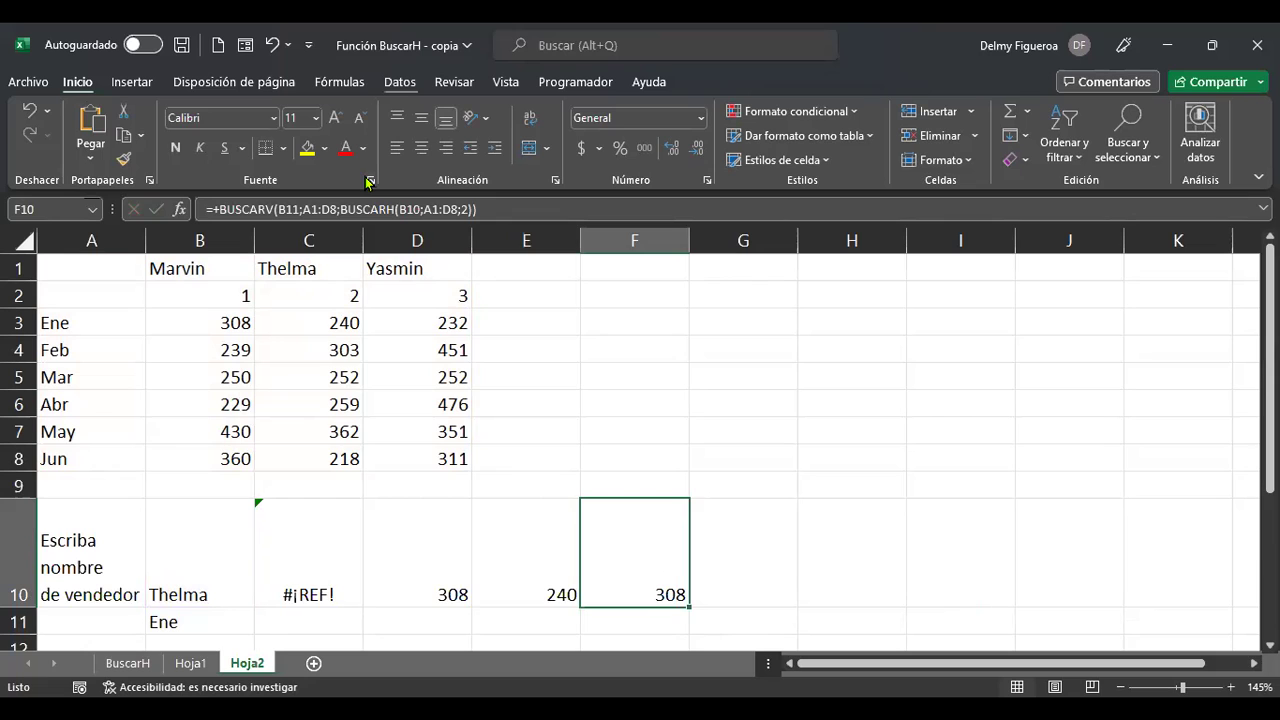
- Examine F10's formula and the ranges it references in the sales table without changing the cell
key("F2")
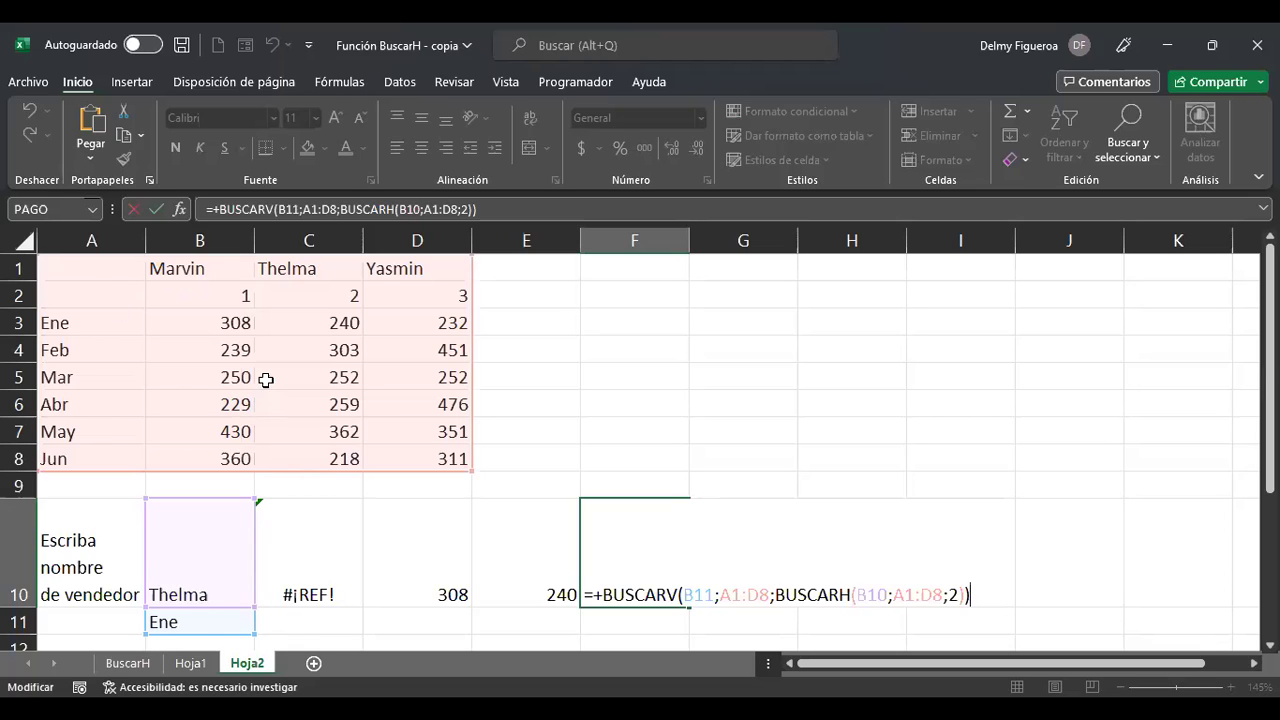
left_click(308, 241)
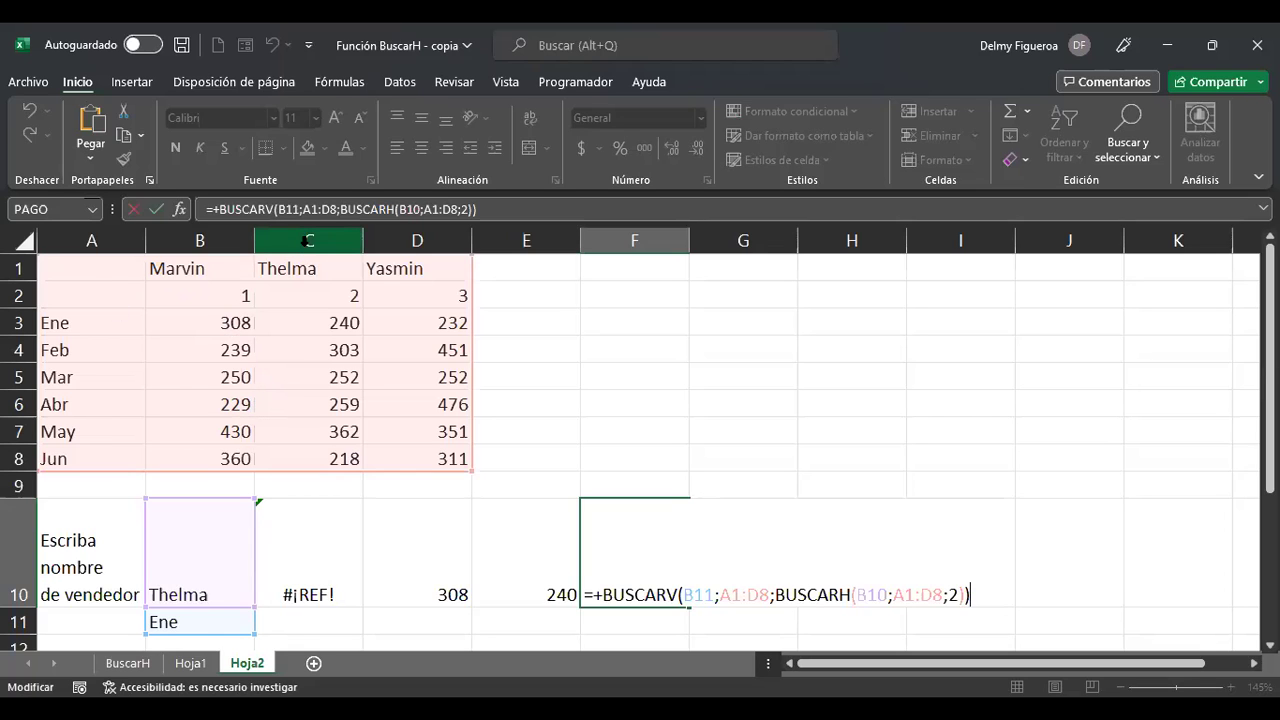
key("Return")
key("Up")
key("Up")
key("Up")
key("Up")
key("Up")
key("Up")
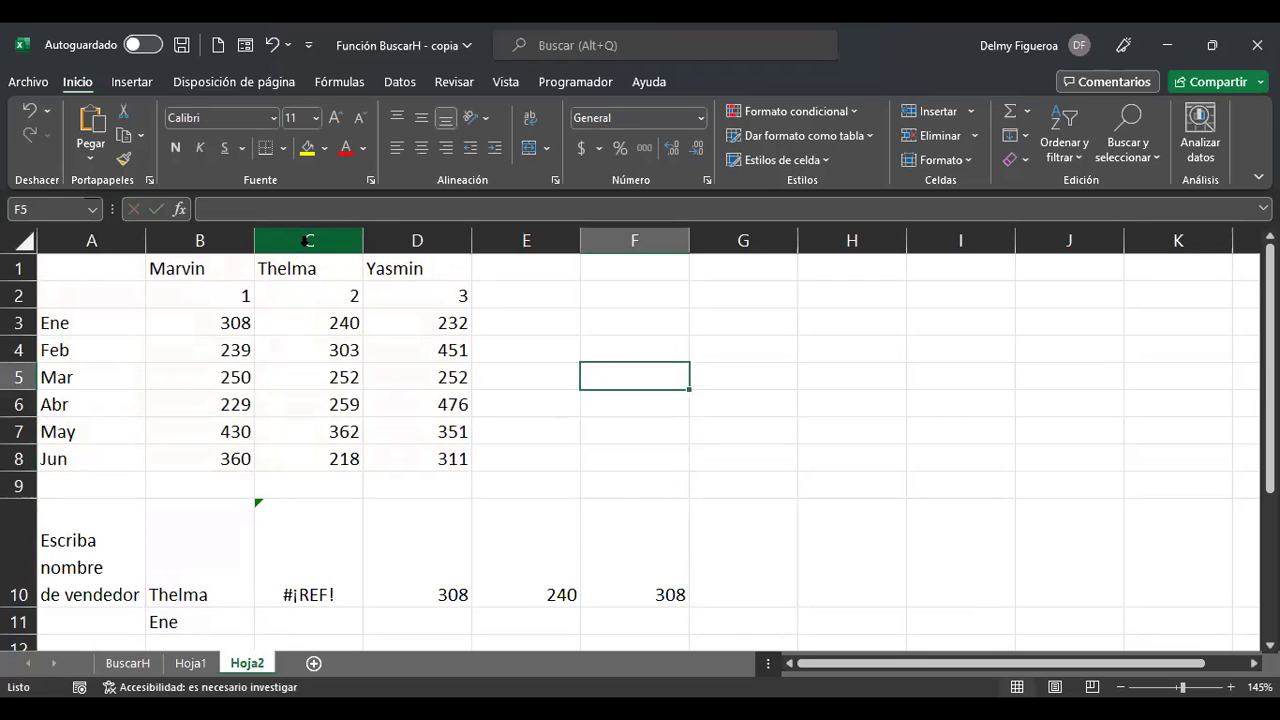
key("Left")
key("Left")
key("Left")
key("Left")
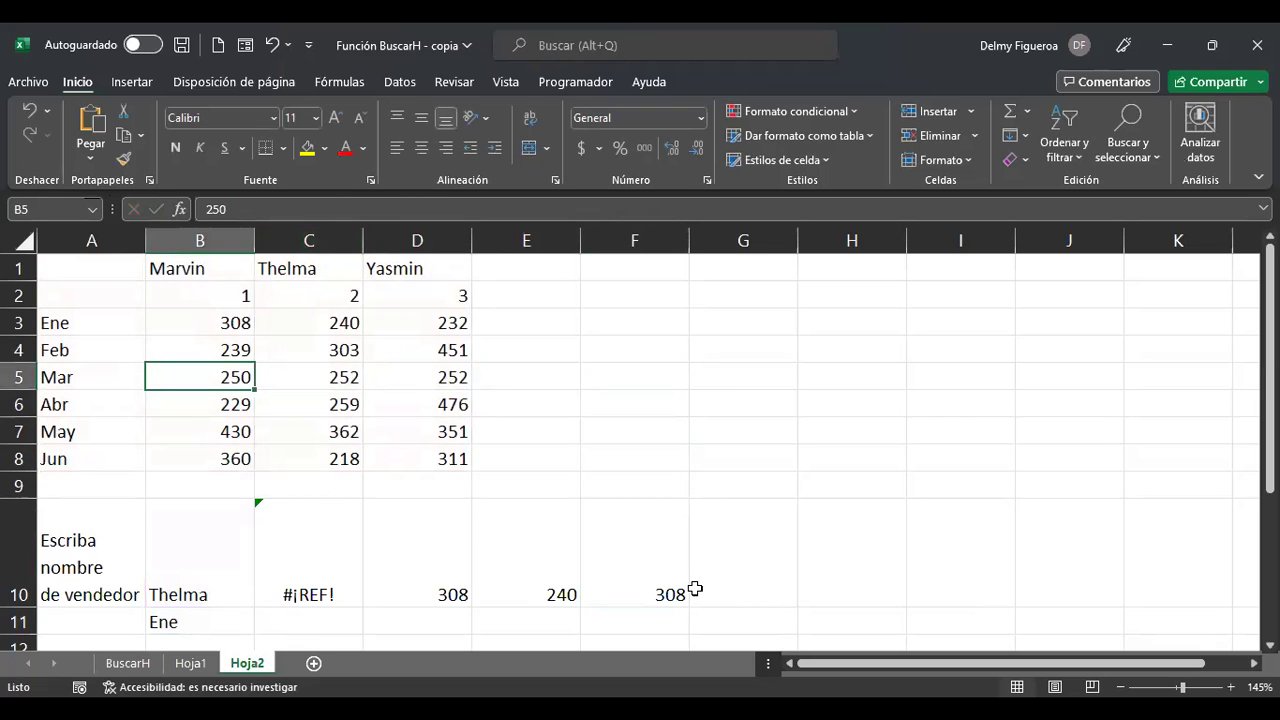
- Set the row index of F10's inner BUSCARH back to 3 and enter the formula
left_click(651, 562)
double_click(651, 562)
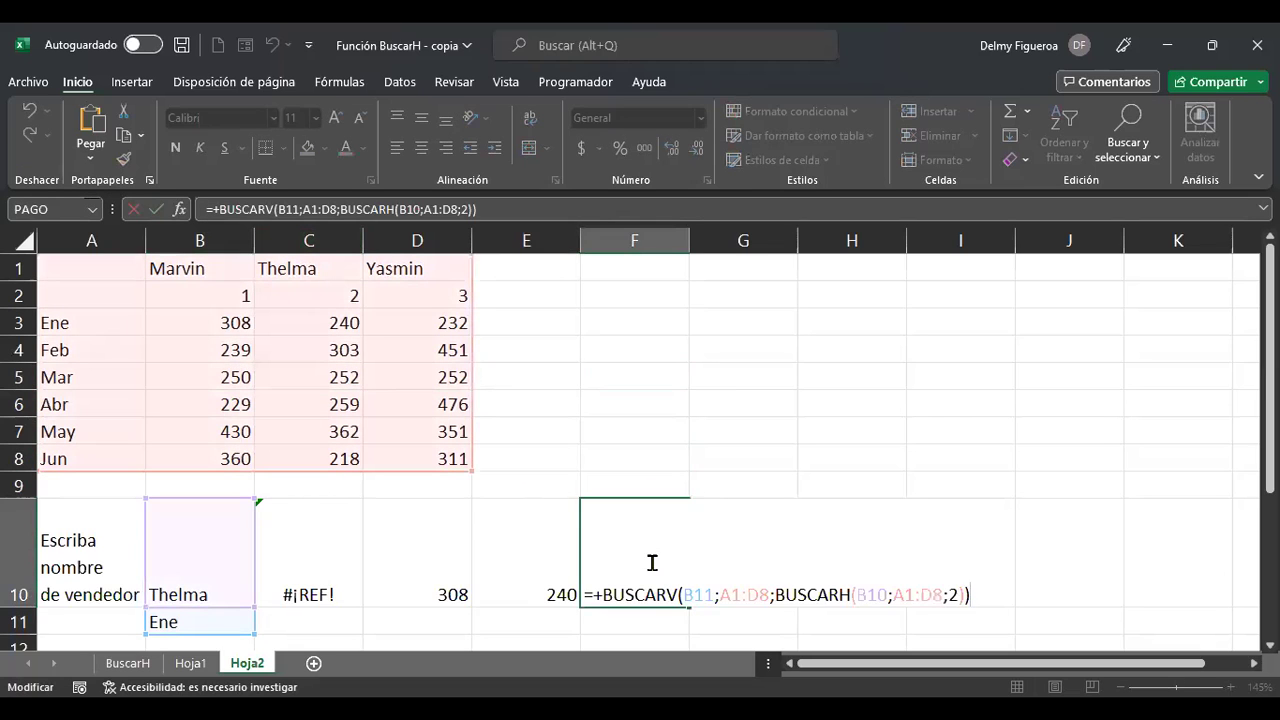
left_click(693, 594)
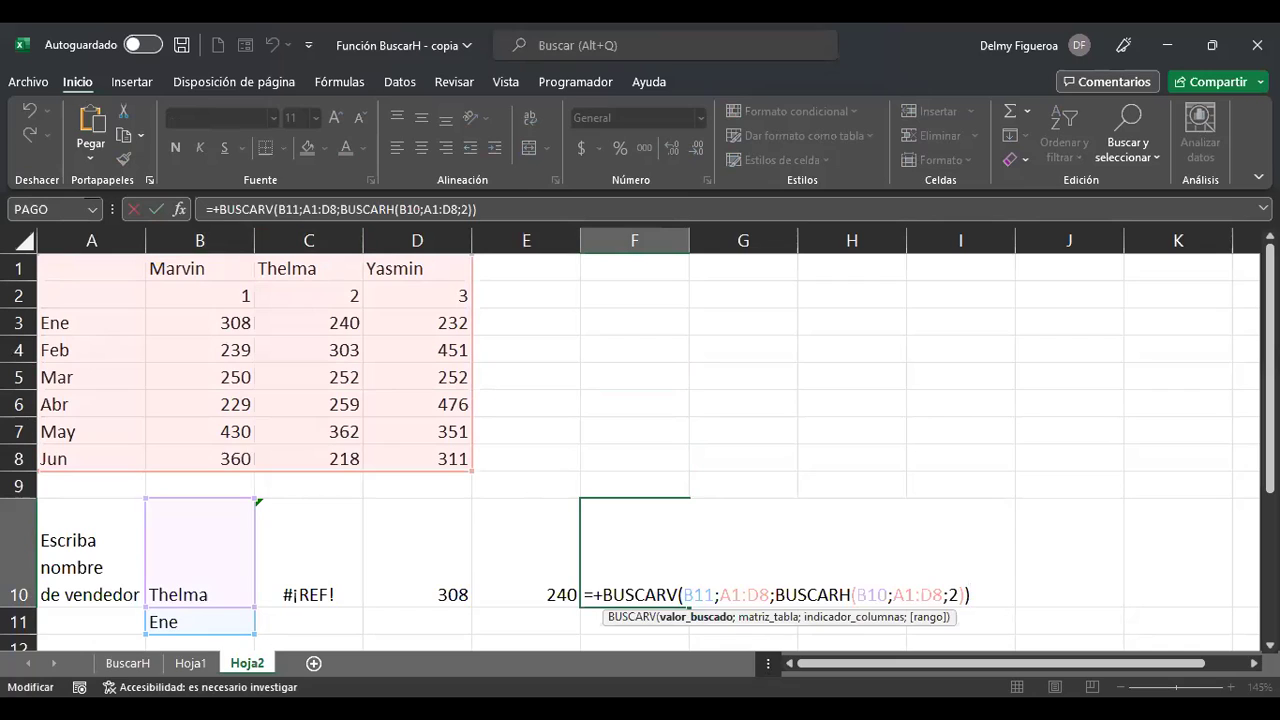
left_click(948, 594)
key("Delete")
type("3")
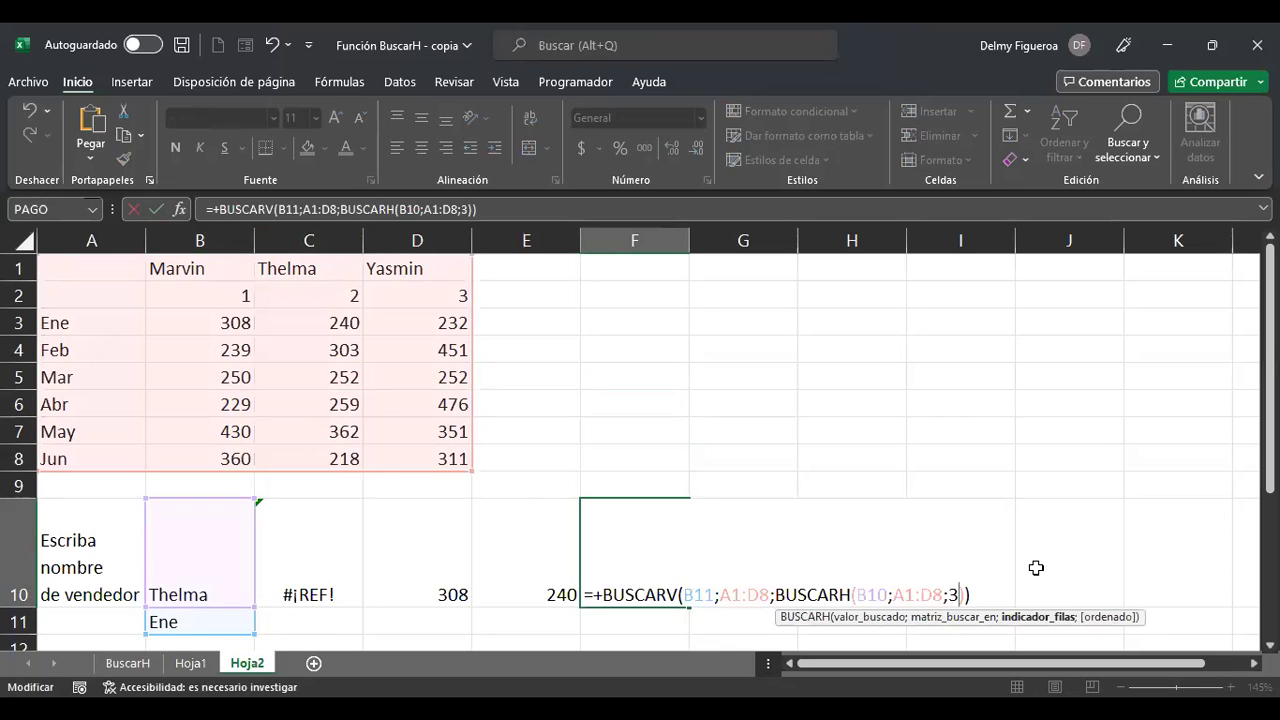
key("ctrl+Return")
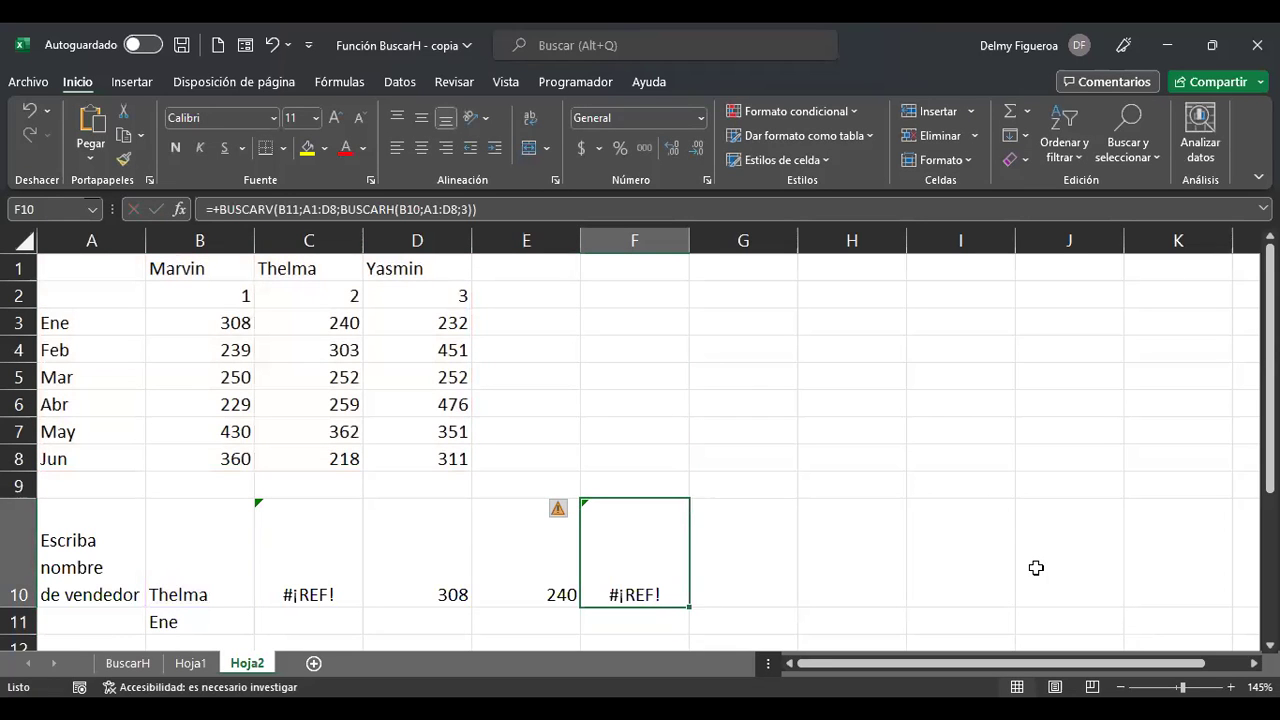
- Set the row index of F10's inner BUSCARH to 2, completing =+BUSCARV(B11;A1:D8;BUSCARH(B10;A1:D8;2))
key("F2")
key("Left")
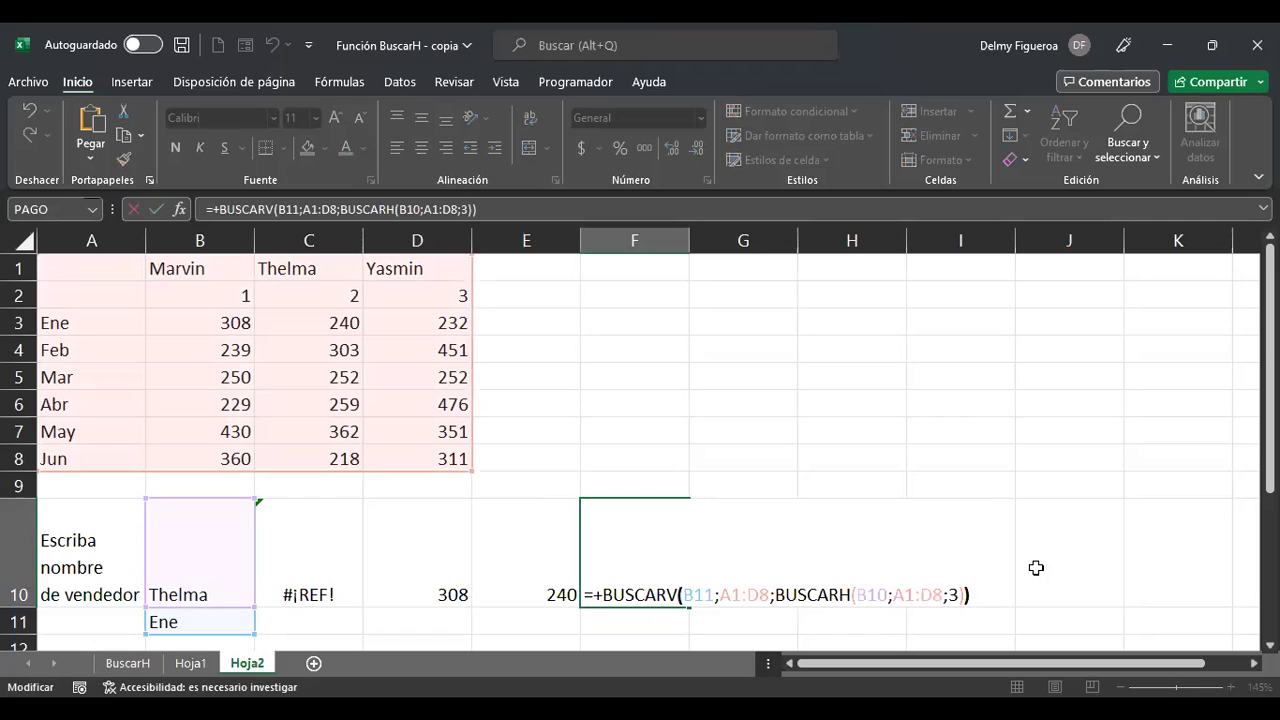
key("Left")
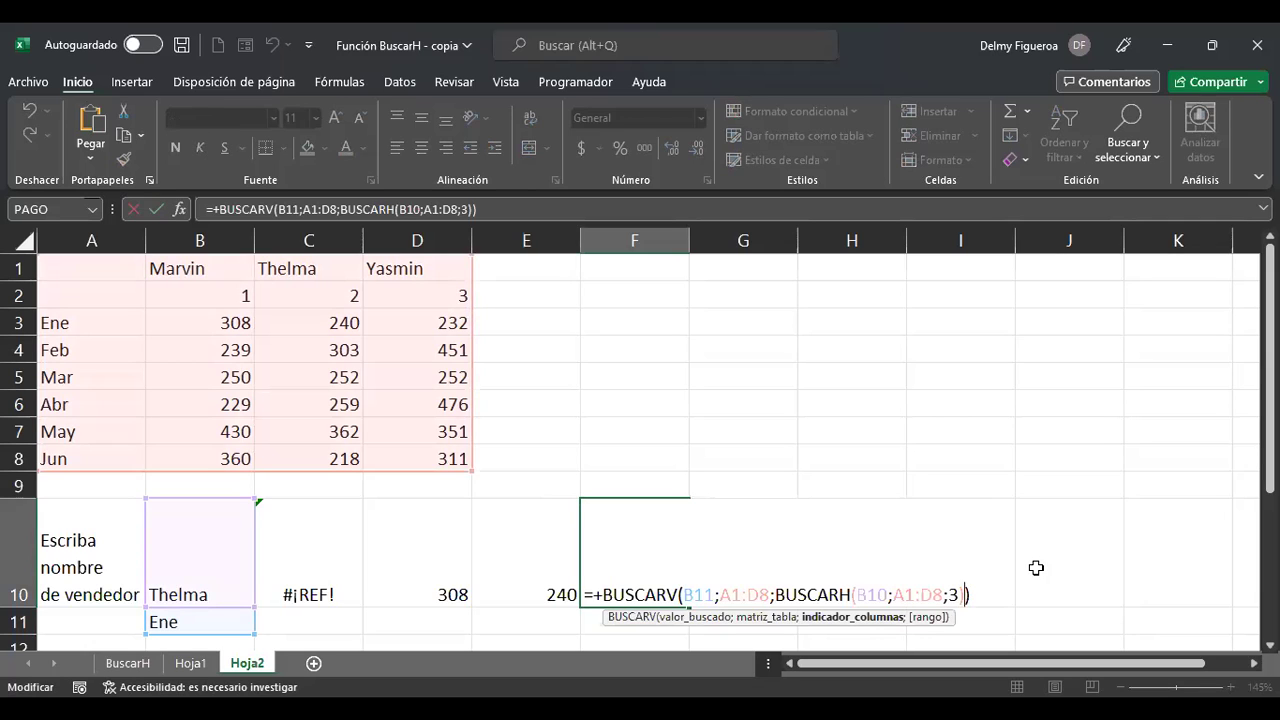
key("Return")
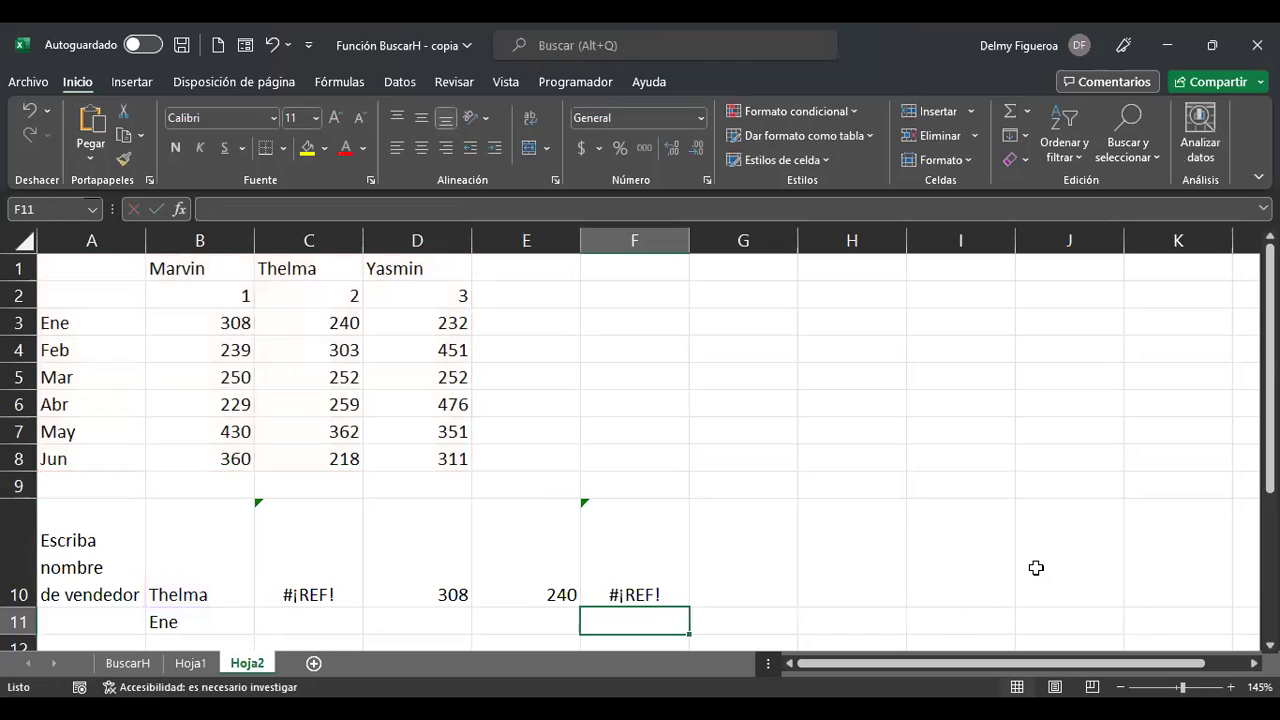
key("Up")
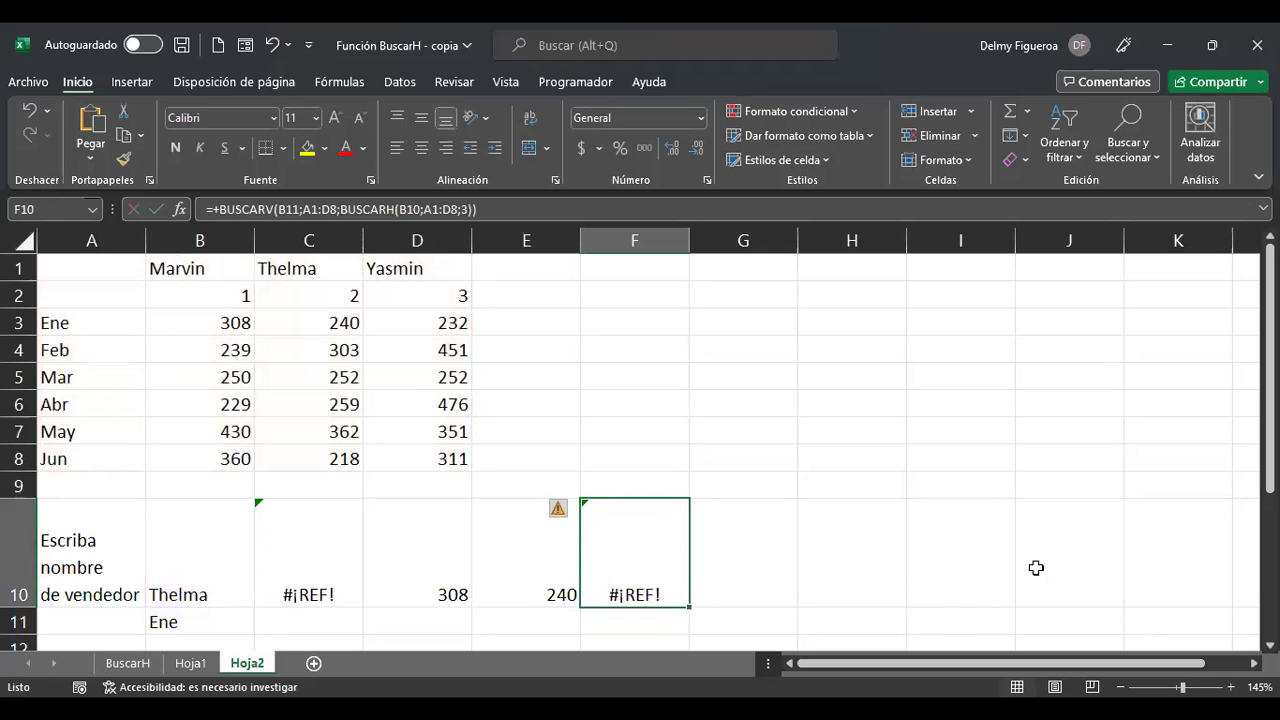
key("F2")
key("Left")
key("Left")
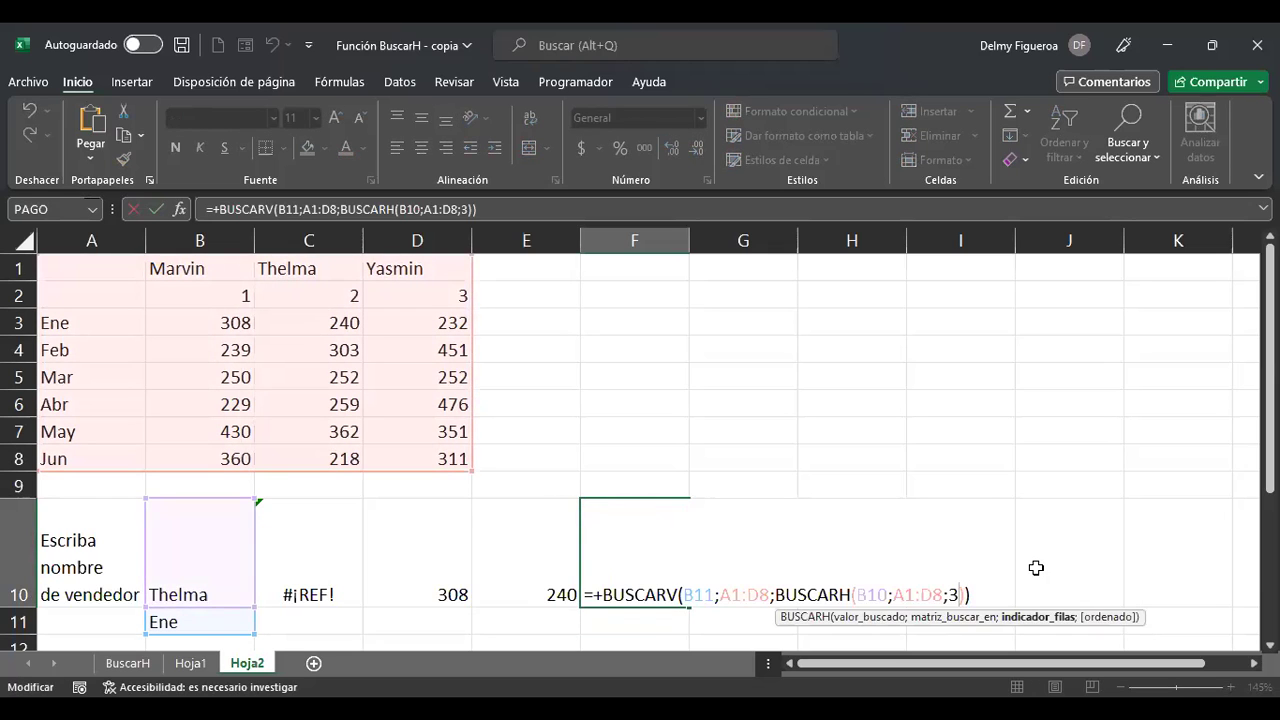
key("BackSpace")
type("2")
key("Return")
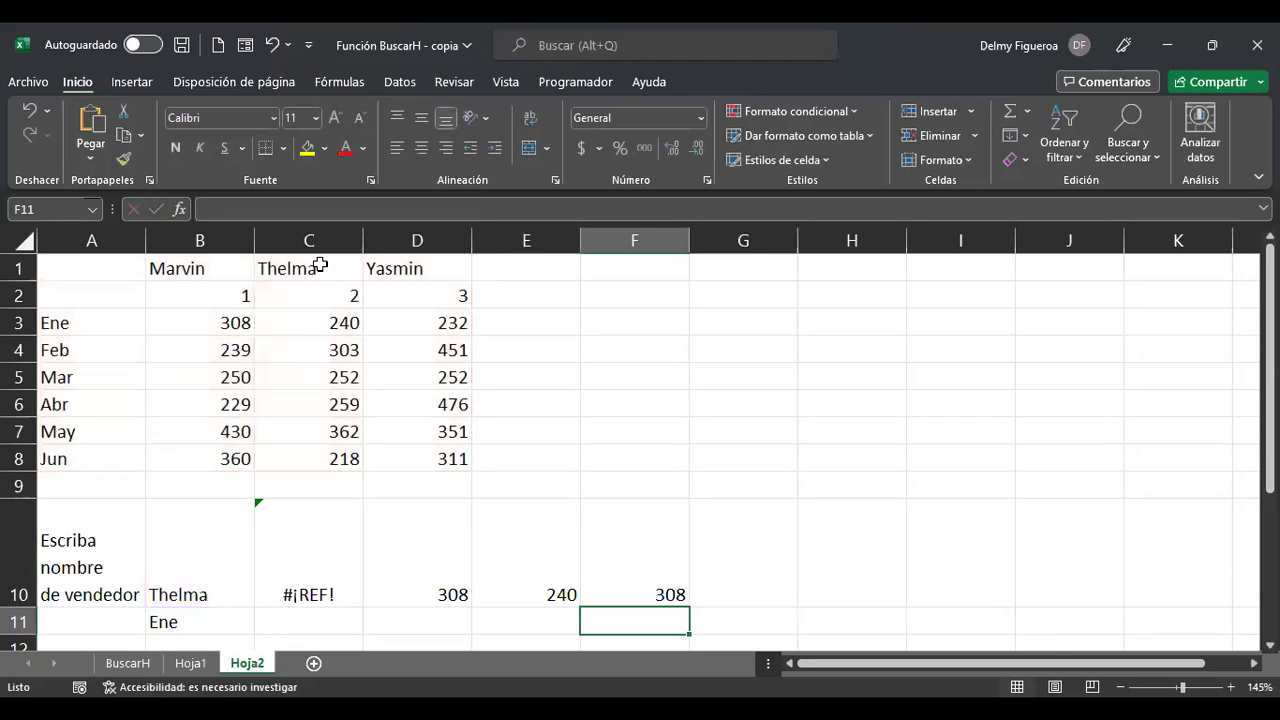
- Renumber the helper row so that A2:D2 contains 1, 2, 3 and 4, counting the month column as column 1
left_click(120, 302)
type("1")
key("Tab")
type("2")
key("Tab")
type("3")
key("Tab")
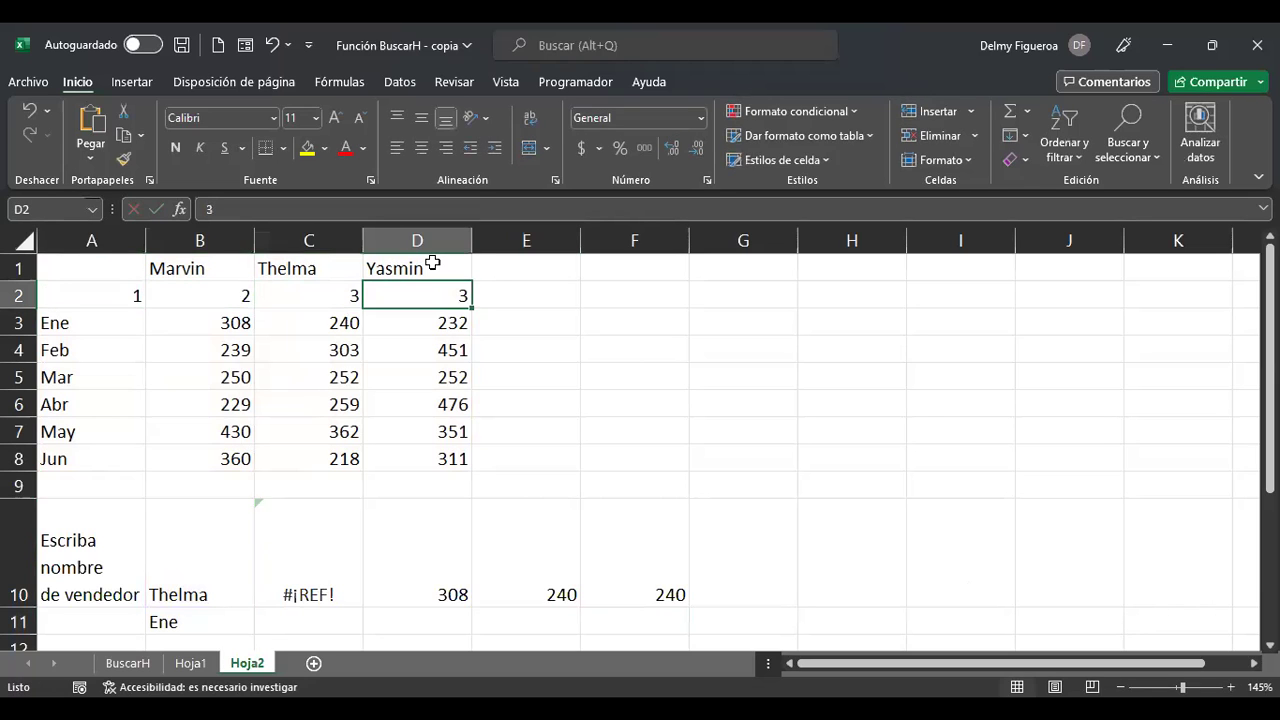
type("4")
key("Tab")
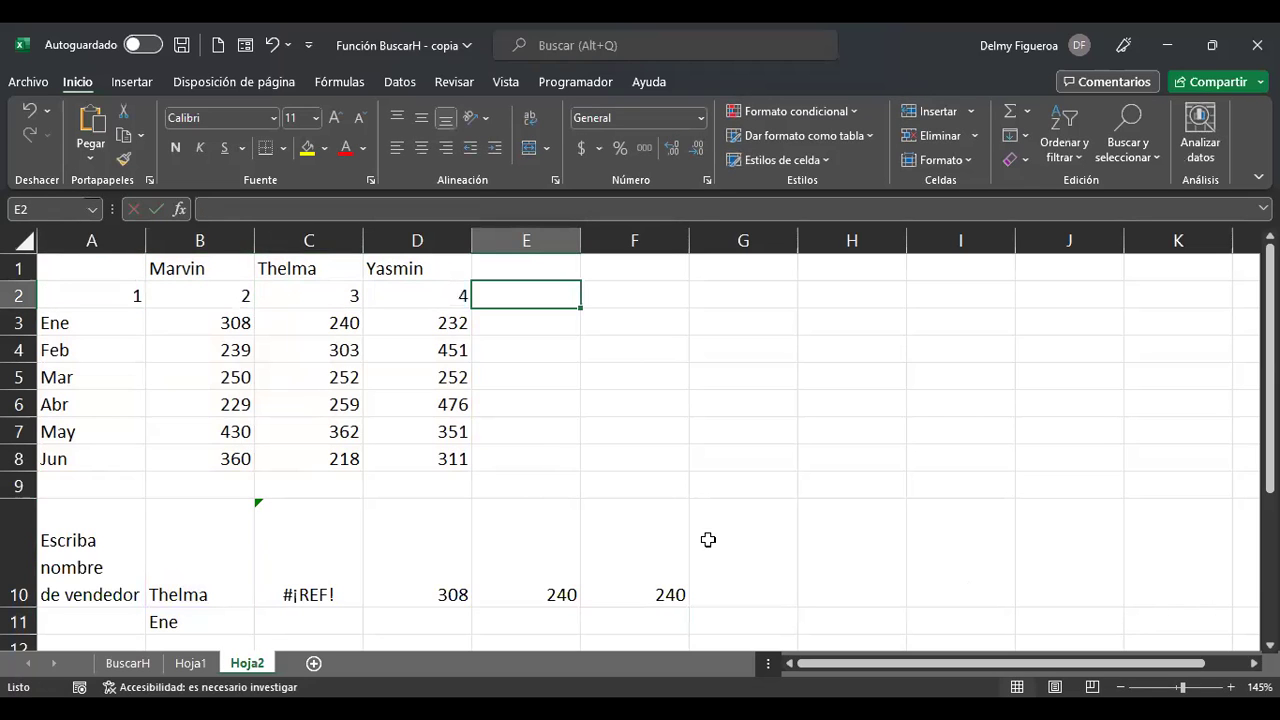
- Check F10's nested formula against the column numbers in row 2 without changing it
left_click(655, 575)
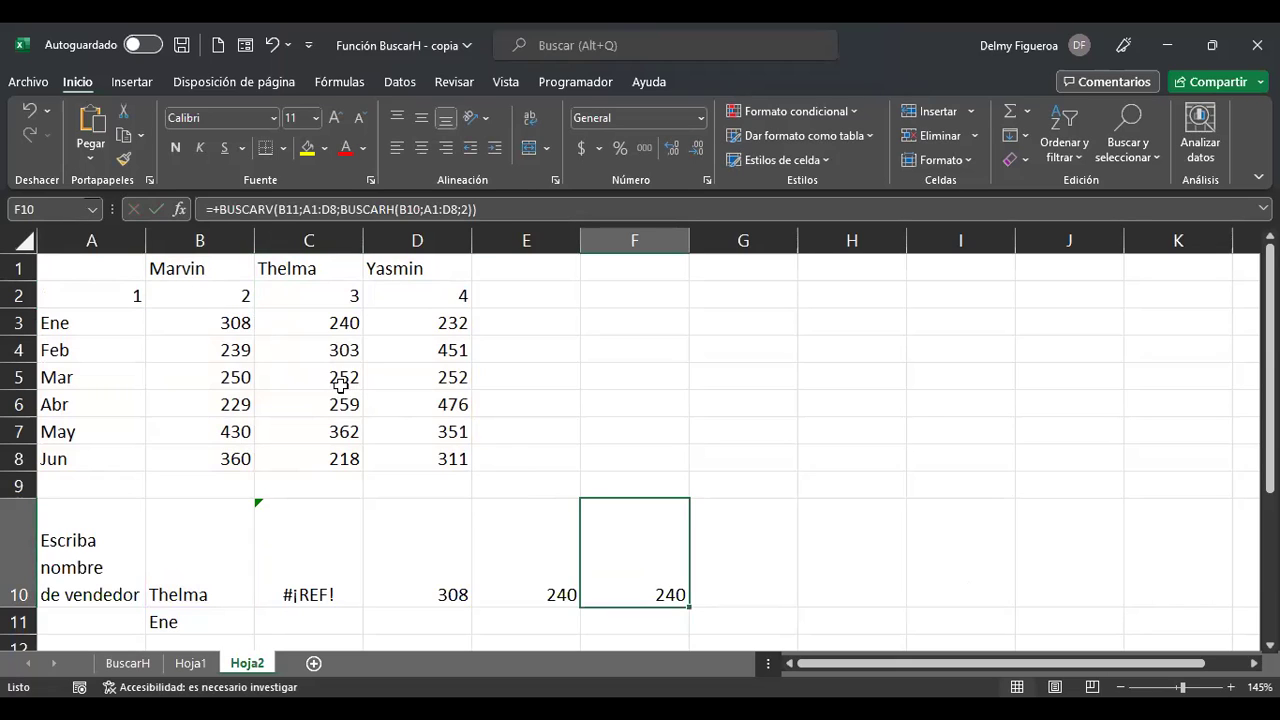
left_click(211, 296)
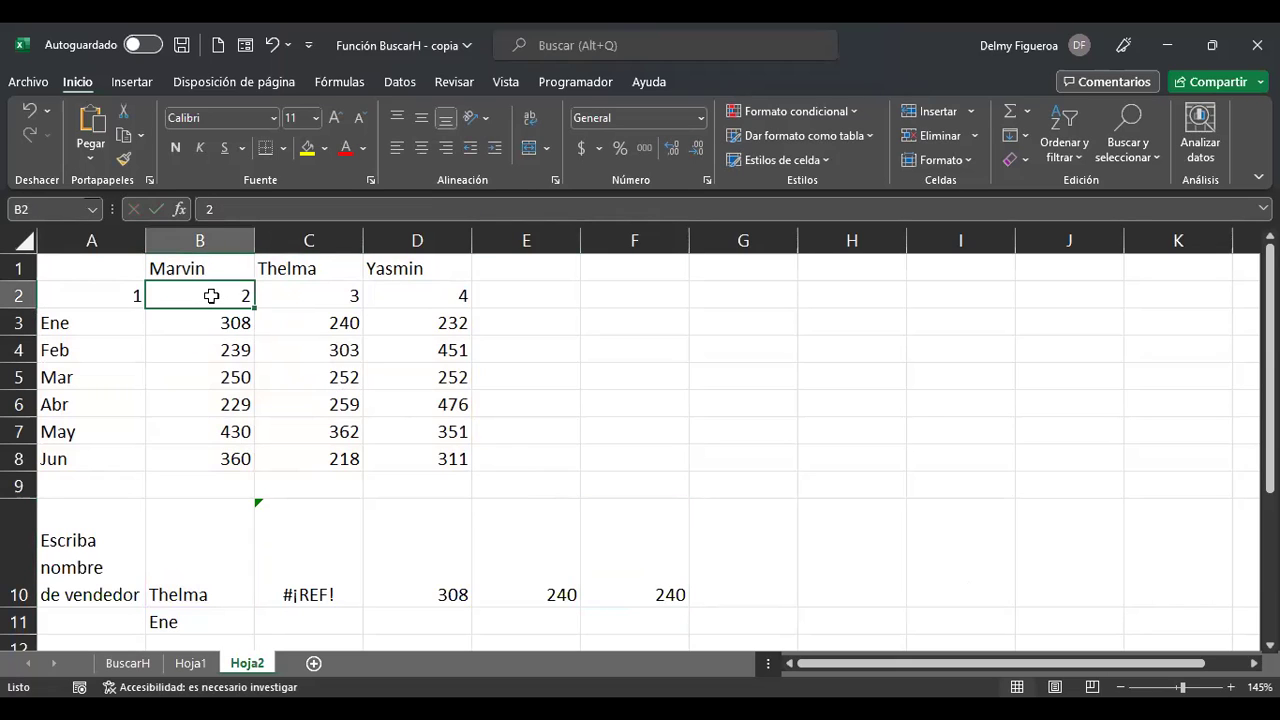
left_click(633, 579)
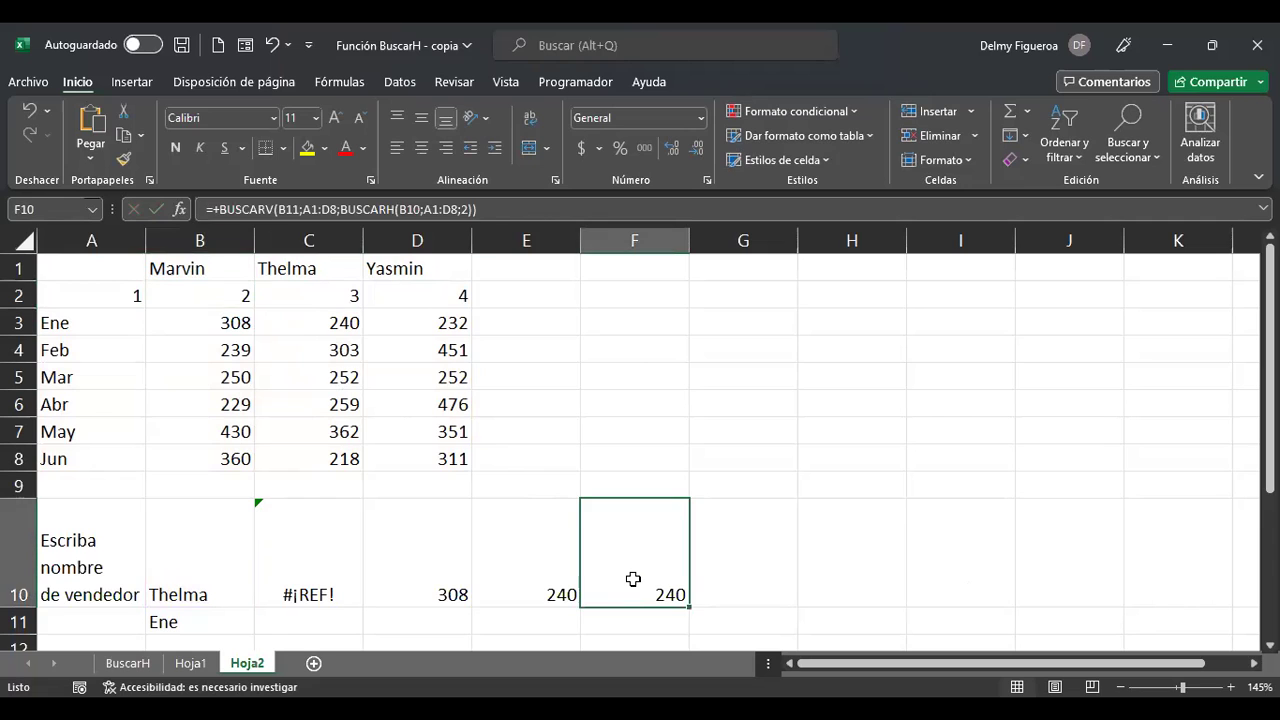
key("F2")
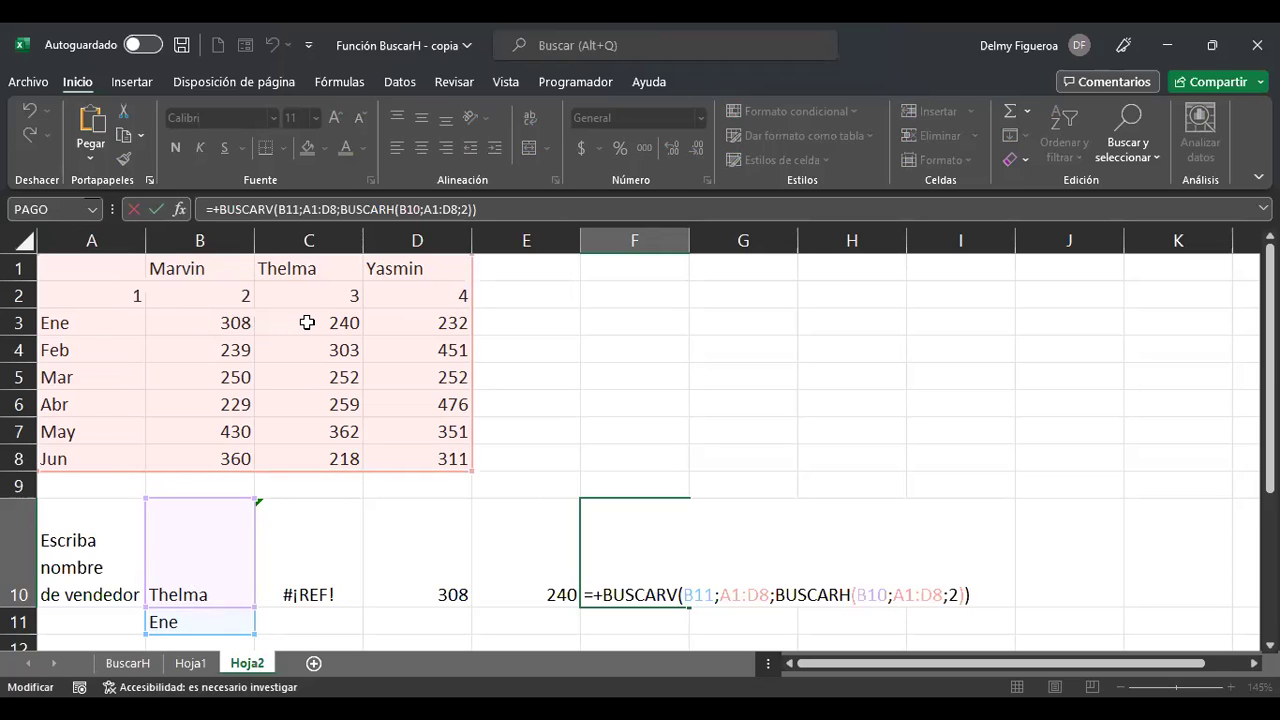
key("Return")
- Enter the seller name from D1 in B10 and set the month in B11 to Mar
key("Up")
key("Left")
key("Left")
key("Left")
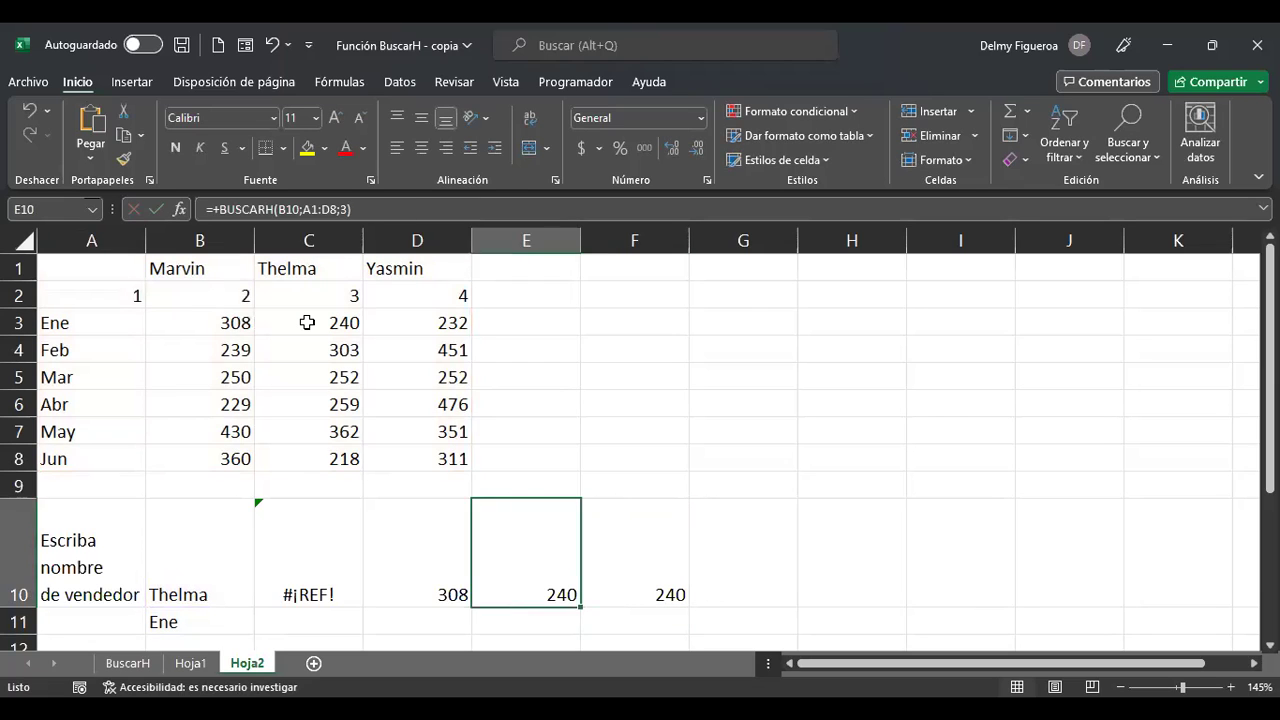
key("Left")
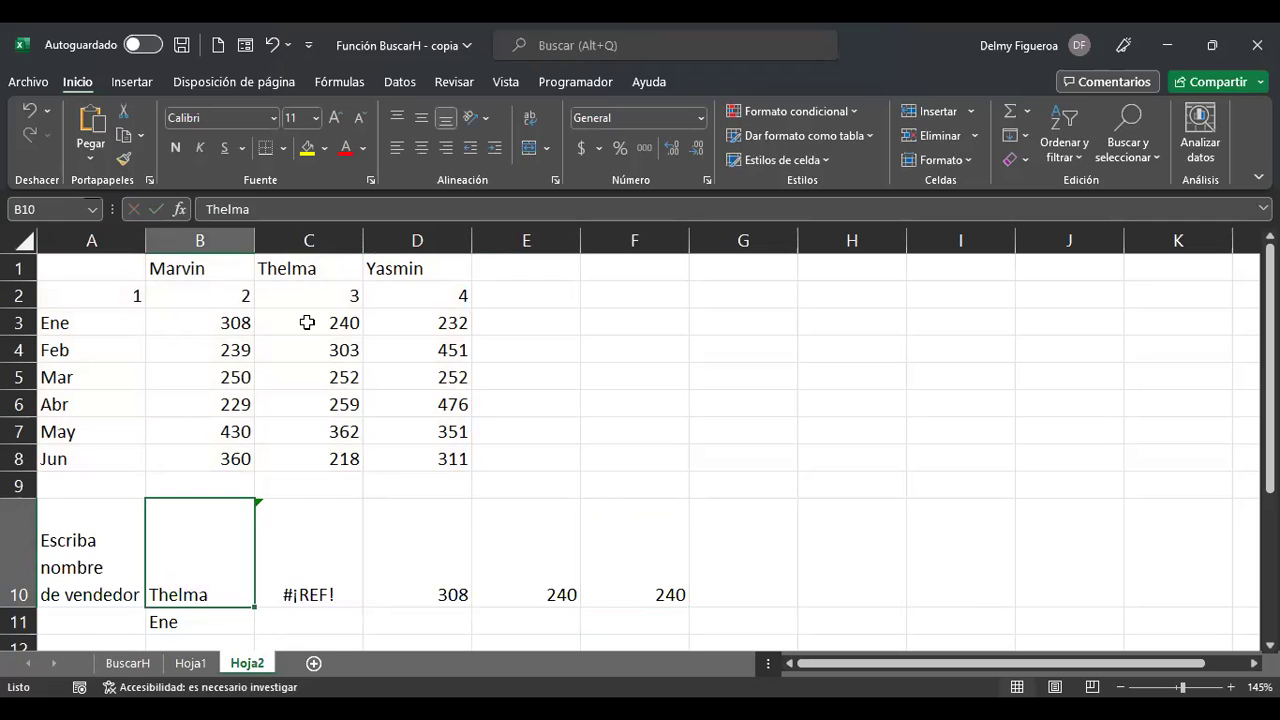
type("Yasmin")
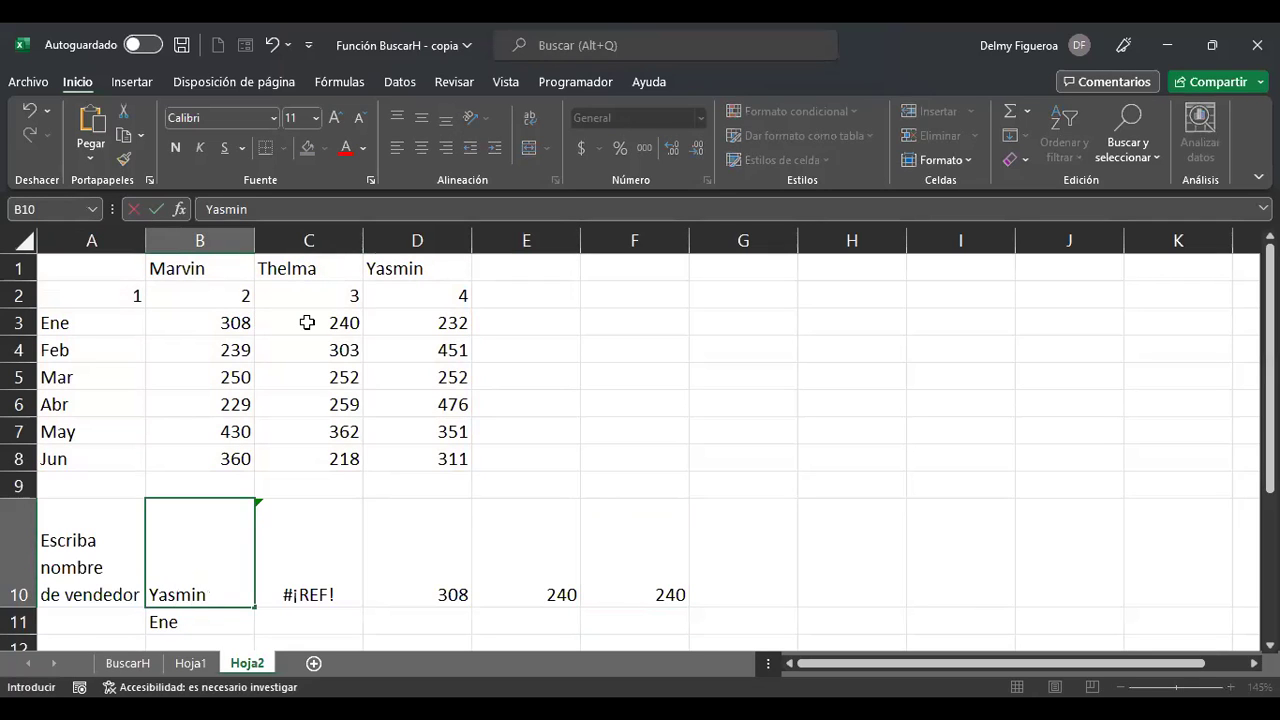
key("Return")
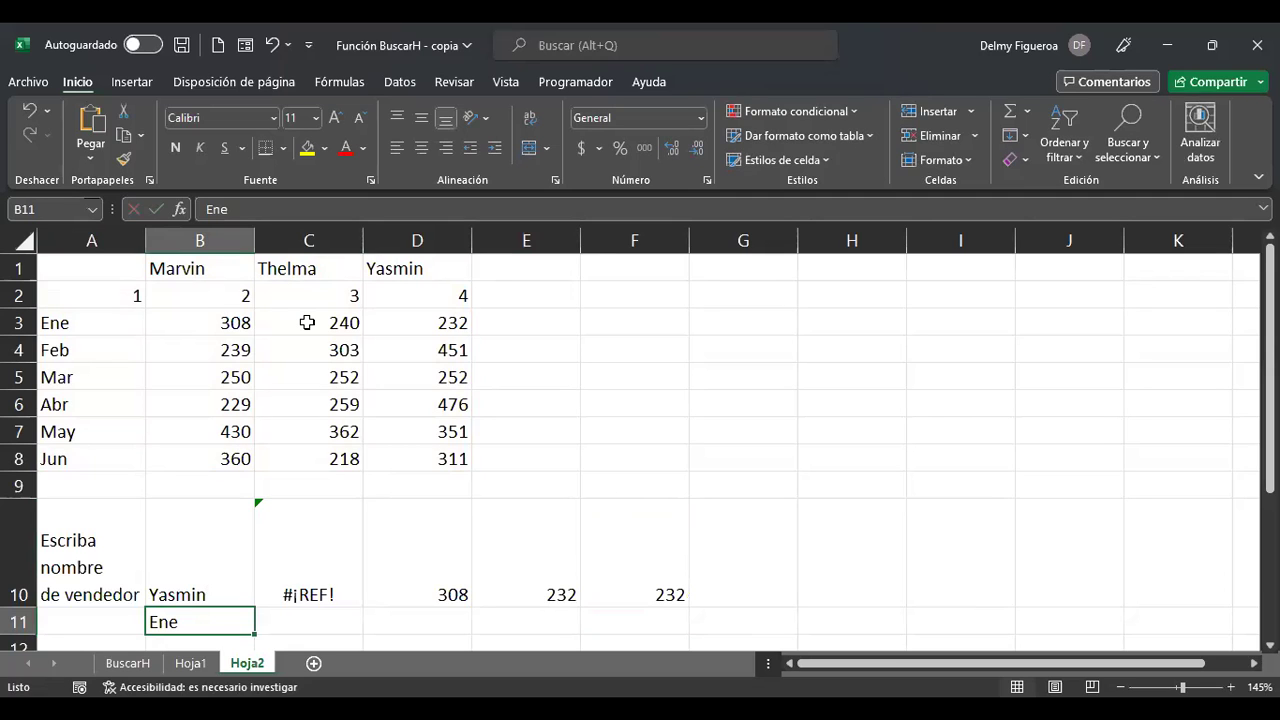
type("Mar")
key("Return")
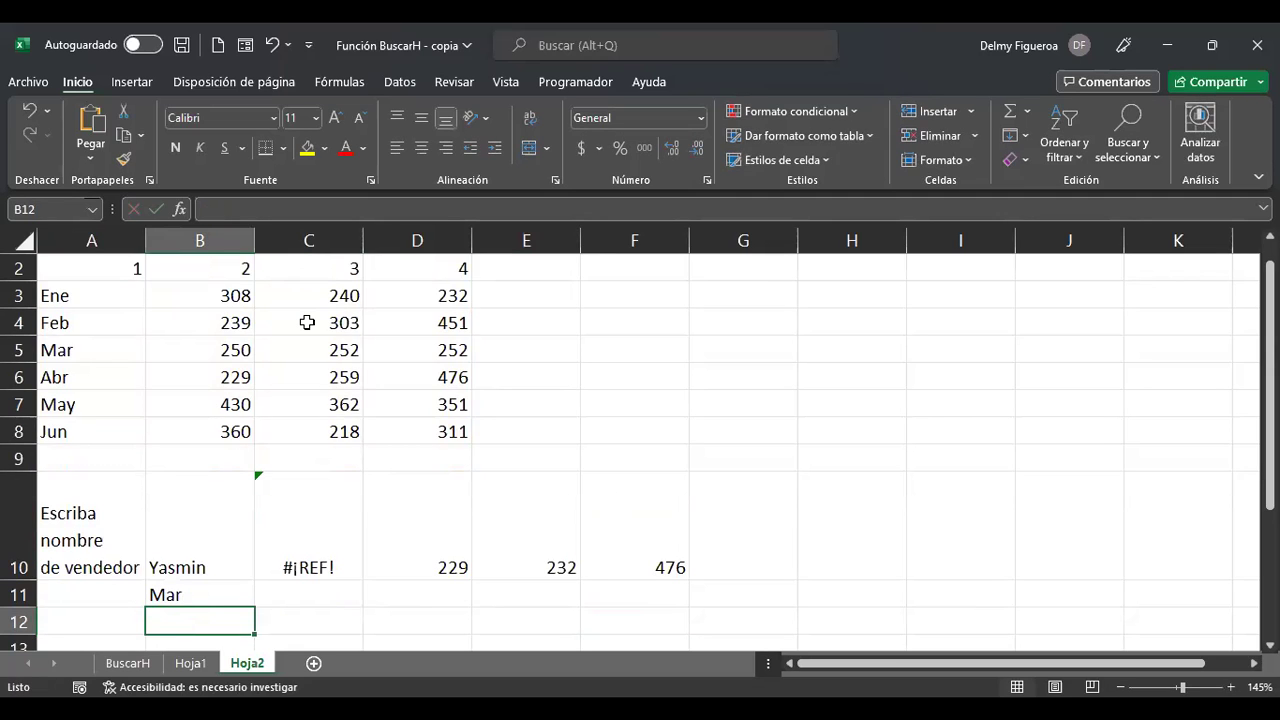
- Compare F10's result with the table by highlighting the Mar row together with seller columns D and B
key("Up")
scroll(394, 537, "up", 1)
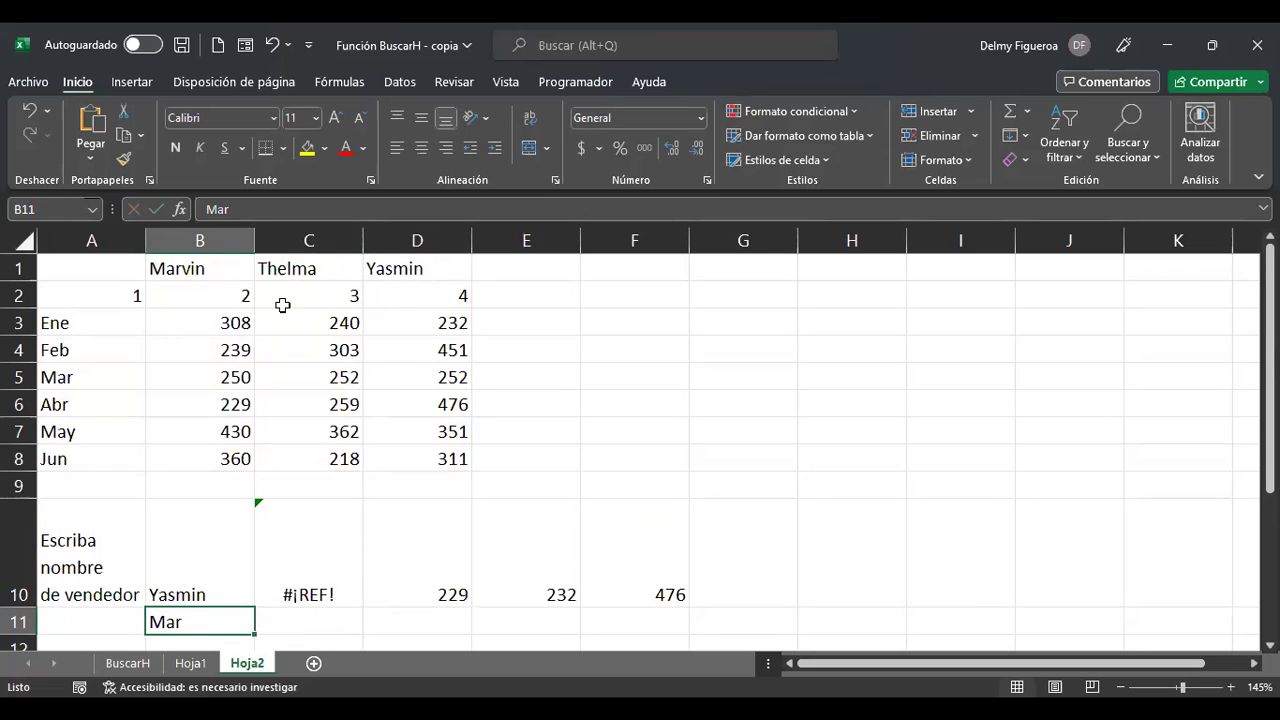
left_click(18, 377)
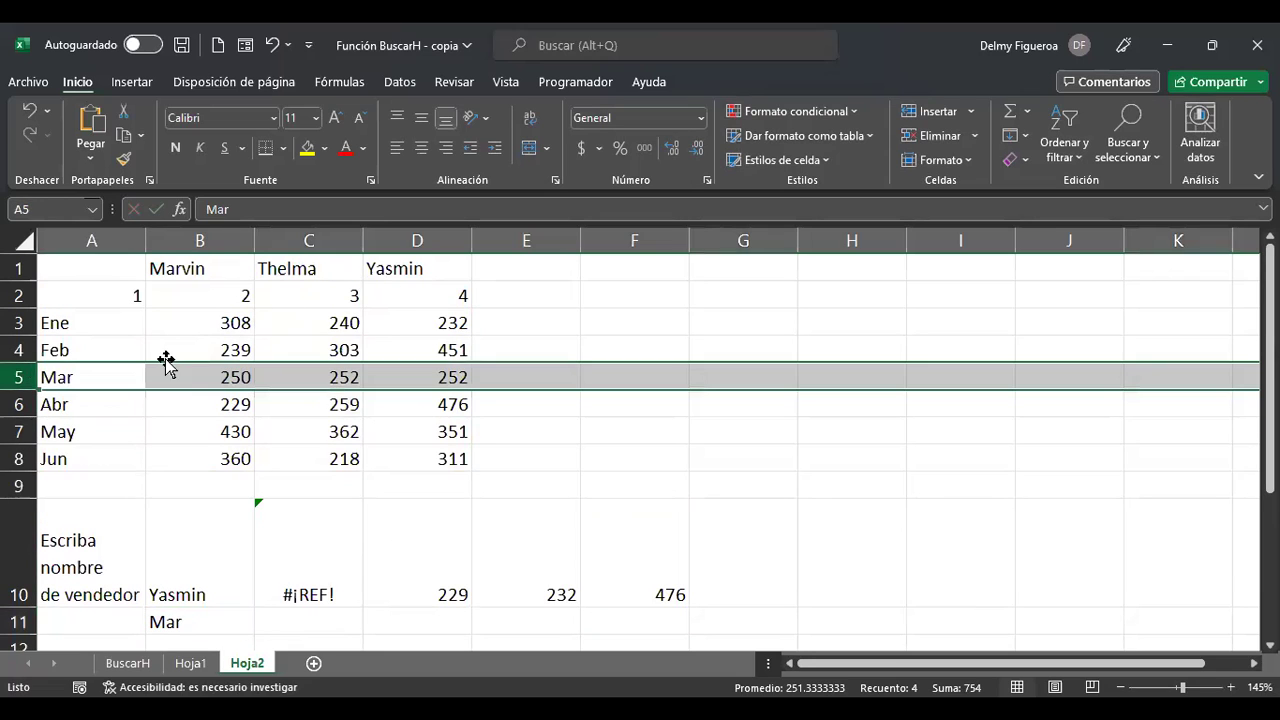
left_click(418, 241, "ctrl")
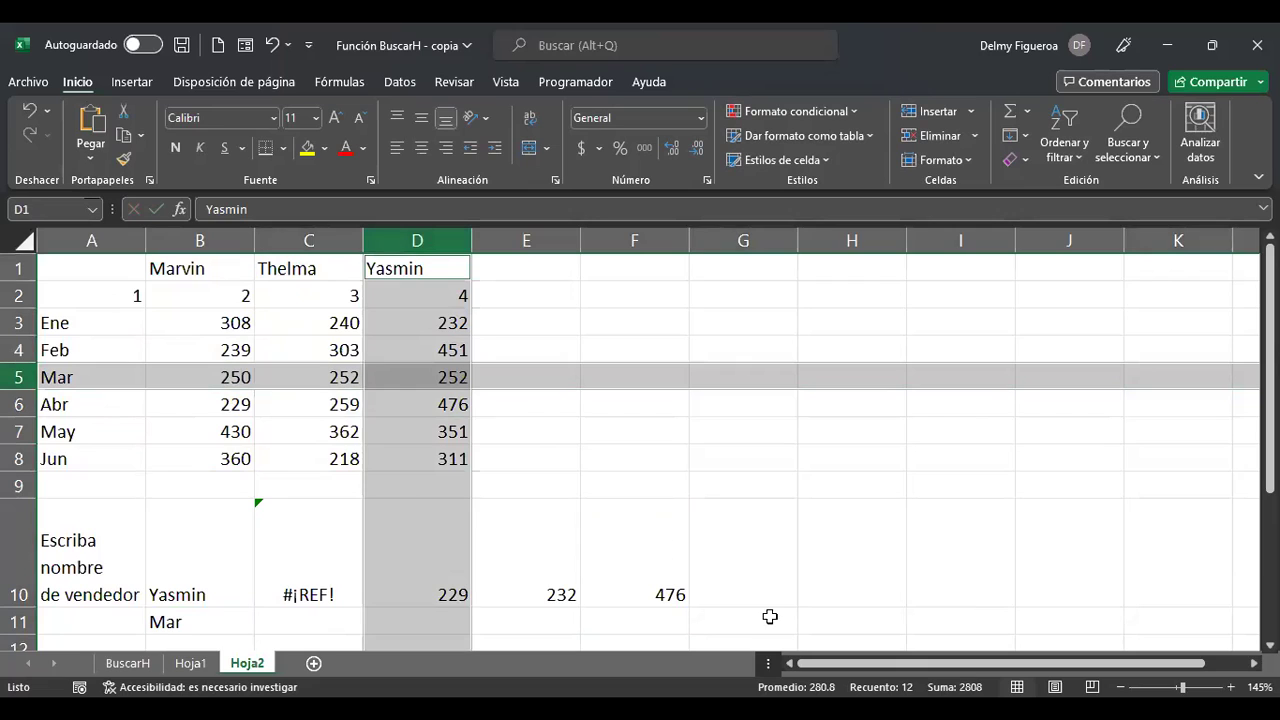
left_click(637, 561)
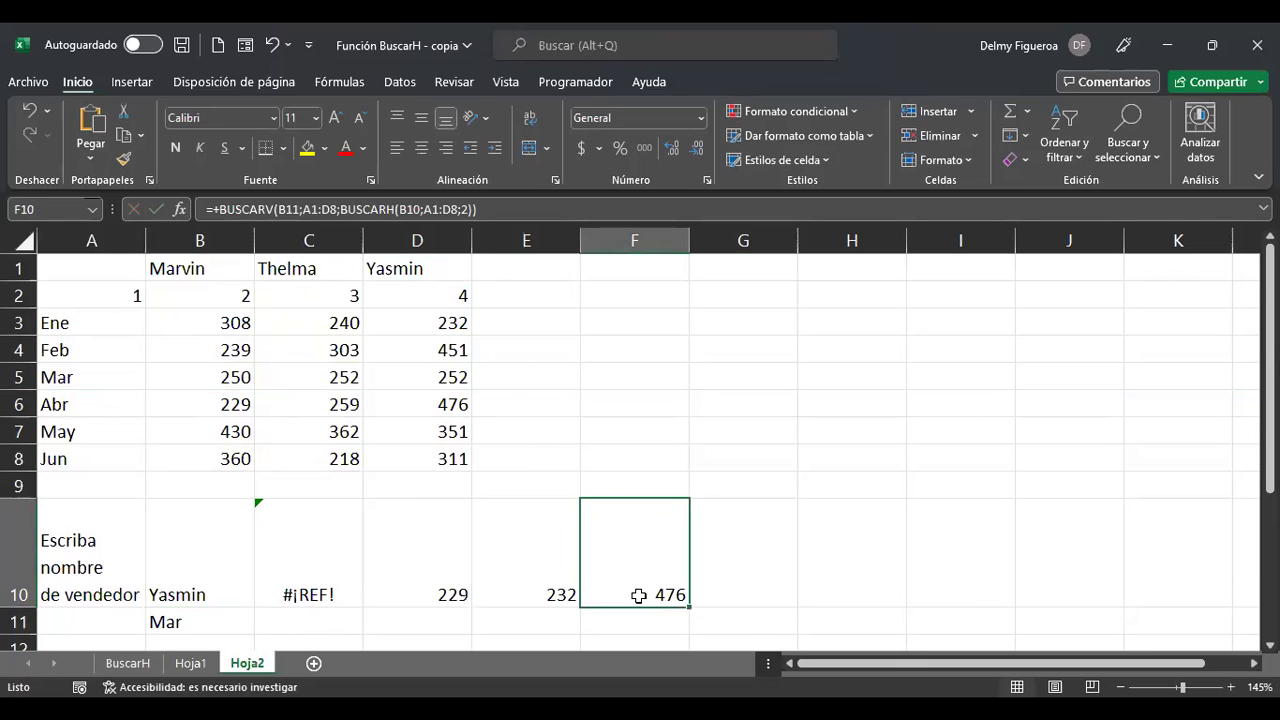
left_click(215, 239)
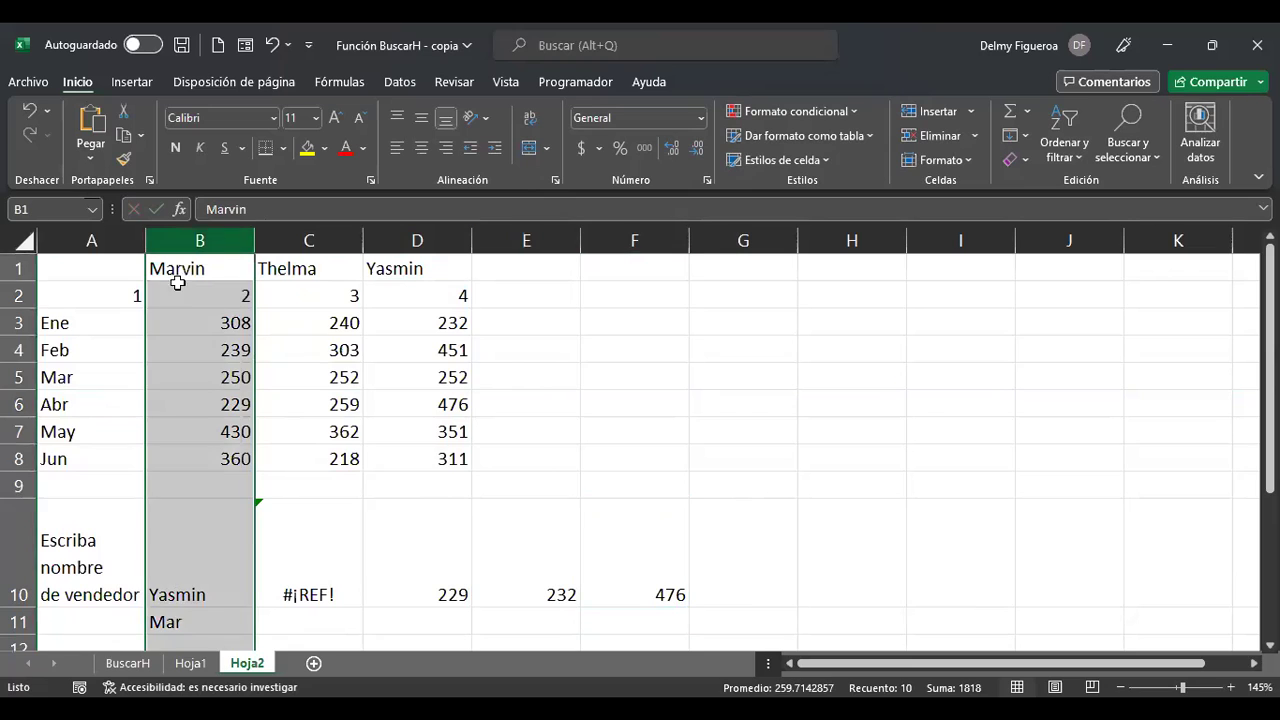
left_click(18, 377, "ctrl")
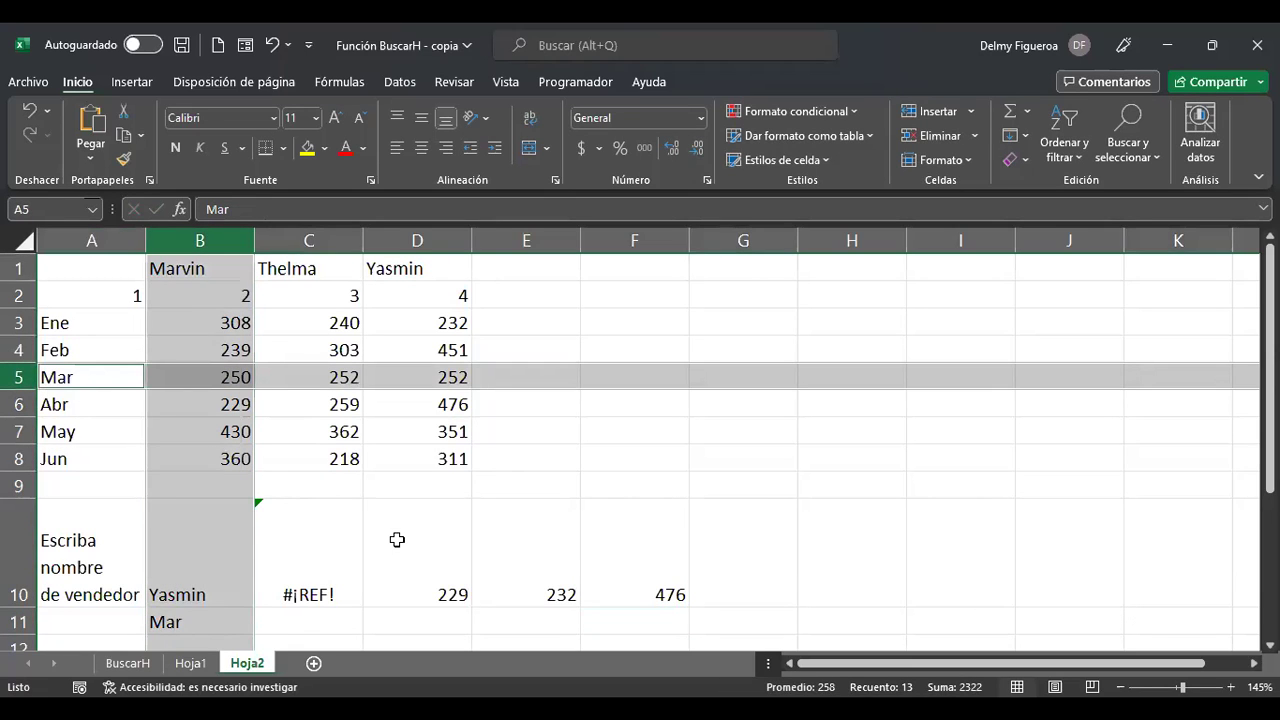
left_click(444, 240)
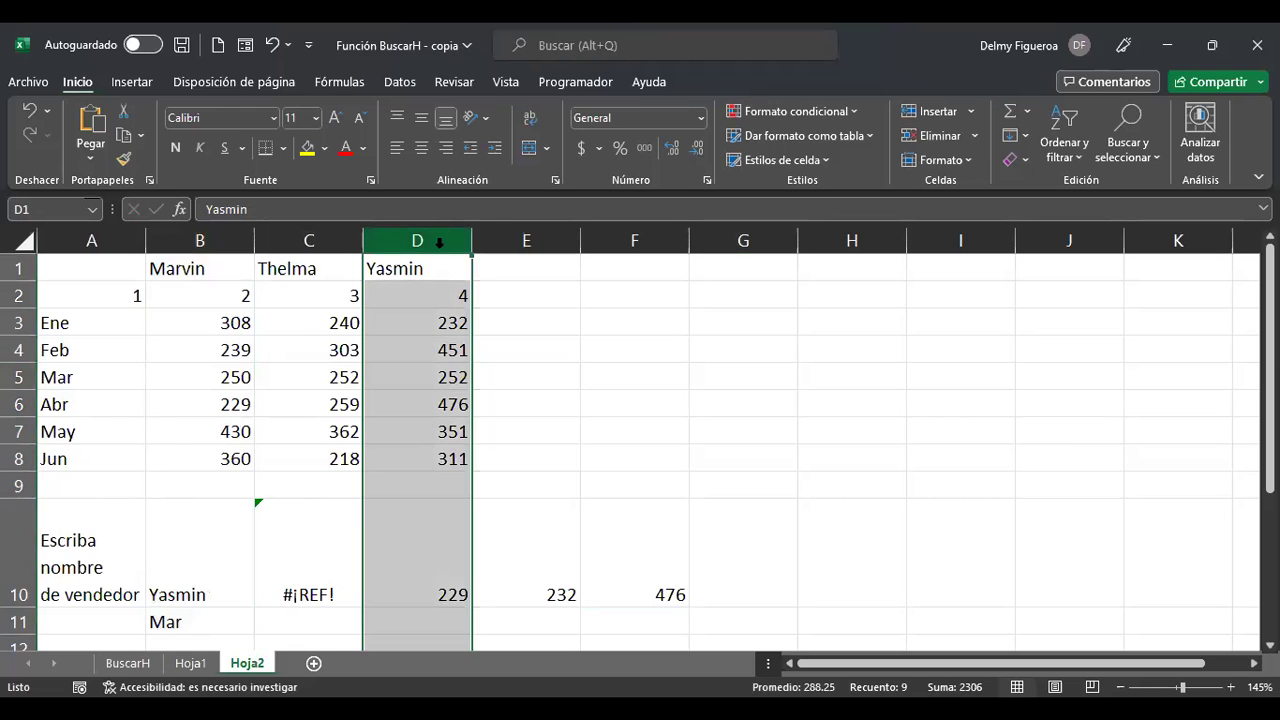
left_click(18, 377, "ctrl")
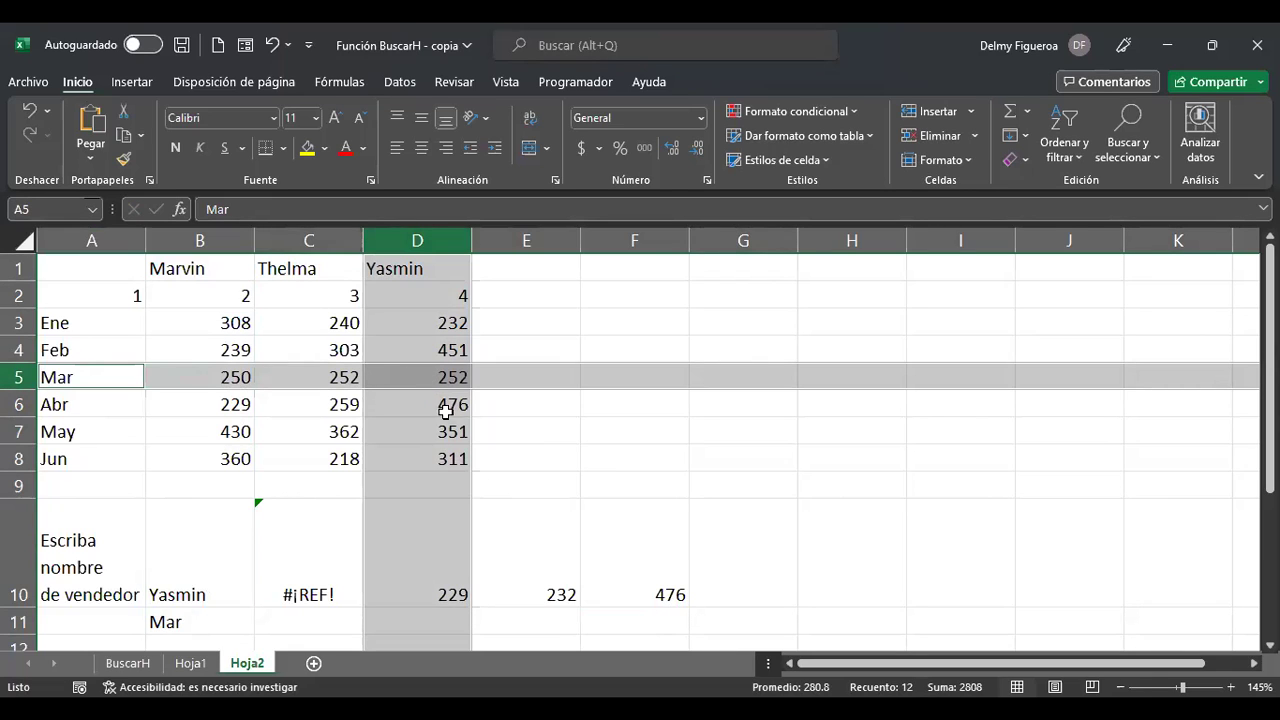
- Examine the arguments of F10's formula: lookup value B11, table A1:D8, and the nested BUSCARH with row index 2
left_click(648, 587)
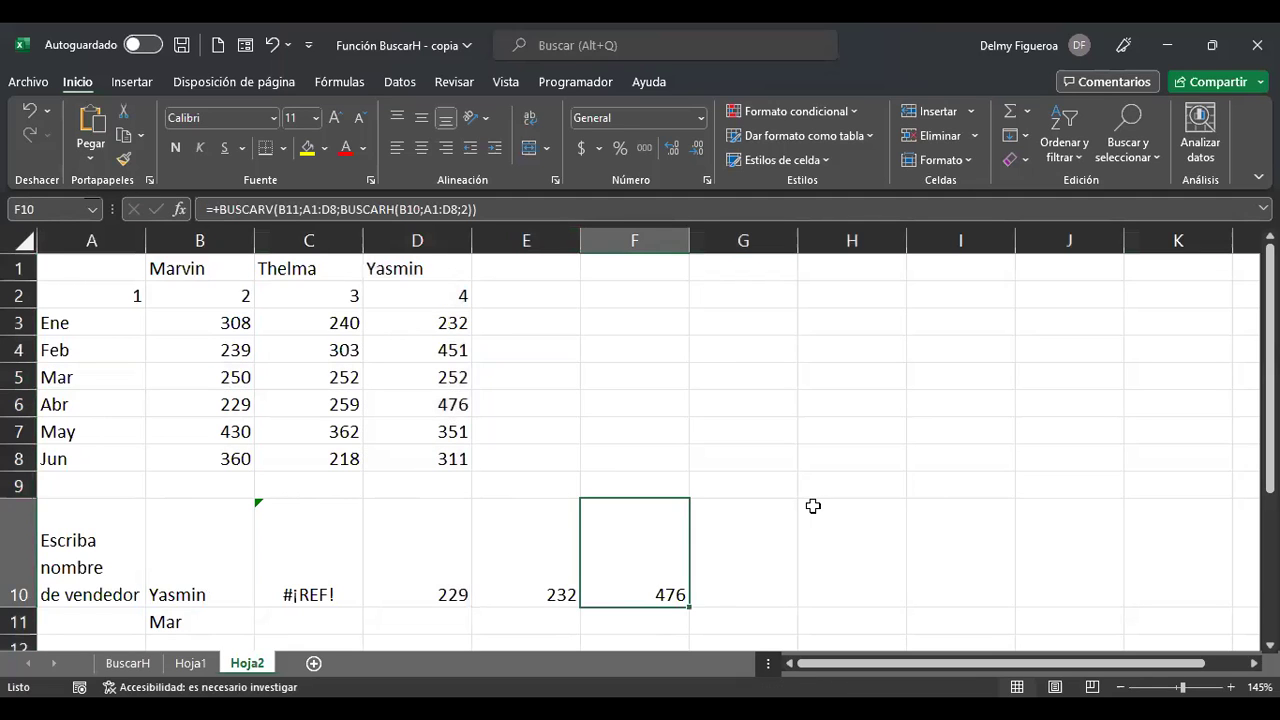
key("F2")
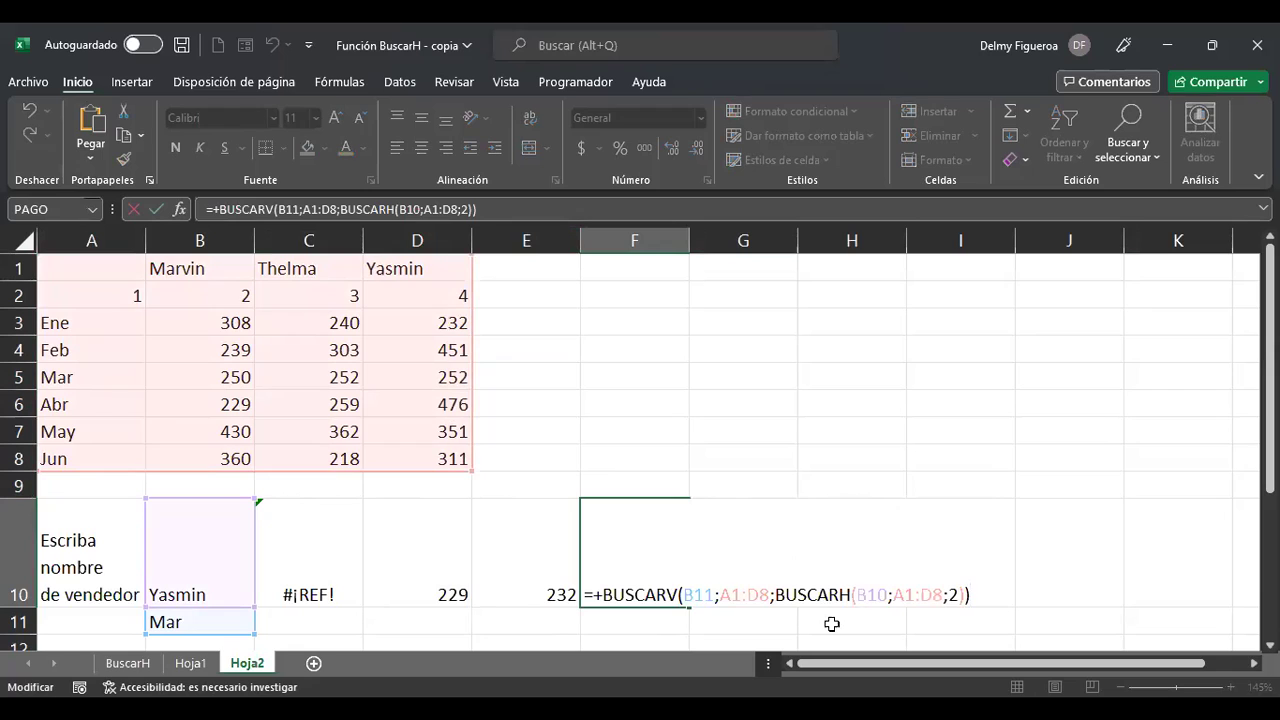
left_click(704, 596)
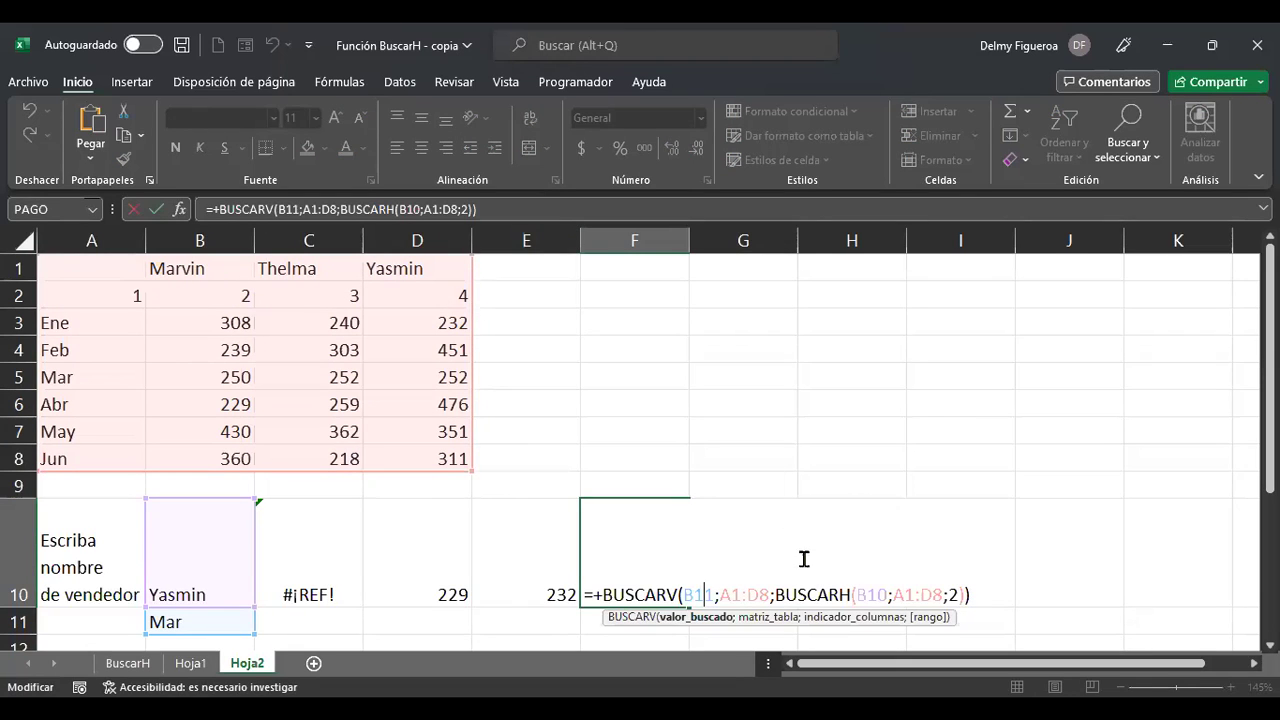
left_click(840, 592)
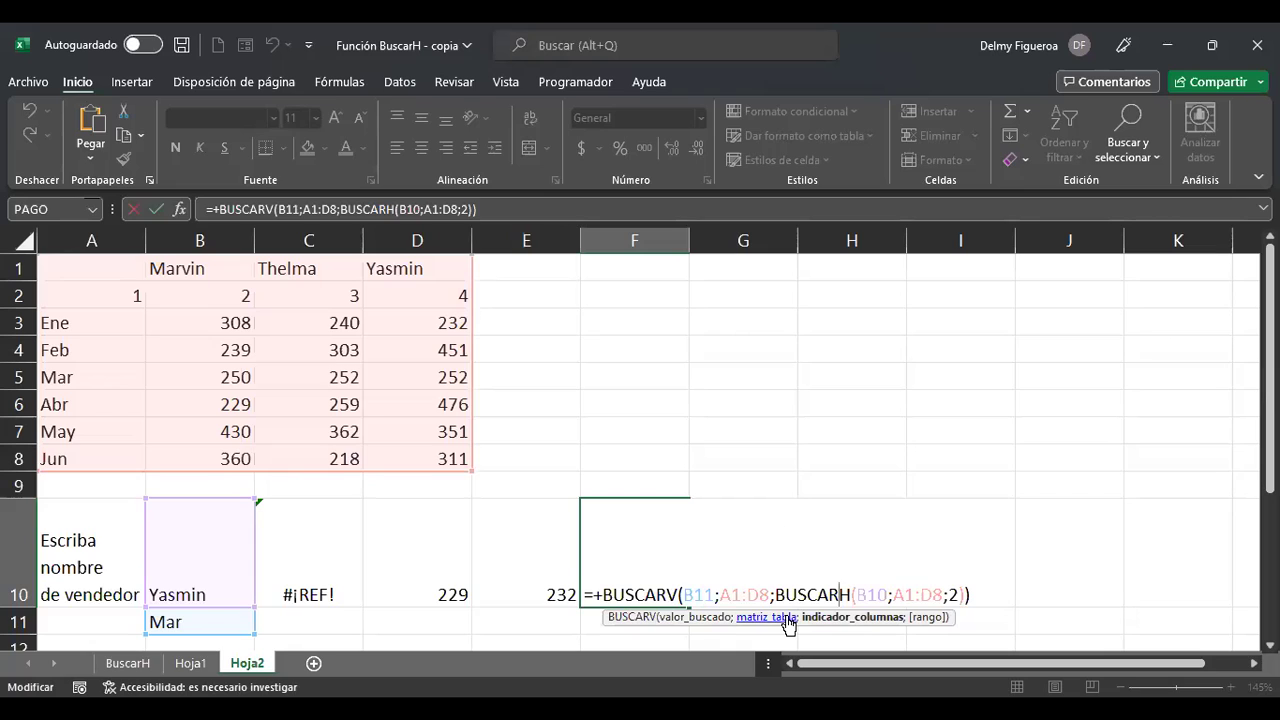
left_click(701, 592)
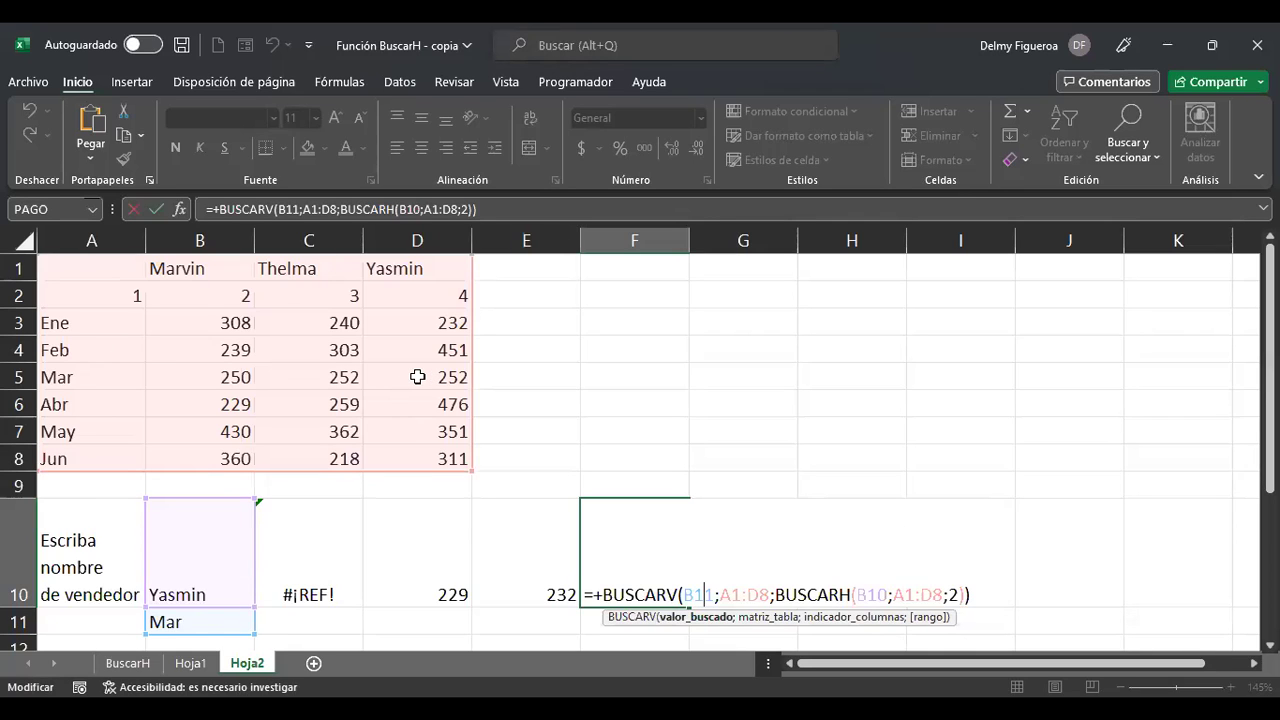
key("ctrl+Return")
left_click(521, 209)
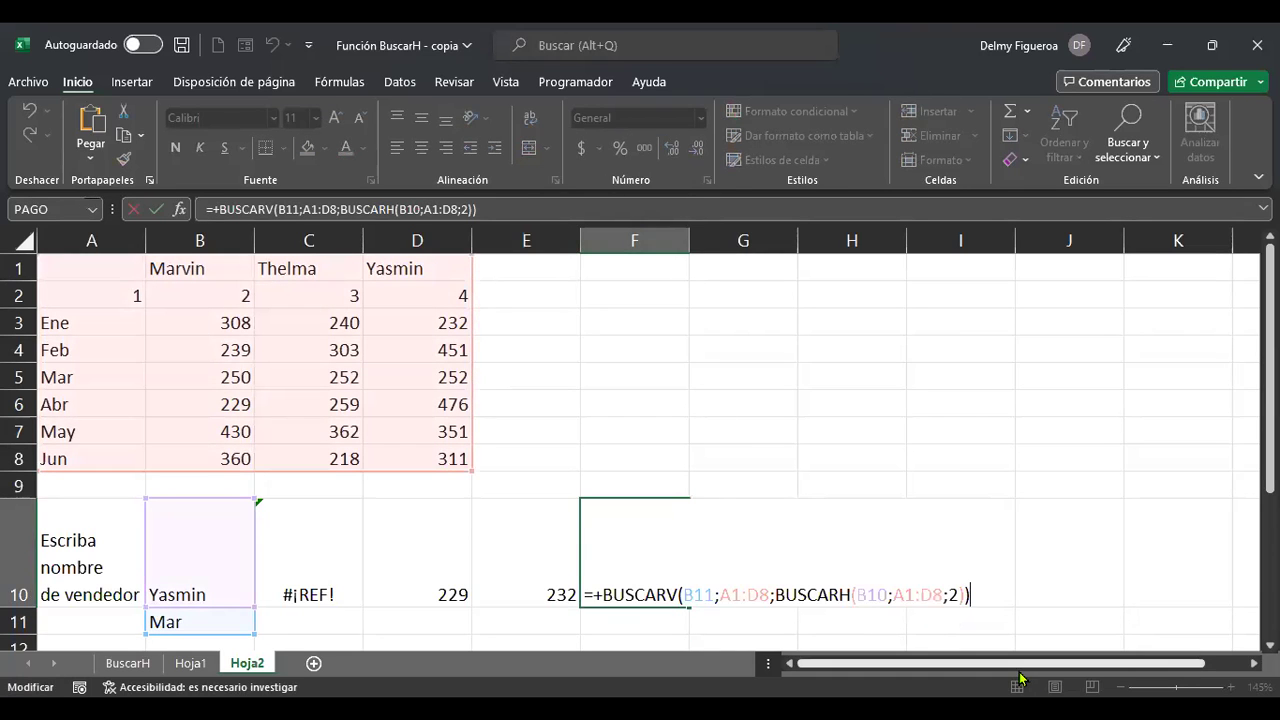
left_click(956, 592)
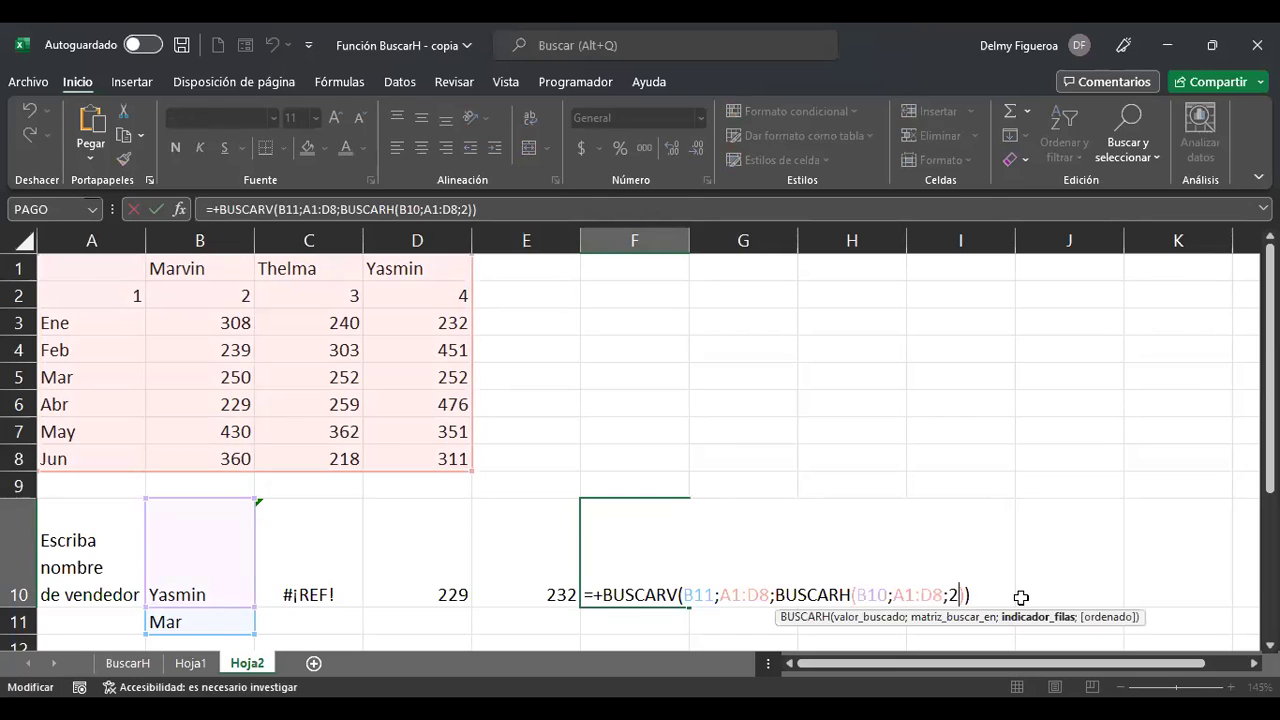
key("shift+Left")
left_click(705, 590)
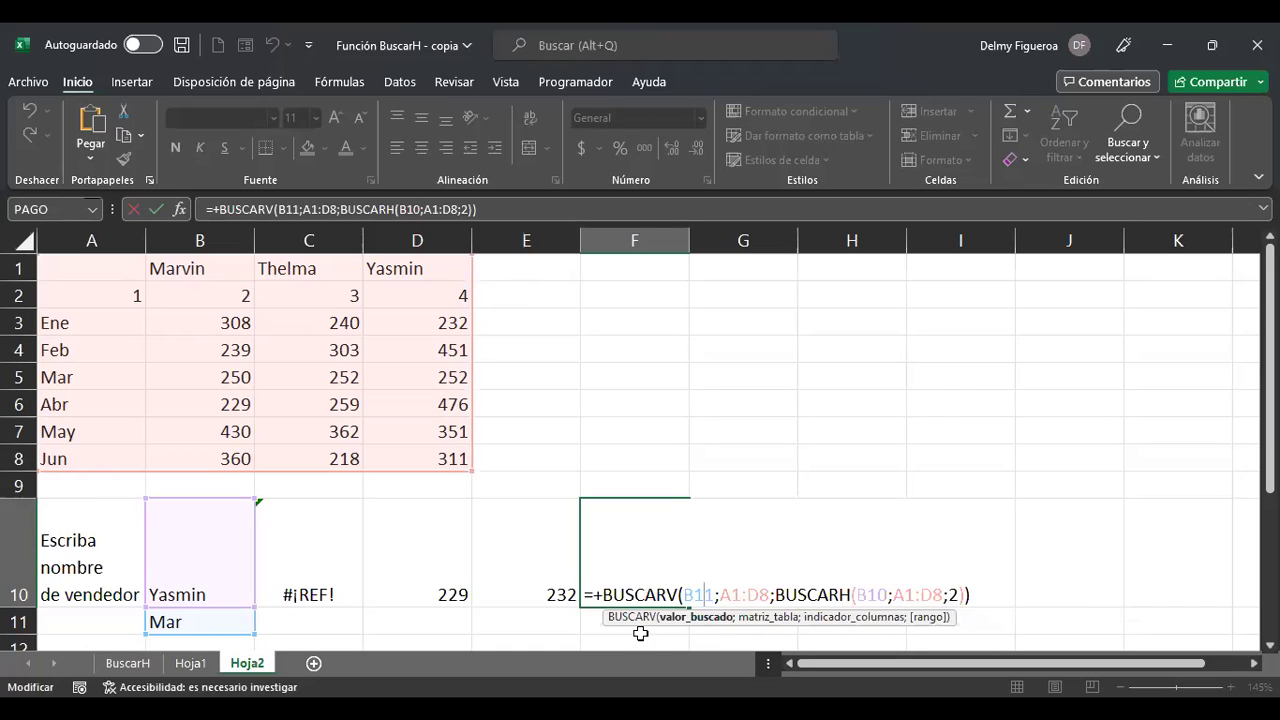
left_click(806, 596)
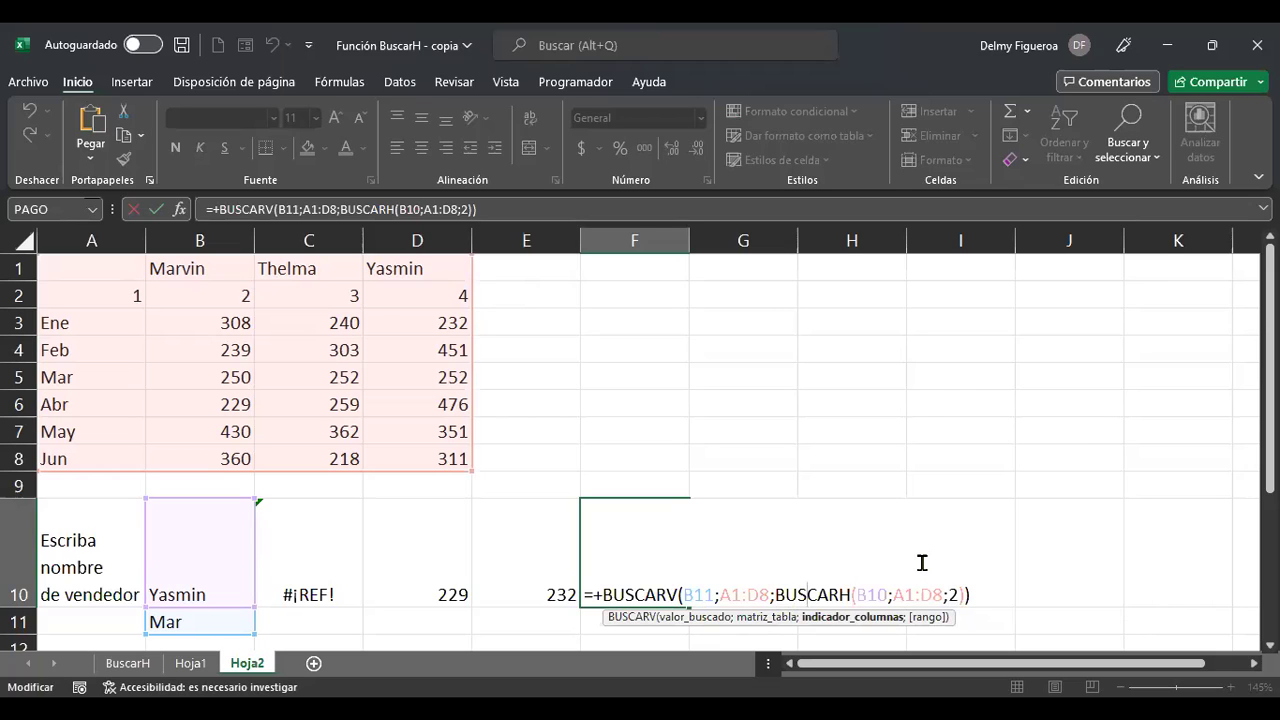
left_click(746, 594)
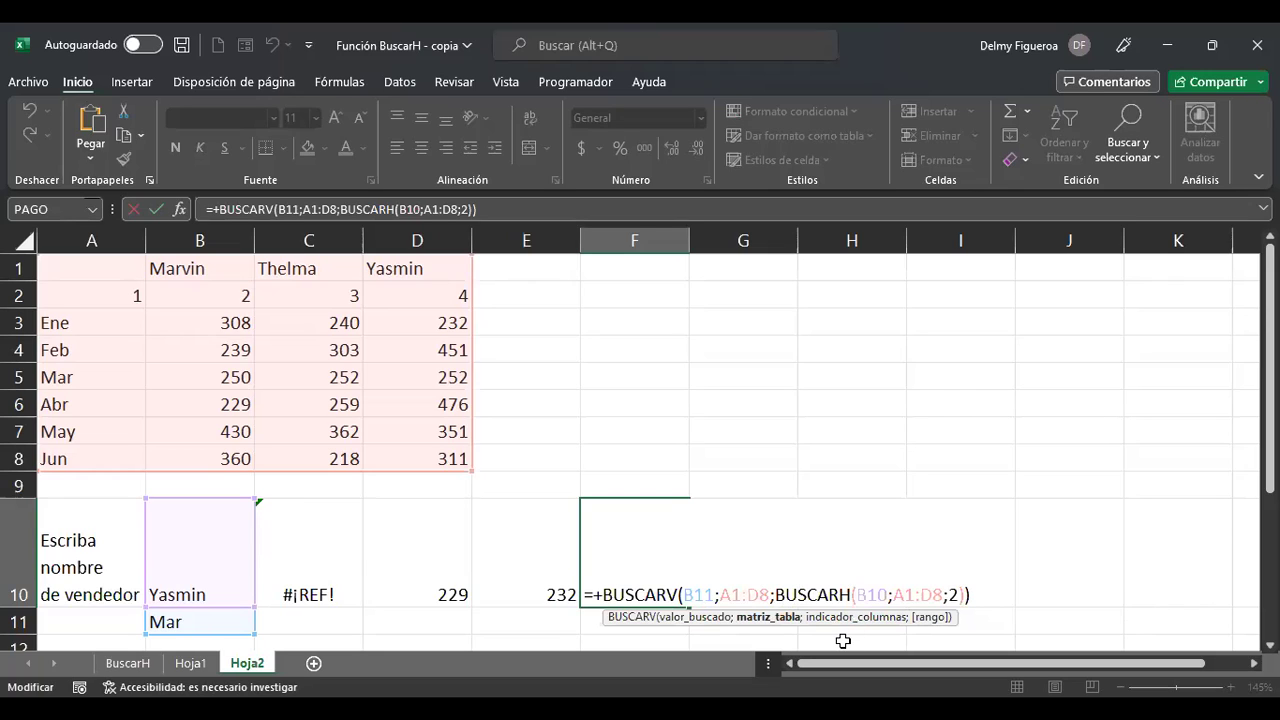
- Try B1:D8 as the BUSCARV table range in F10's nested formula
left_click_drag(722, 594, 770, 594)
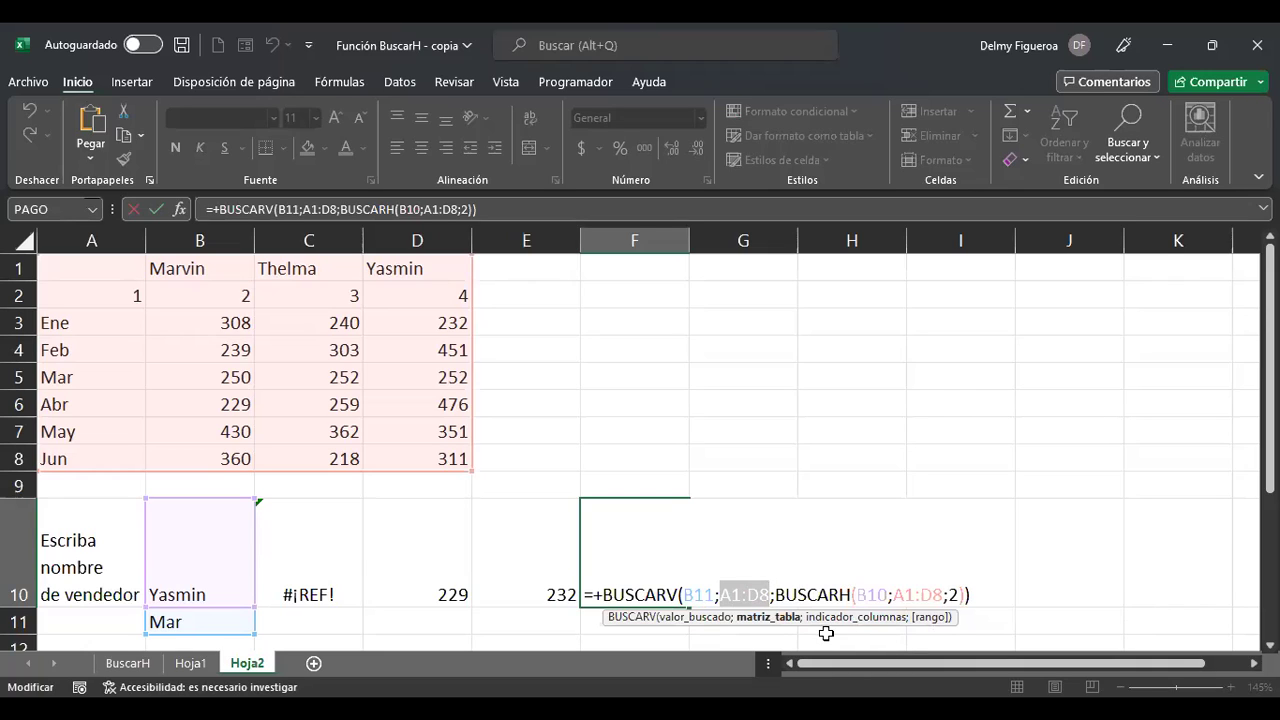
left_click(201, 262)
left_click_drag(434, 442, 436, 449)
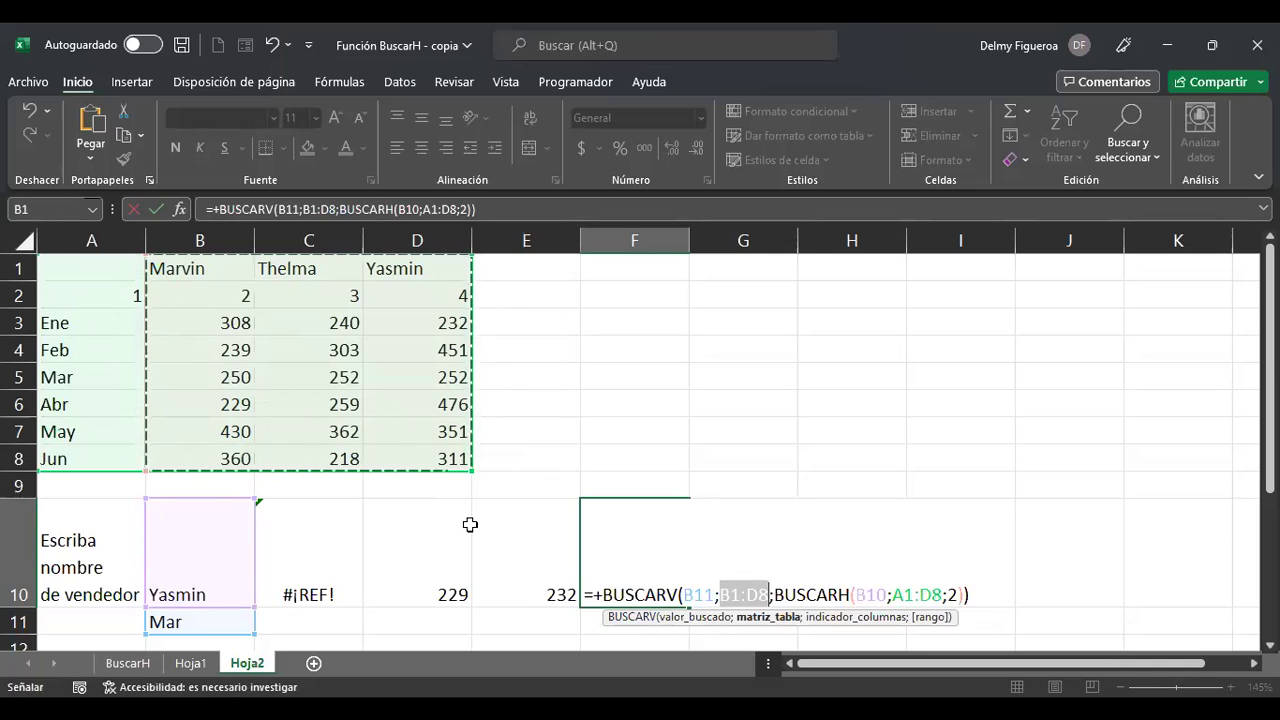
key("Return")
key("Up")
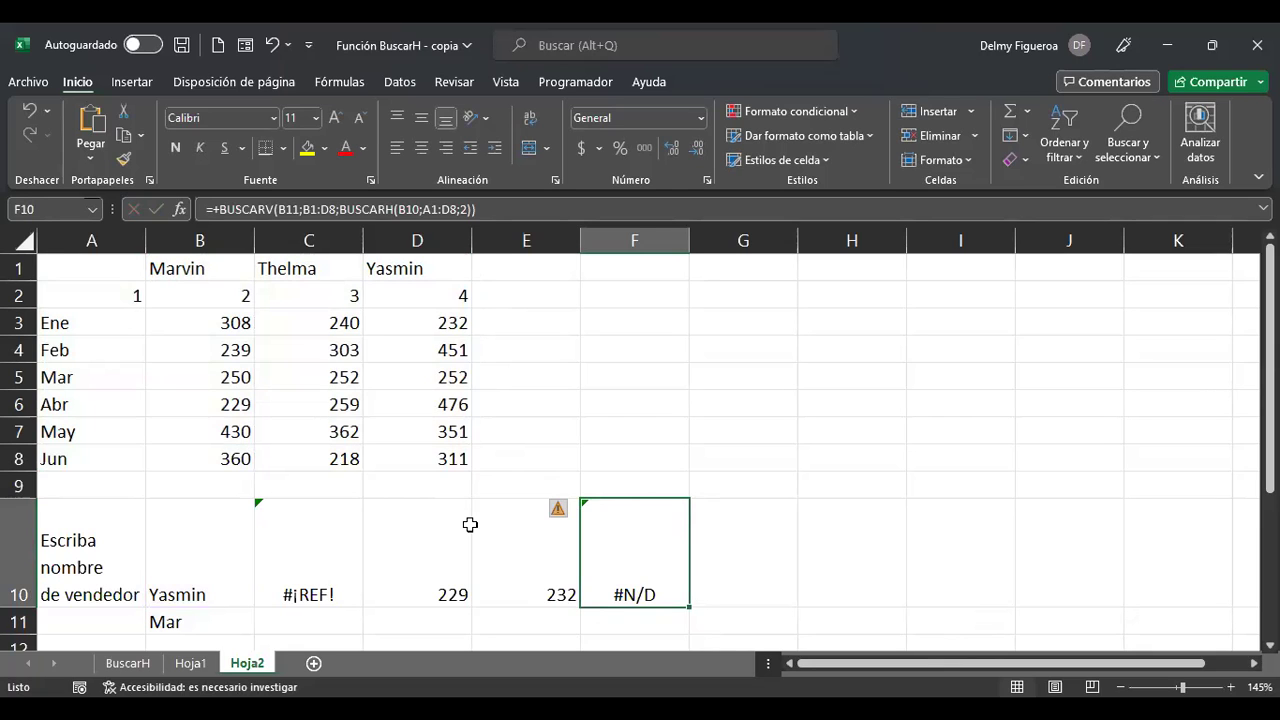
- Try B10 as the BUSCARV lookup value in F10's formula and restore B11
key("F2")
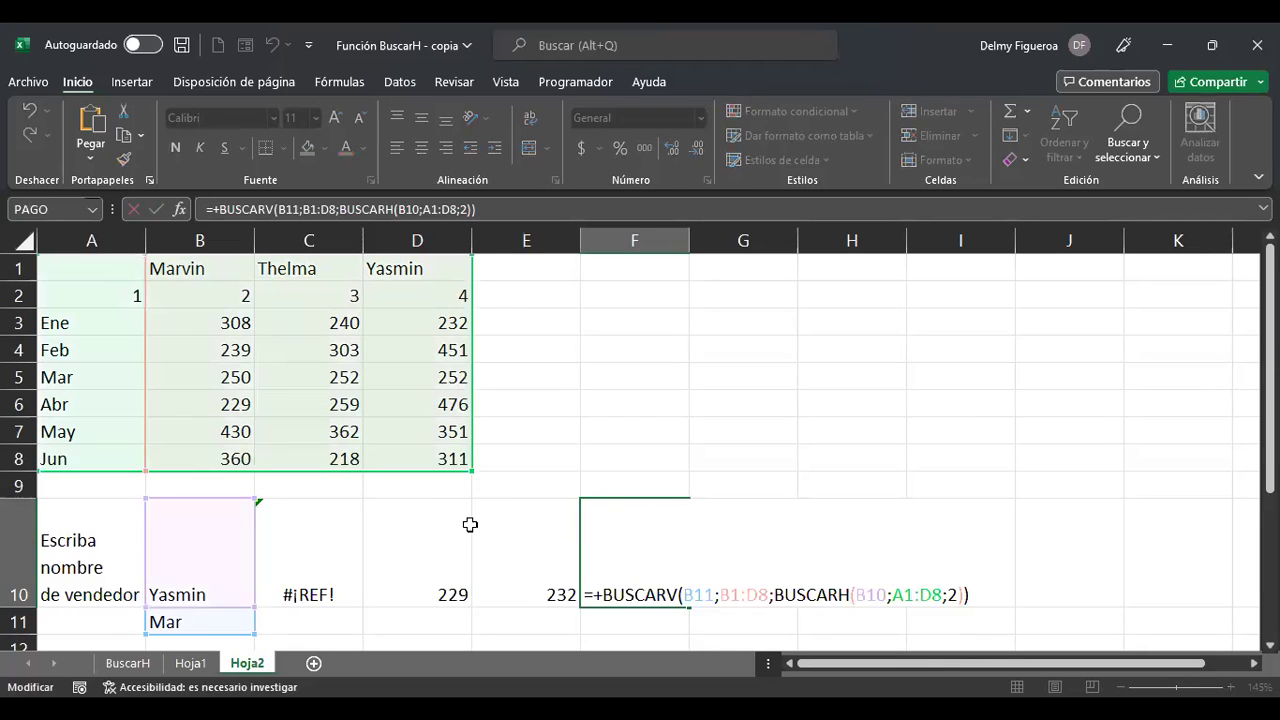
left_click(691, 595)
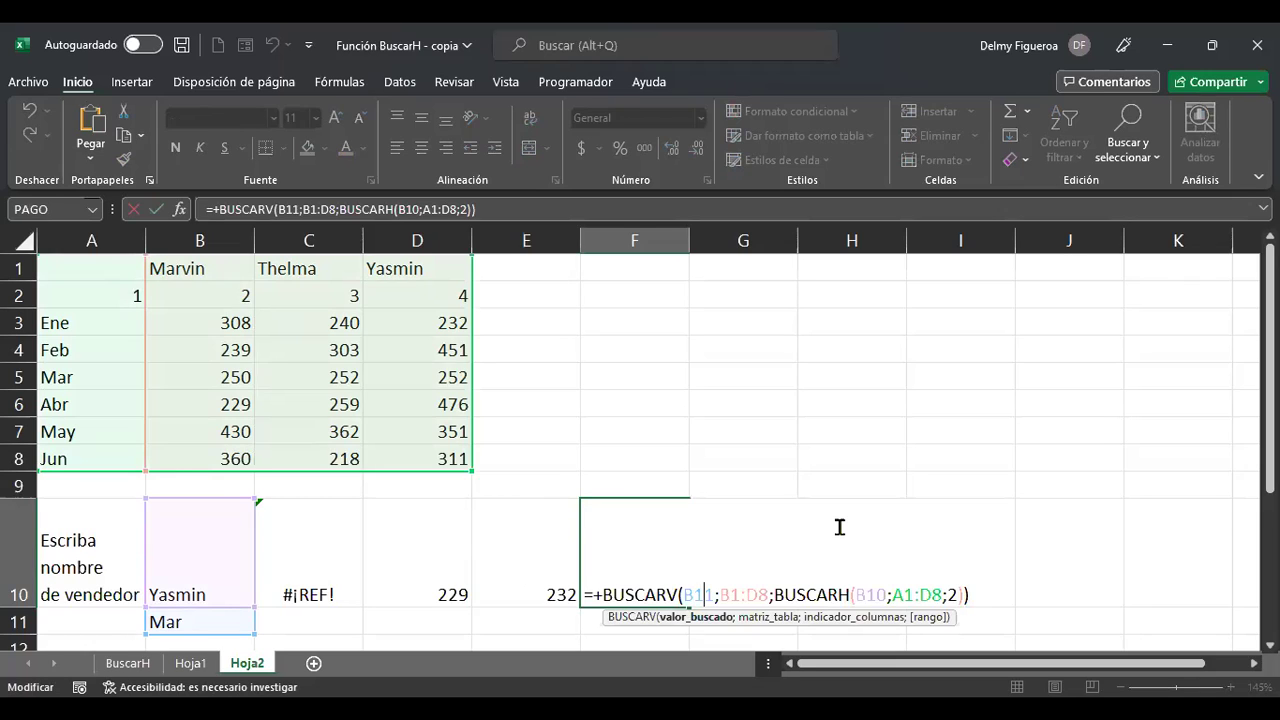
key("Delete")
type("0")
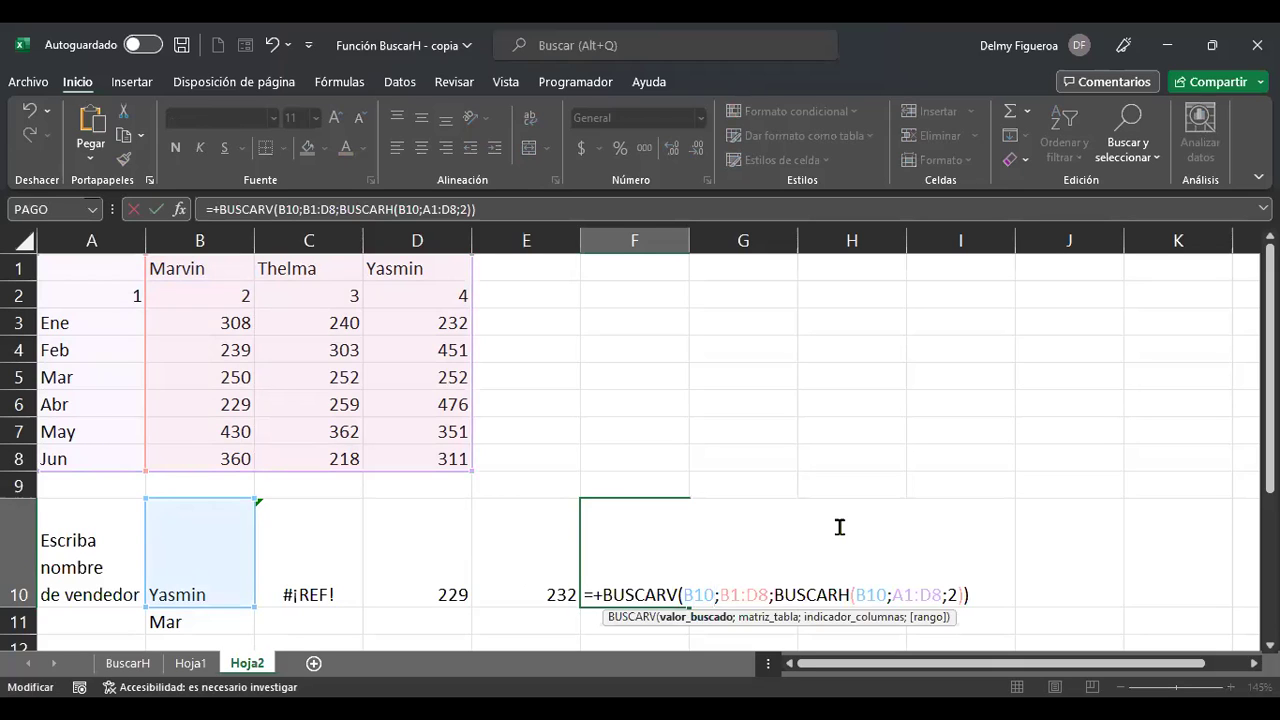
key("BackSpace")
type("1")
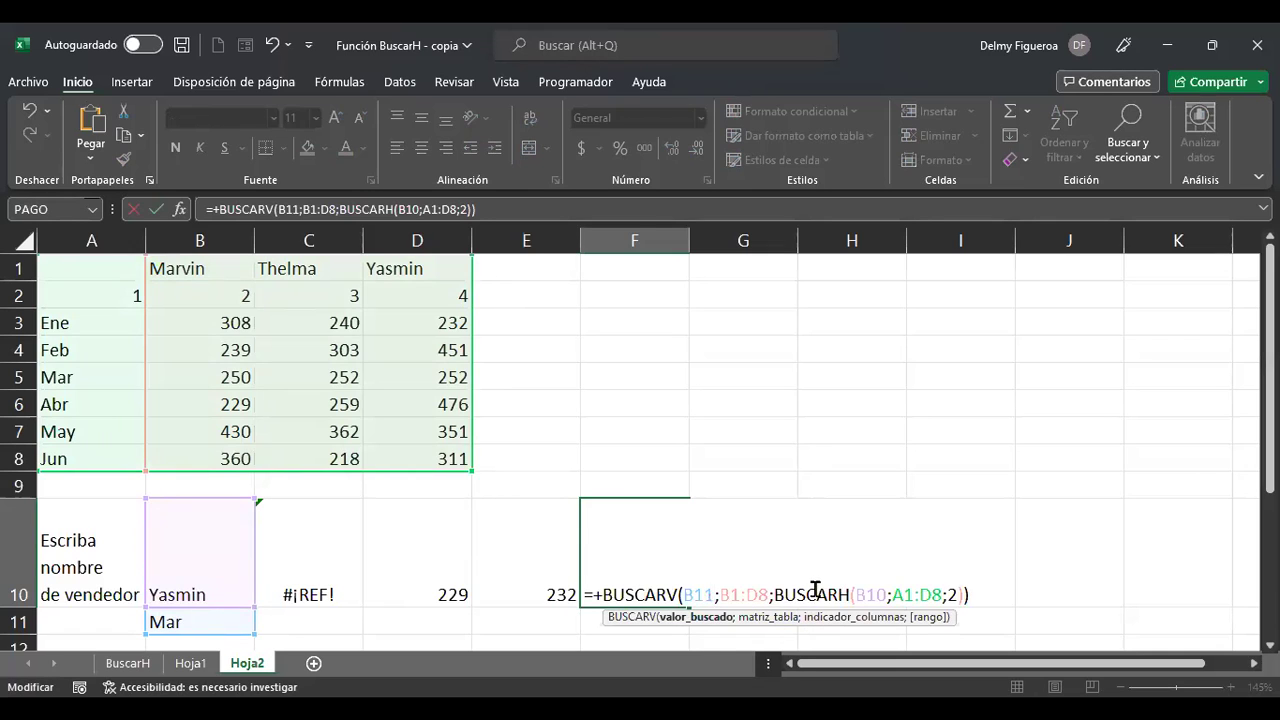
- Try limiting the BUSCARV table range in F10's formula to the month names in A3:A8
left_click(729, 591)
key("BackSpace")
type("a")
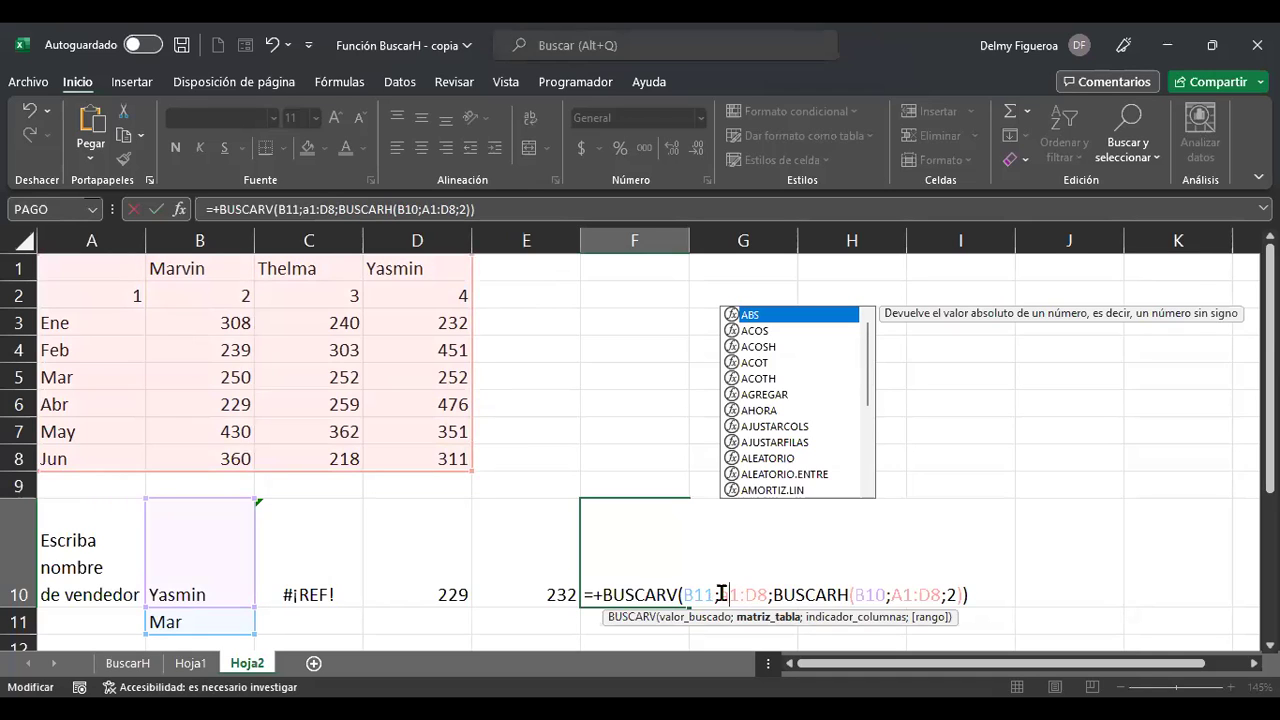
left_click_drag(719, 594, 768, 594)
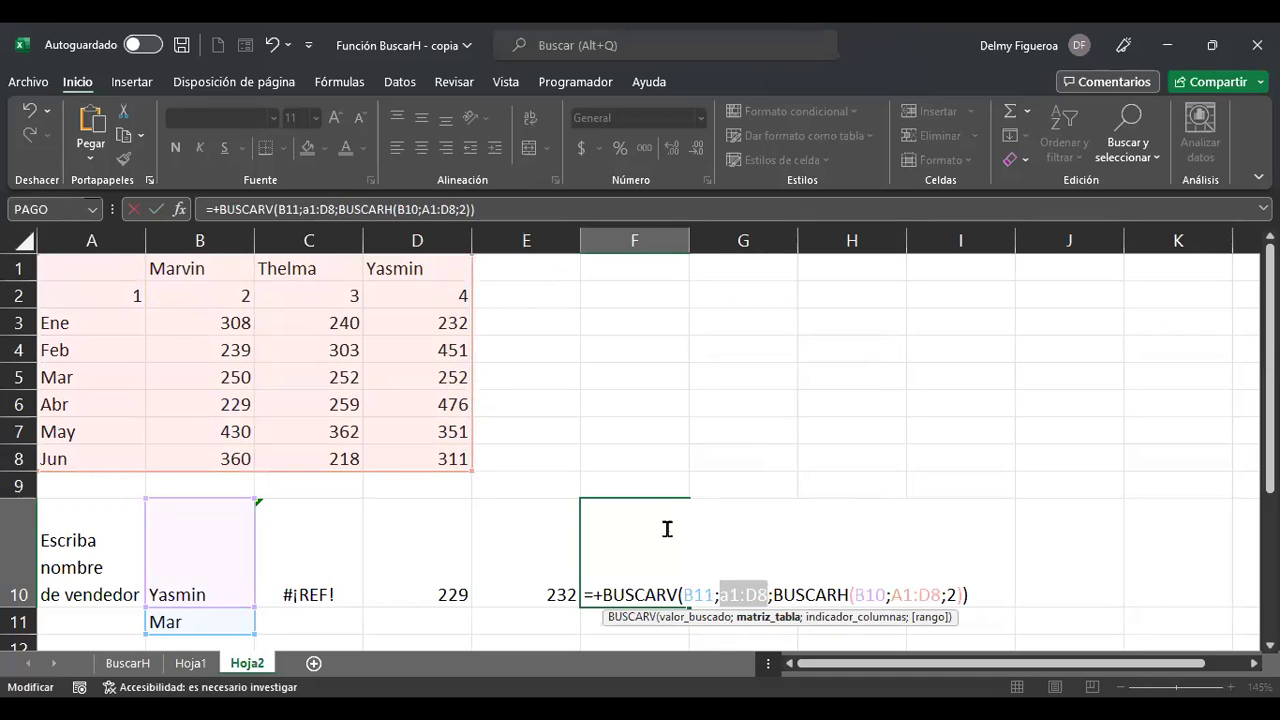
left_click(112, 322)
left_click(115, 455, "shift")
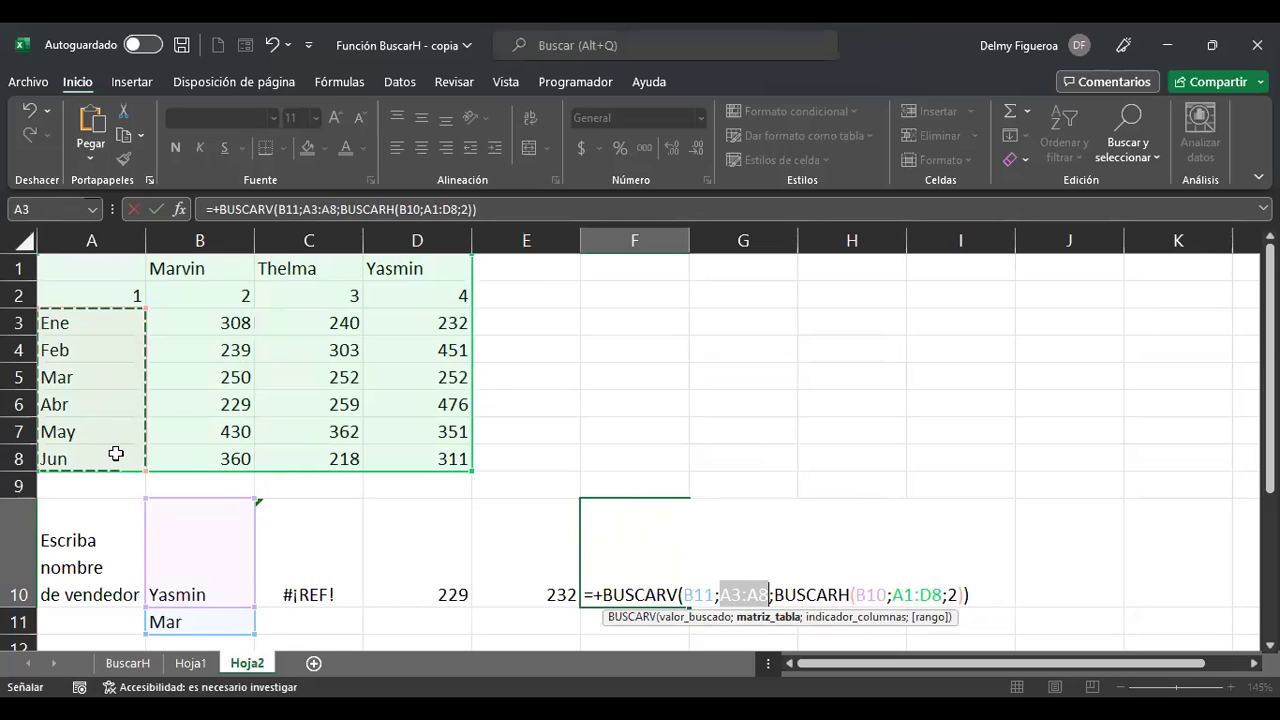
key("Return")
- Set the BUSCARV table range in F10's formula to A3:D8, keeping A1:D8 in the nested BUSCARH
key("F2")
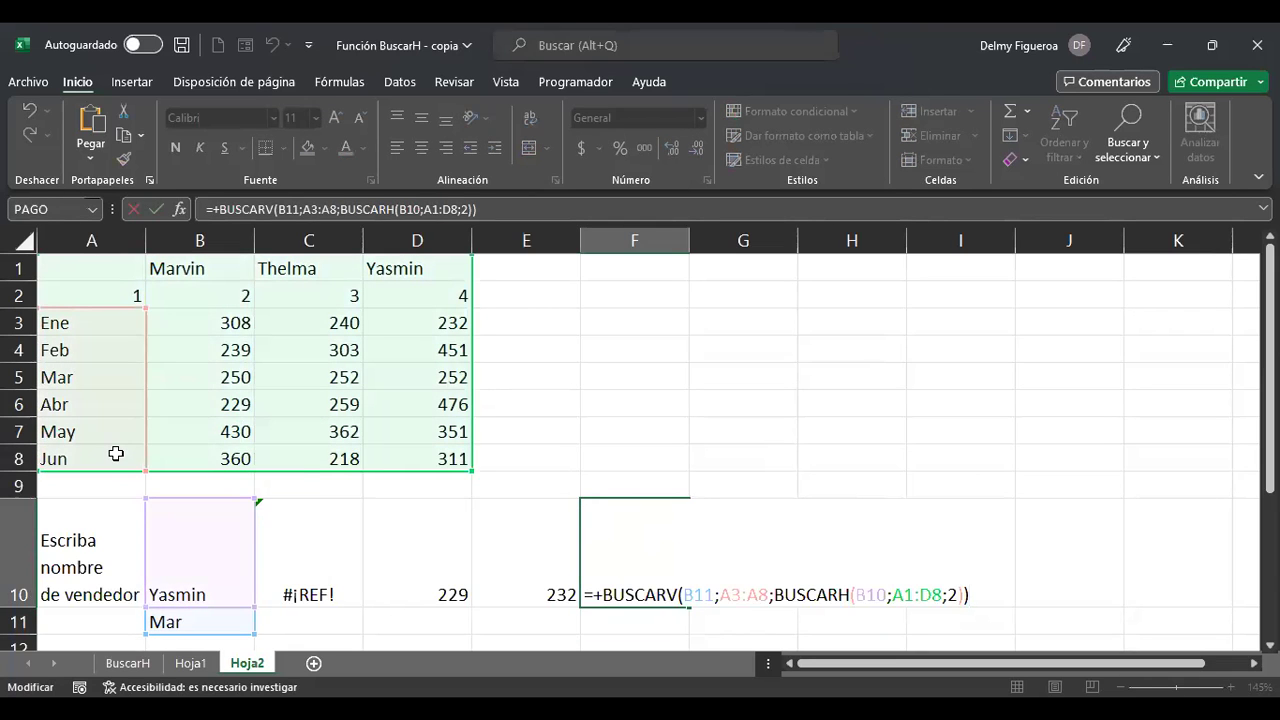
left_click_drag(720, 596, 768, 601)
key("BackSpace")
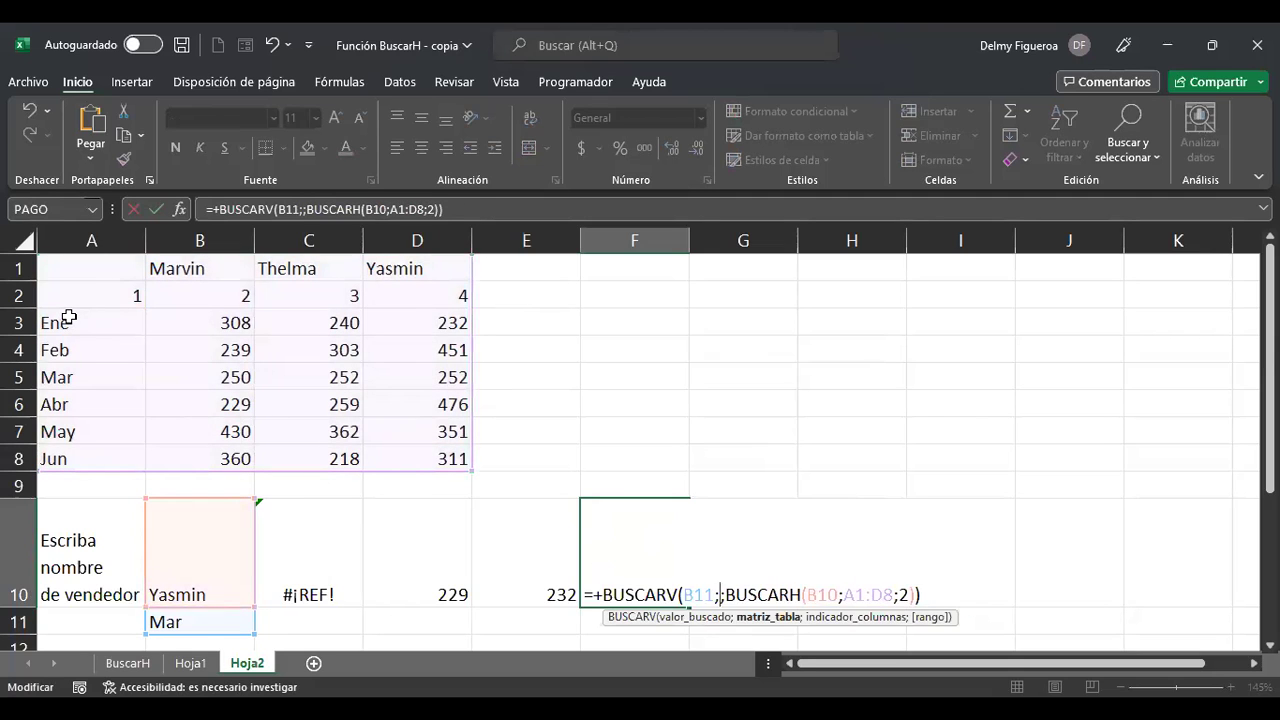
left_click(68, 322)
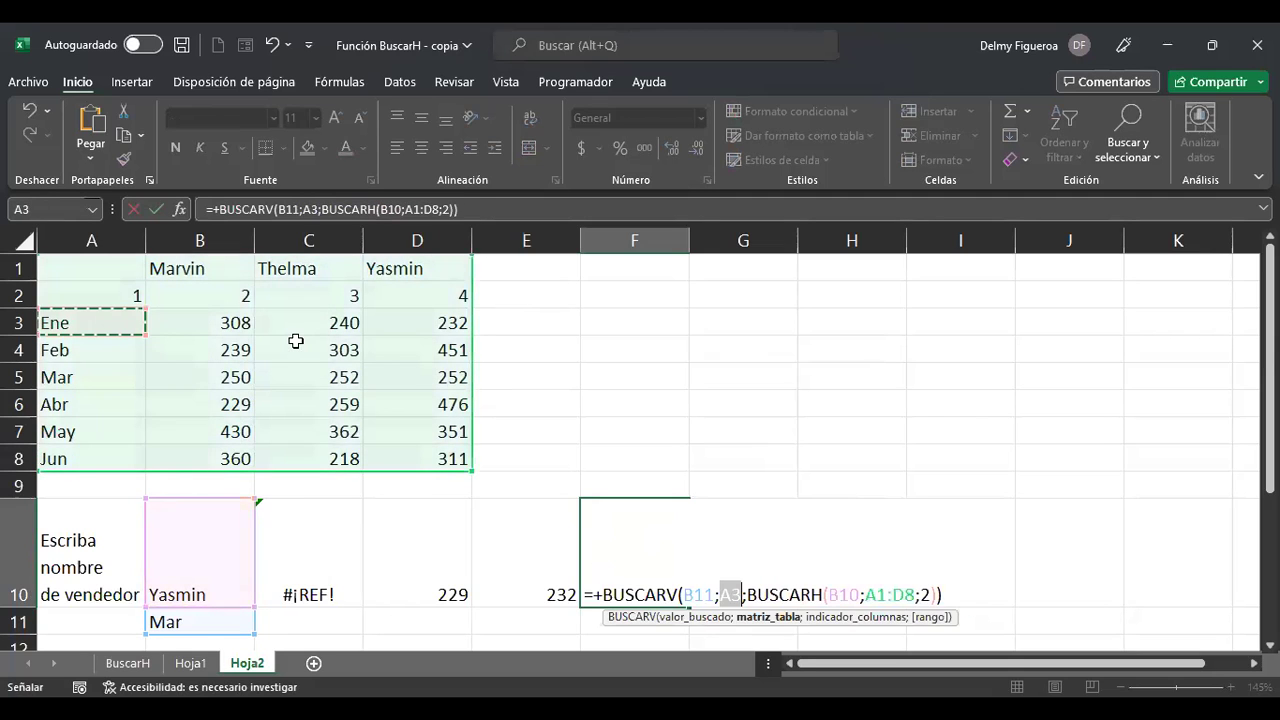
left_click(426, 468, "shift")
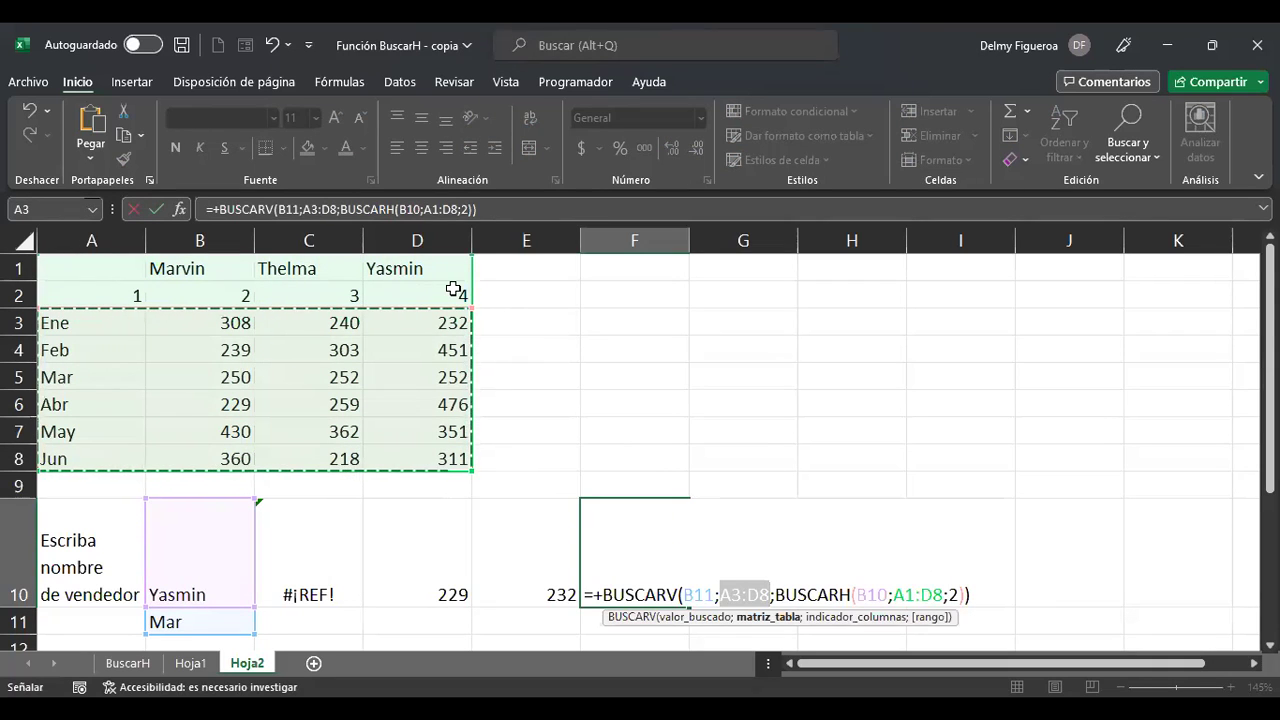
key("Return")
key("Up")
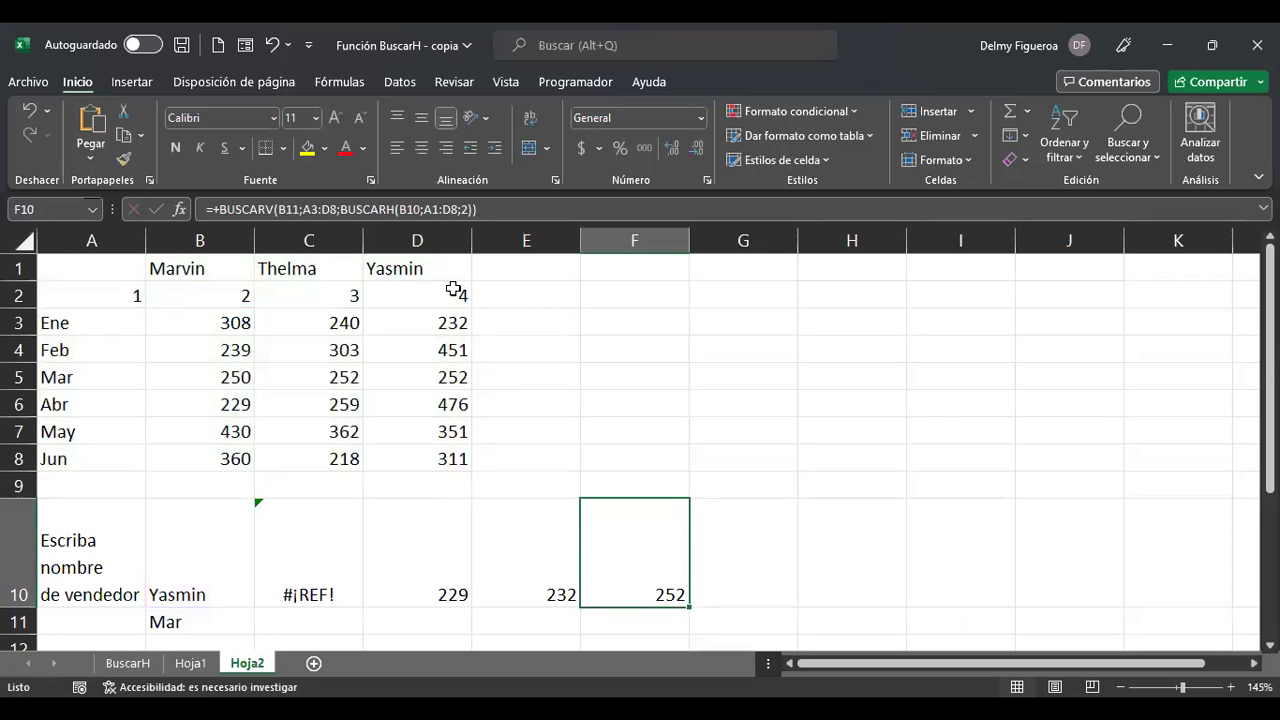
- Examine F10's formula arguments: lookup value B11, table A3:D8, and the nested BUSCARH with B10, A1:D8 and row index 2
key("F2")
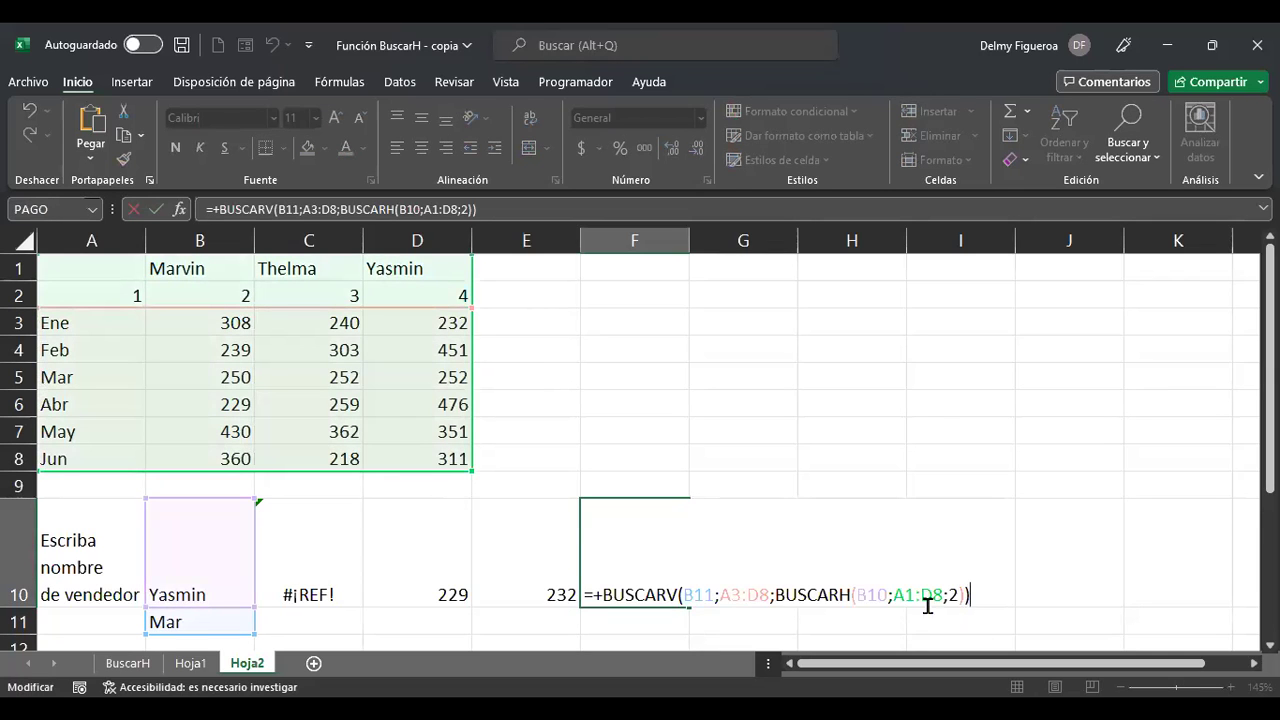
left_click(730, 594)
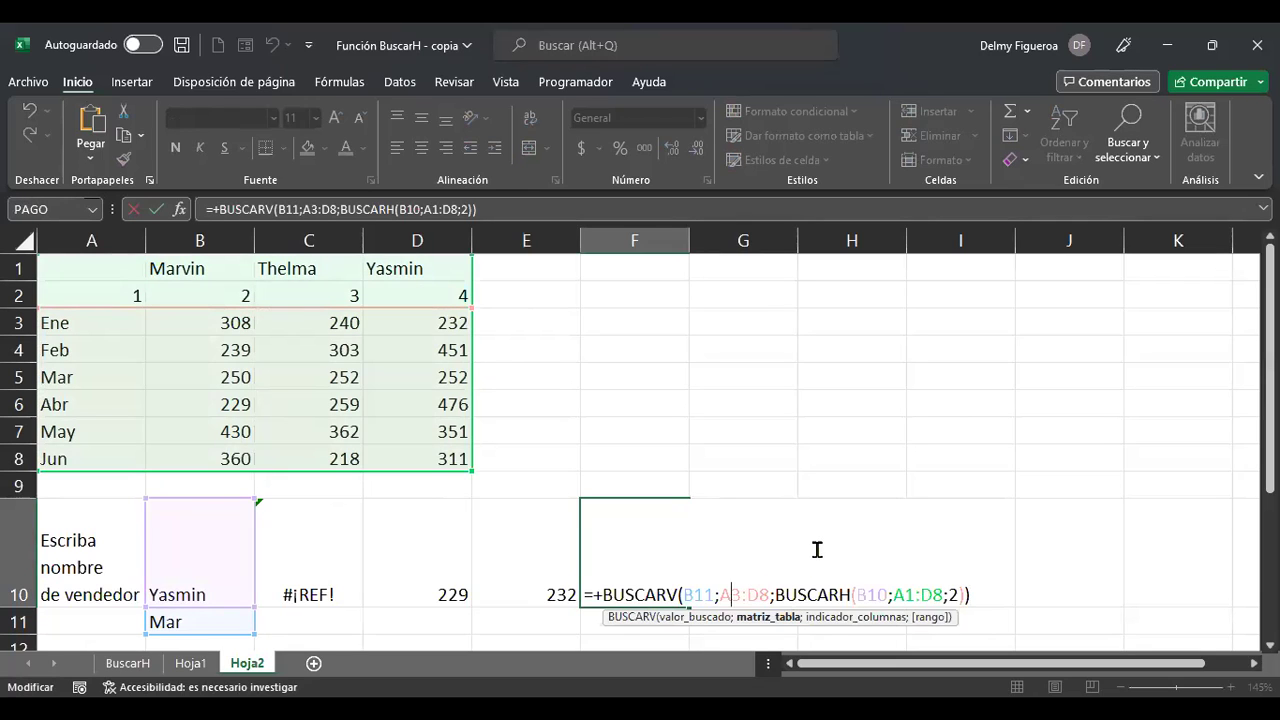
left_click(692, 594)
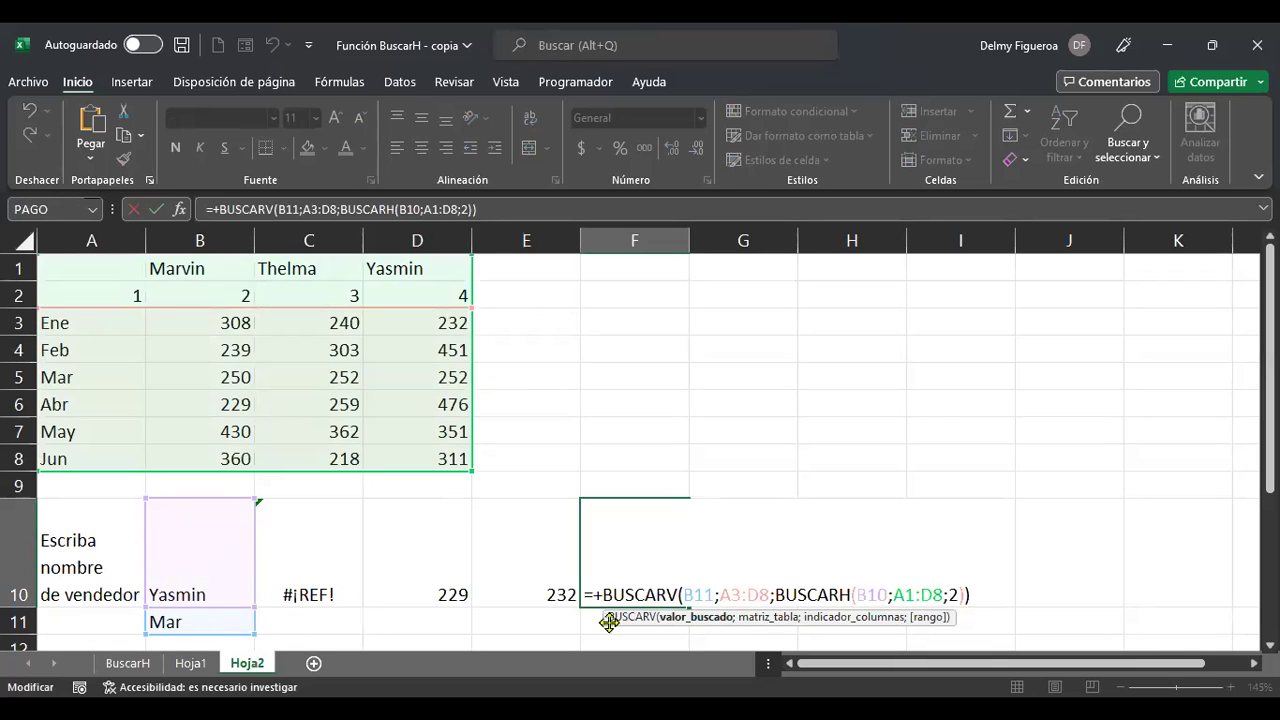
key("Right")
key("Right")
key("Right")
key("Right")
key("Right")
key("Right")
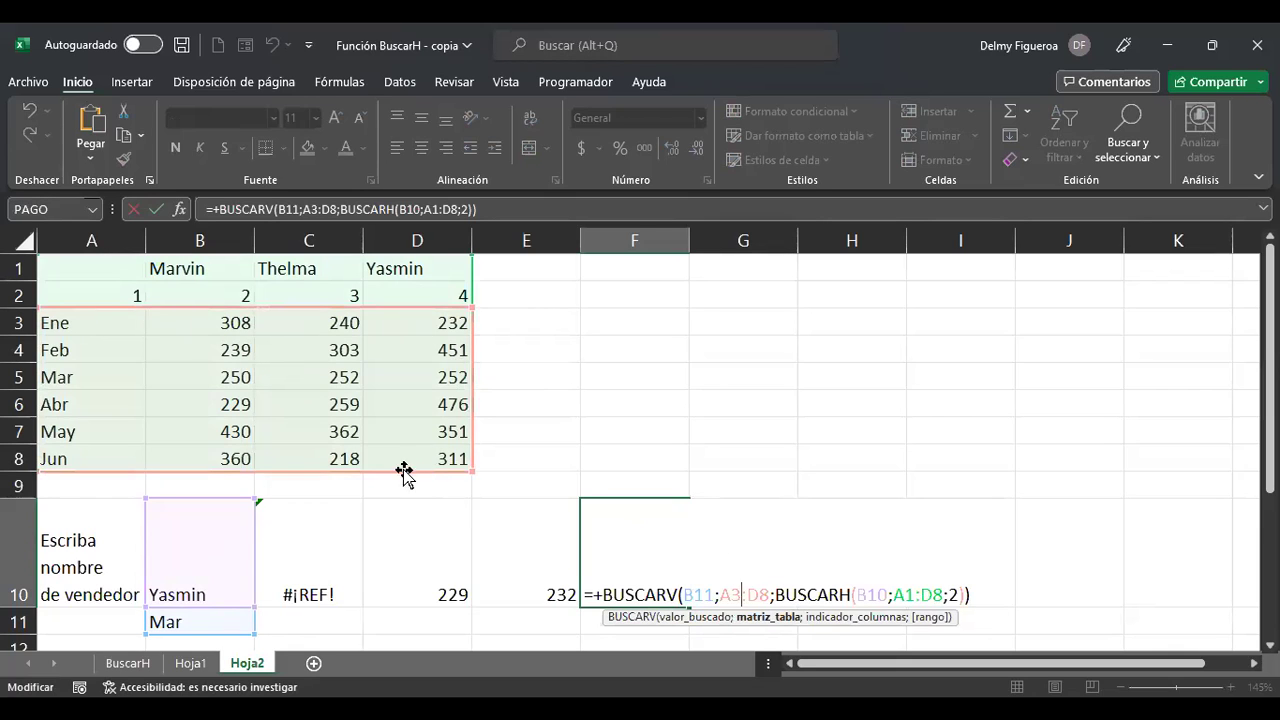
left_click(868, 592)
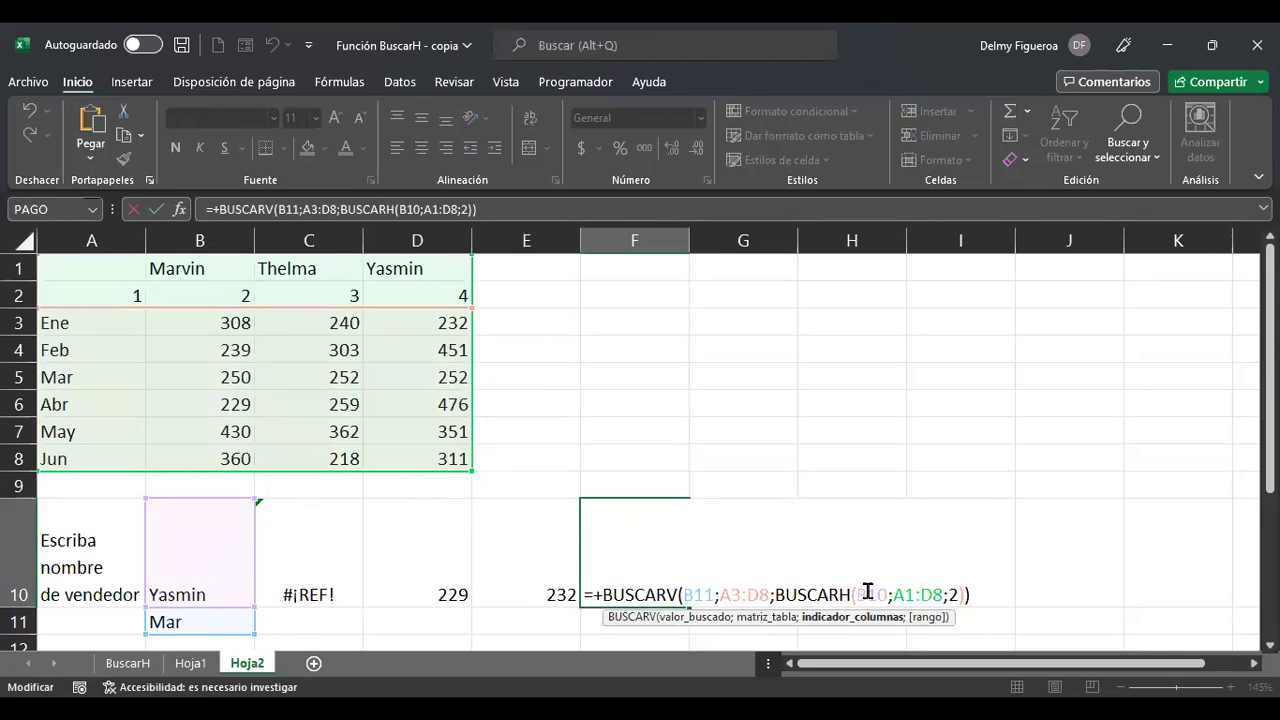
left_click(868, 592)
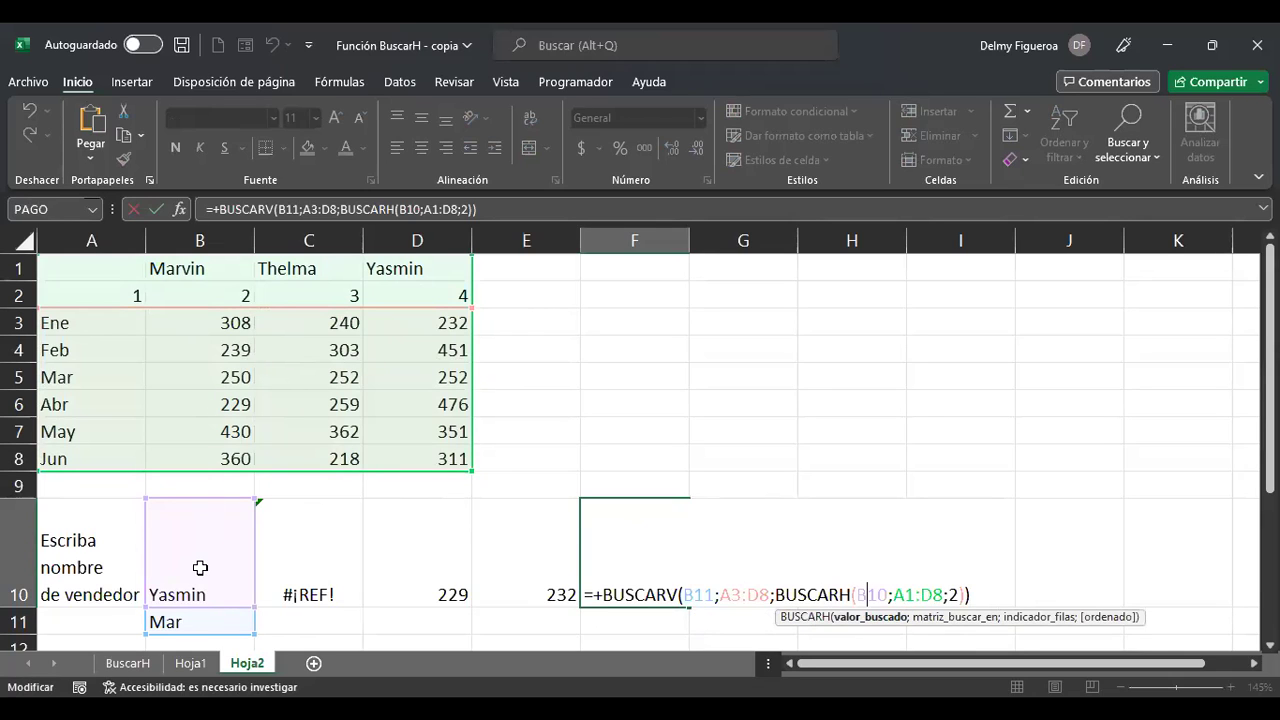
left_click(918, 583)
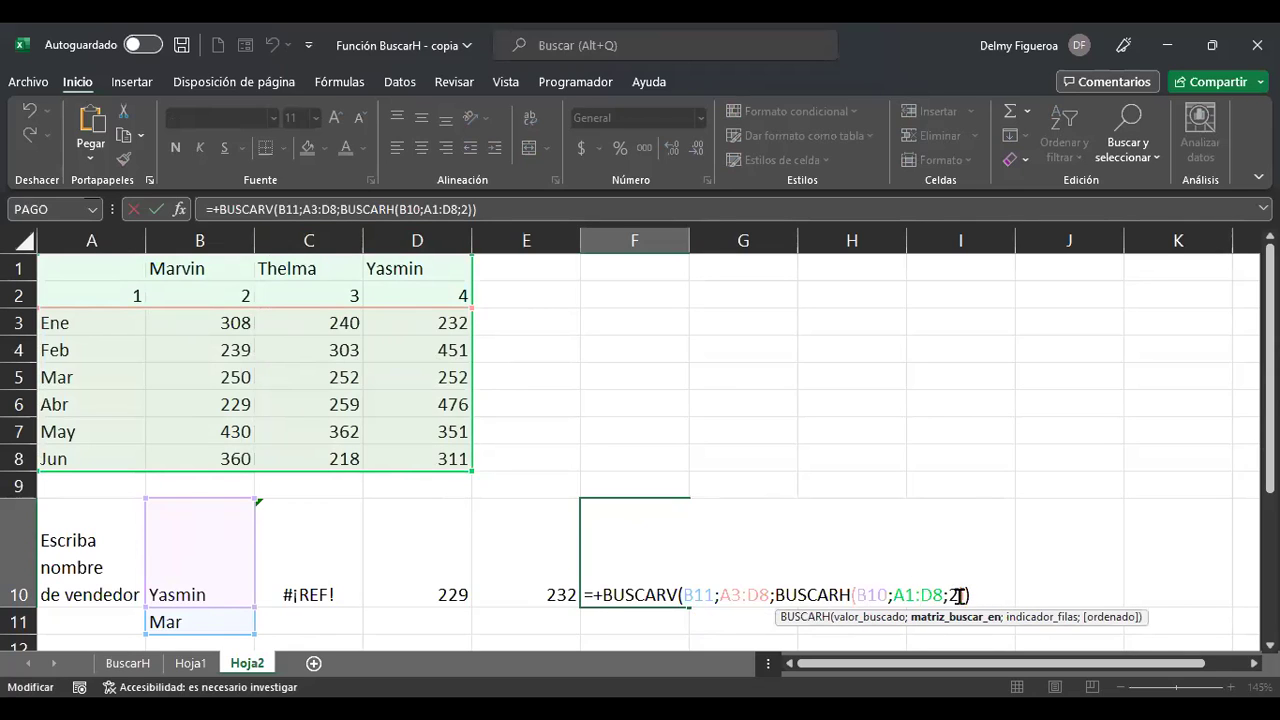
left_click(960, 595)
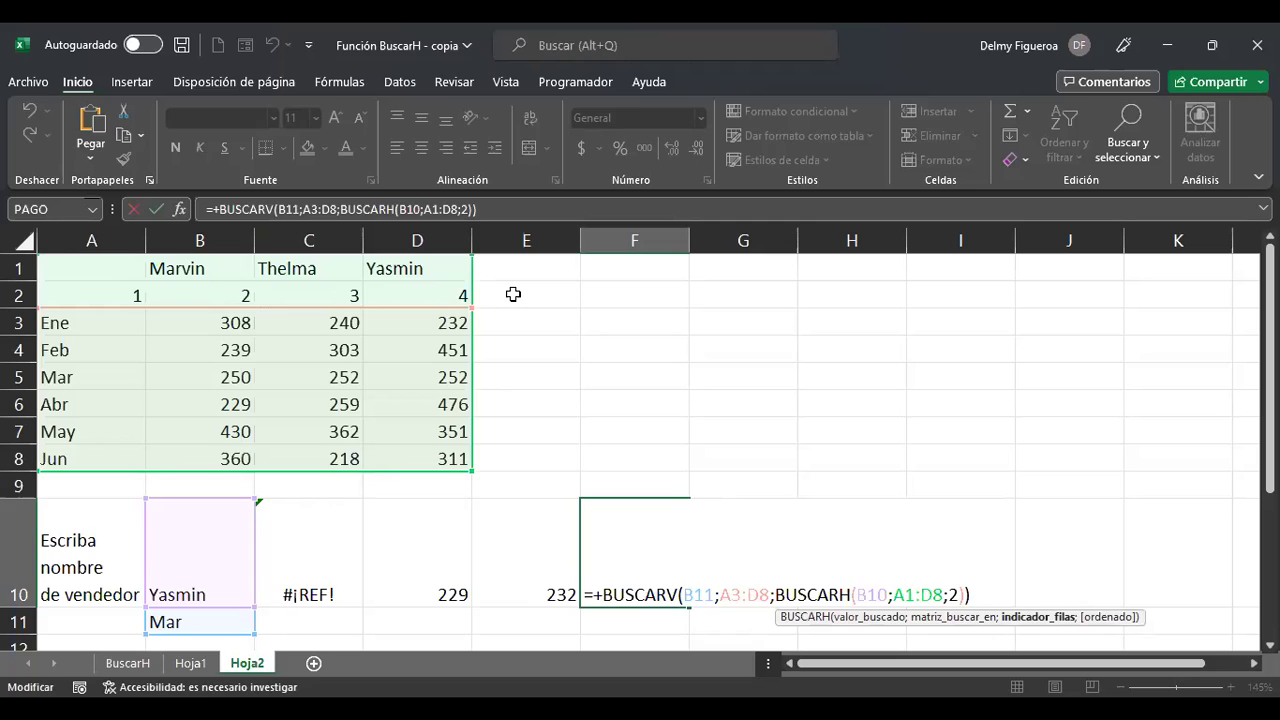
key("Return")
- Compare F10's result with the table by highlighting seller column D together with the Mar row
left_click(650, 566)
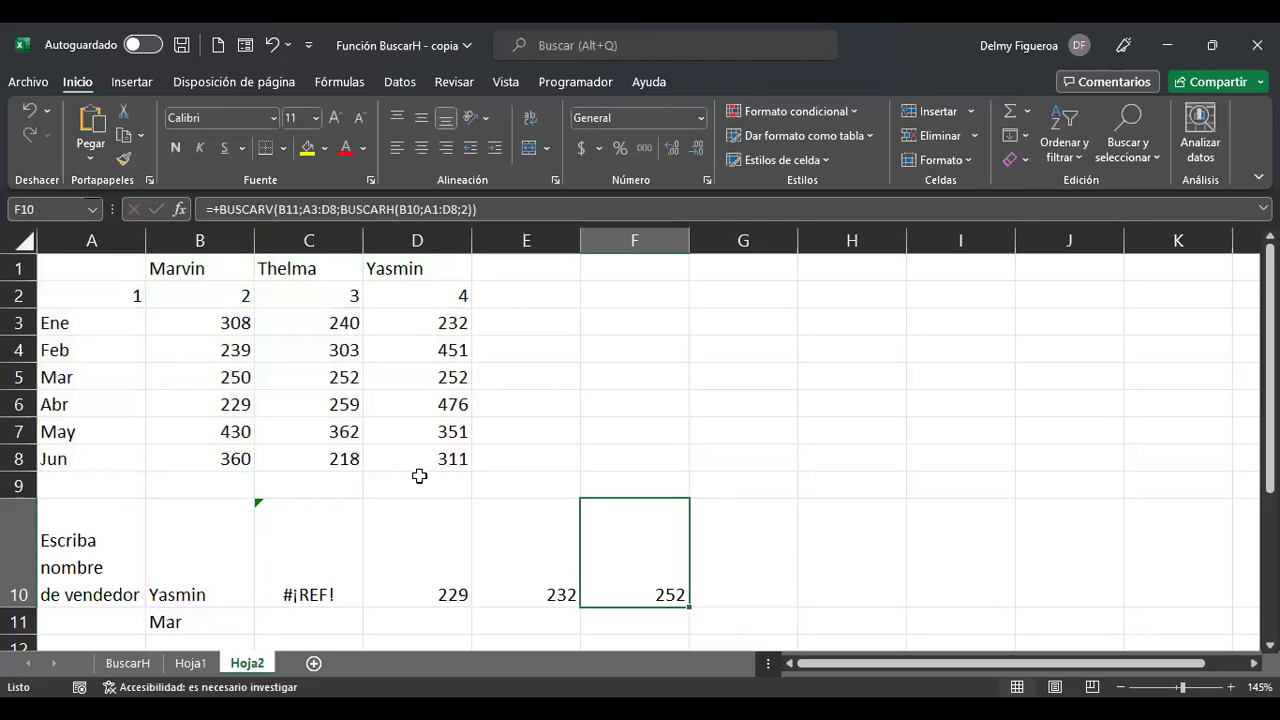
left_click(392, 243)
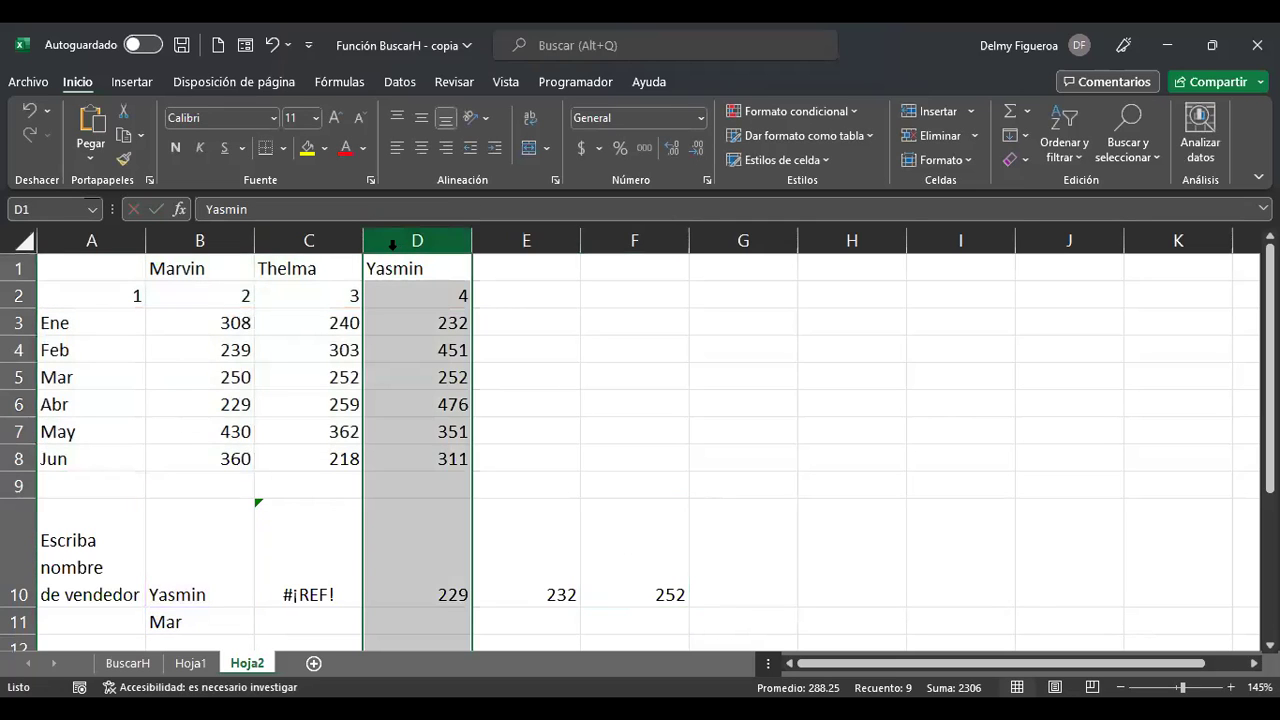
left_click(20, 377, "ctrl")
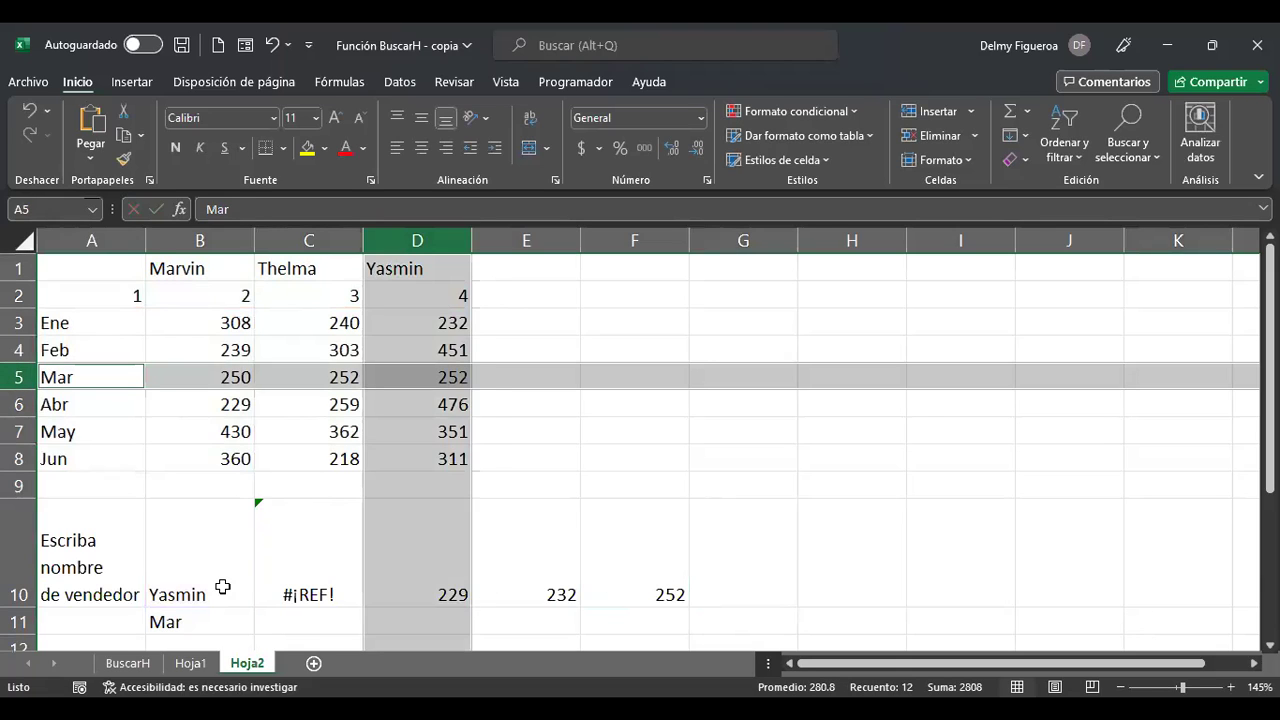
- Enter the seller name from B1 in B10 and set the month in B11 to Jun
left_click(222, 587)
type("Marvin")
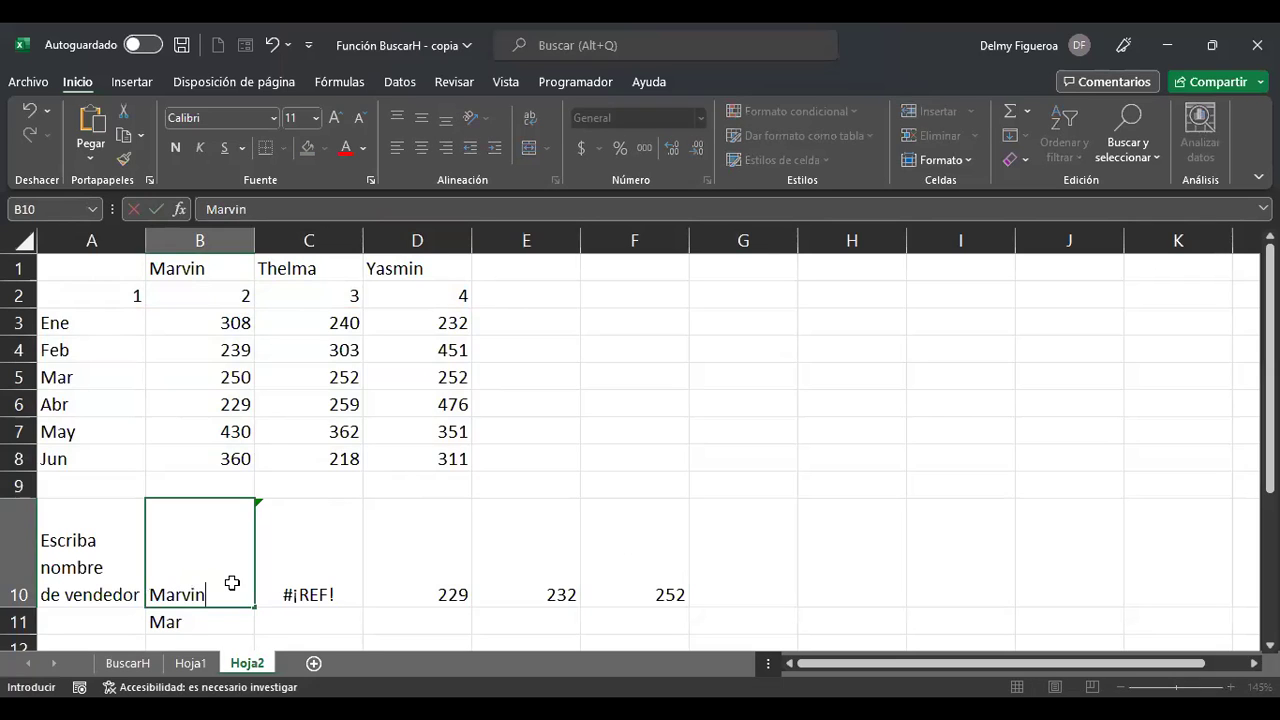
key("Return")
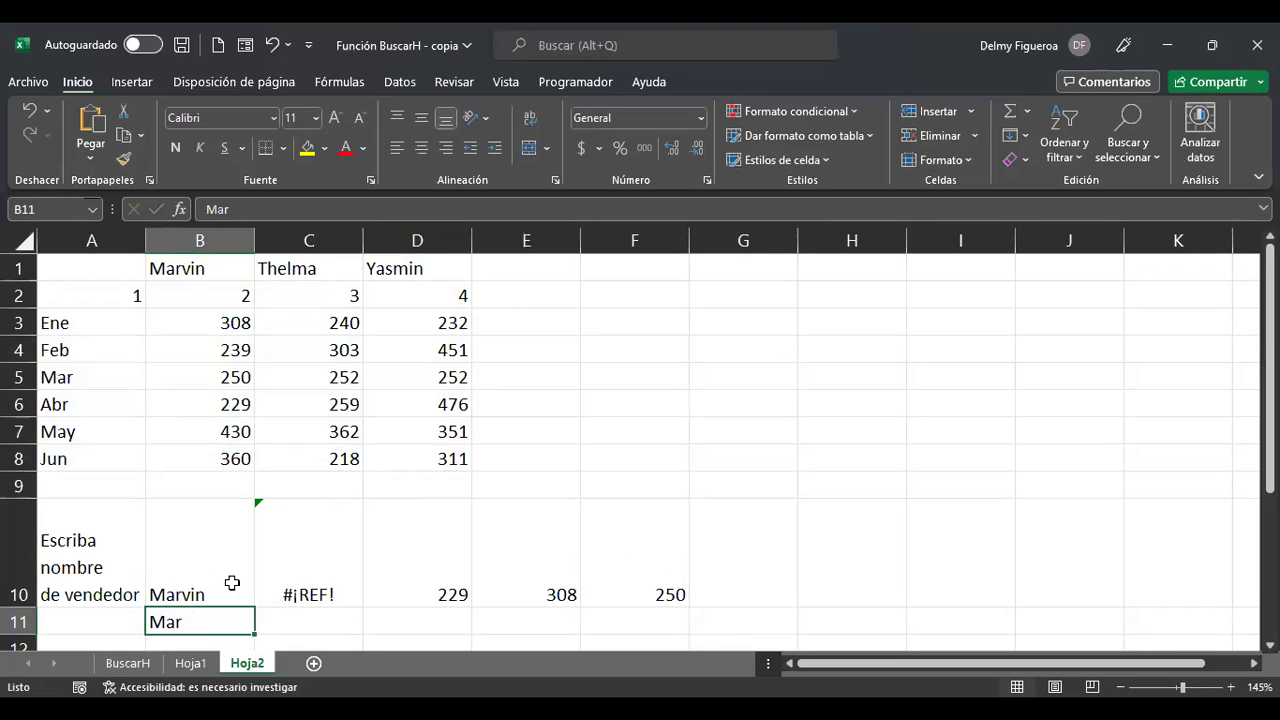
type("Jun")
key("Return")
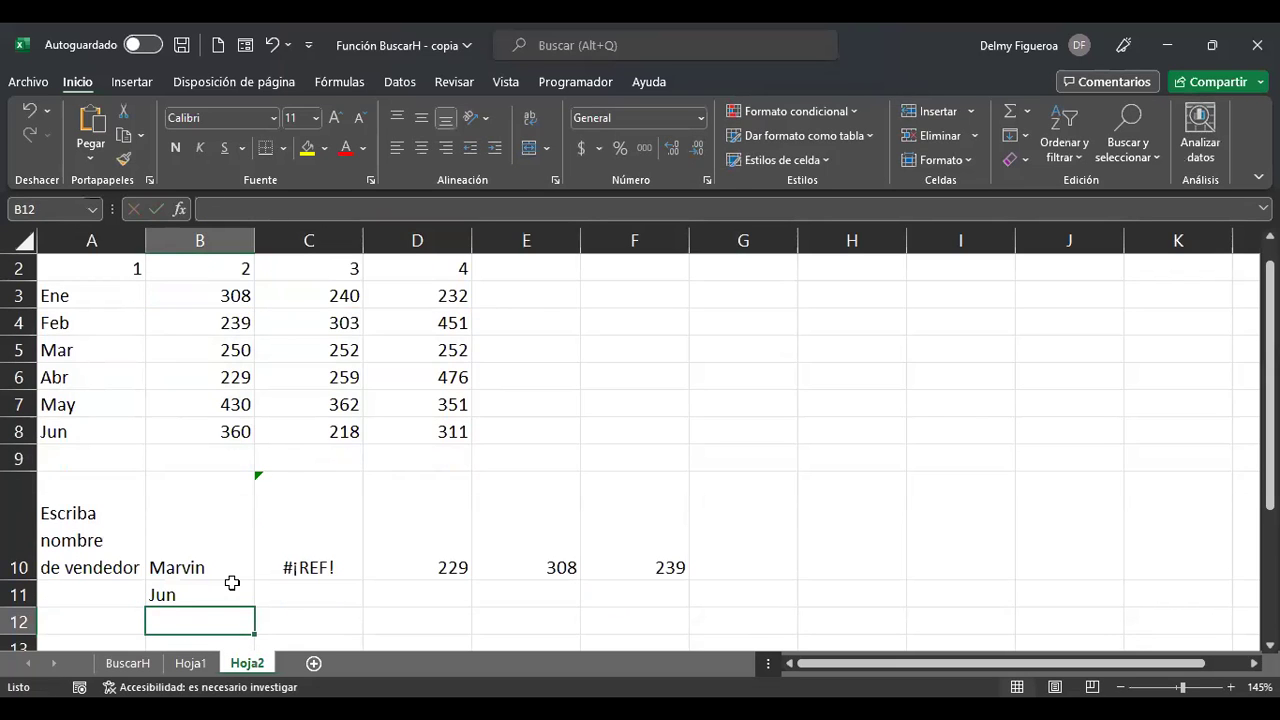
- Check F10's result for Jun against the first seller's Jun and Feb sales in B8 and B4
key("ctrl+Home")
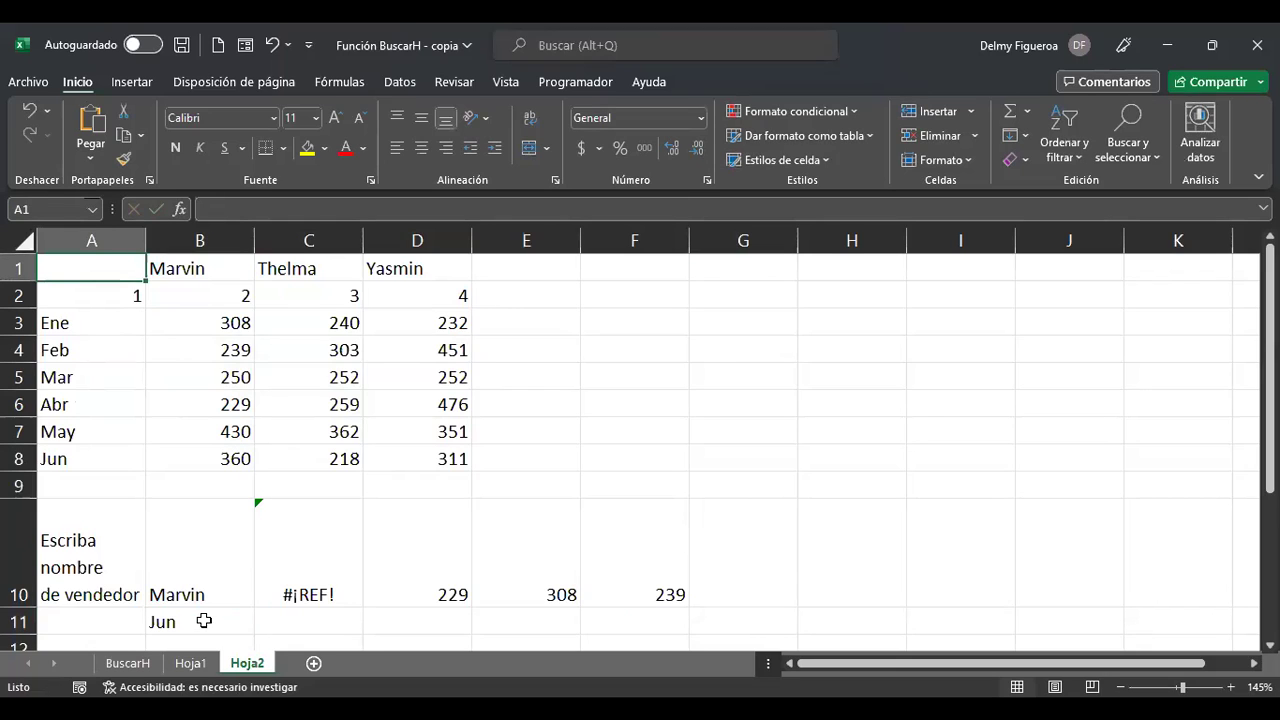
left_click(213, 621)
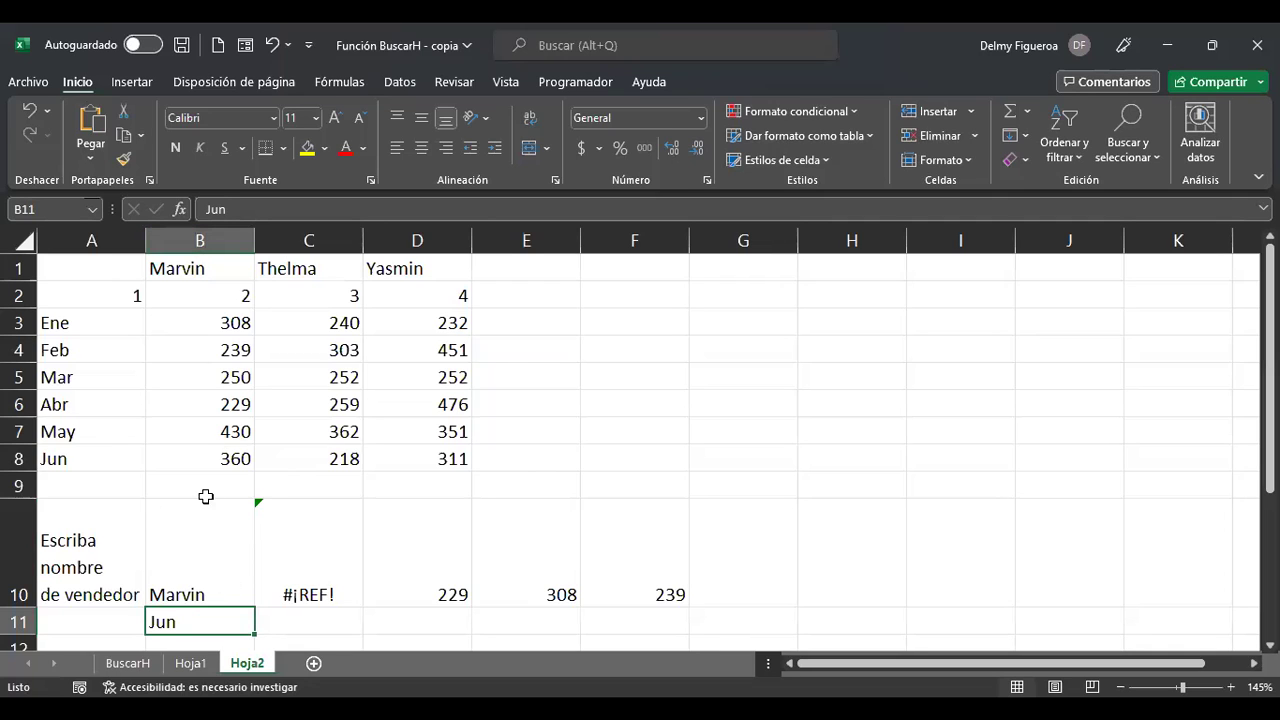
left_click(207, 460)
left_click(650, 583)
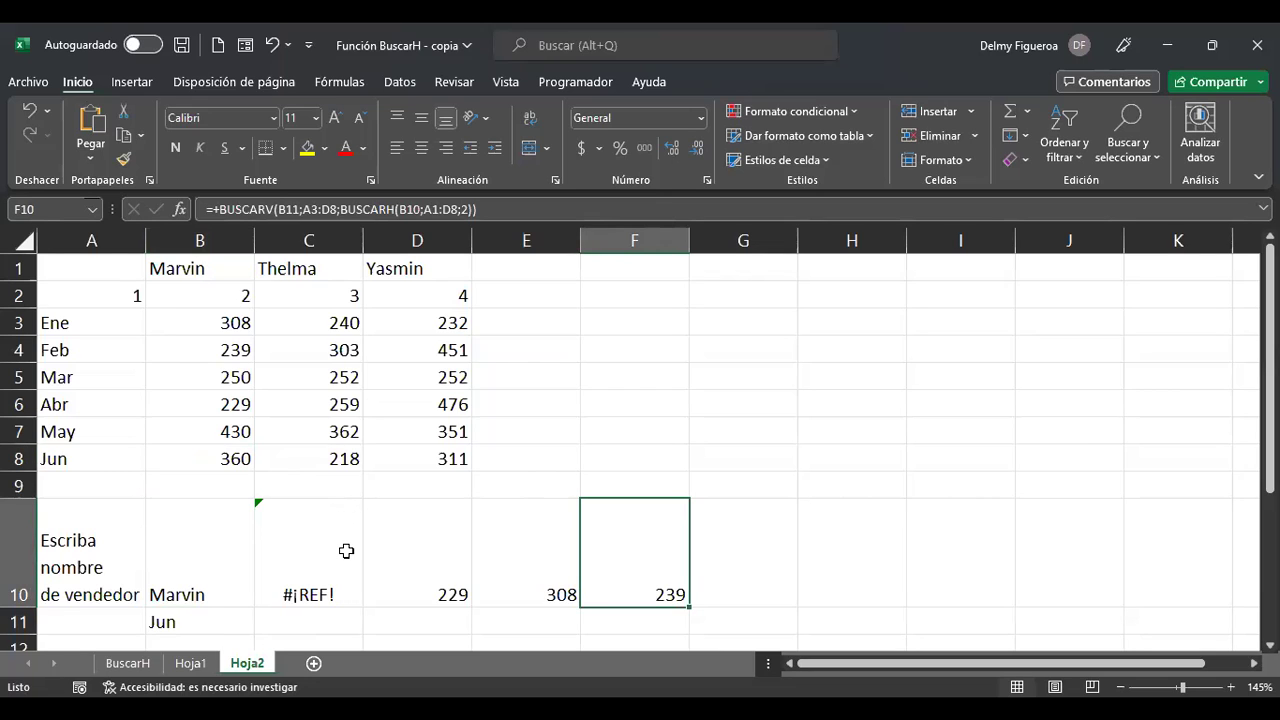
left_click(213, 347)
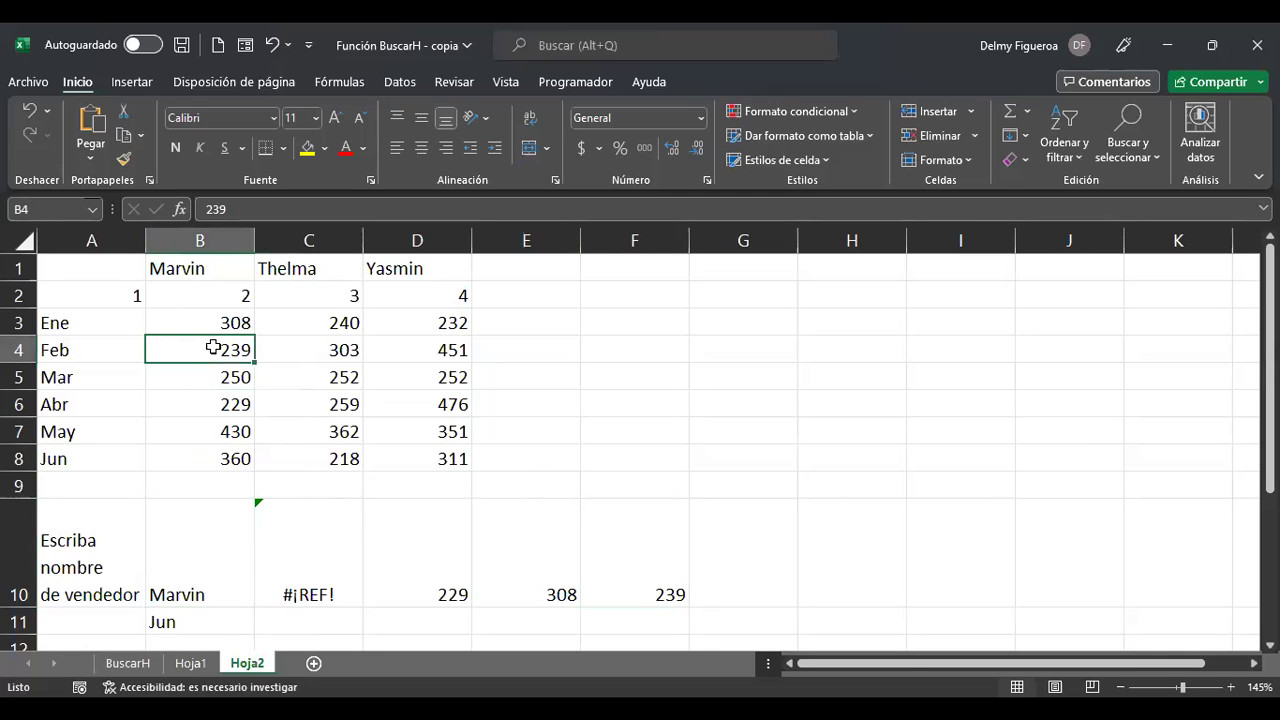